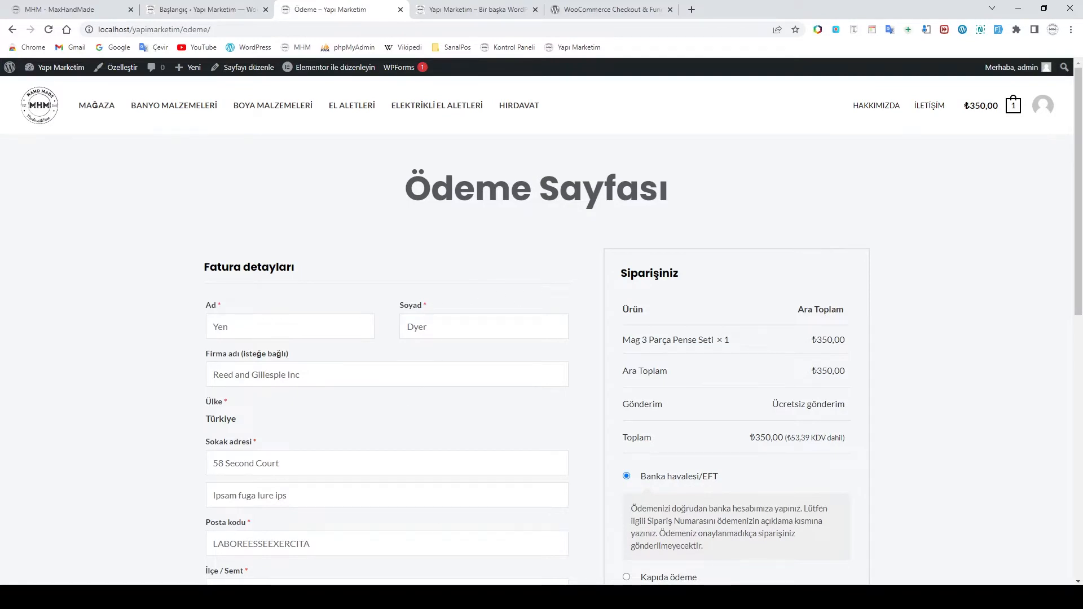
Switch to Opera and scroll through the MHM checkout page with its ₺3.663,00 order
click(368, 567)
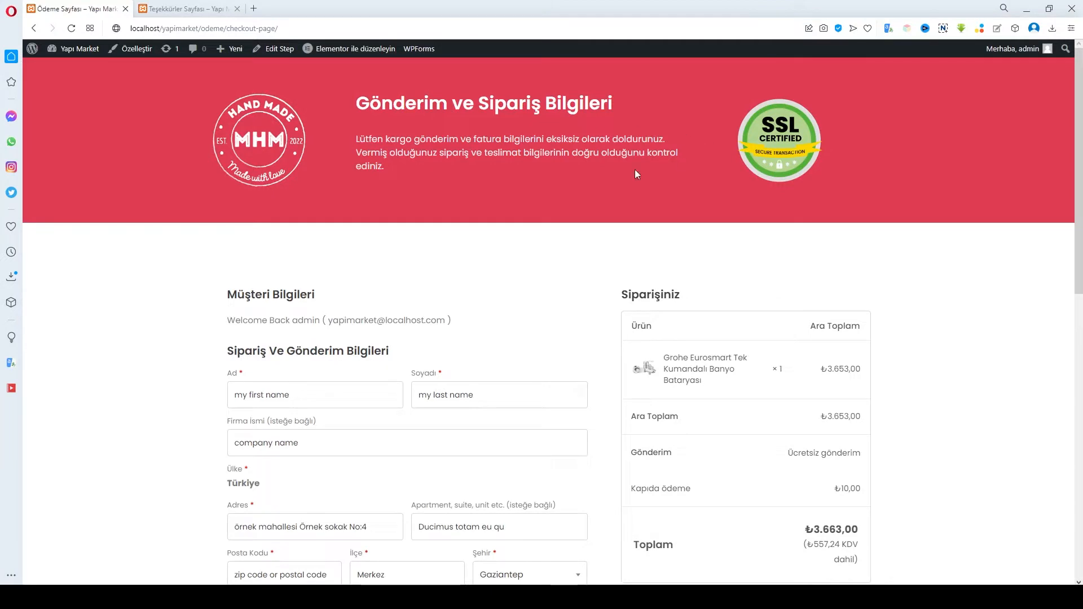
scroll(525, 248, down, 3)
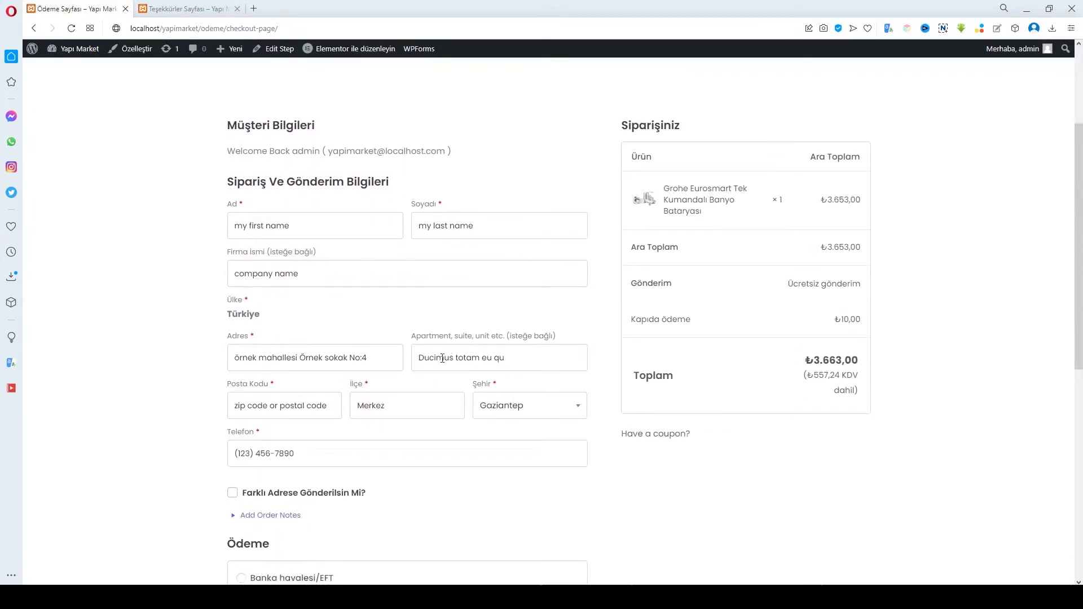
scroll(443, 352, down, 1)
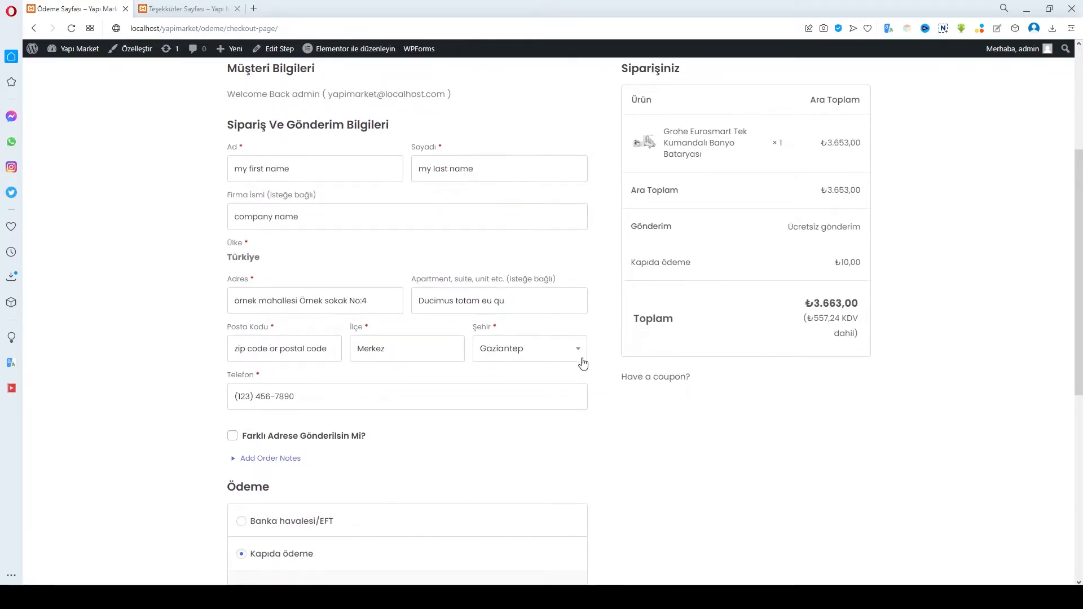
scroll(580, 362, down, 3)
scroll(556, 399, down, 2)
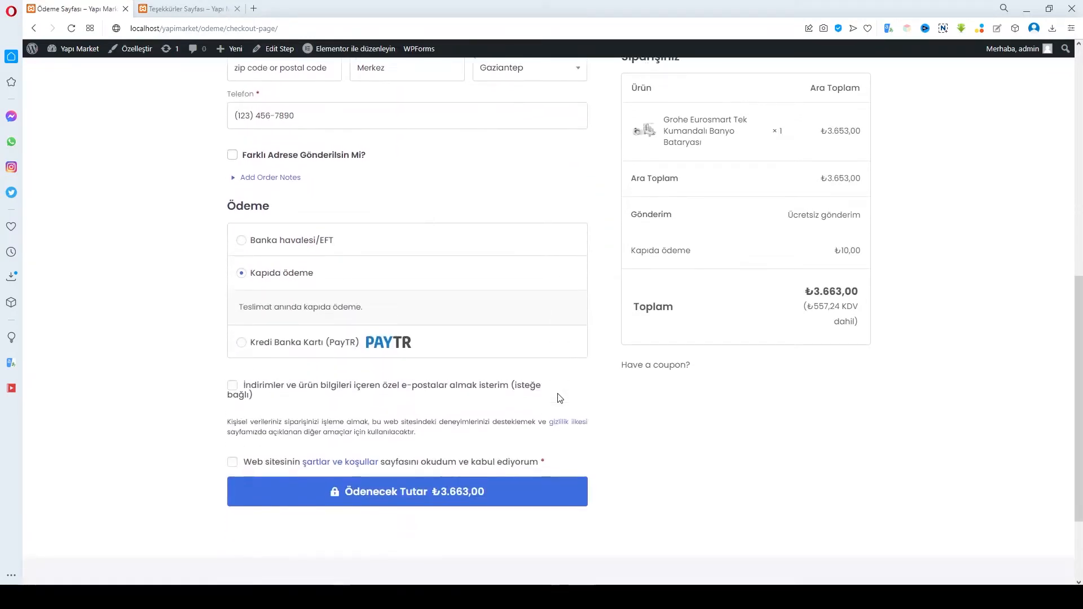
scroll(587, 400, up, 4)
scroll(586, 400, up, 5)
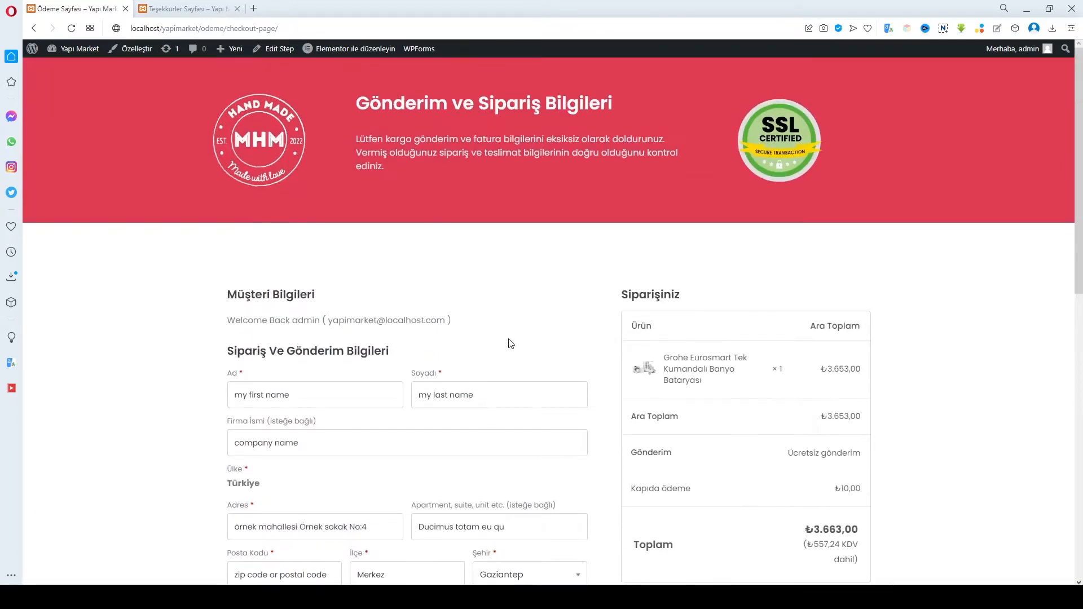
Review the thank-you page for order 4208 (₺3.663,00, cash on delivery) and return to the top
click(171, 10)
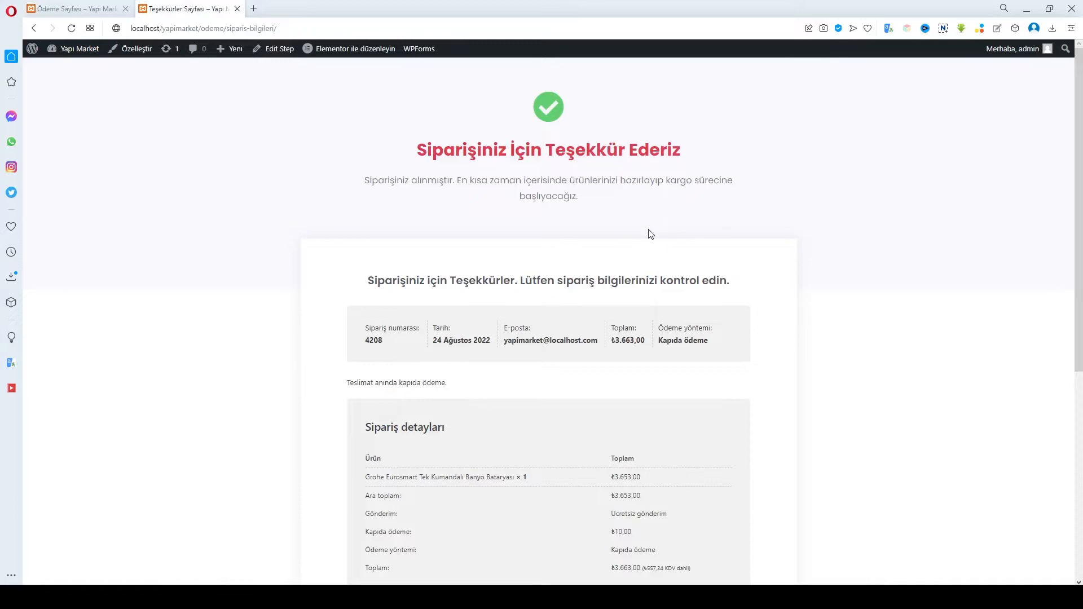
scroll(589, 295, down, 1)
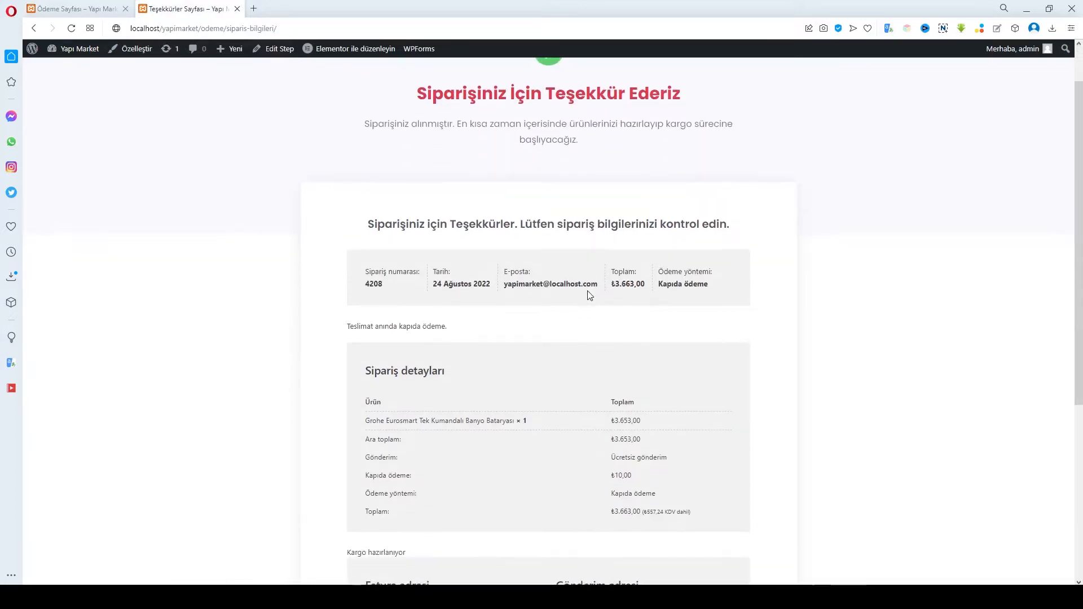
scroll(589, 295, down, 1)
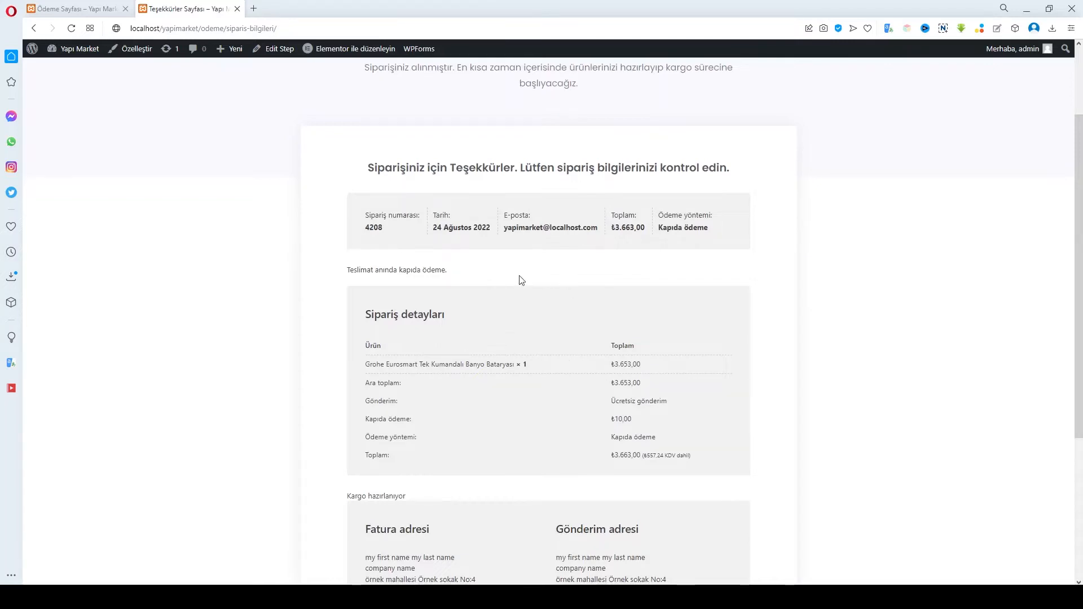
scroll(542, 305, down, 3)
scroll(564, 440, down, 1)
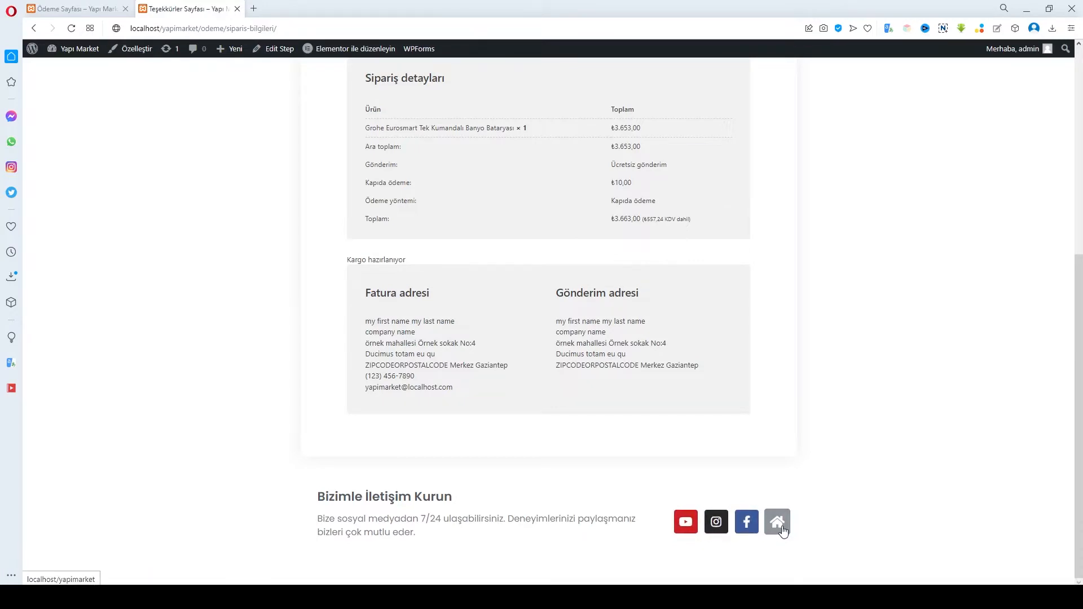
scroll(615, 479, up, 6)
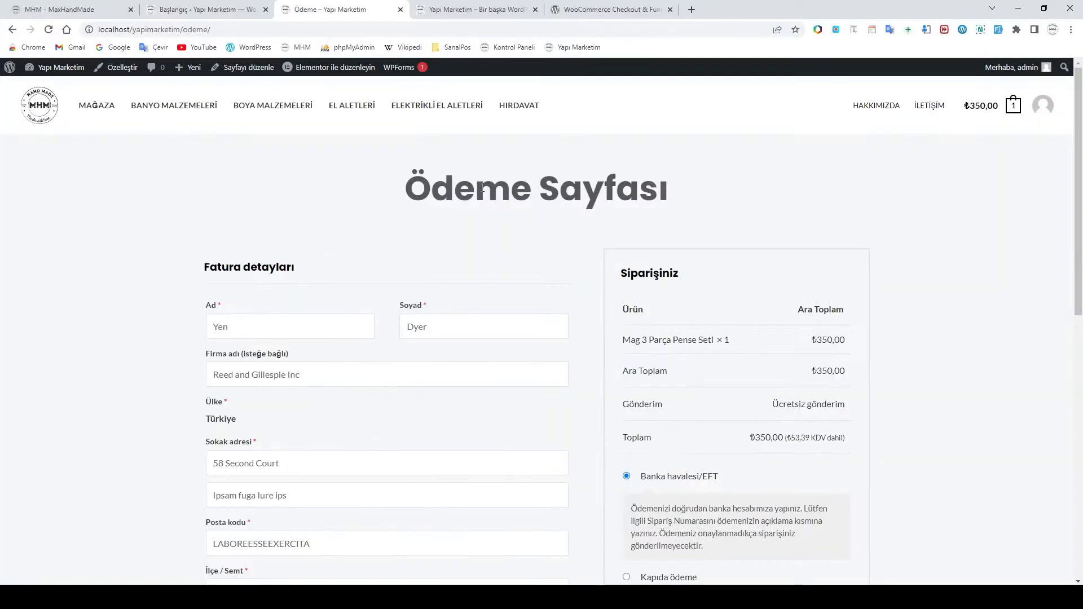
Browse the CartFlows plugin listing on wordpress.org, then return to the demo store window
click(585, 11)
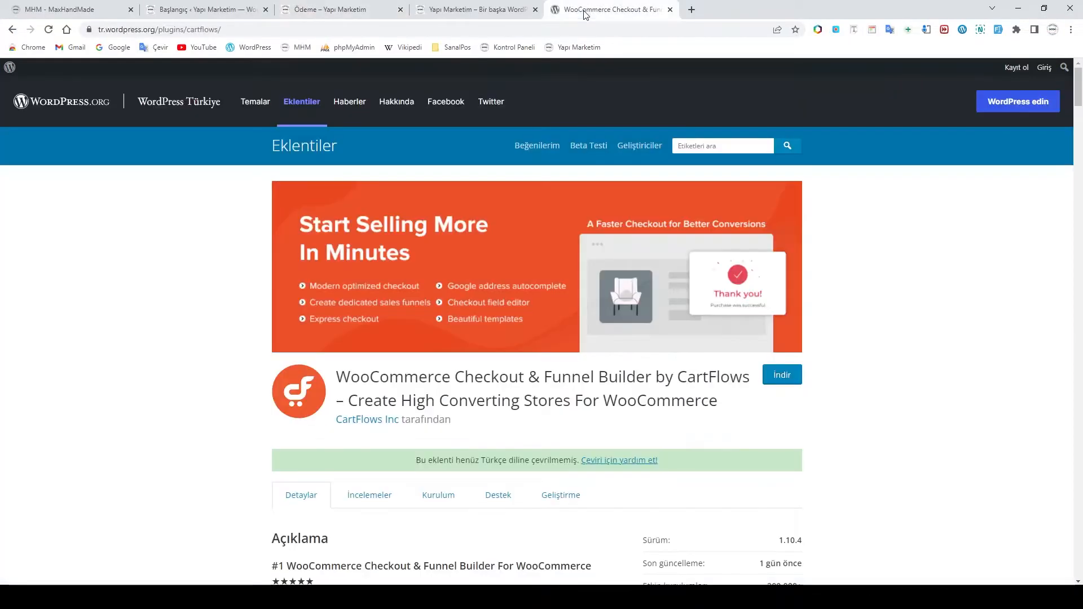
scroll(445, 295, down, 1)
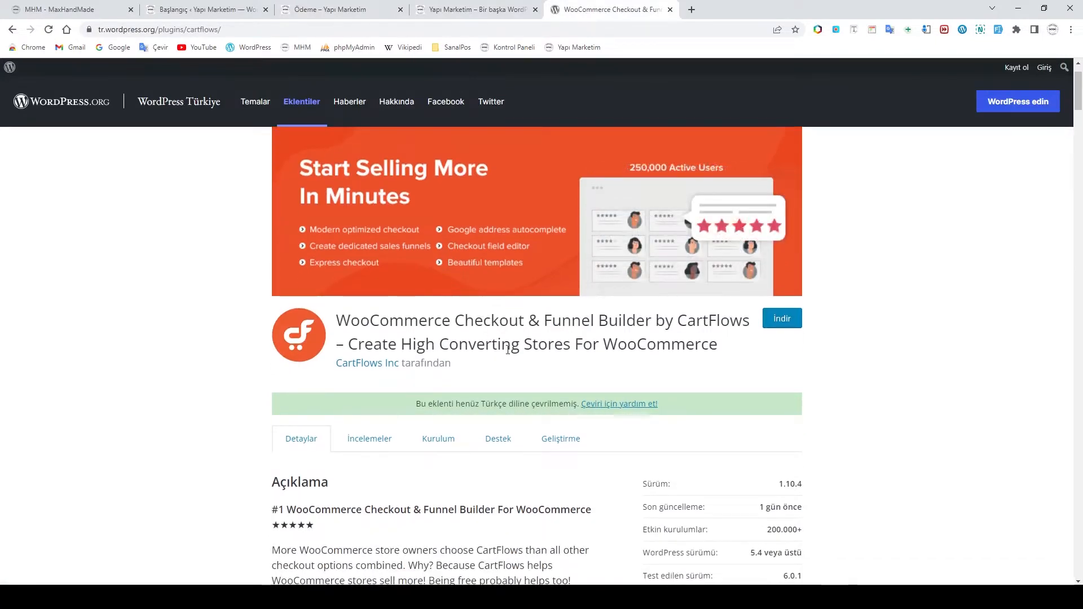
scroll(508, 350, down, 3)
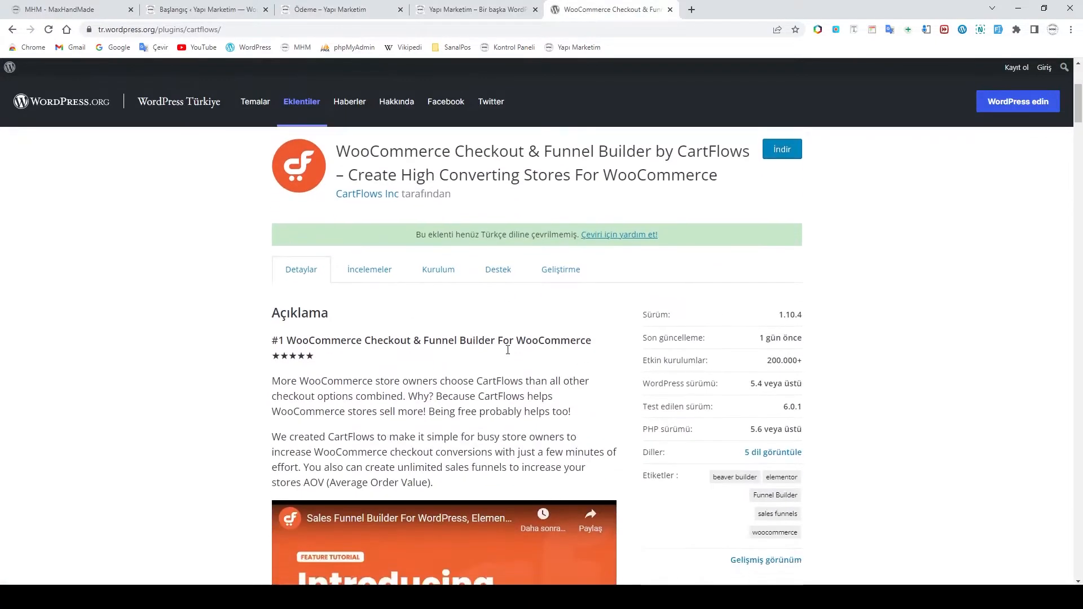
scroll(509, 354, down, 7)
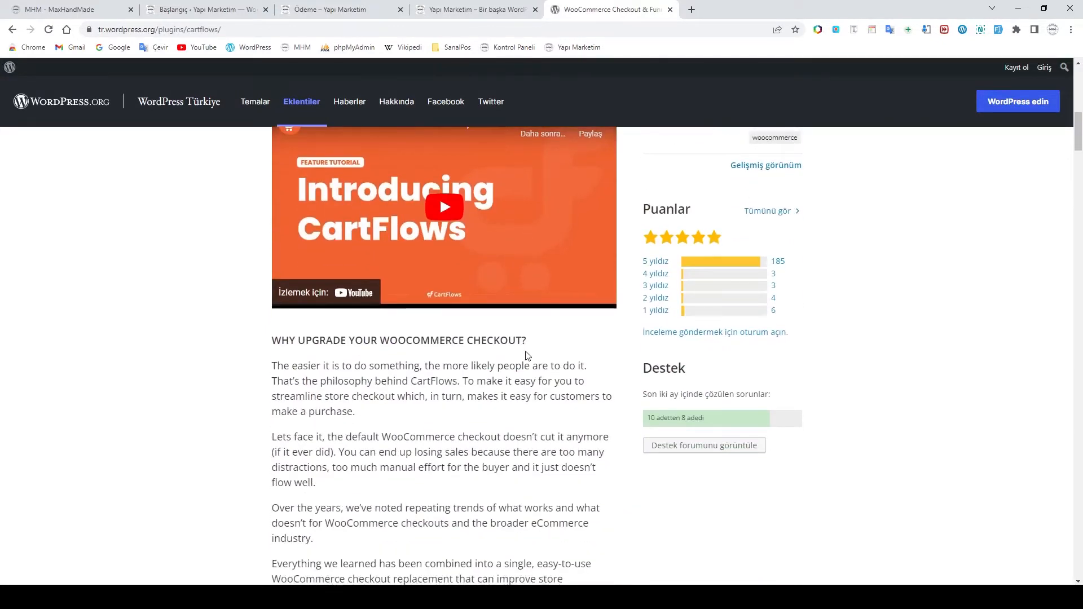
scroll(528, 354, down, 5)
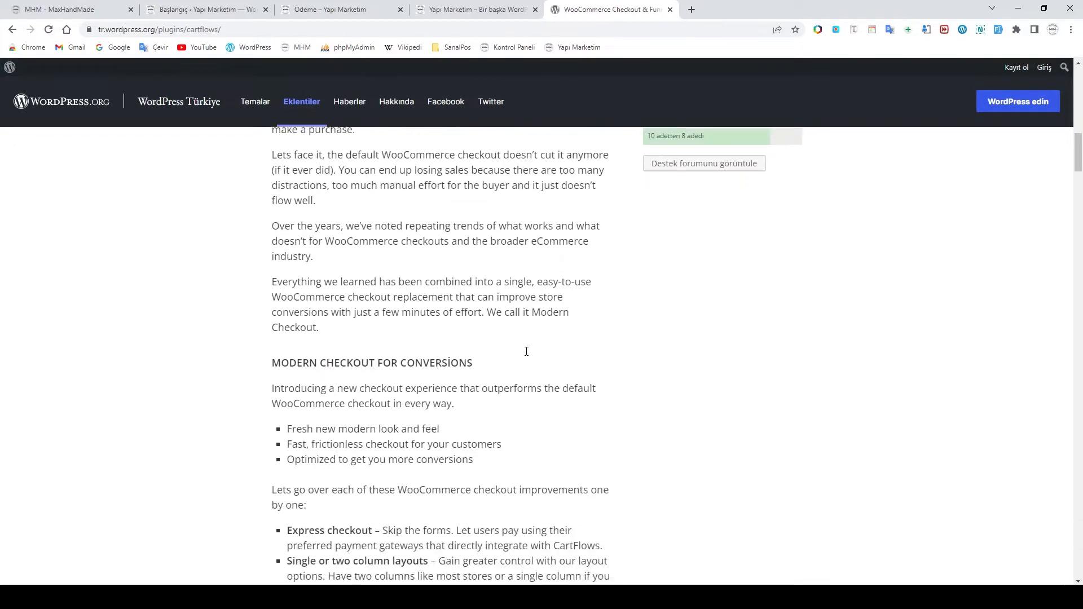
scroll(527, 355, up, 8)
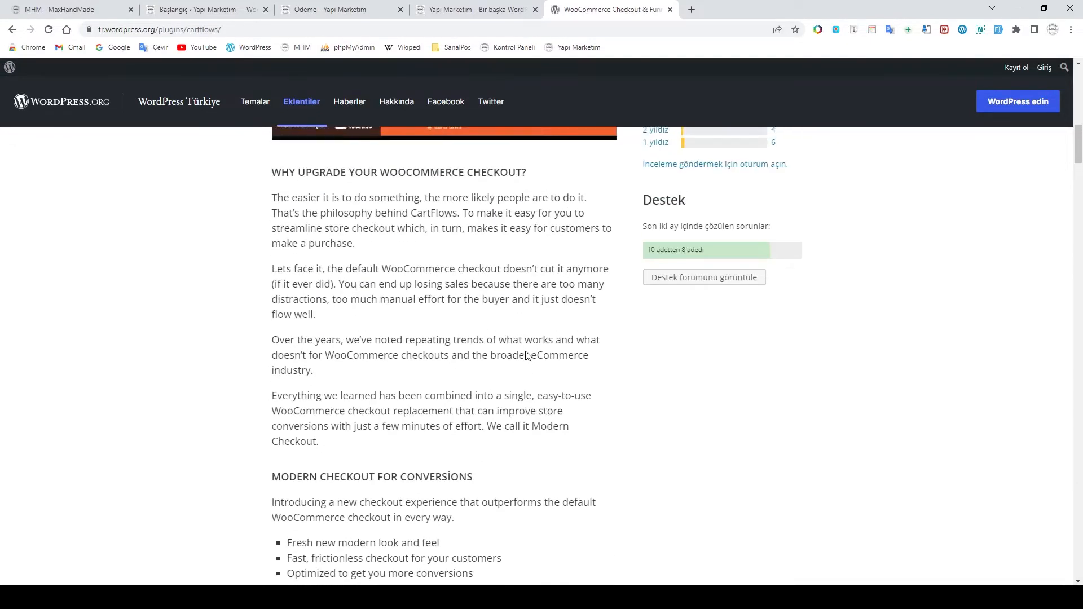
scroll(526, 351, up, 3)
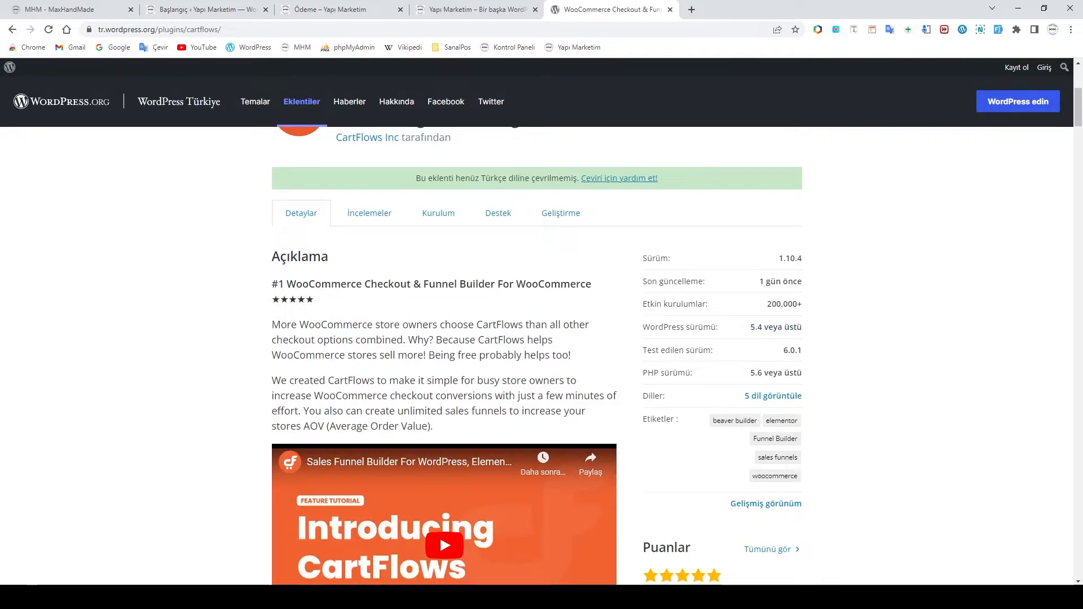
click(318, 596)
click(384, 568)
Review the CartFlows checkout page, toggling the separate shipping address fields on and off
click(102, 10)
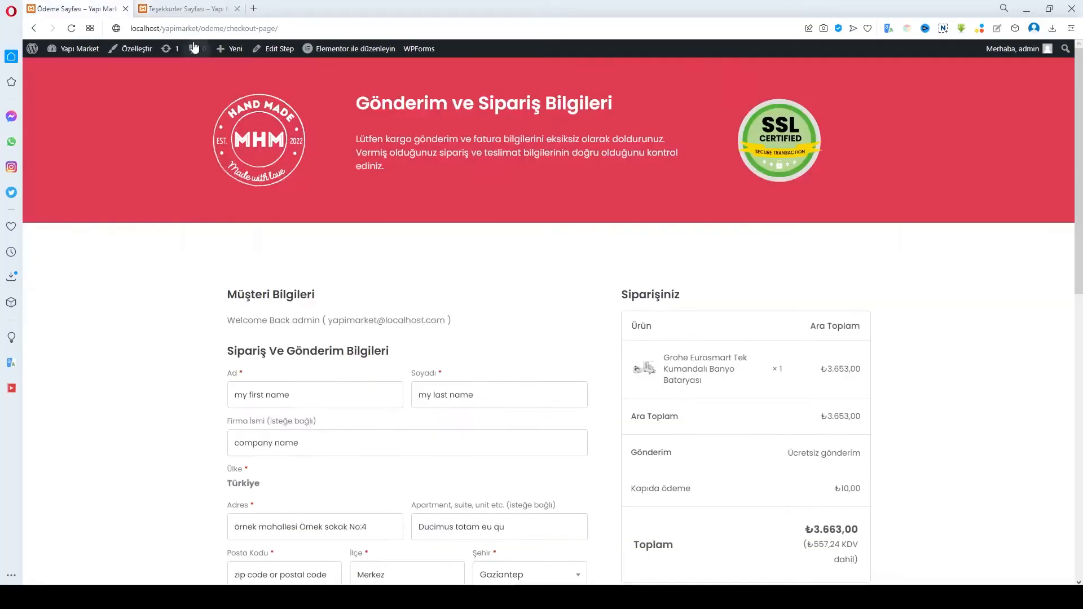
scroll(549, 250, down, 6)
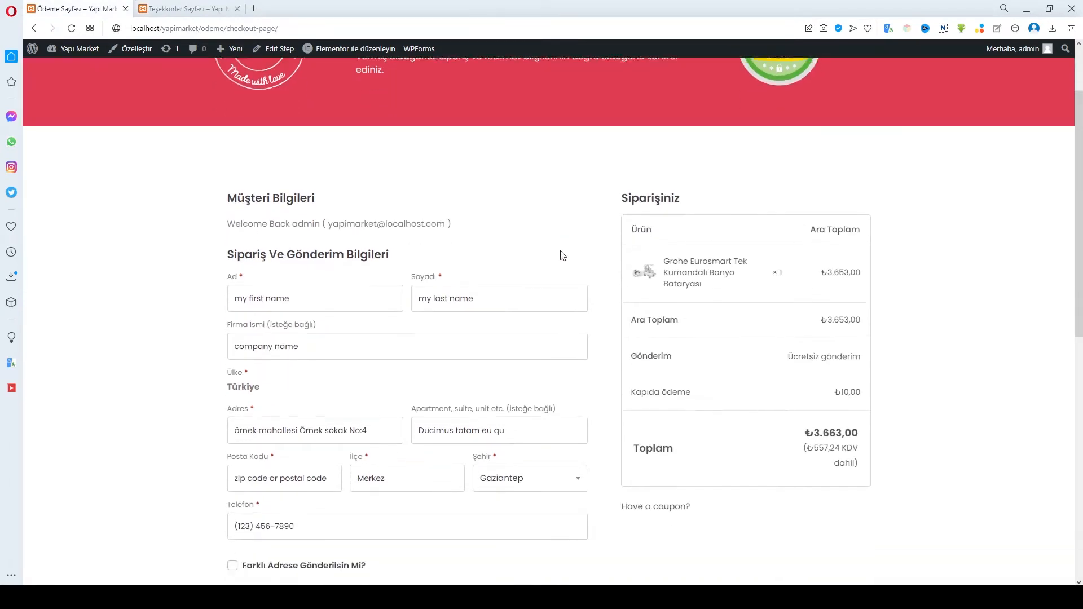
scroll(561, 254, down, 2)
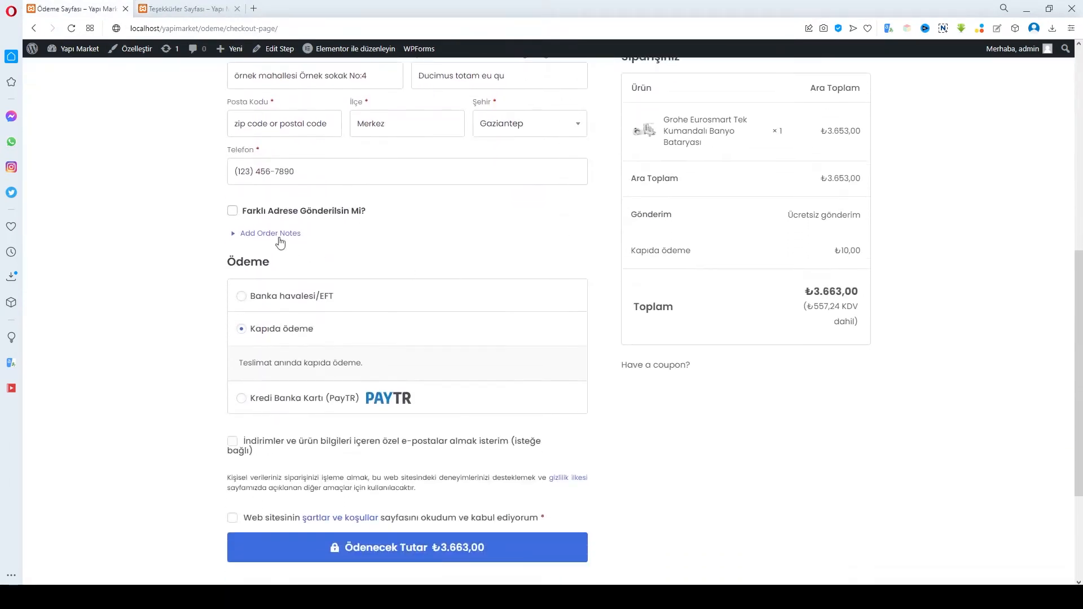
click(235, 215)
click(235, 215)
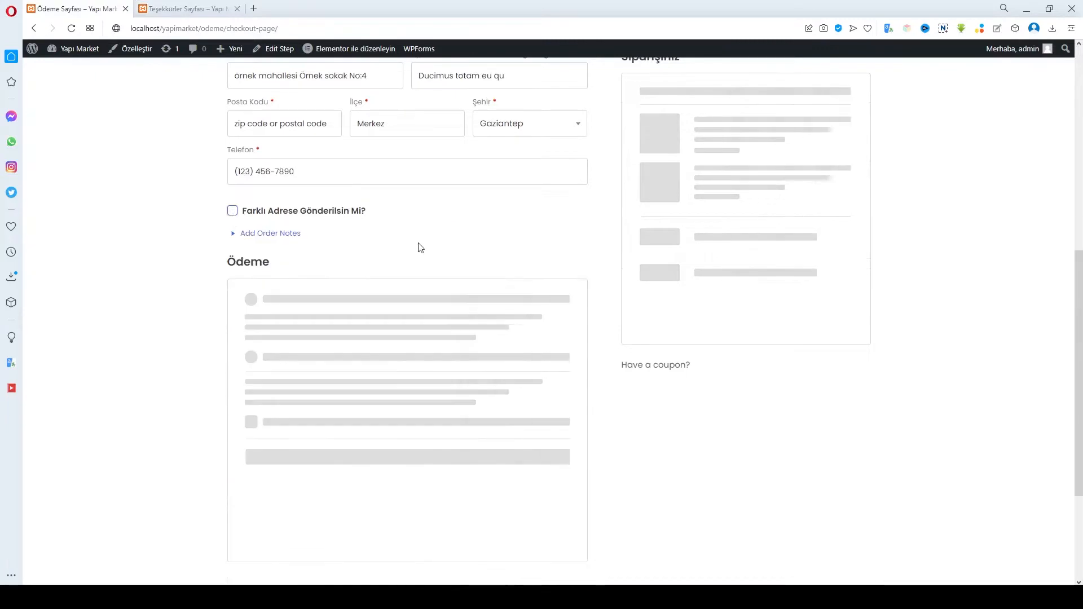
scroll(471, 258, up, 4)
scroll(471, 257, up, 5)
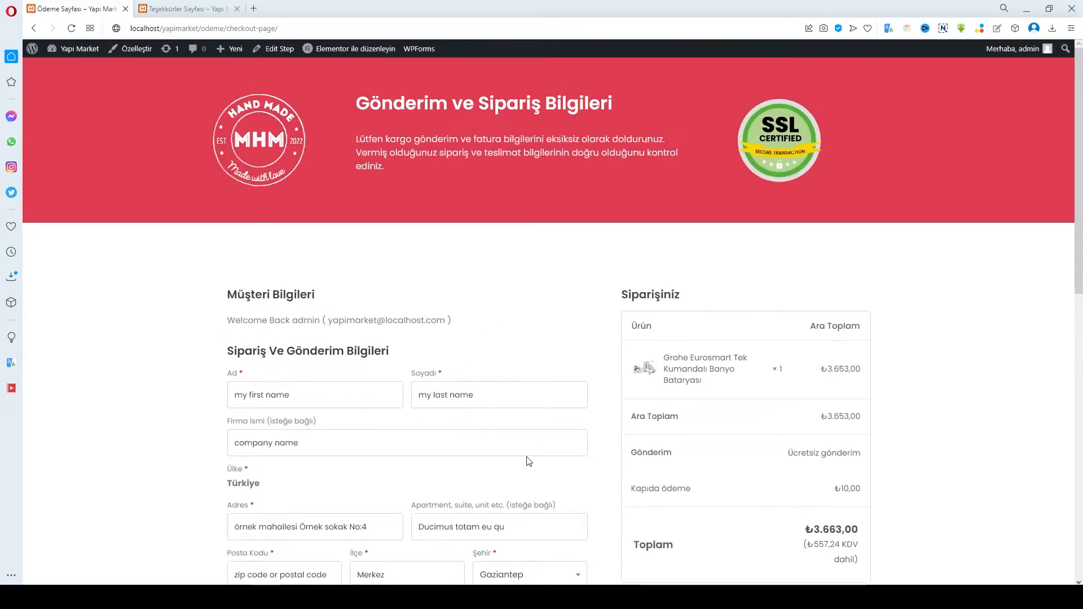
scroll(527, 460, down, 4)
scroll(542, 457, up, 2)
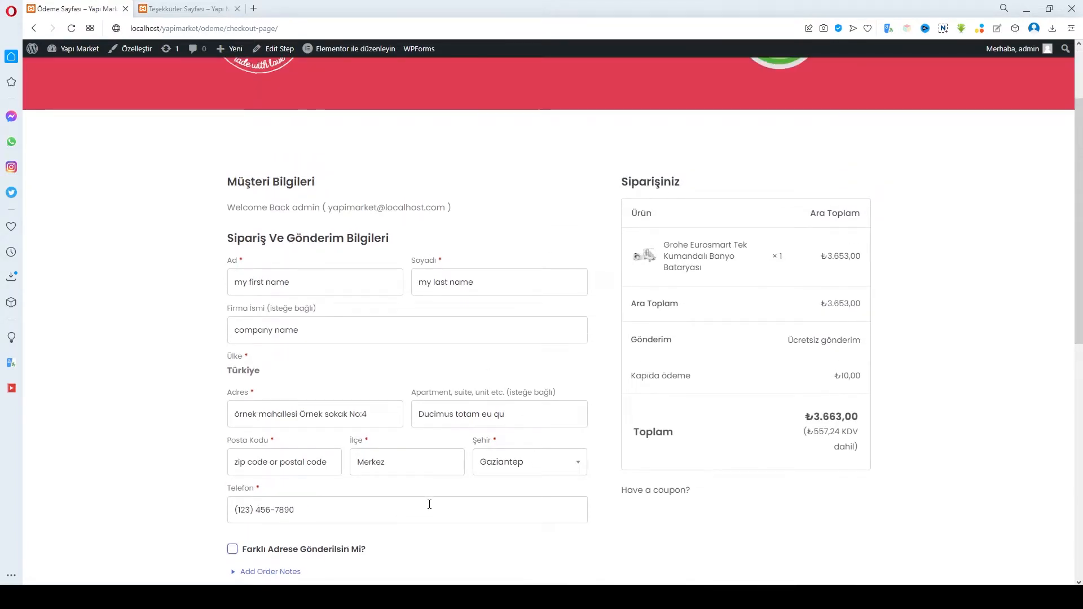
scroll(430, 503, down, 2)
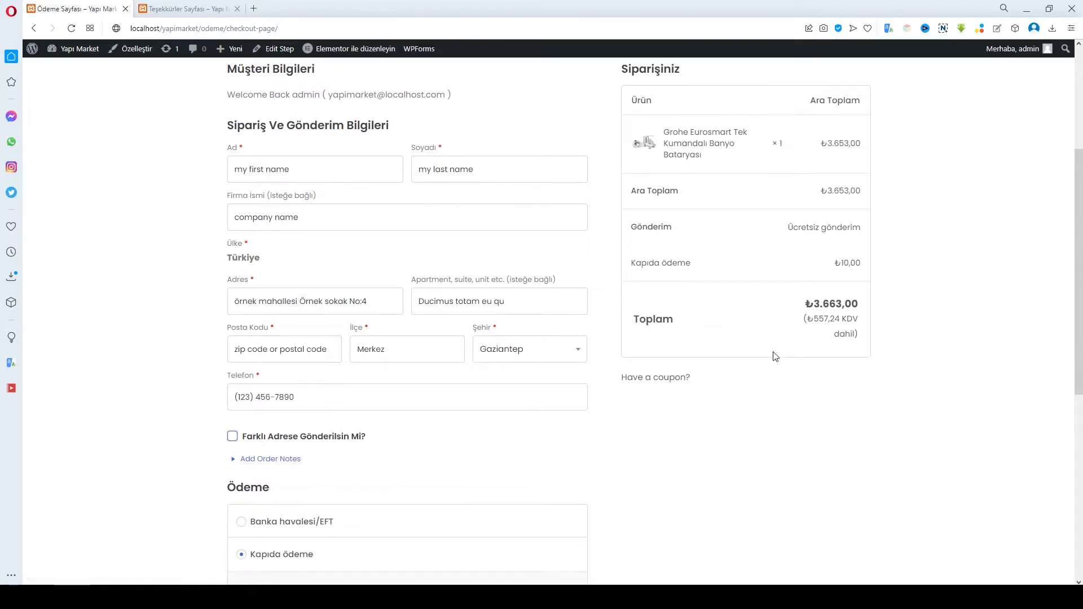
scroll(493, 440, down, 5)
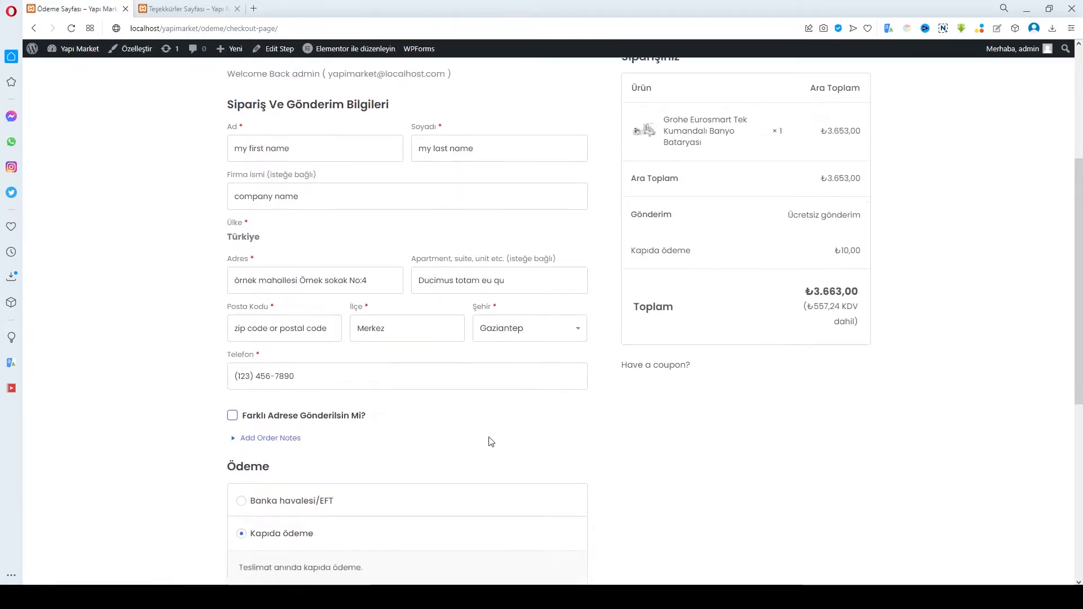
scroll(490, 441, up, 5)
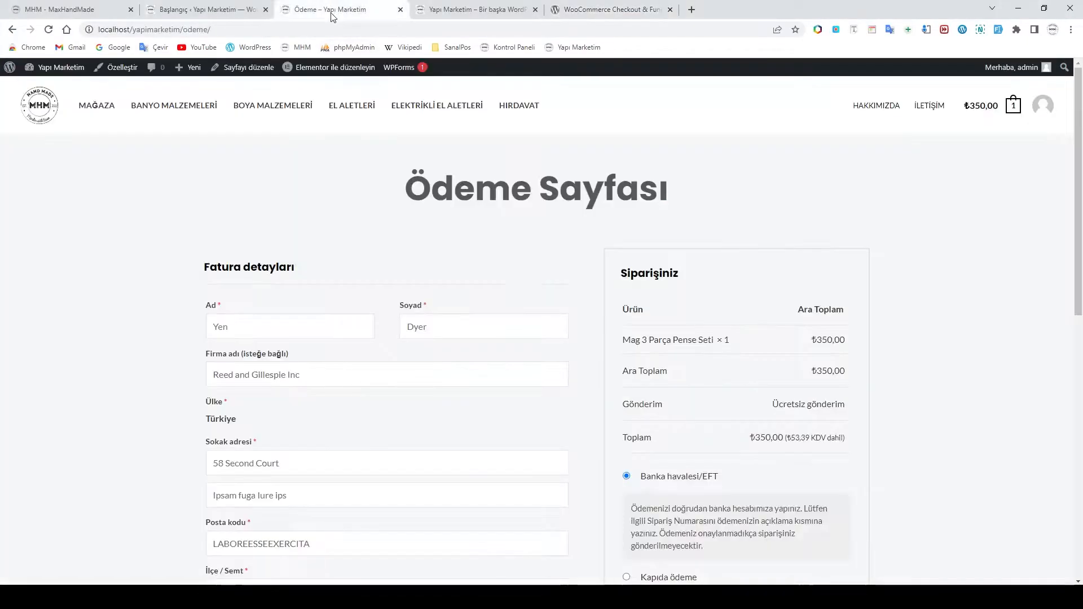
Look over the default Ödeme Sayfası checkout with its ₺350,00 order, then open the admin dashboard
click(331, 9)
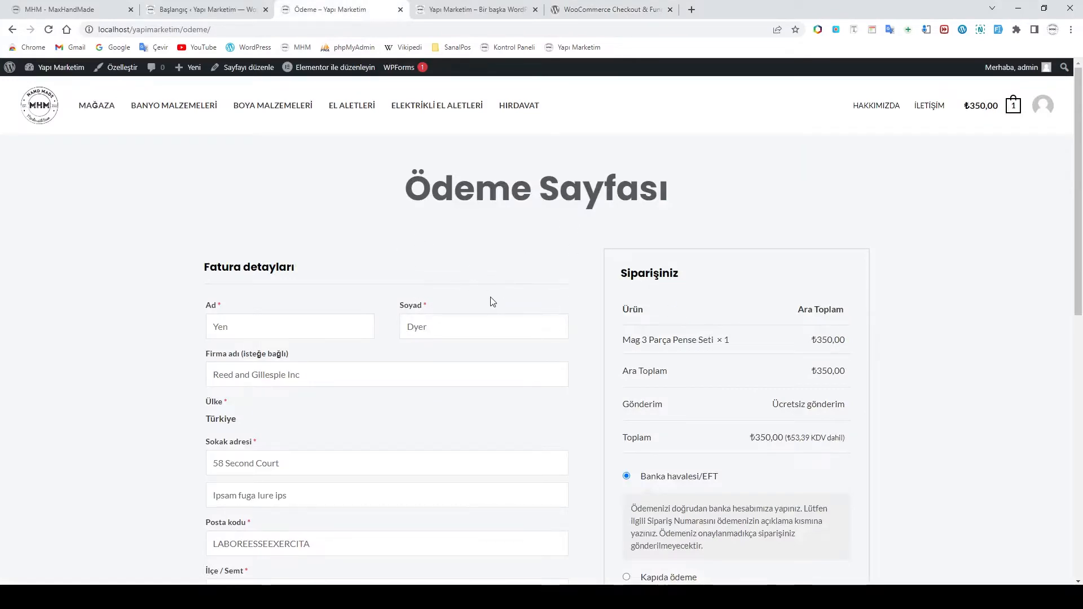
scroll(491, 300, down, 8)
scroll(497, 310, down, 2)
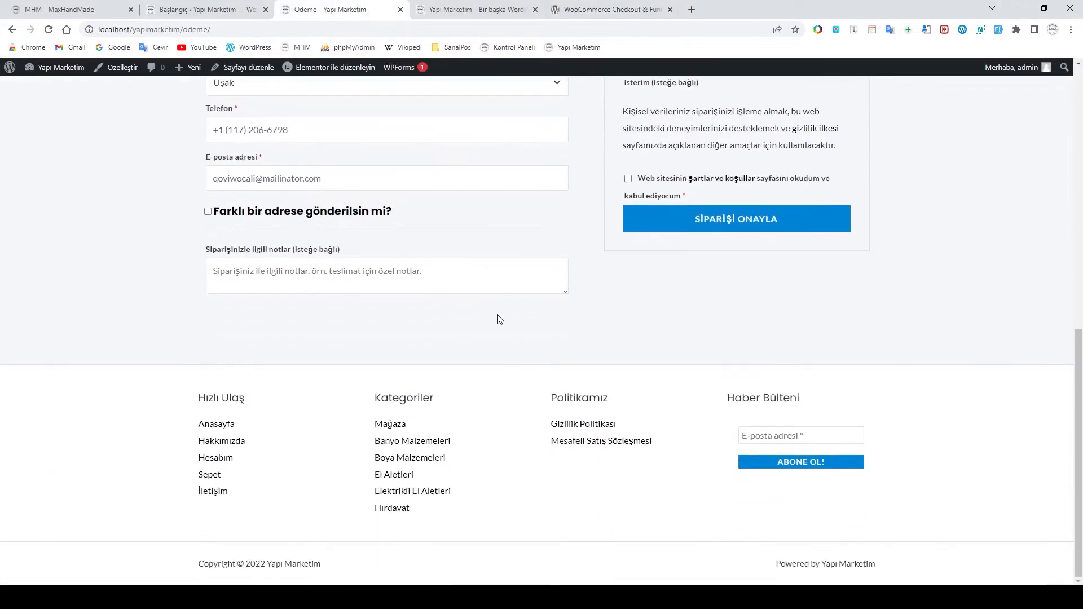
scroll(498, 316, up, 10)
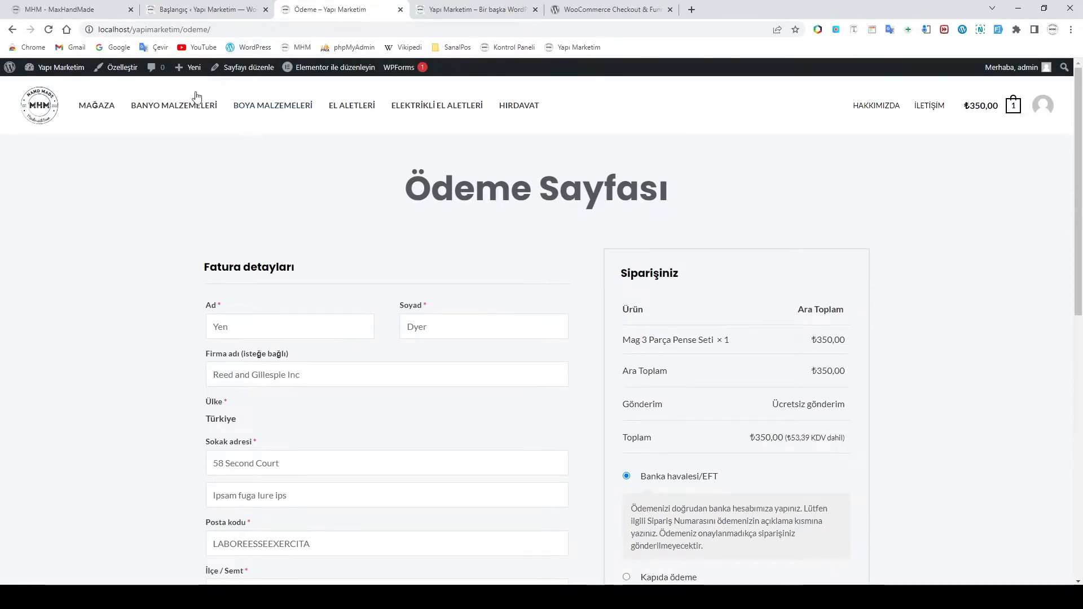
click(195, 9)
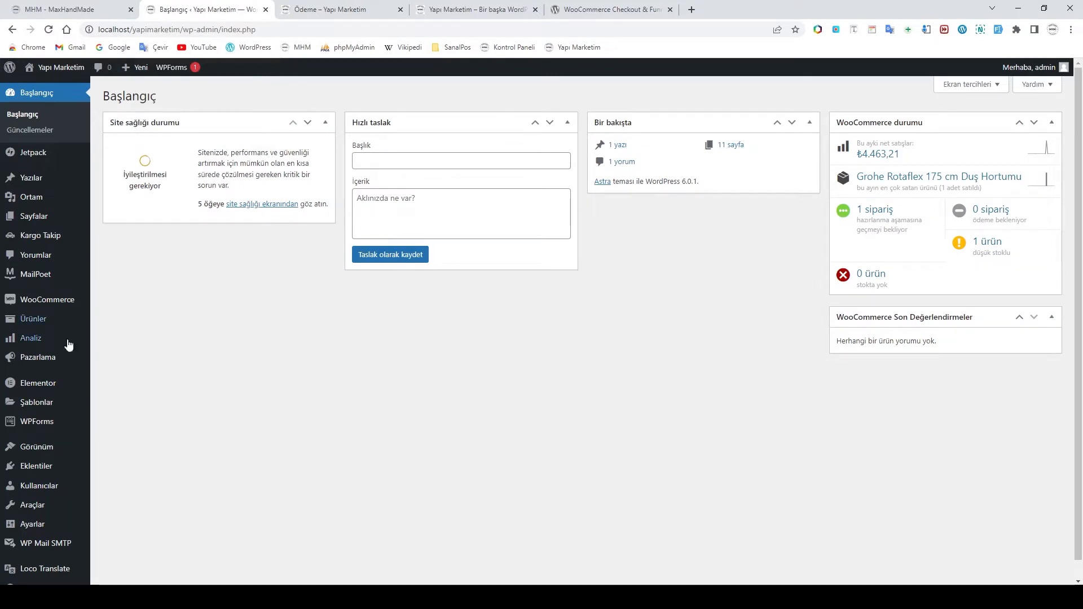
Search Add Plugins for 'cartflow', then install and activate the CartFlows plugin
mouse_move(40, 470)
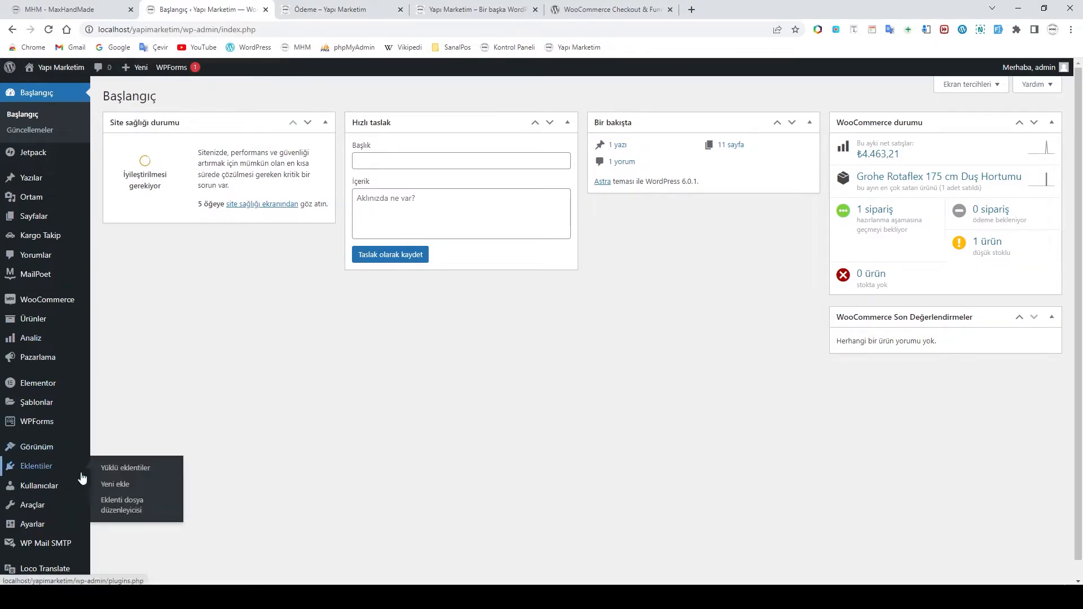
click(116, 487)
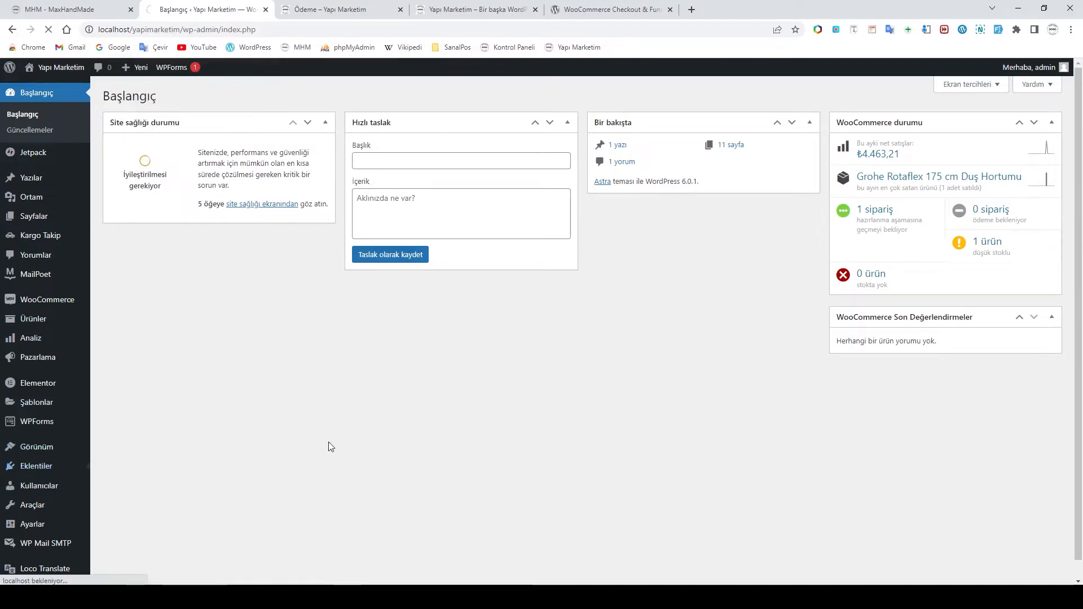
click(934, 128)
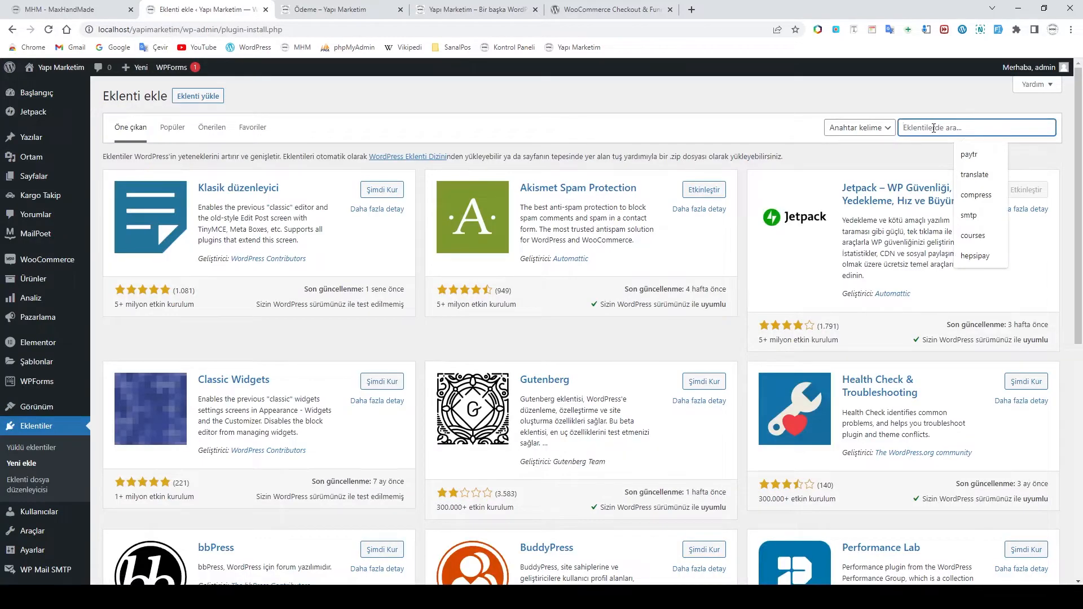
text(cart)
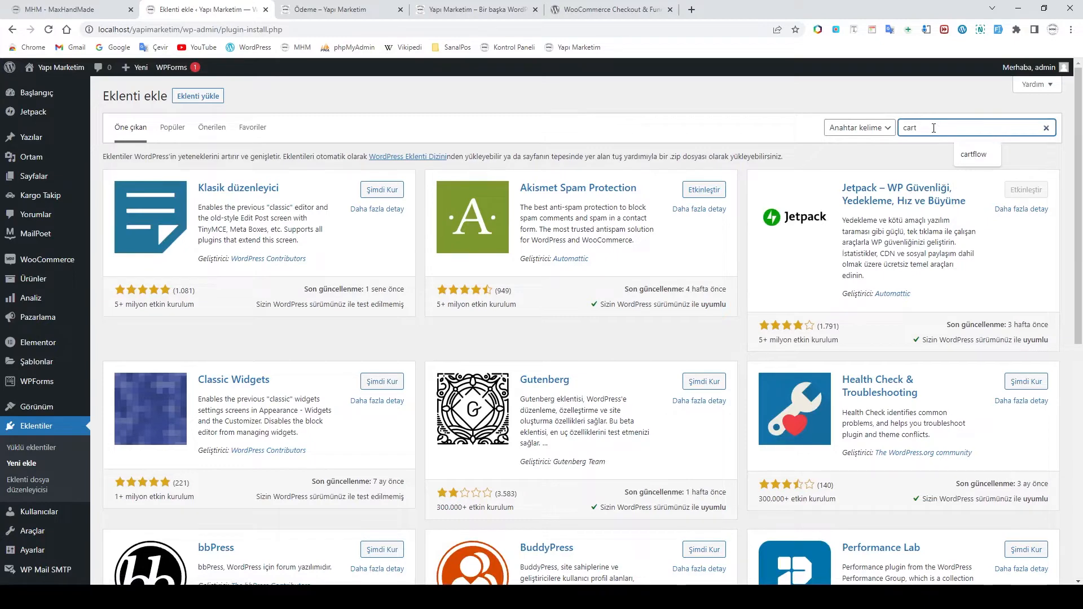
text(flow)
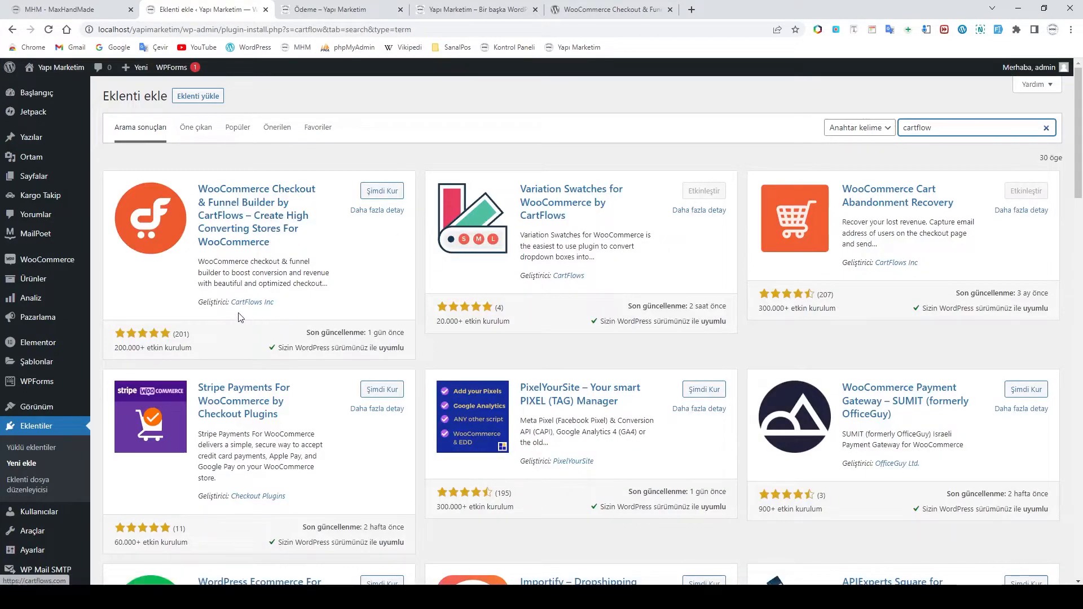
click(384, 195)
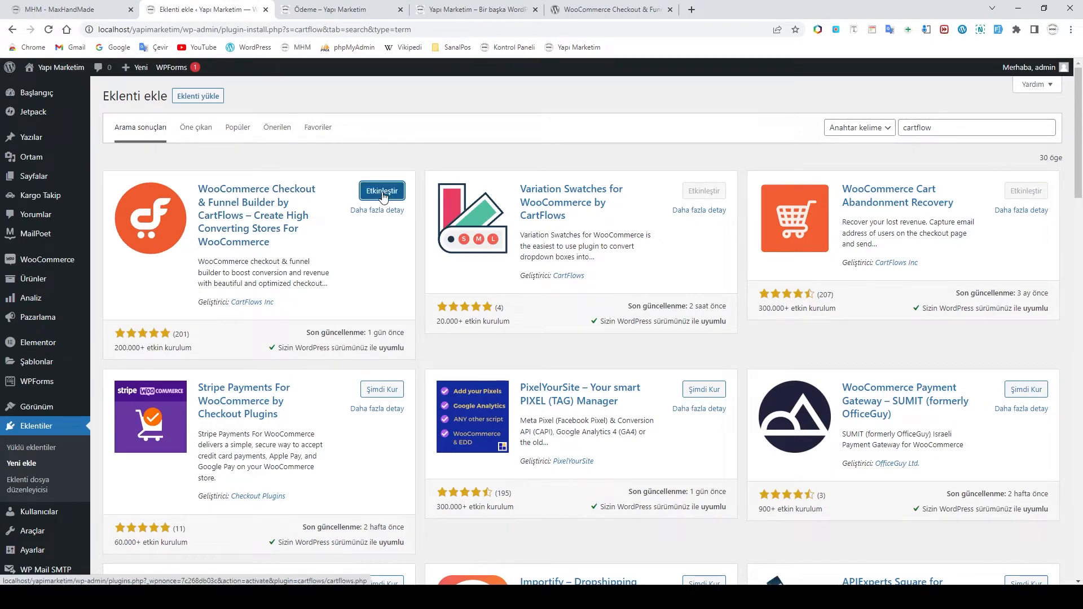
click(382, 193)
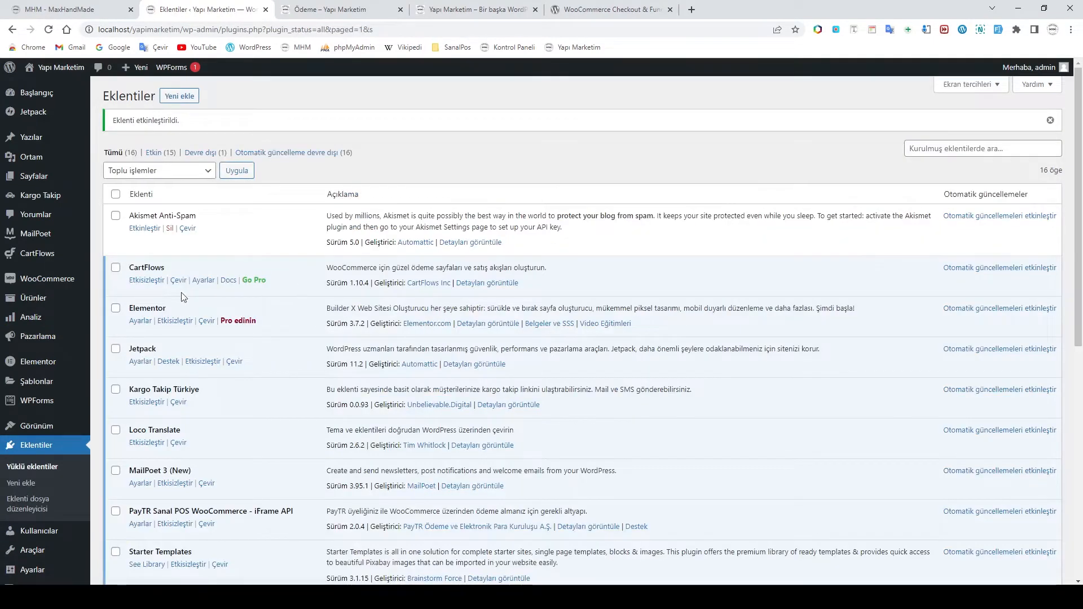
Open the CartFlows Anasayfa dashboard from the admin sidebar
click(45, 255)
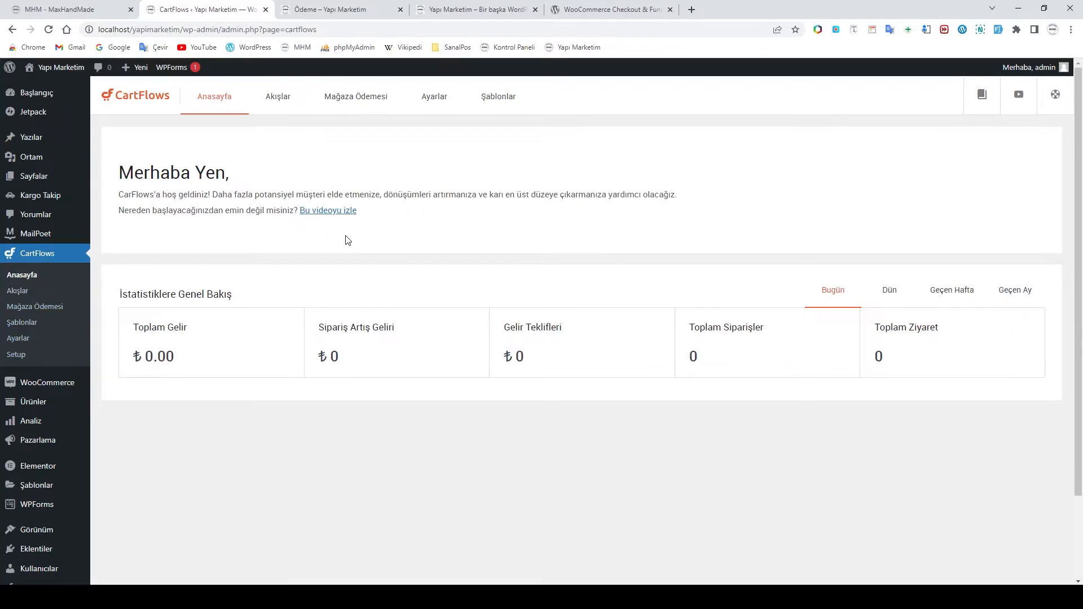
Switch to the MHM - MaxHandMade tab and scroll through its homepage, ending at the top
click(69, 9)
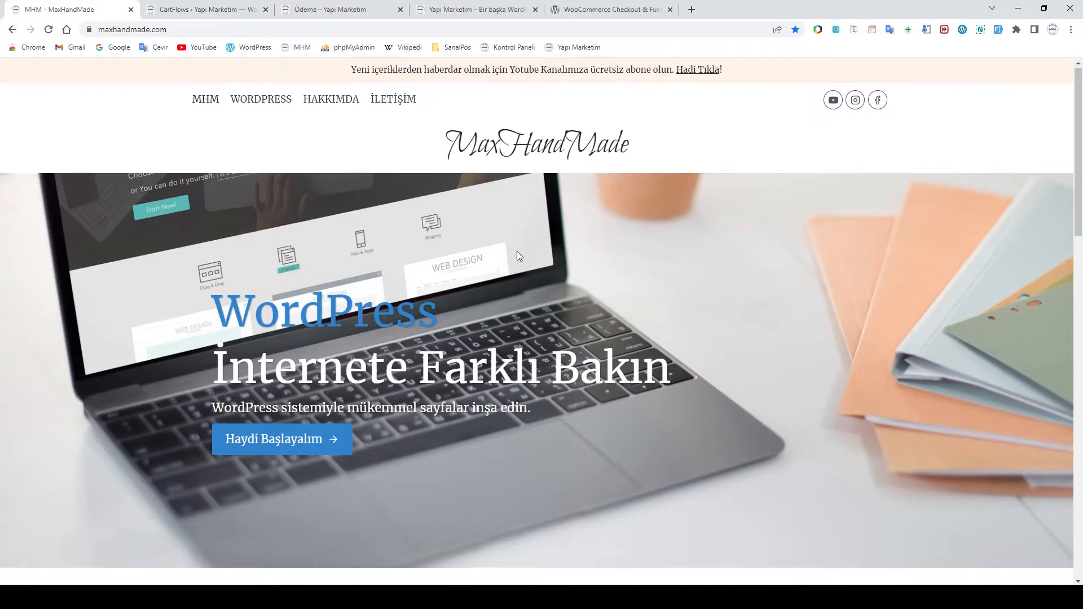
scroll(524, 252, down, 2)
scroll(524, 253, down, 5)
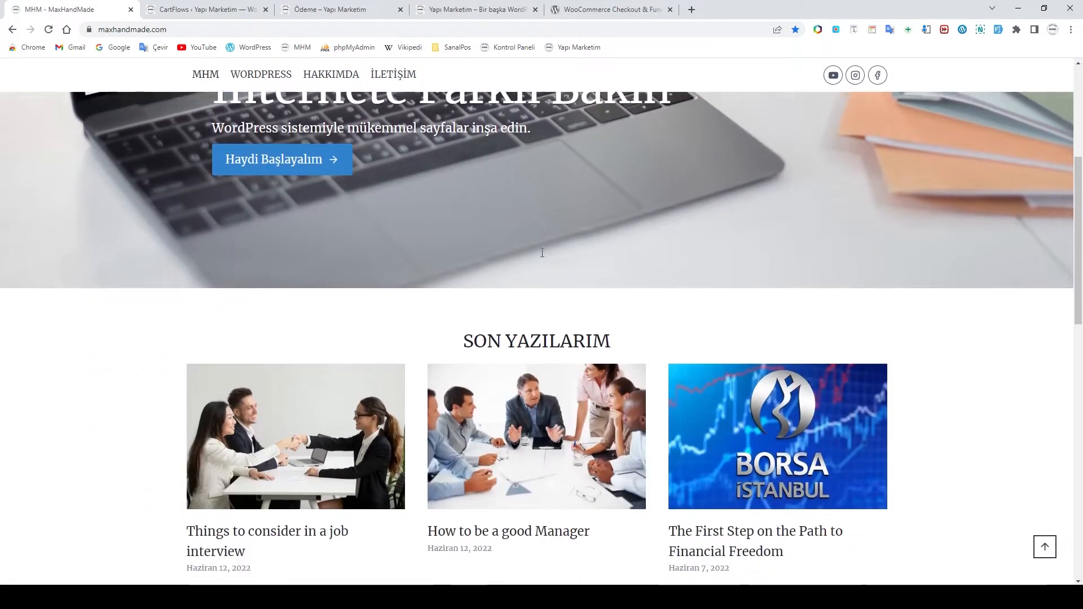
scroll(550, 288, down, 3)
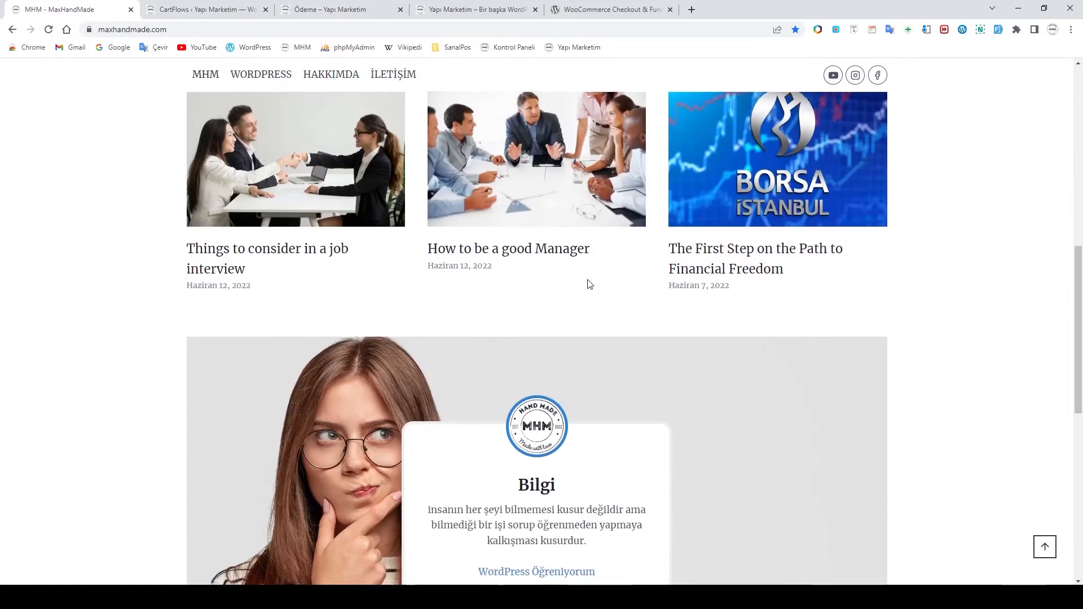
scroll(587, 283, down, 1)
scroll(631, 289, down, 5)
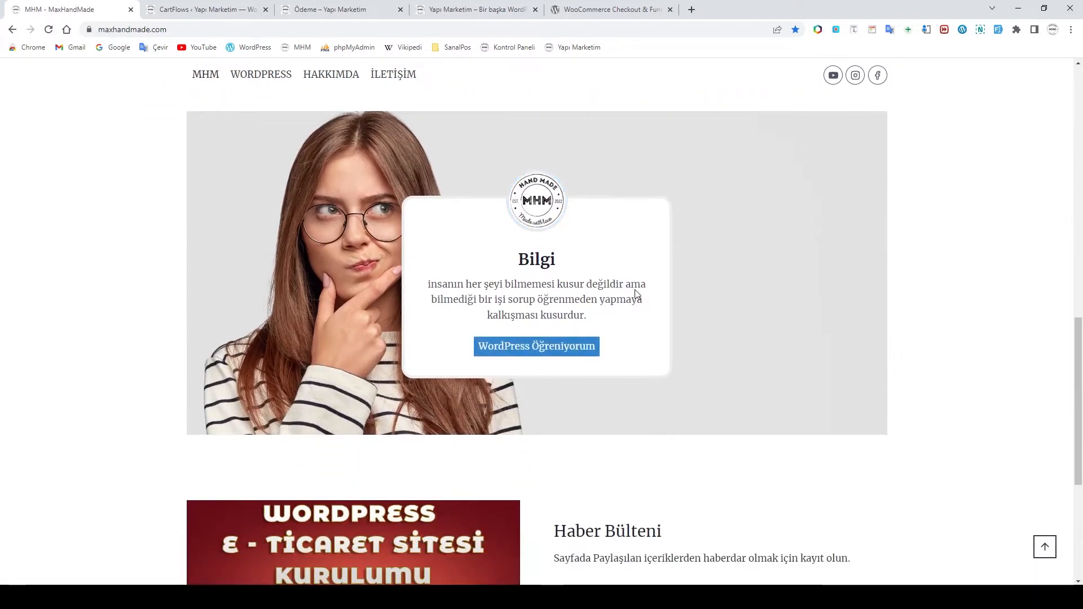
scroll(634, 289, up, 15)
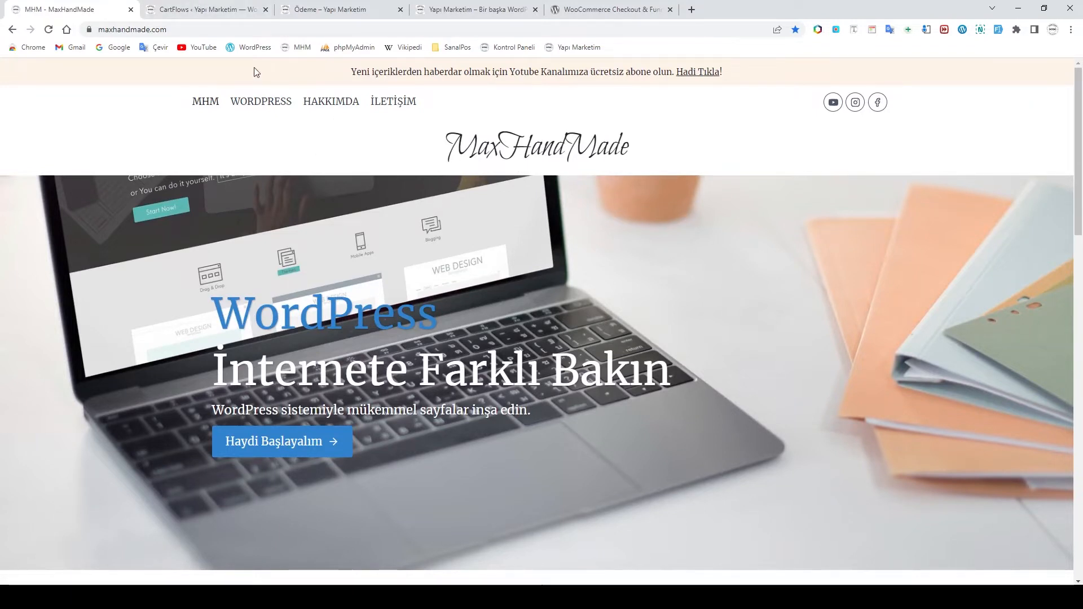
Return to CartFlows admin and open Akışlar to see the 'Genel Ödeme Sayfası' flow
click(207, 10)
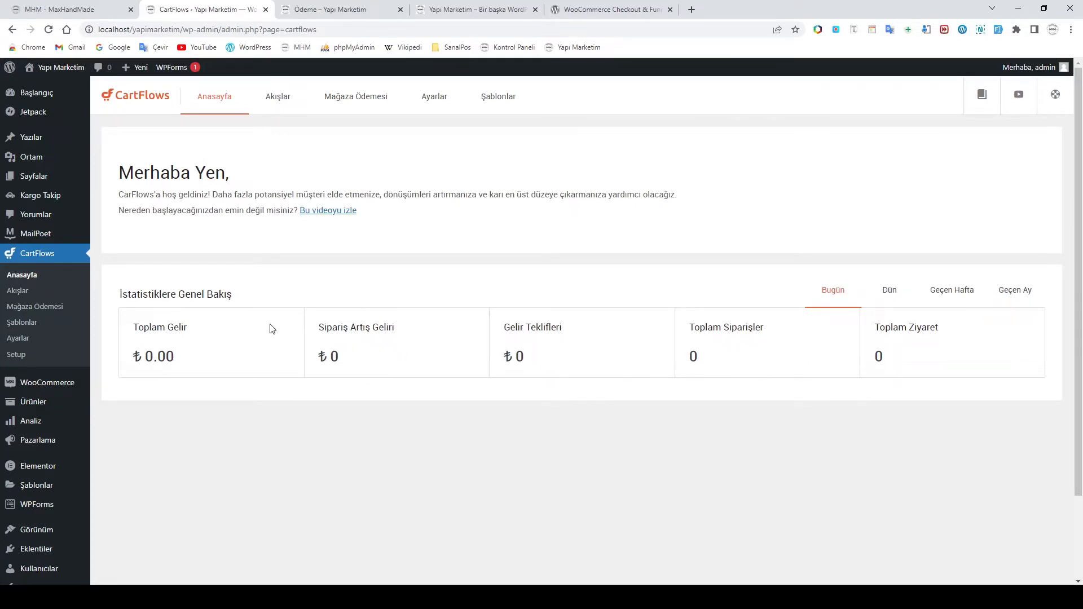
click(17, 292)
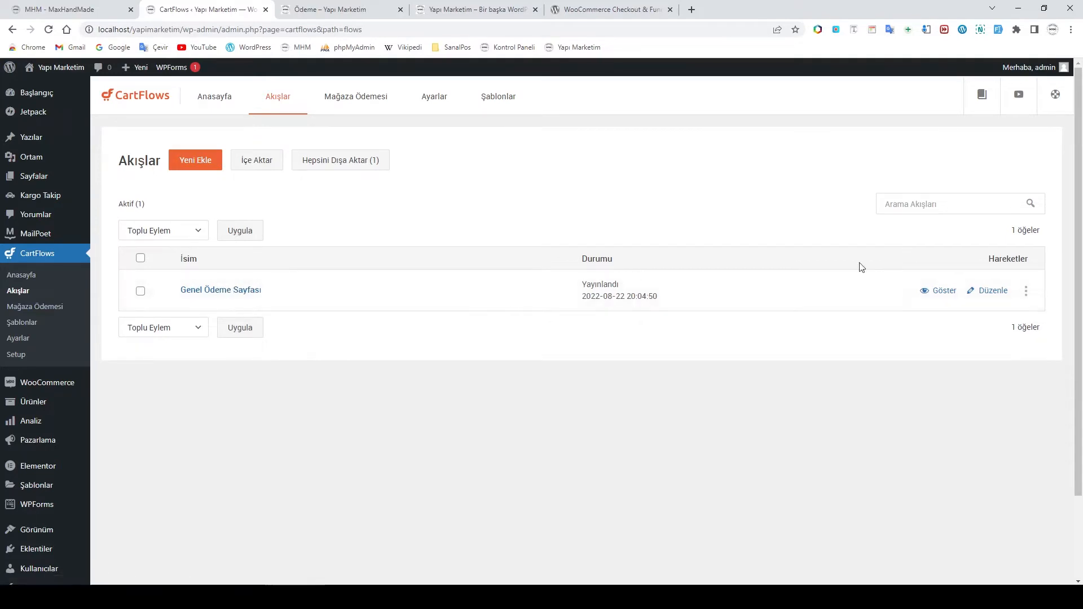
Trash the 'Genel Ödeme Sayfası' flow via its row menu and confirm the deletion
click(1024, 293)
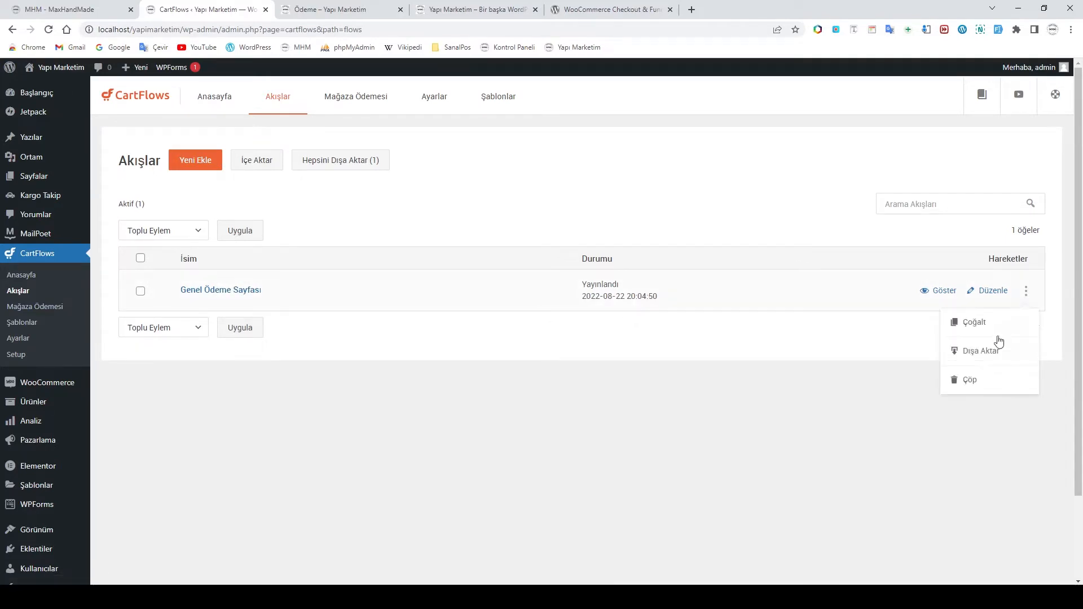
click(970, 379)
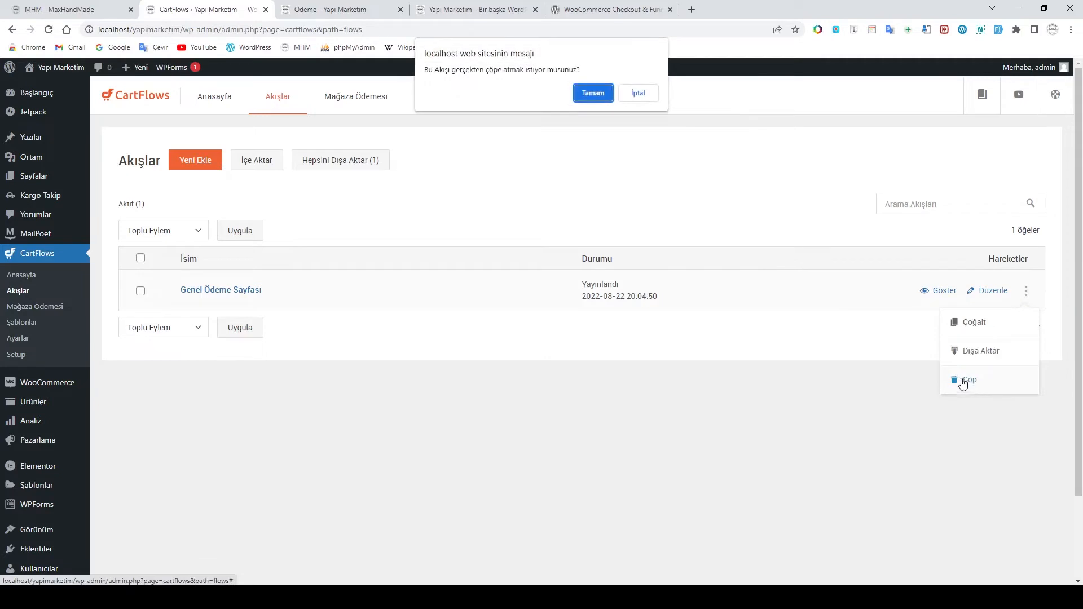
click(592, 93)
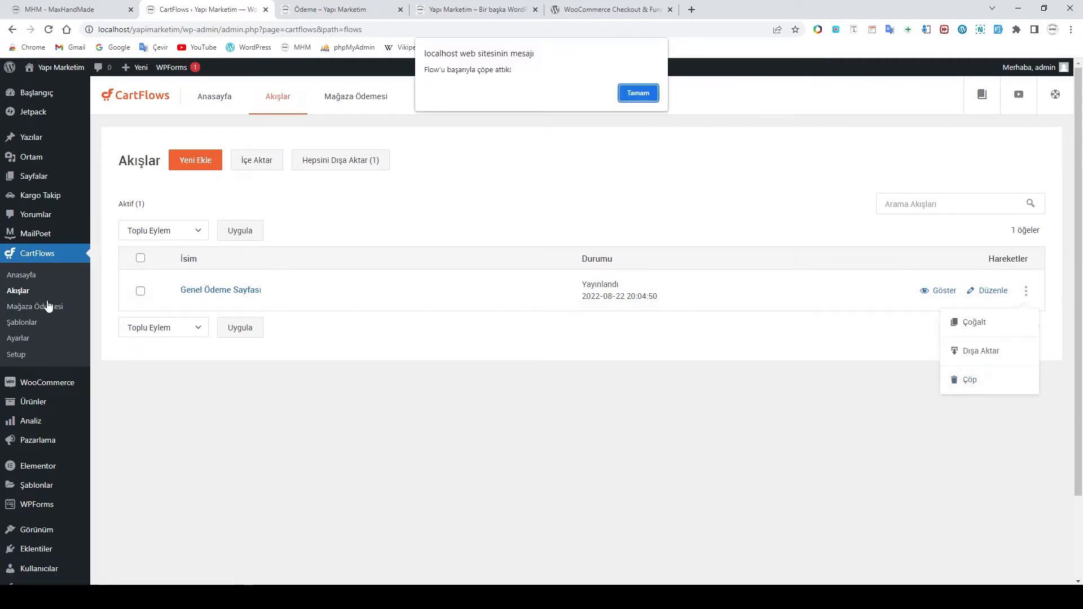
click(639, 93)
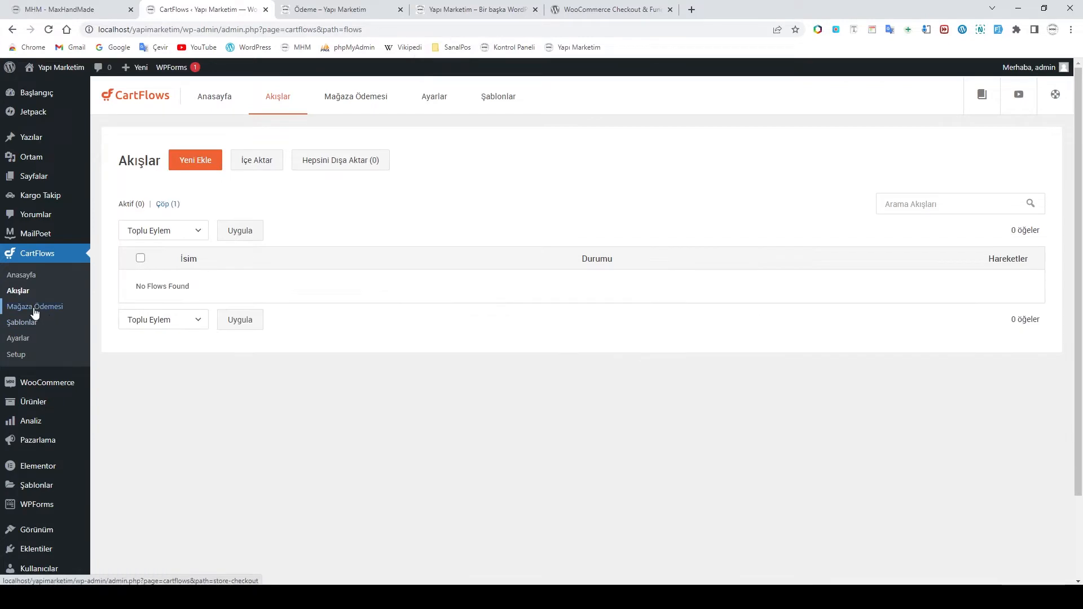
Go through Mağaza Ödemesi to the Şablonlar library of Store Checkout templates
click(34, 310)
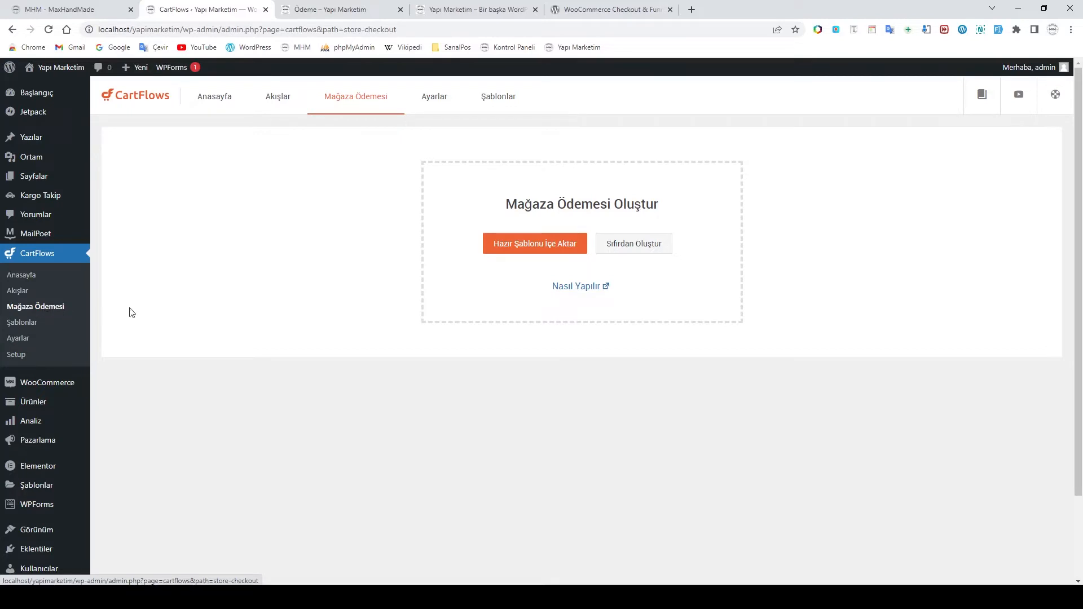
click(30, 319)
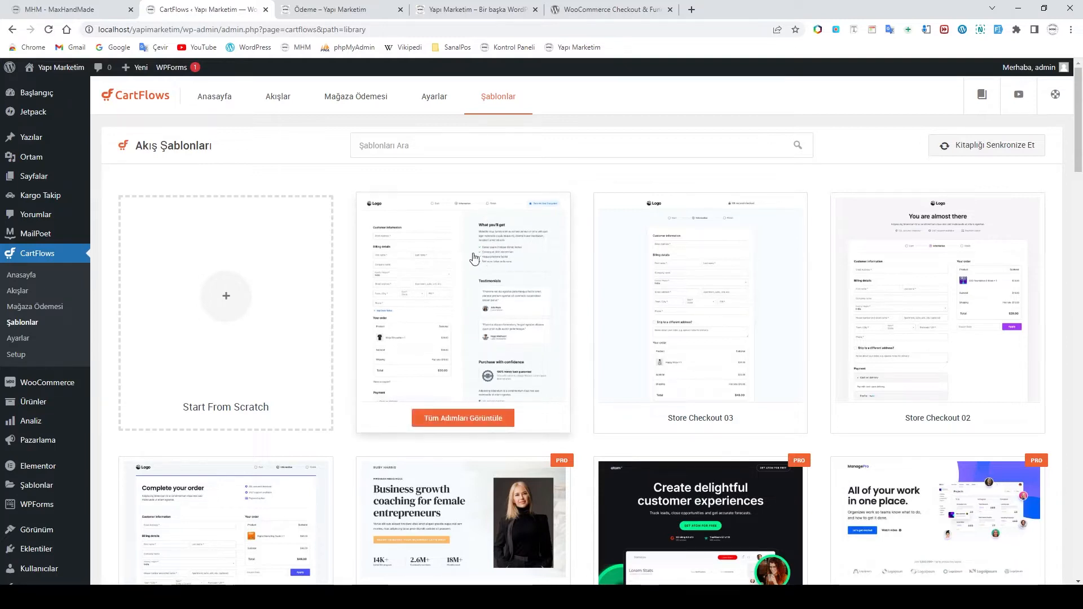
Scroll the template grid and open the Evergreen Product 02 flow with Landing, Checkout and Thank You pages
scroll(647, 295, down, 1)
scroll(700, 288, down, 2)
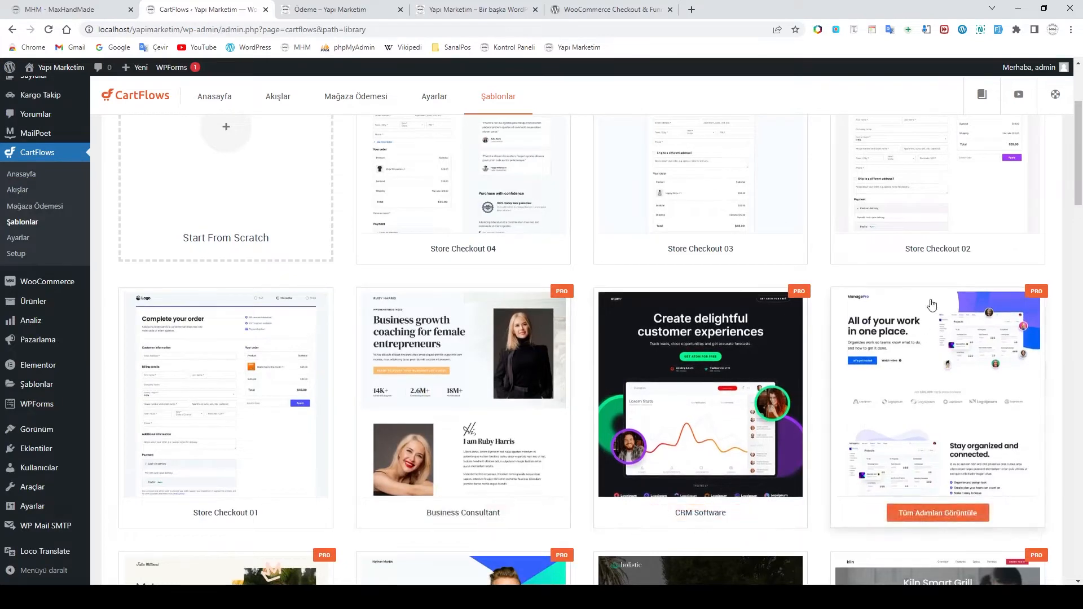
scroll(982, 293, up, 3)
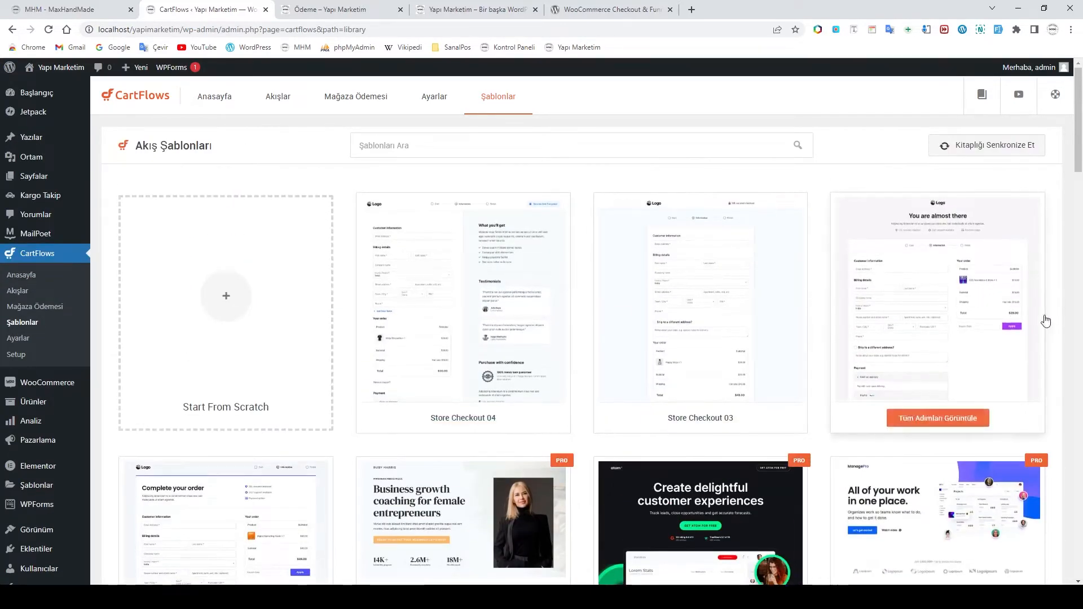
scroll(284, 468, down, 6)
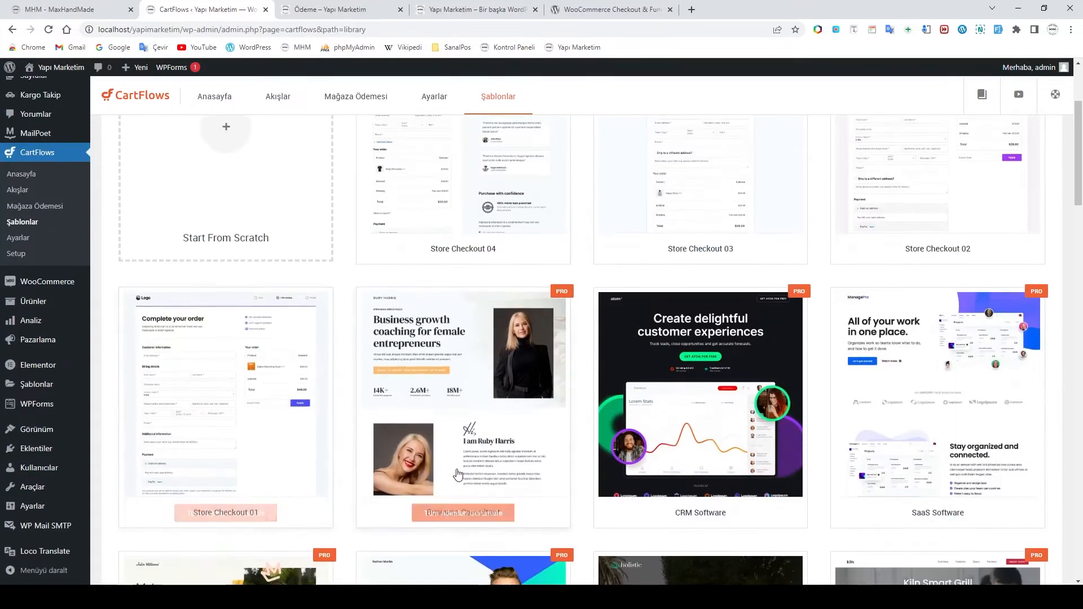
scroll(285, 451, down, 9)
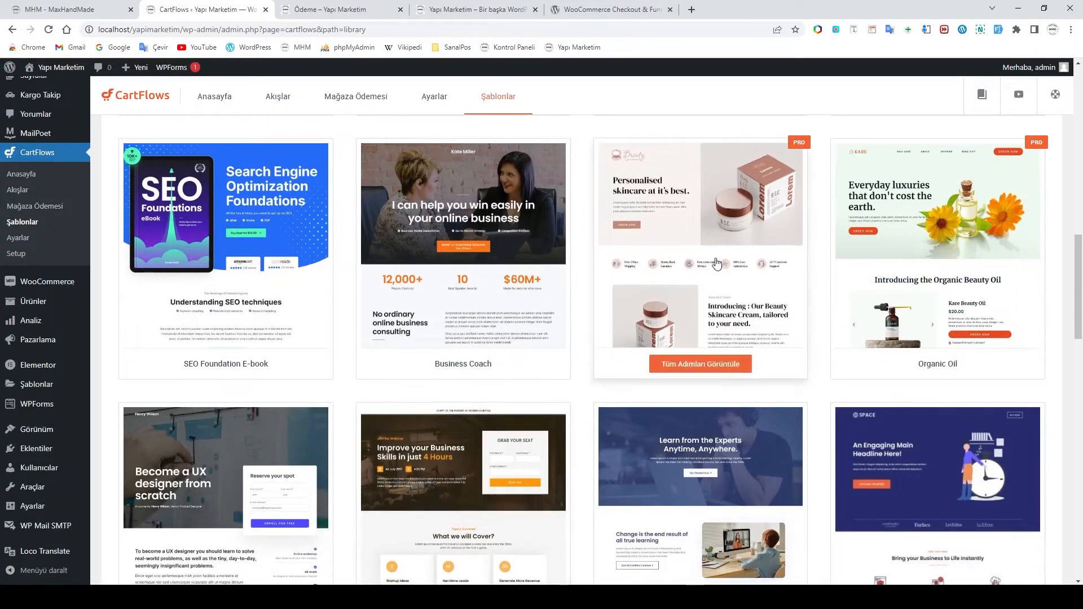
scroll(212, 353, down, 7)
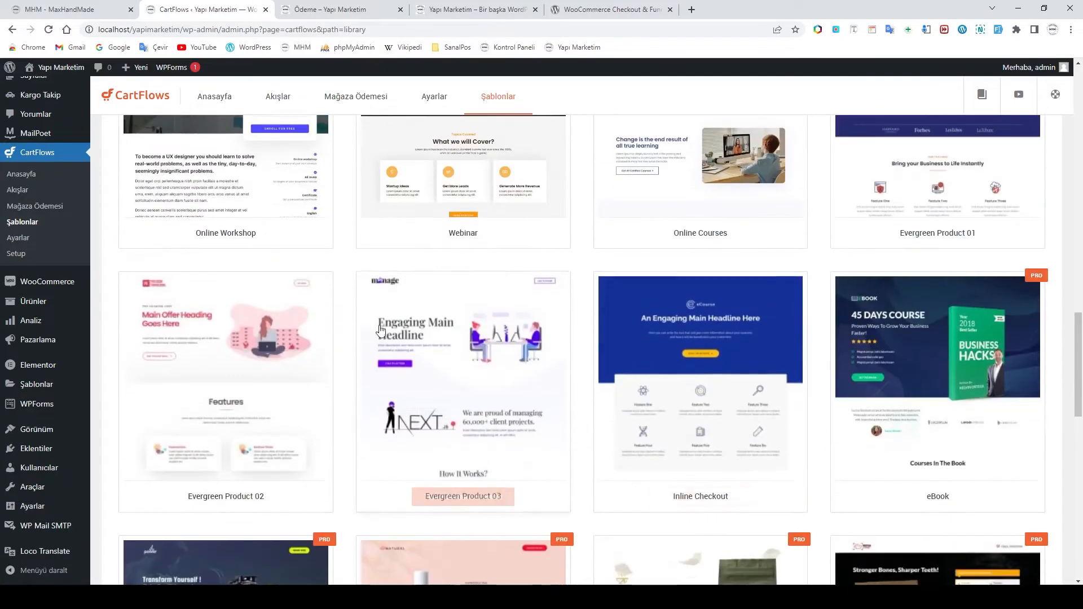
click(228, 346)
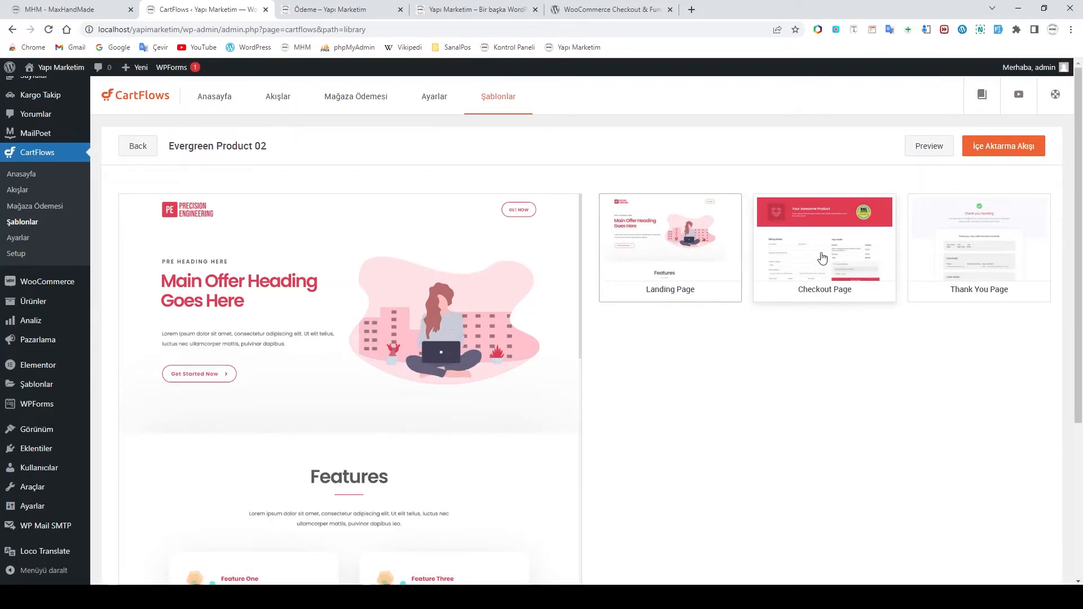
Preview the template's Thank You and Checkout pages, then go to CartFlows Ayarlar
click(975, 259)
scroll(474, 330, down, 2)
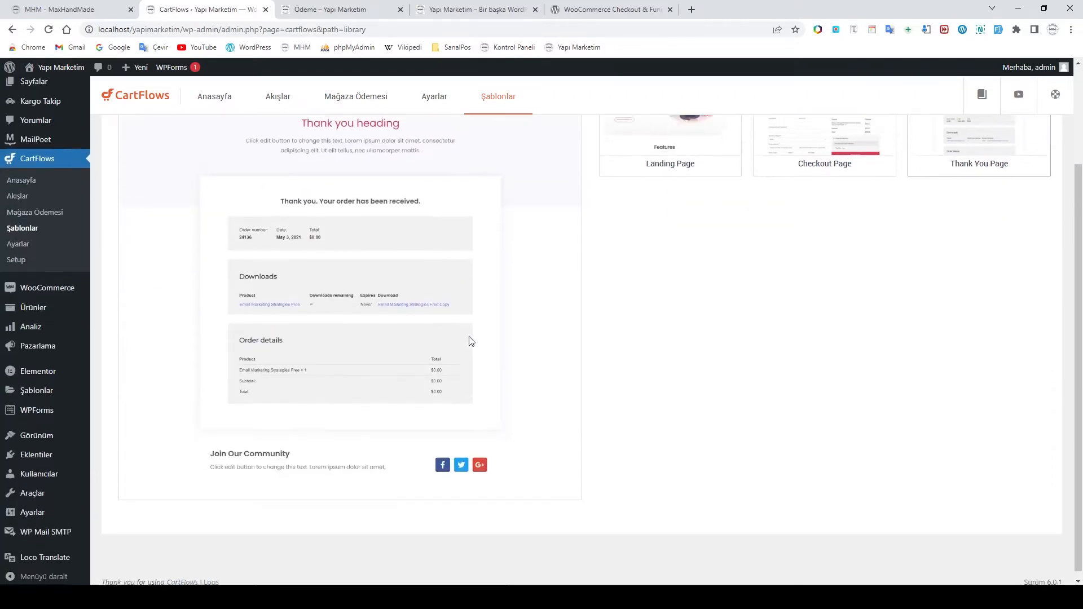
scroll(471, 341, up, 2)
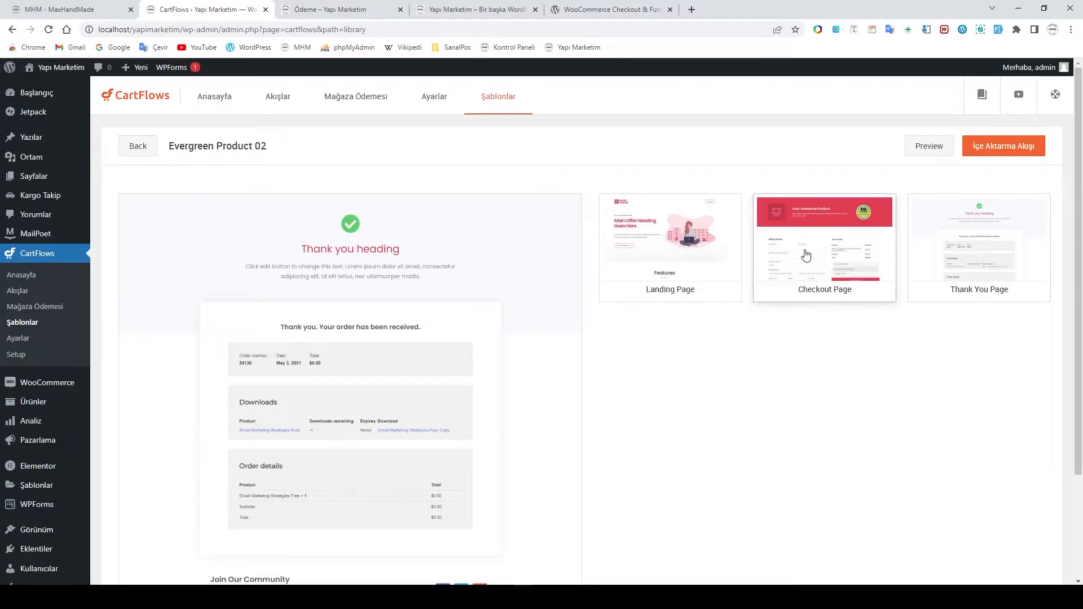
click(802, 255)
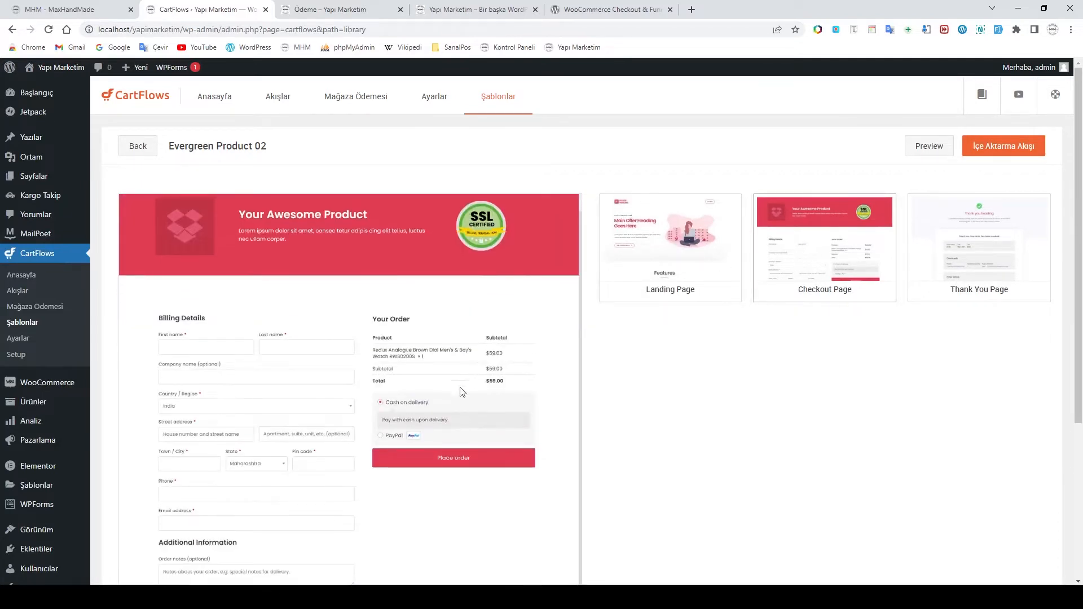
scroll(463, 361, down, 3)
scroll(452, 404, up, 3)
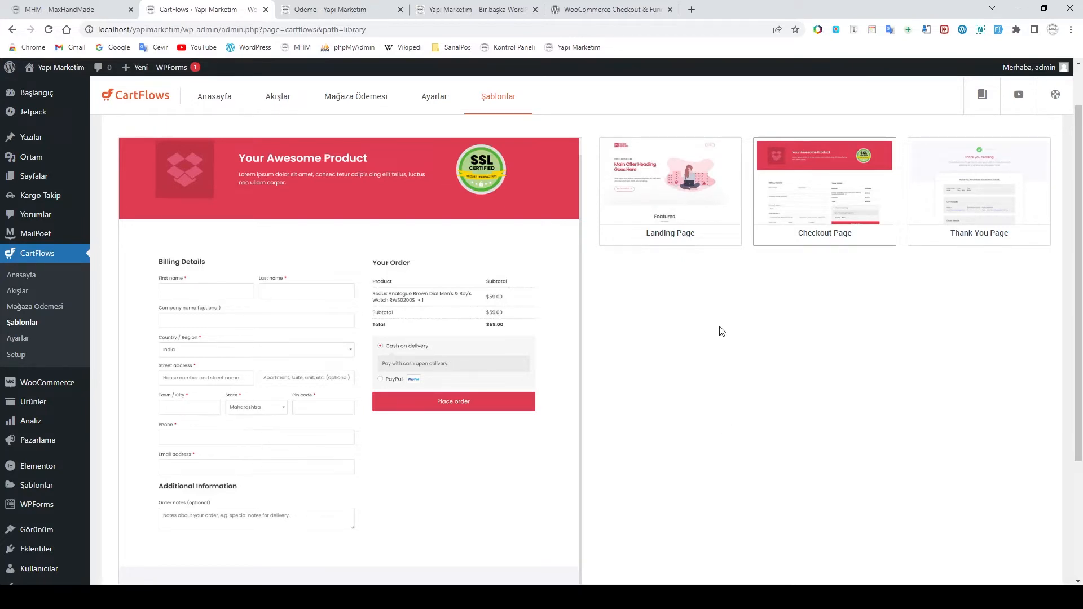
scroll(722, 331, up, 1)
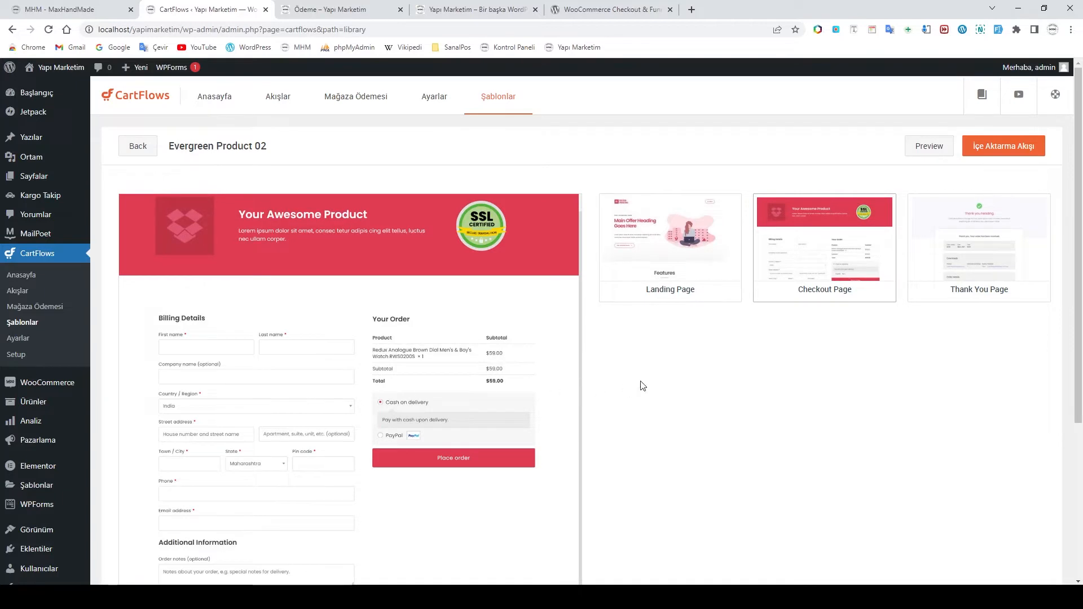
click(22, 339)
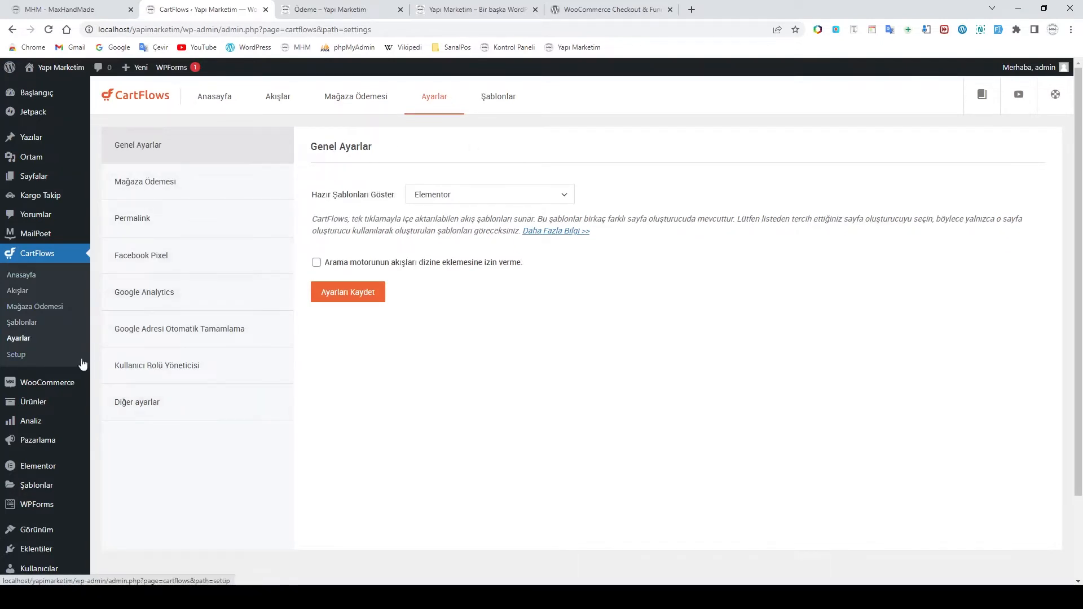
Keep Elementor under Hazır Şablonları Göster in CartFlows Ayarlar and show the Mağaza Ödemesi section
click(18, 357)
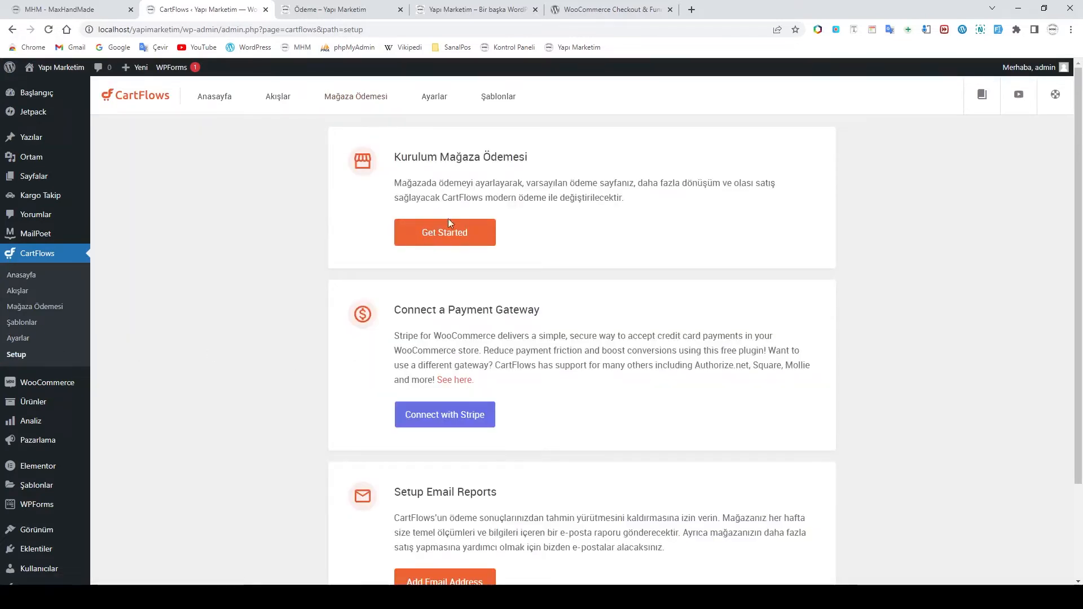
click(15, 341)
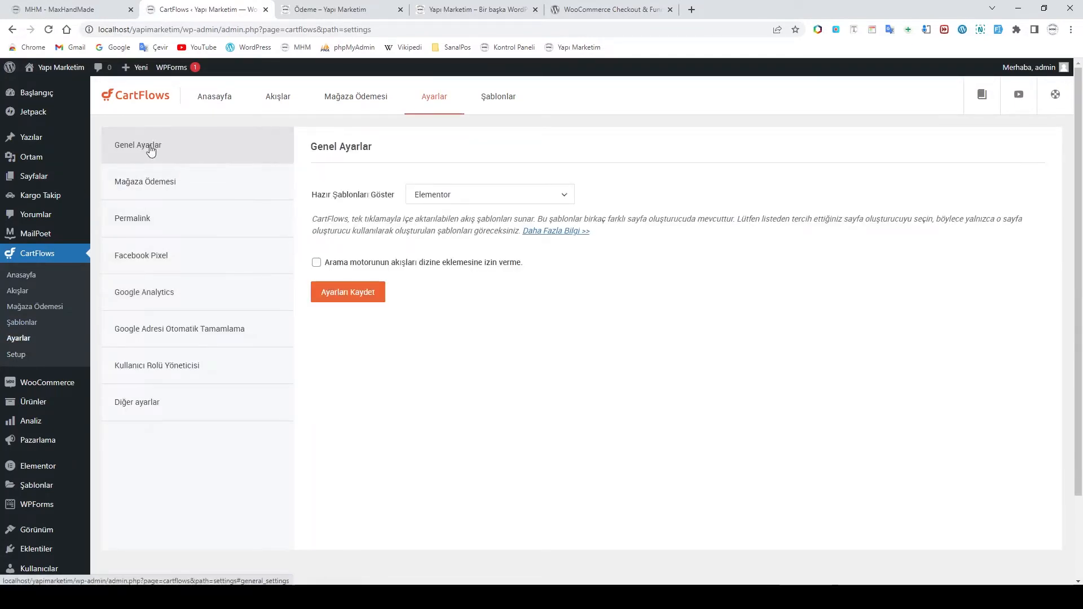
click(457, 202)
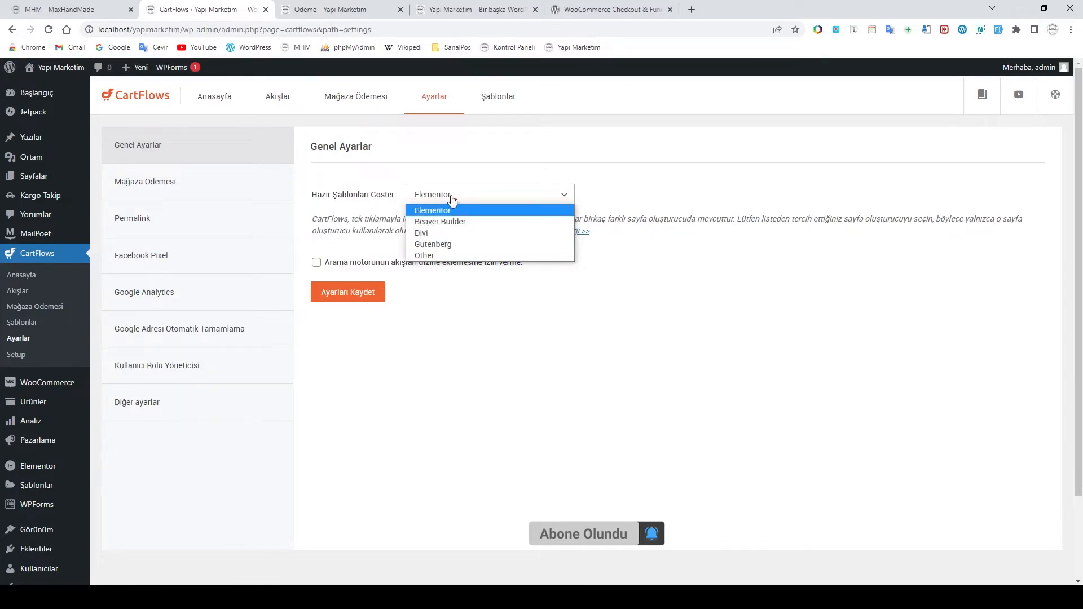
click(473, 197)
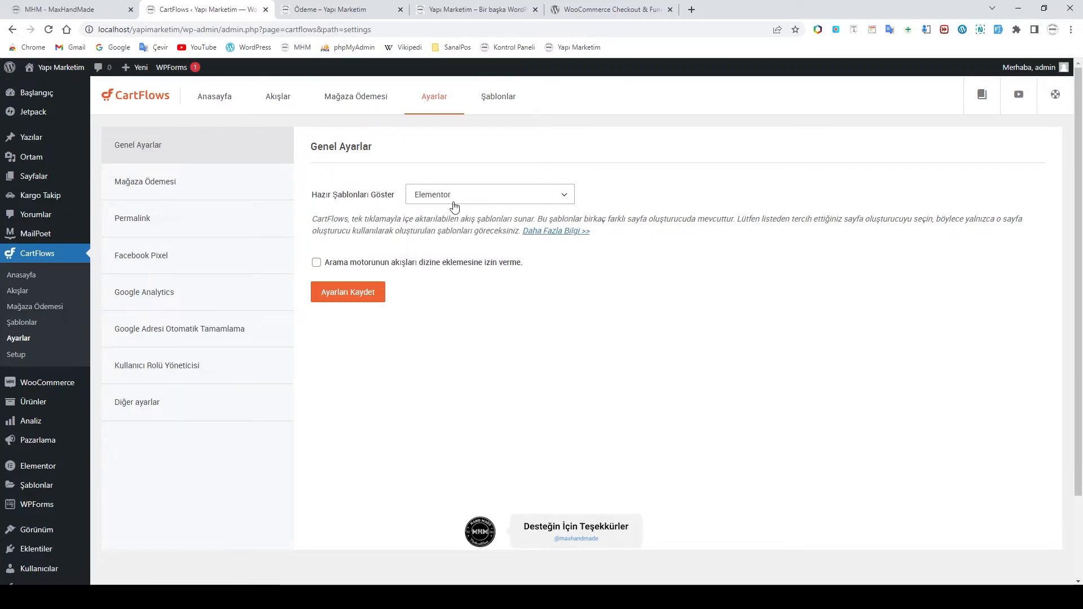
click(159, 184)
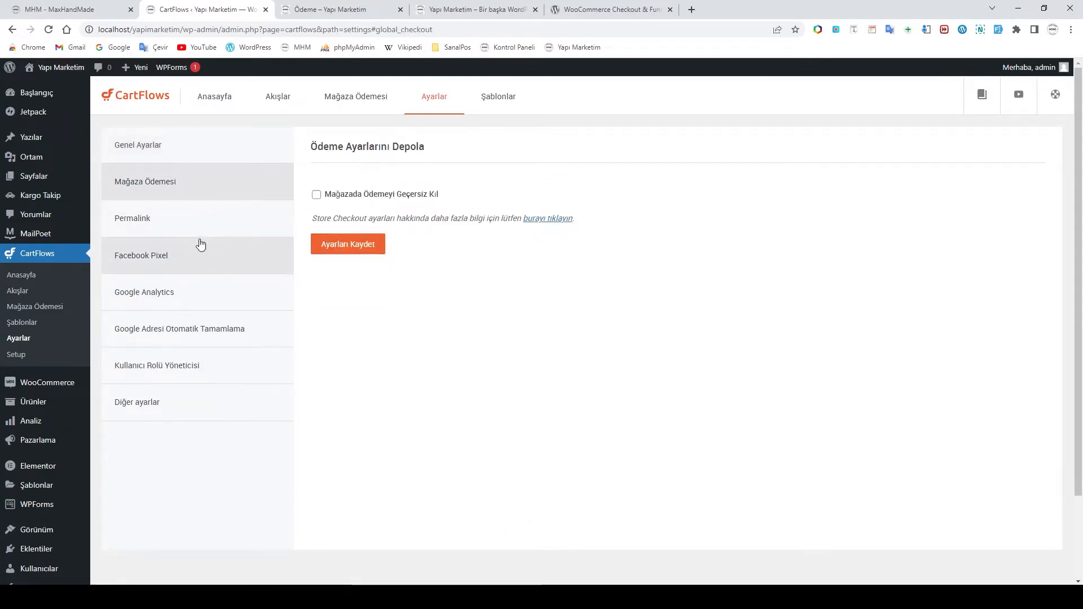
Review Permalink, Facebook Pixel, Google Analytics, Google Adresi, user role and other settings, then open Mağaza Ödemesi
click(157, 226)
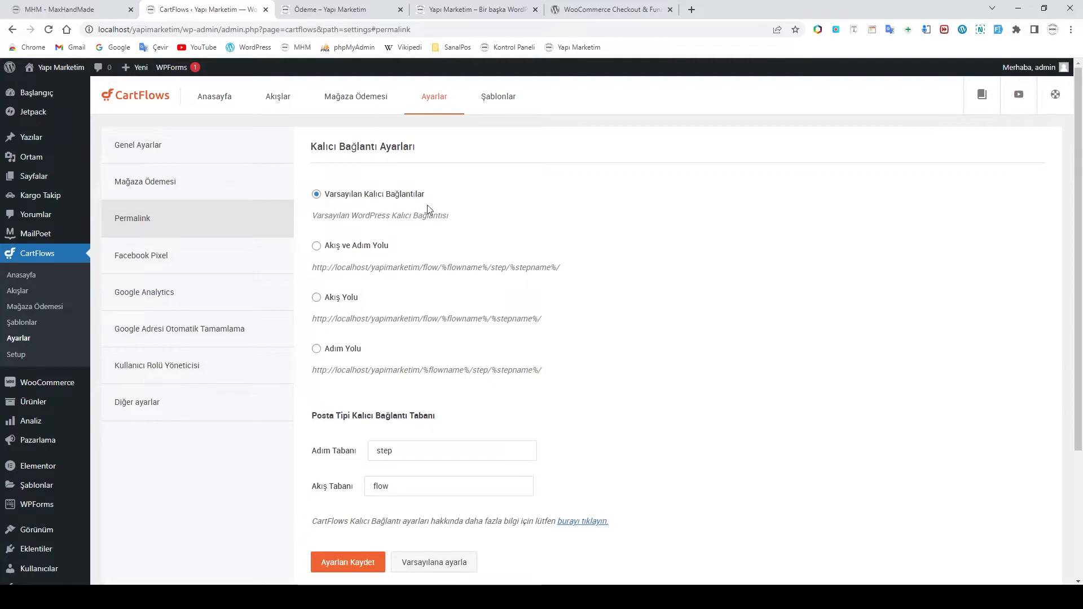
click(193, 265)
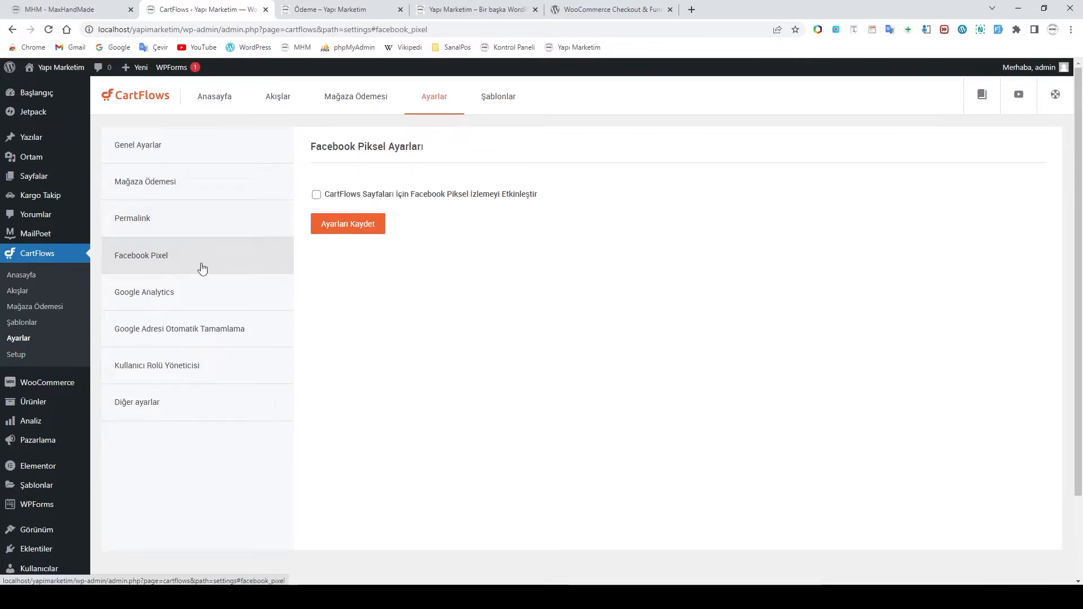
click(184, 303)
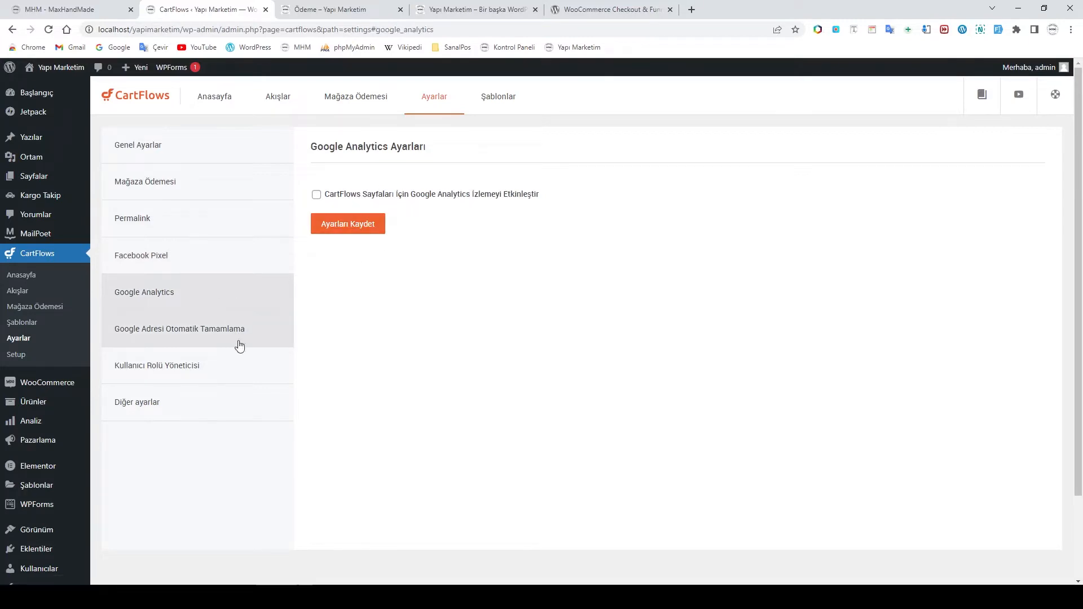
click(208, 337)
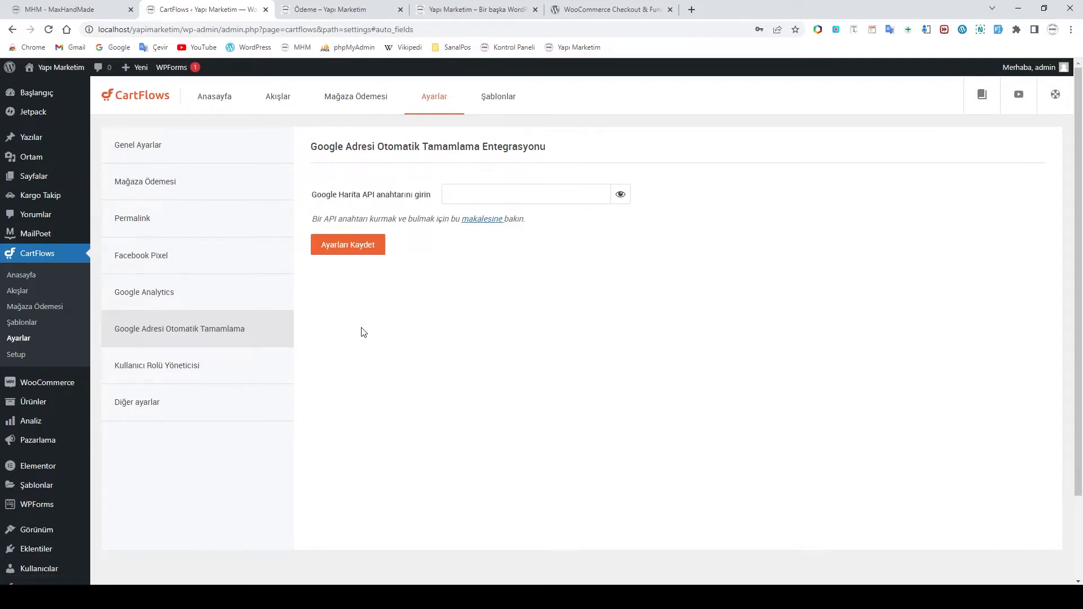
click(188, 367)
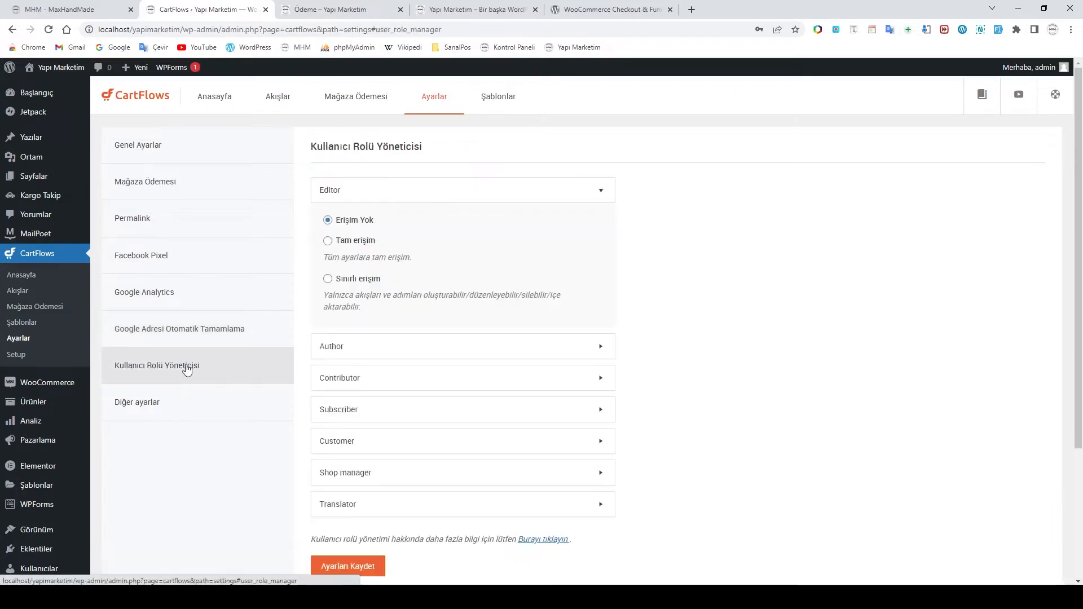
click(166, 402)
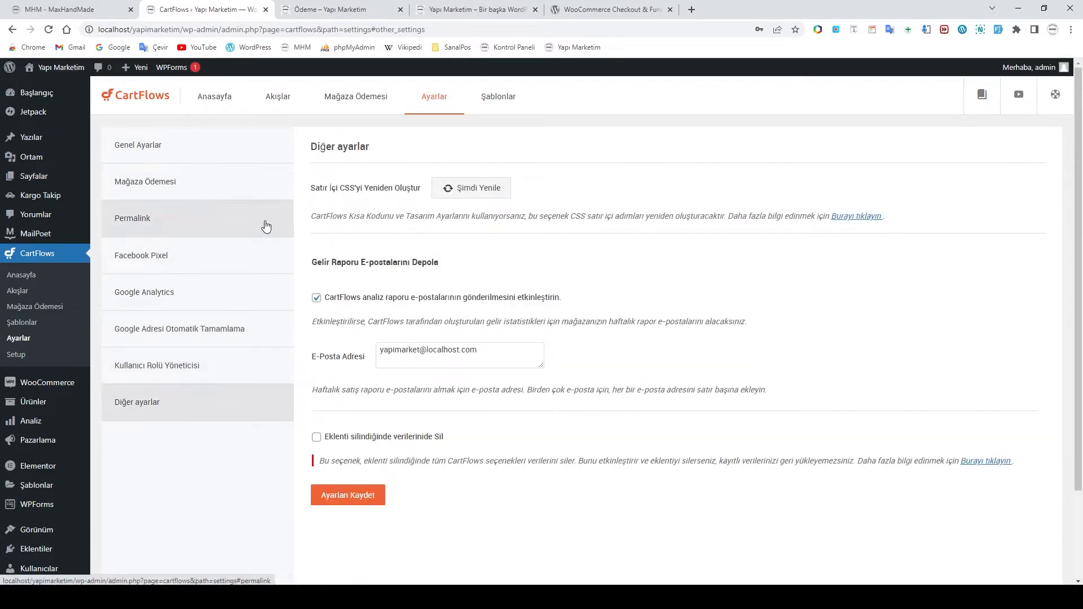
click(357, 103)
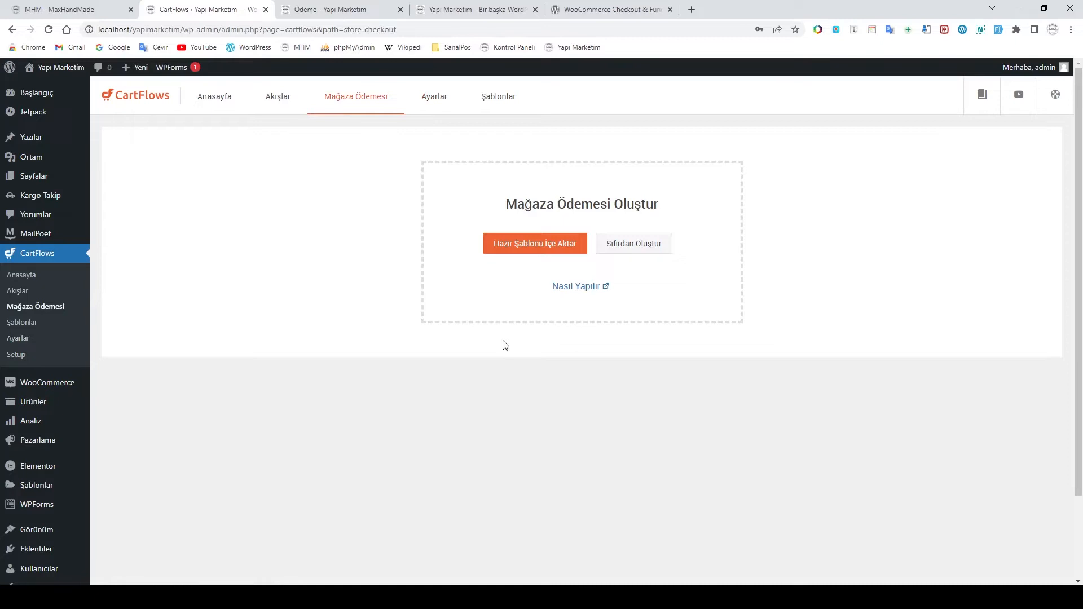
Browse the Hazır Şablonu İçe Aktar library and open the Evergreen Product 02 checkout template
click(541, 250)
mouse_move(708, 337)
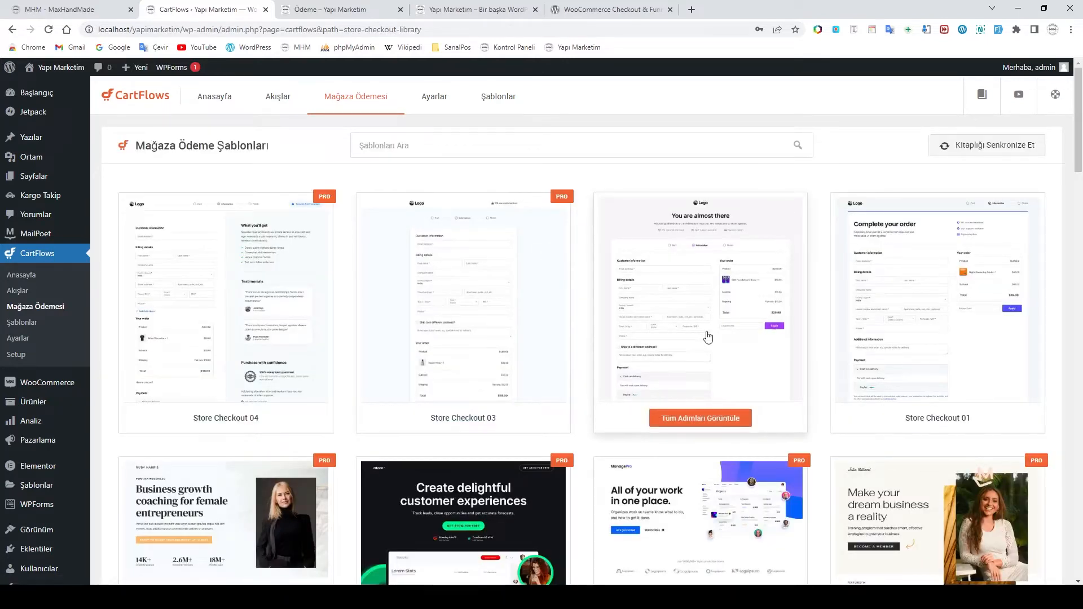
scroll(708, 337, down, 7)
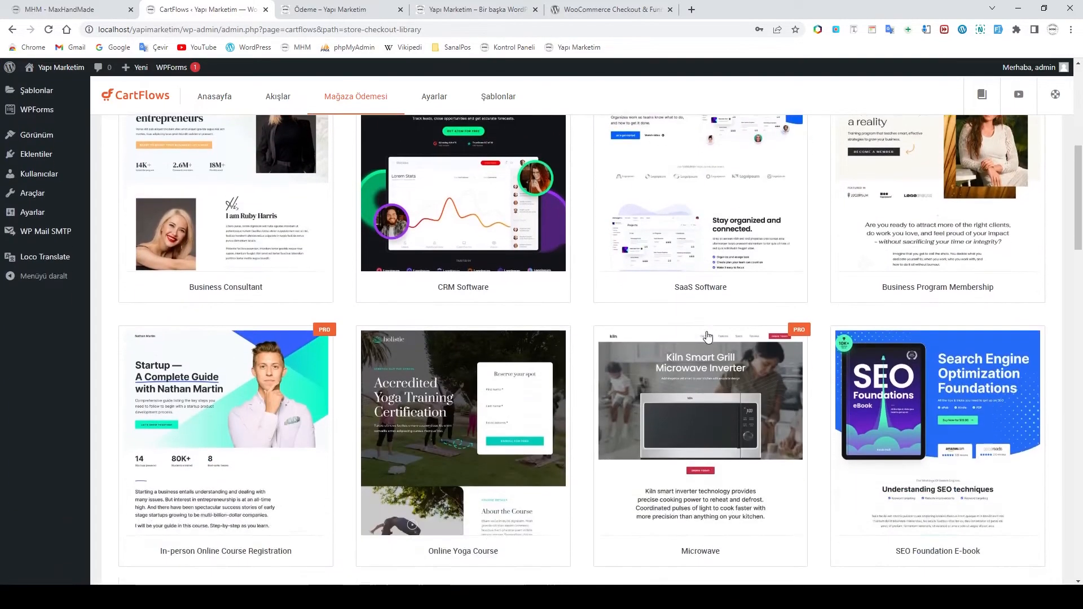
scroll(708, 337, down, 12)
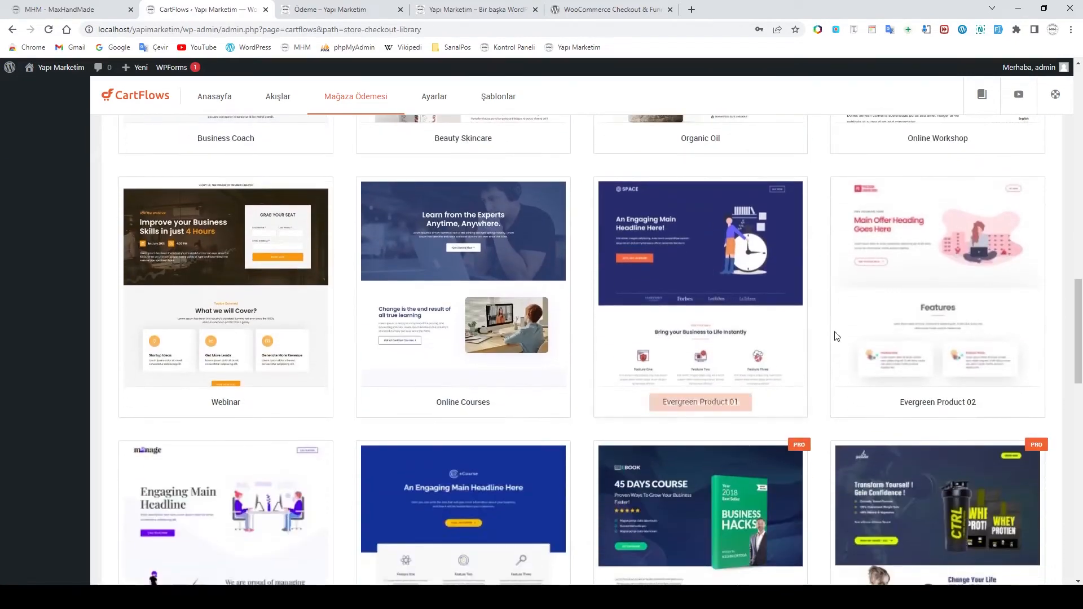
click(929, 298)
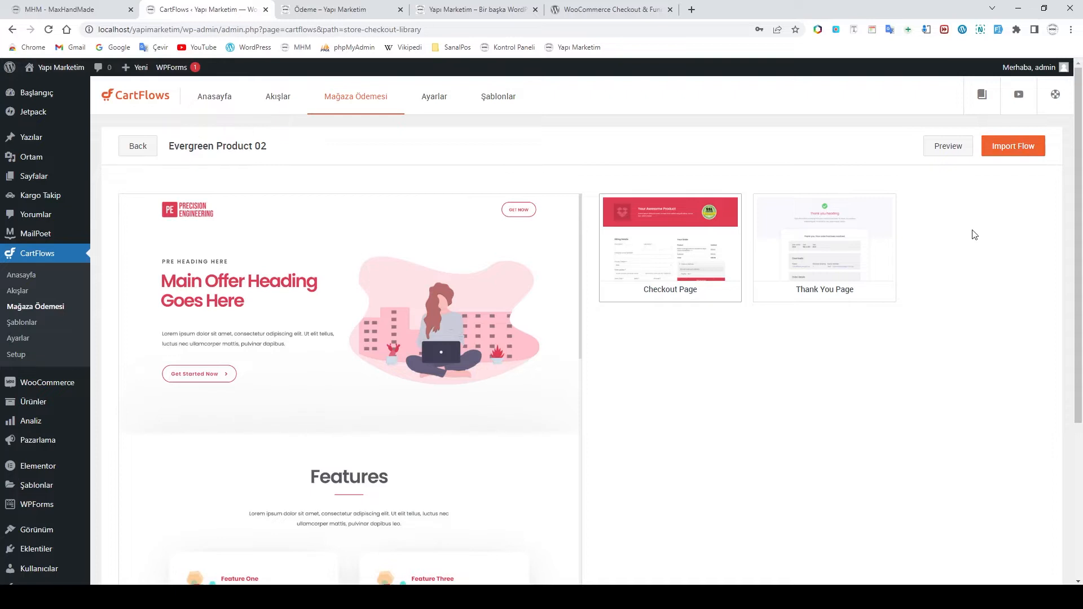
Import the Evergreen Product 02 flow as the Mağaza Ödemesi store checkout
click(1010, 151)
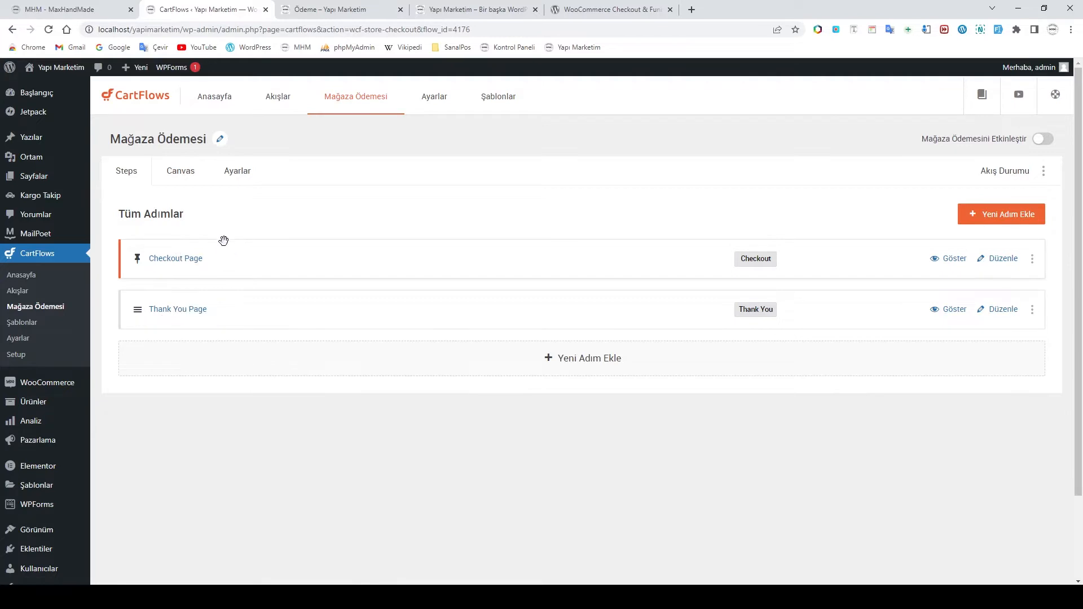
View the flow's Canvas diagram, then open its Ayarlar showing the slug magaza-odemesi
click(180, 177)
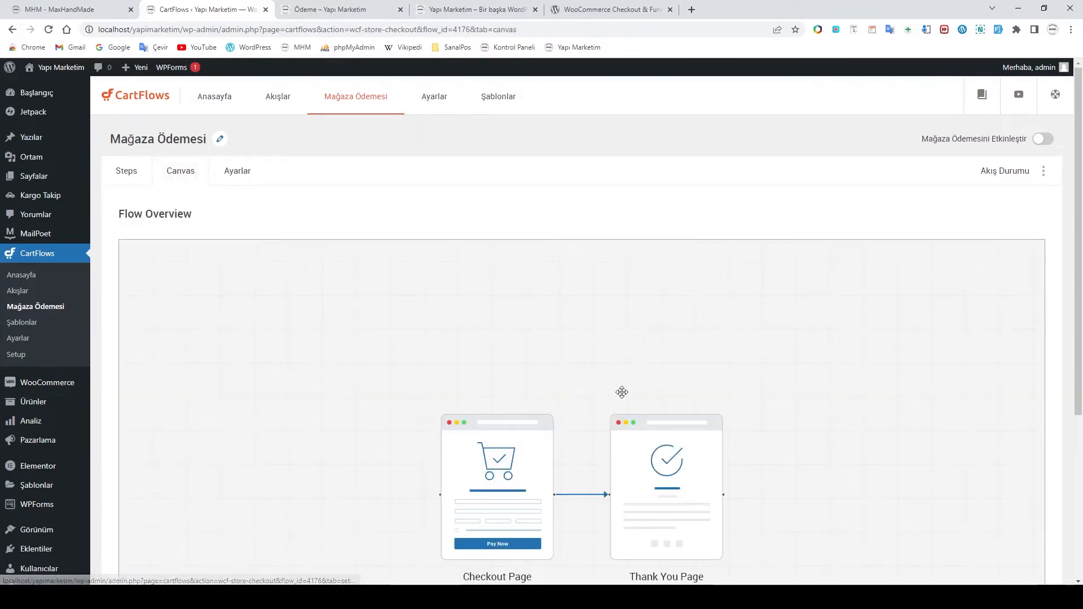
scroll(621, 392, down, 3)
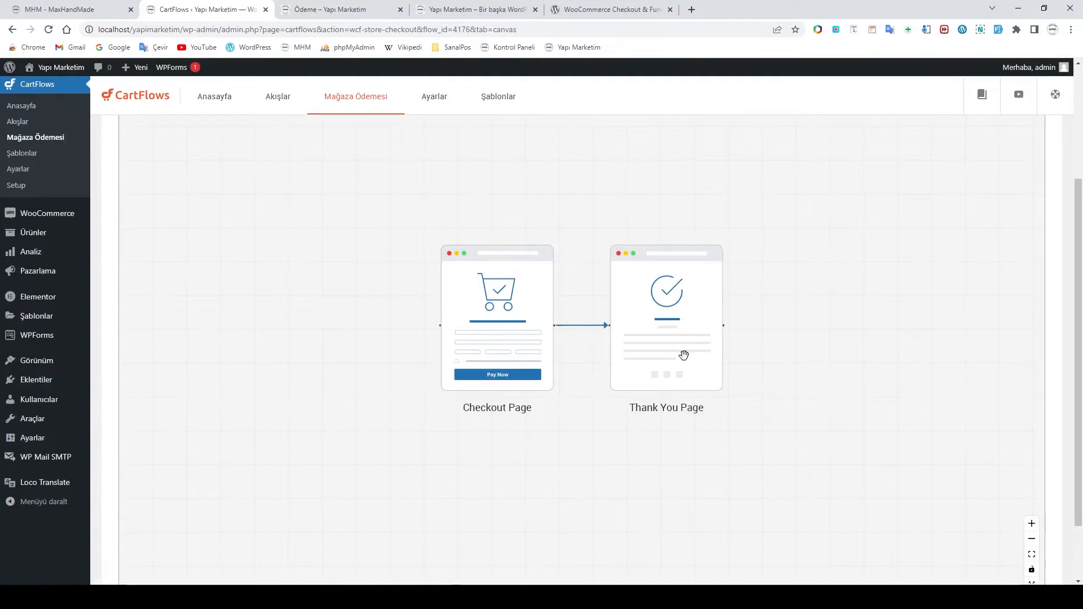
scroll(621, 348, up, 3)
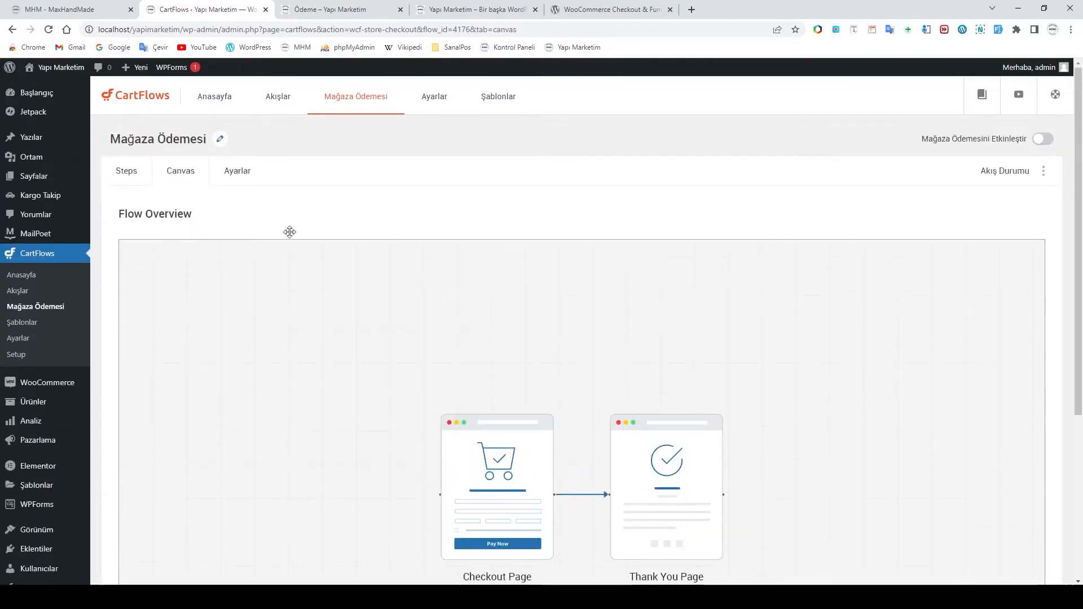
click(241, 185)
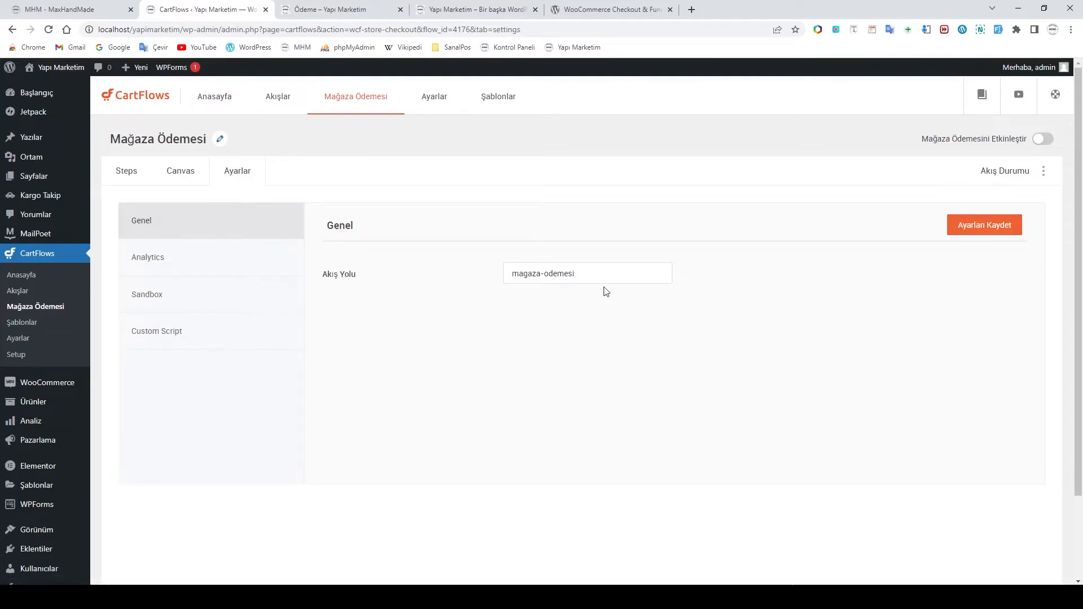
Select the magaza-odemesi flow path, then check Analytics and Sandbox settings with test mode left off
click(589, 278)
mouse_move(580, 275)
mouse_down()
mouse_move(512, 276)
mouse_move(576, 277)
mouse_up()
click(581, 275)
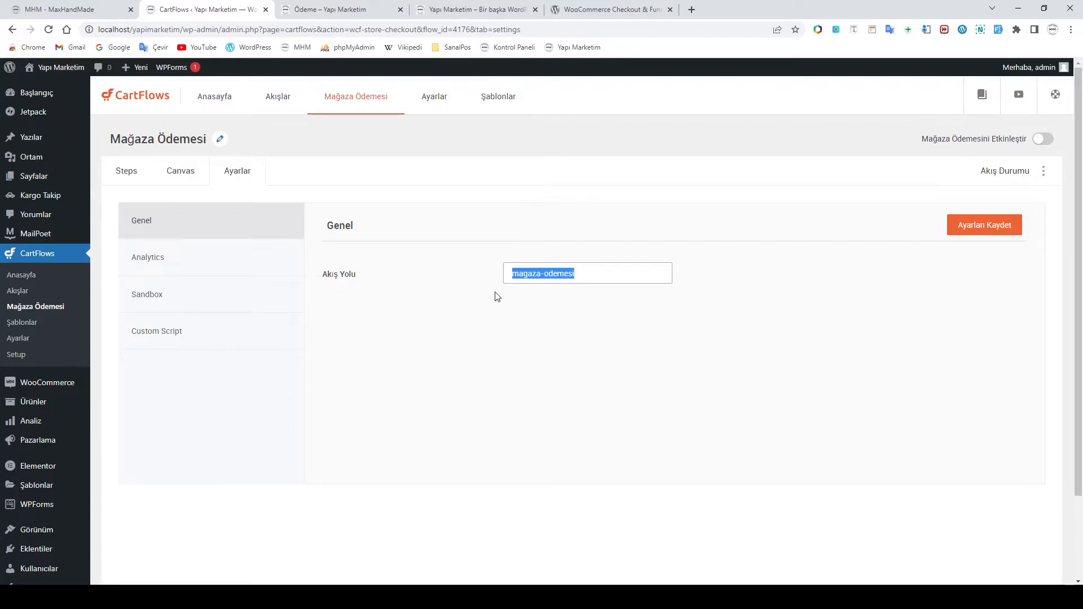
click(211, 265)
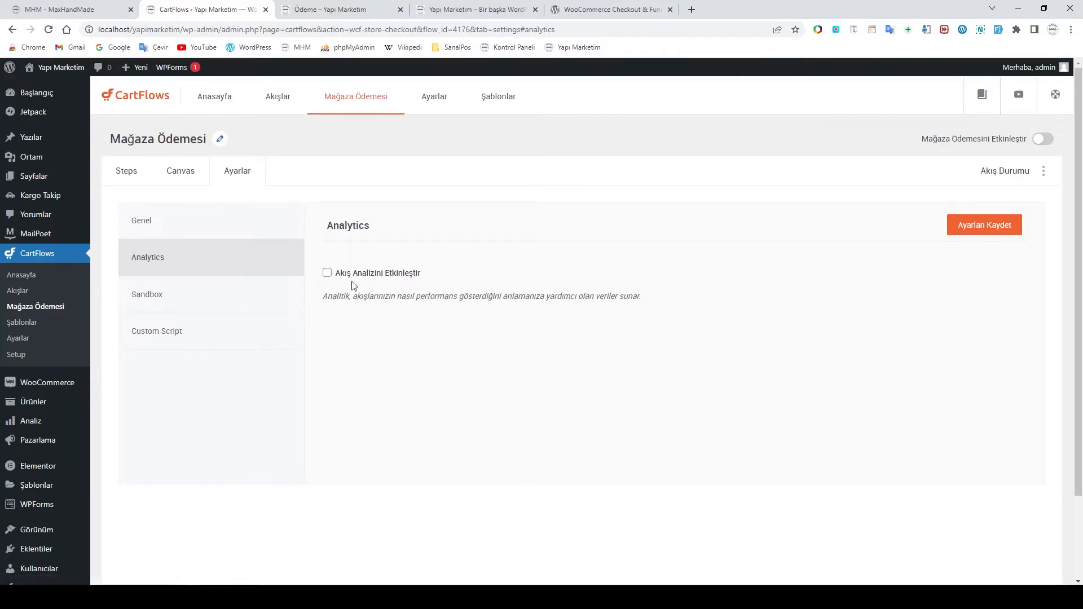
click(219, 294)
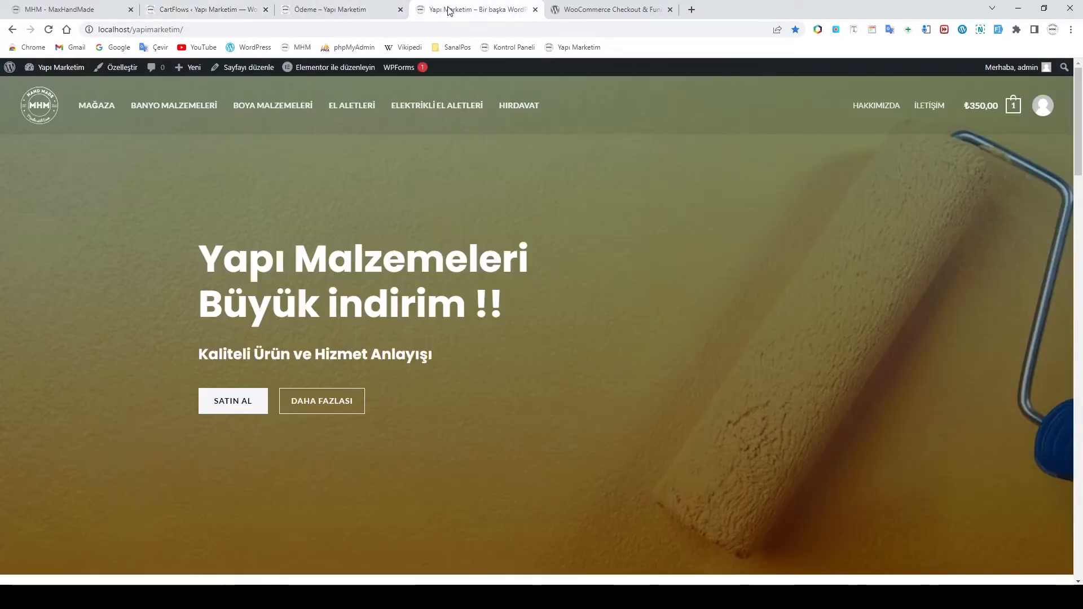
click(451, 9)
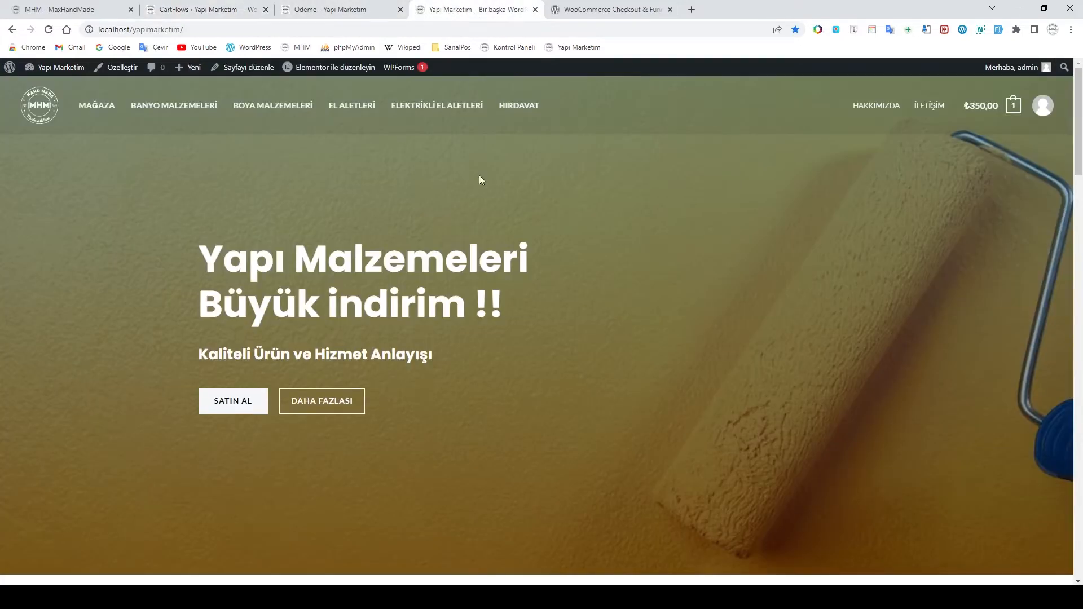
scroll(544, 276, down, 10)
scroll(549, 279, up, 2)
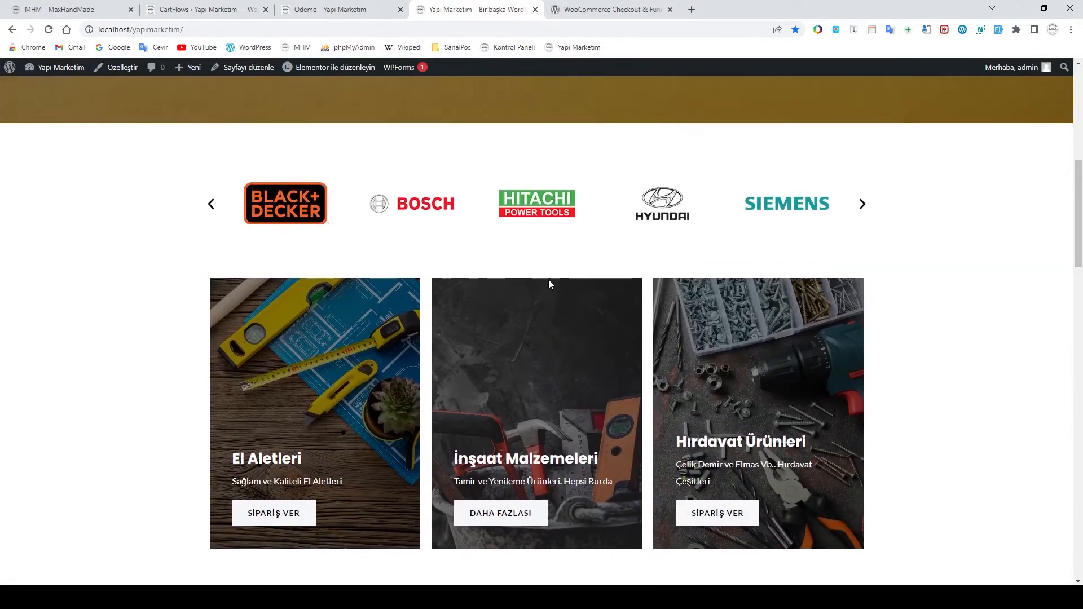
scroll(548, 279, down, 3)
scroll(550, 283, up, 4)
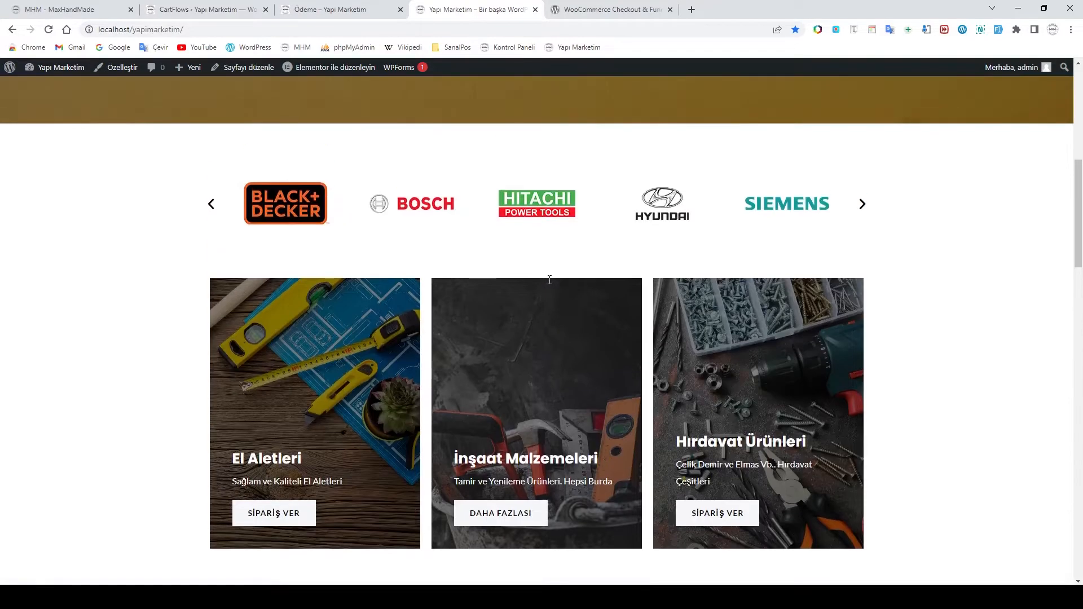
scroll(550, 284, down, 7)
scroll(551, 284, down, 3)
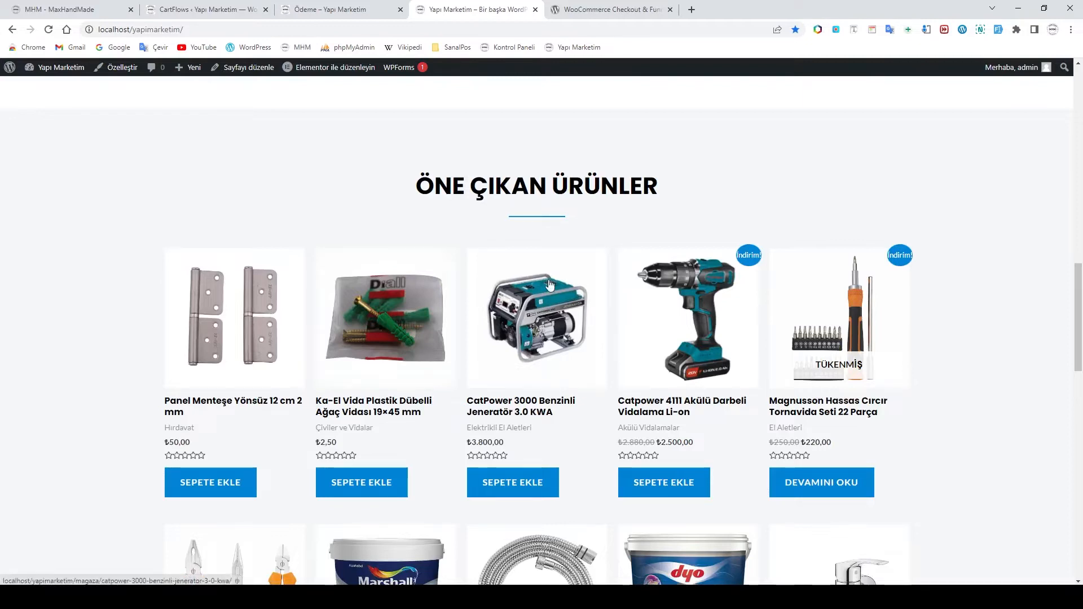
scroll(550, 285, down, 1)
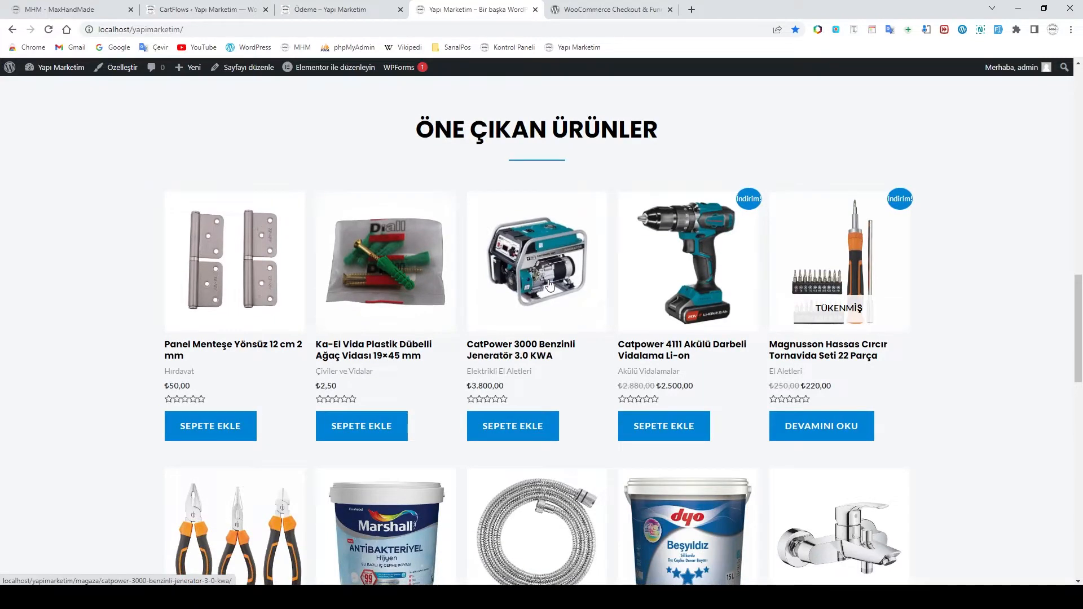
scroll(550, 285, down, 5)
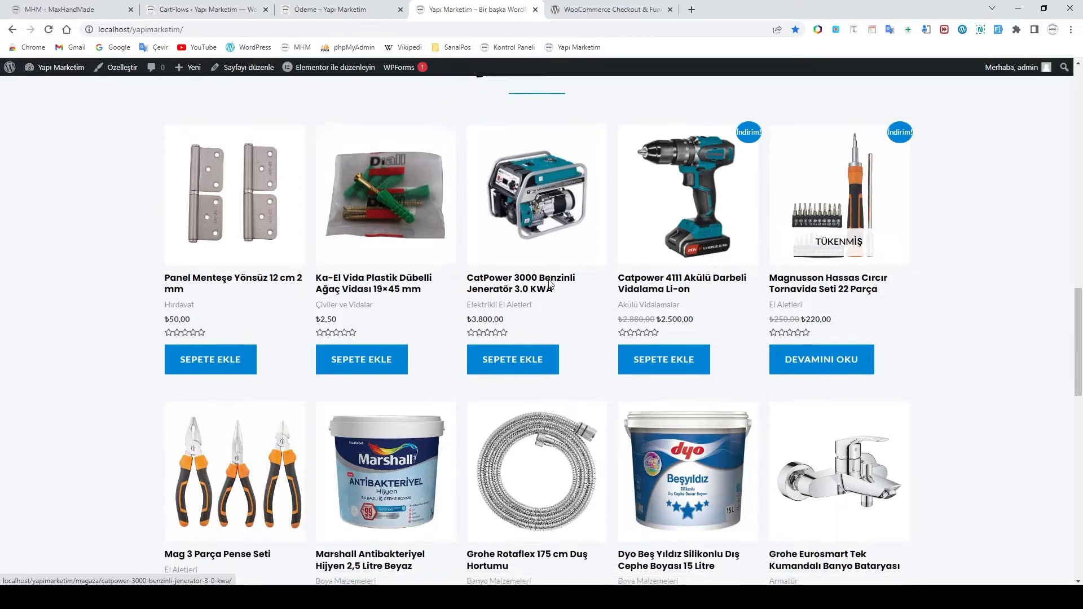
scroll(550, 285, down, 9)
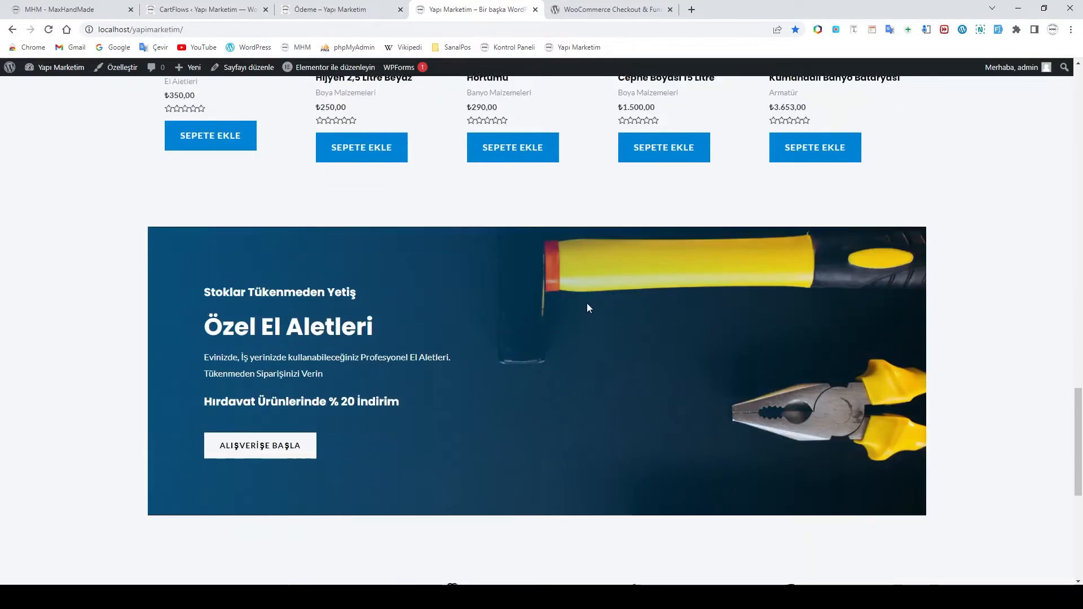
scroll(588, 308, down, 3)
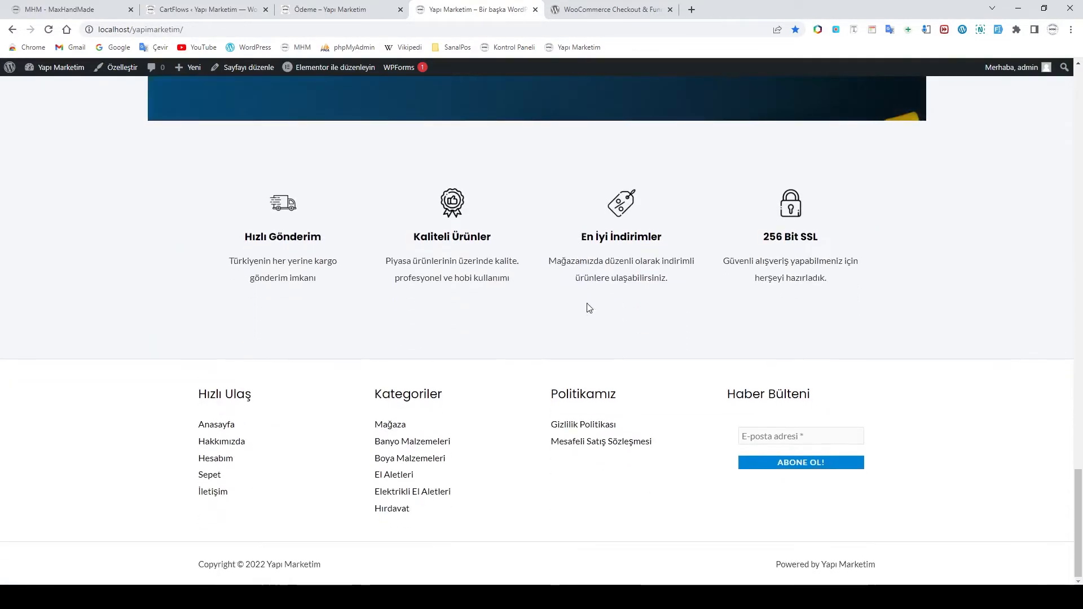
scroll(587, 308, up, 12)
scroll(586, 307, up, 15)
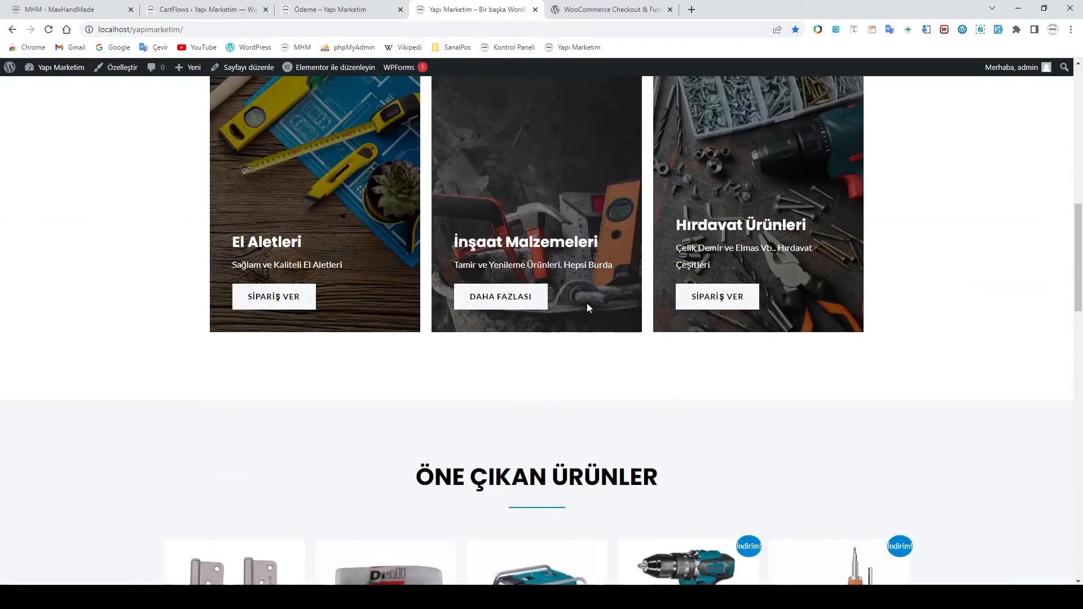
scroll(587, 308, up, 1)
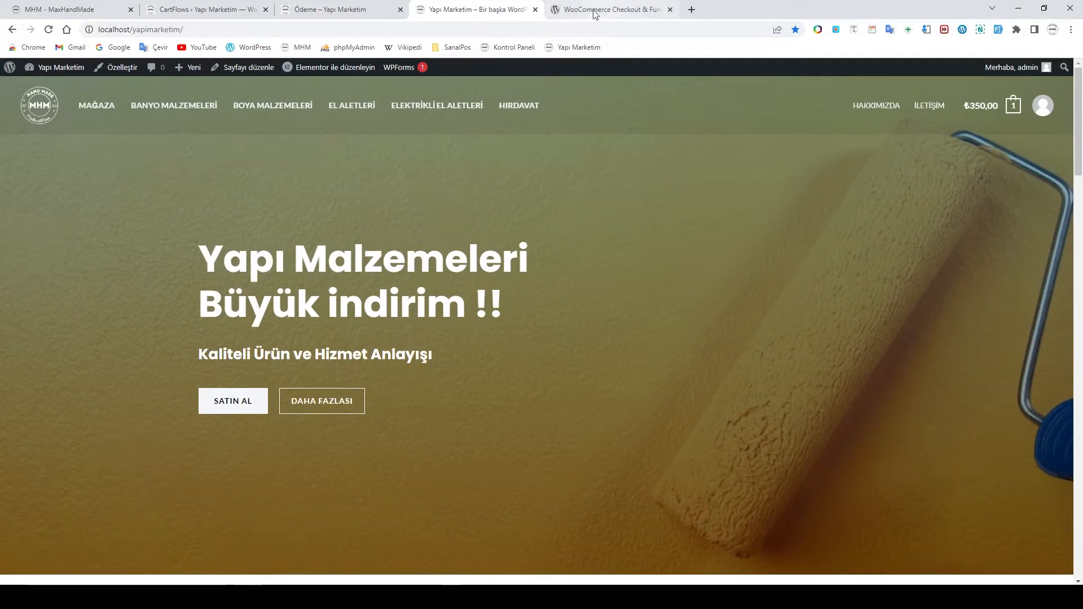
Glance at the live checkout and custom script settings, then edit the Checkout Page step of Mağaza Ödemesi
click(339, 11)
click(209, 10)
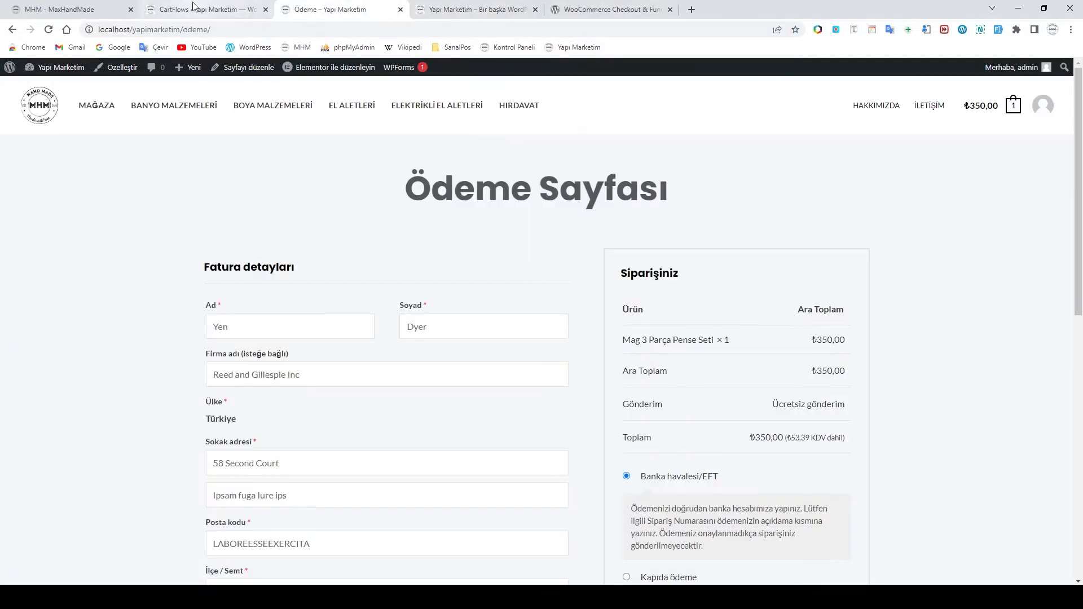
click(165, 344)
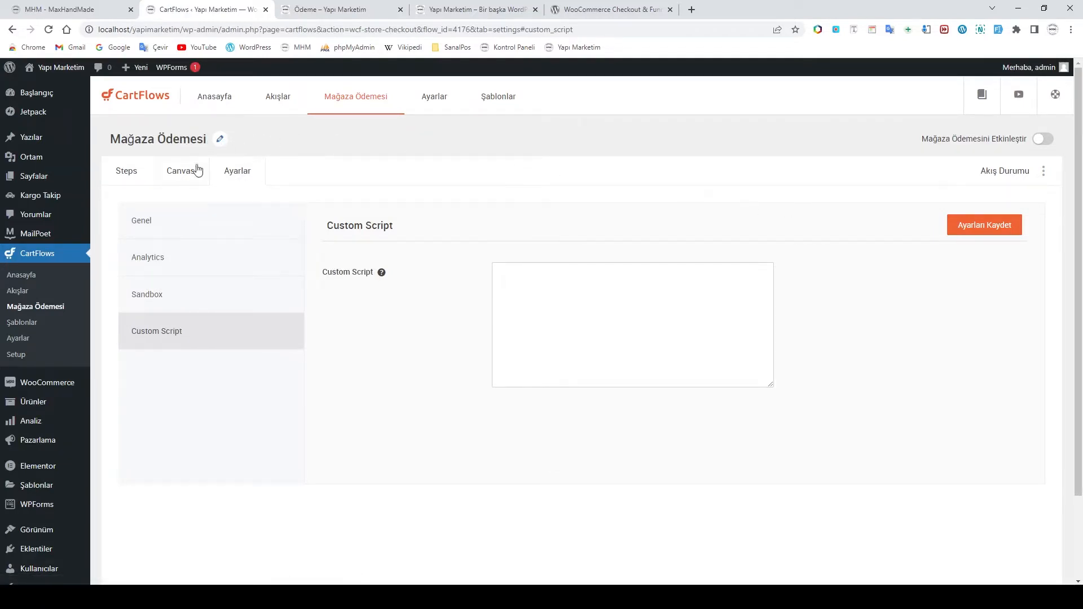
click(126, 172)
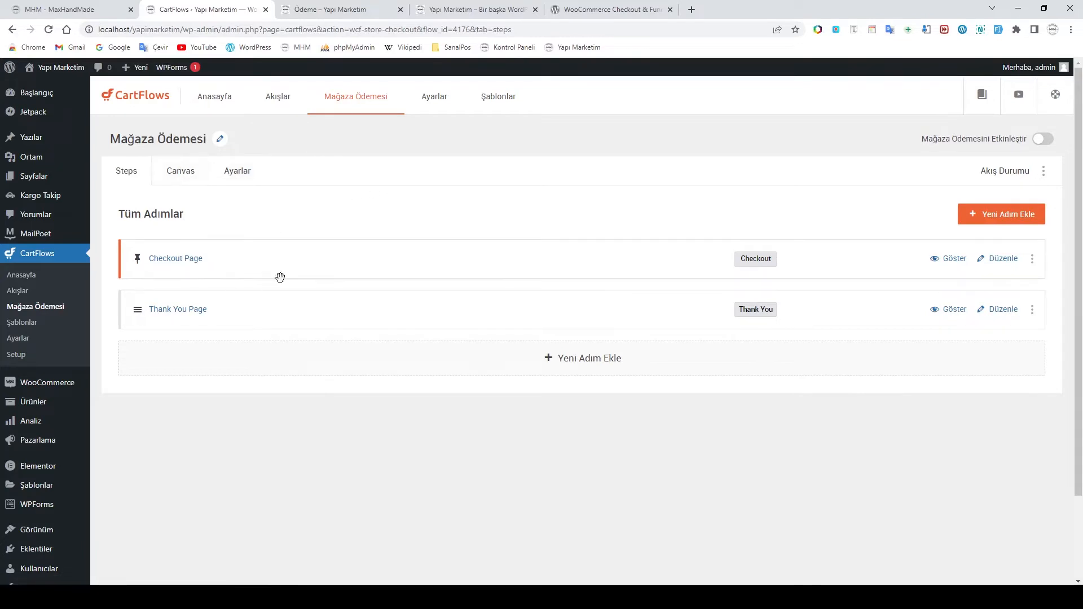
click(980, 263)
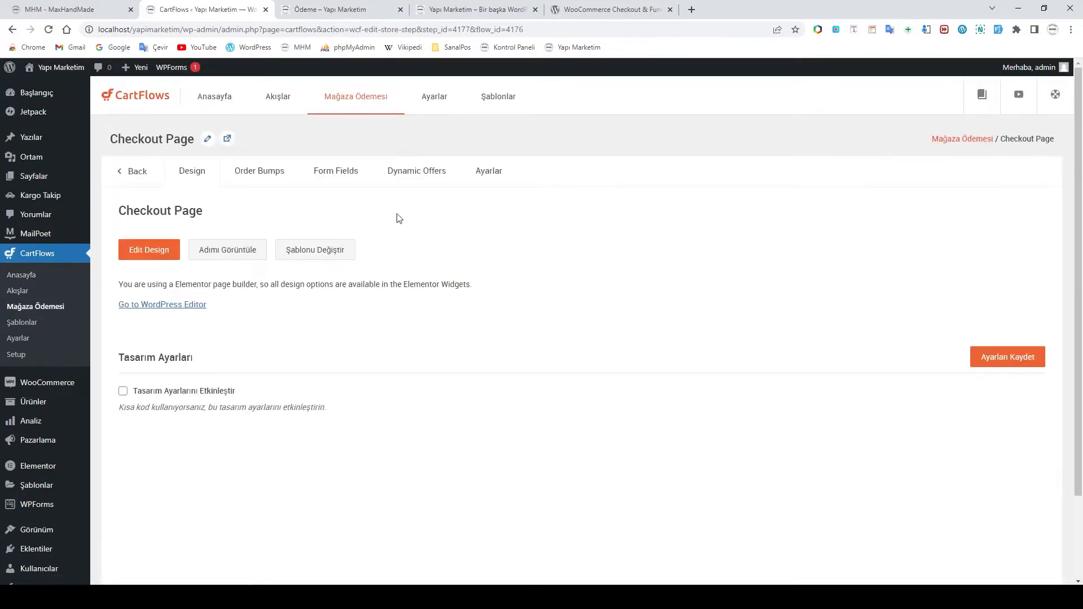
In Form Fields, tick Kupon Alanını Etkinleştir, Collapsible Coupon Field and Collapsible Additional Field
click(260, 177)
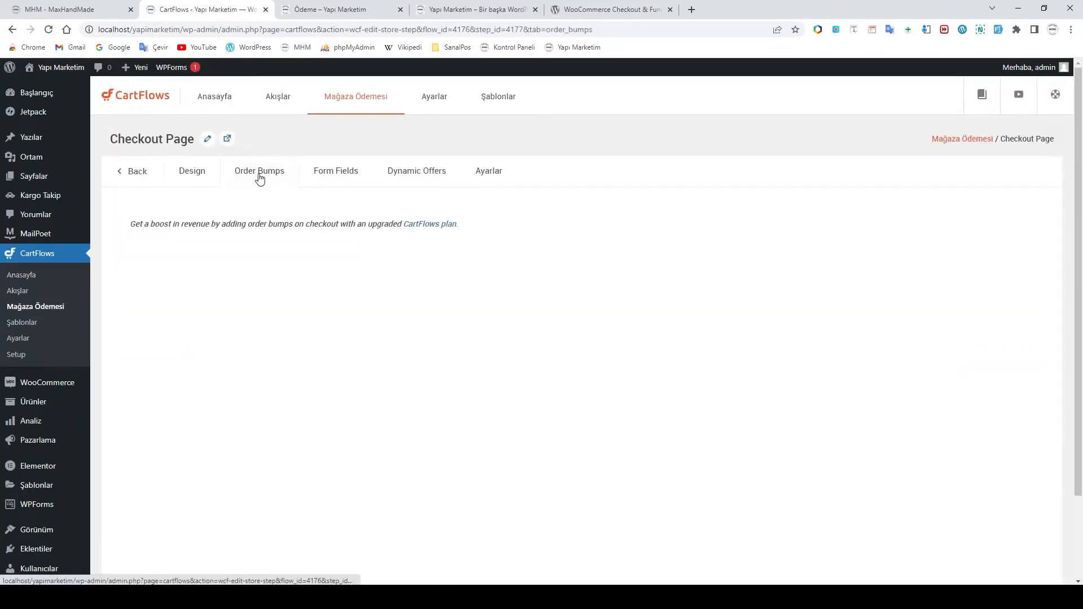
click(336, 177)
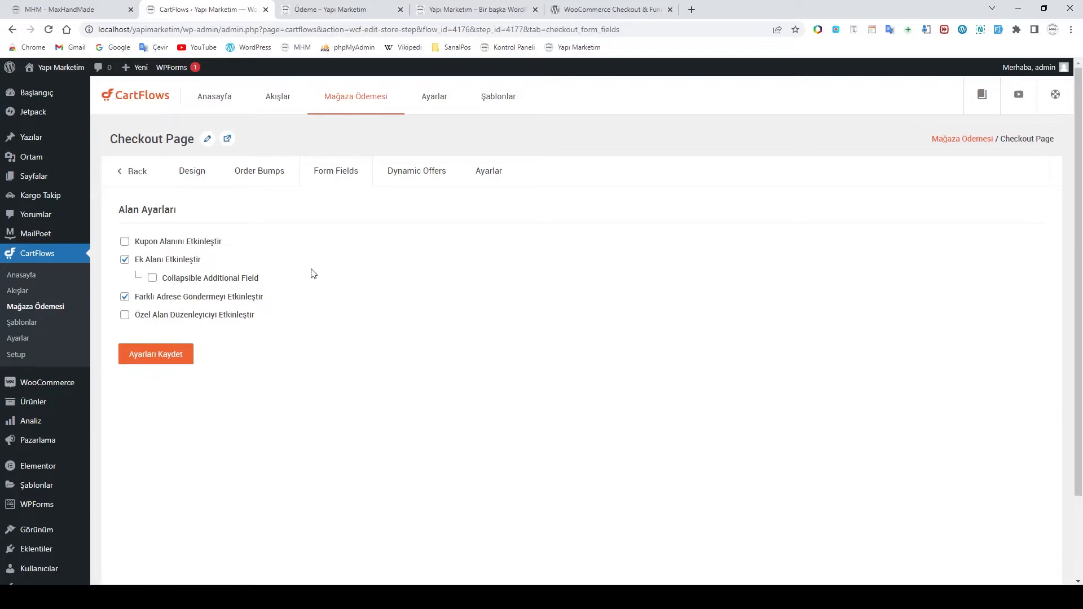
click(125, 244)
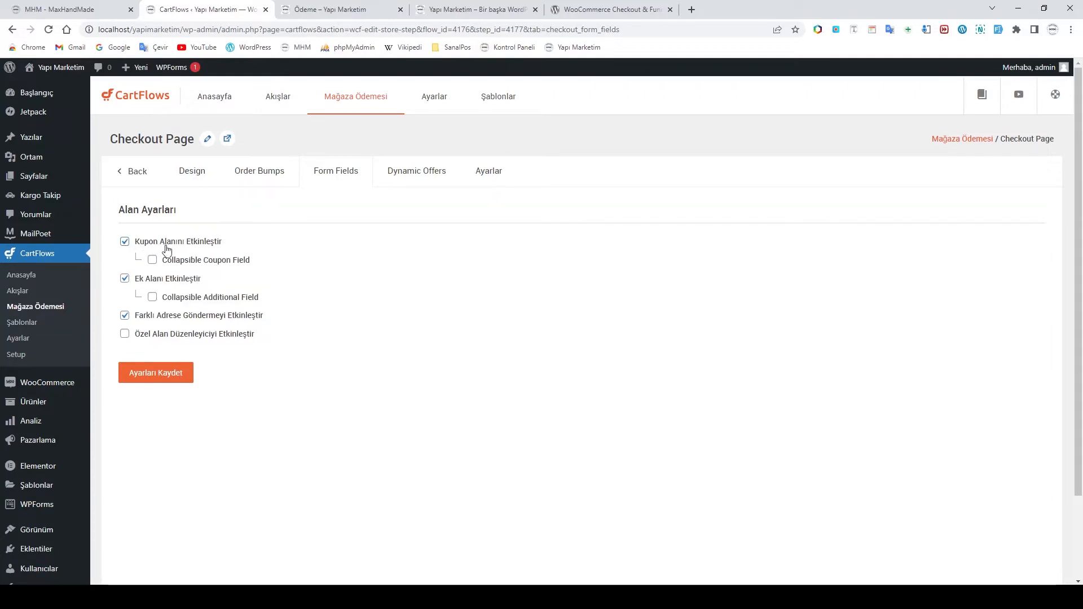
click(152, 260)
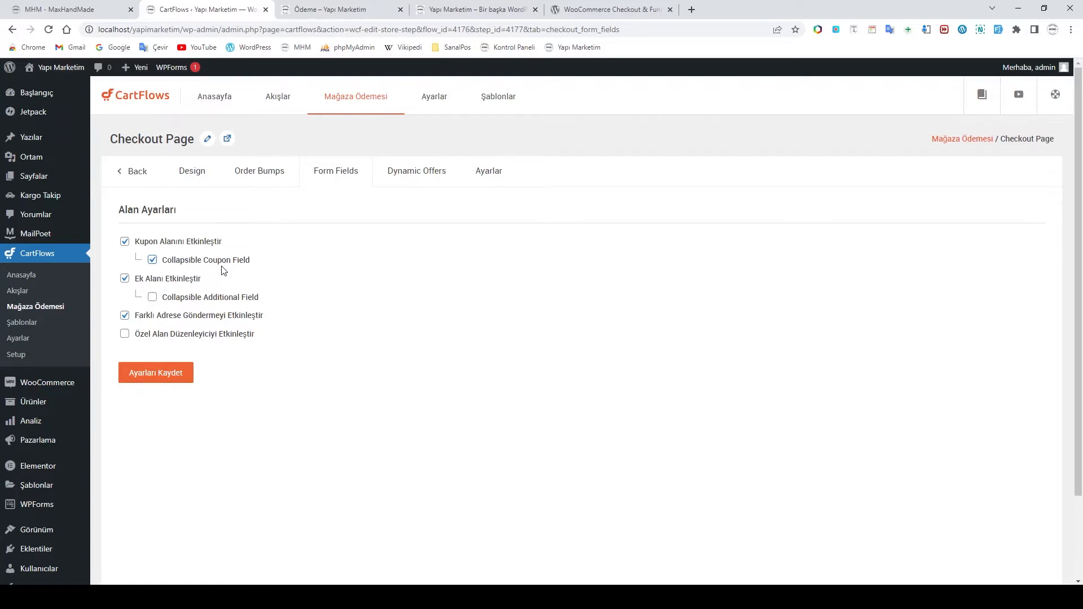
click(153, 296)
Enable the custom field editor (Özel Alan Düzenleyiciyi Etkinleştir) for the checkout form fields
click(125, 335)
scroll(181, 338, down, 5)
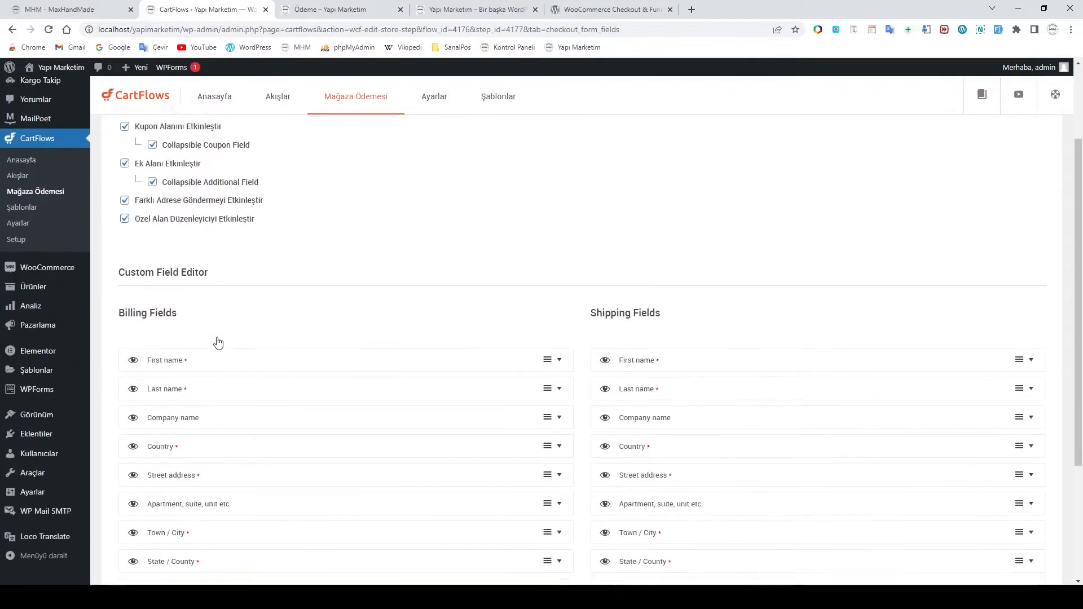
scroll(299, 305, up, 2)
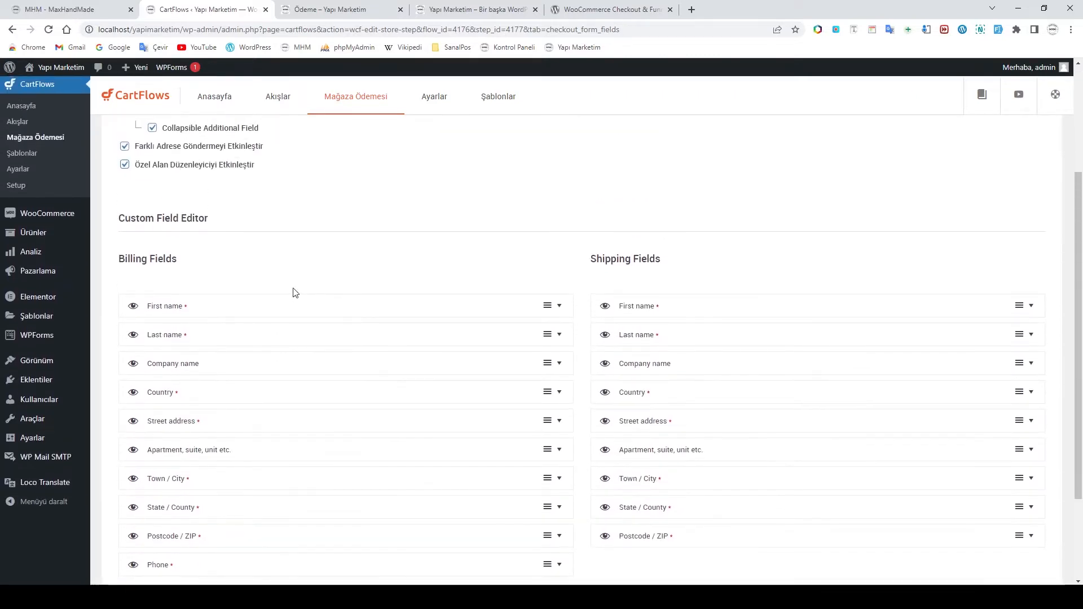
scroll(353, 353, down, 2)
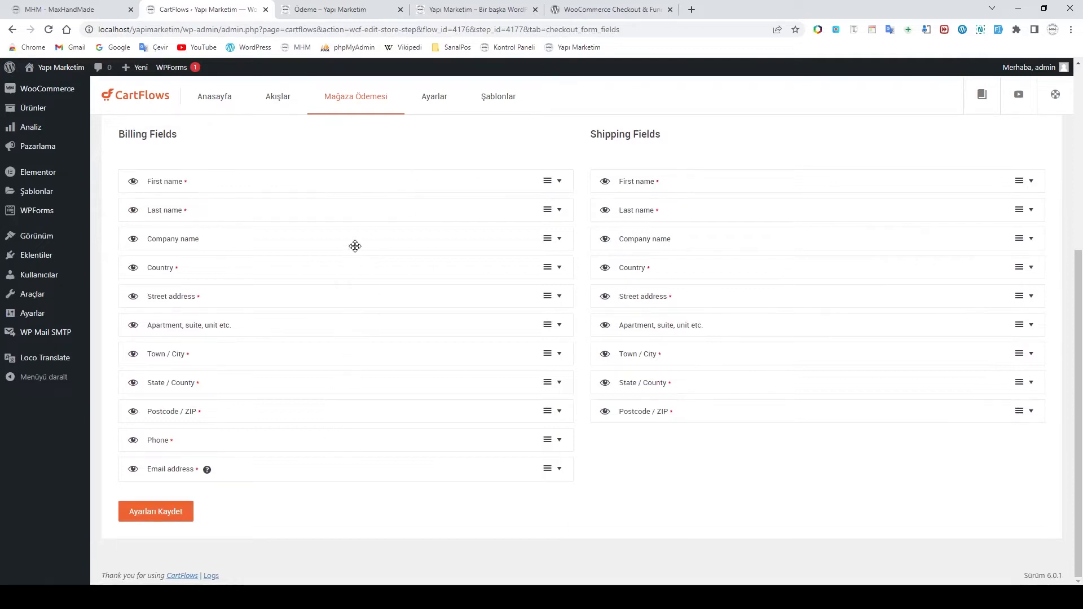
Compare the settings against the live checkout page and the store home page
click(330, 9)
click(229, 12)
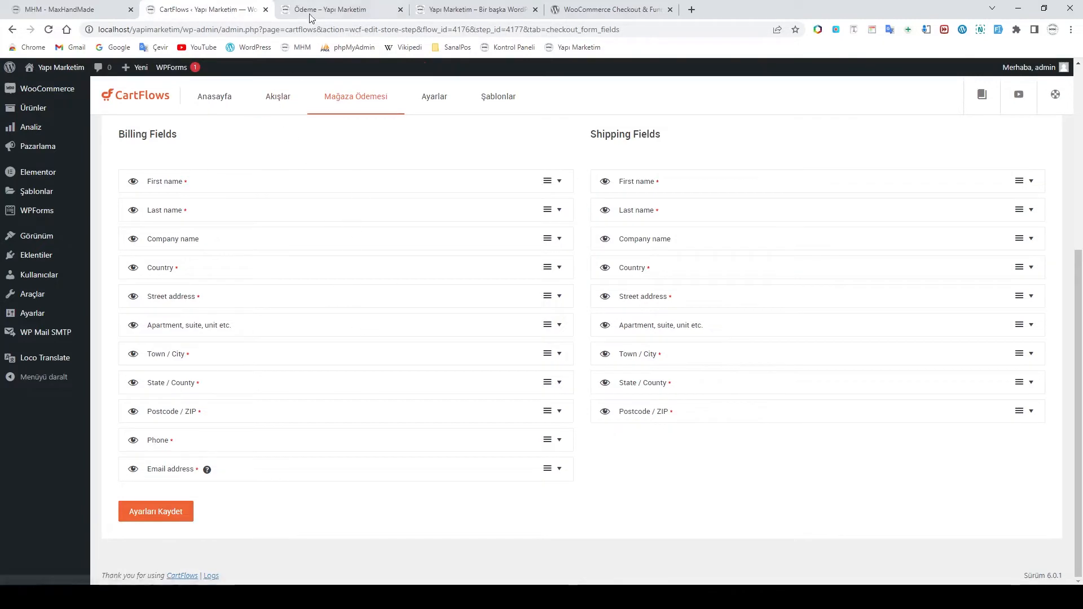
click(331, 10)
click(464, 11)
click(345, 9)
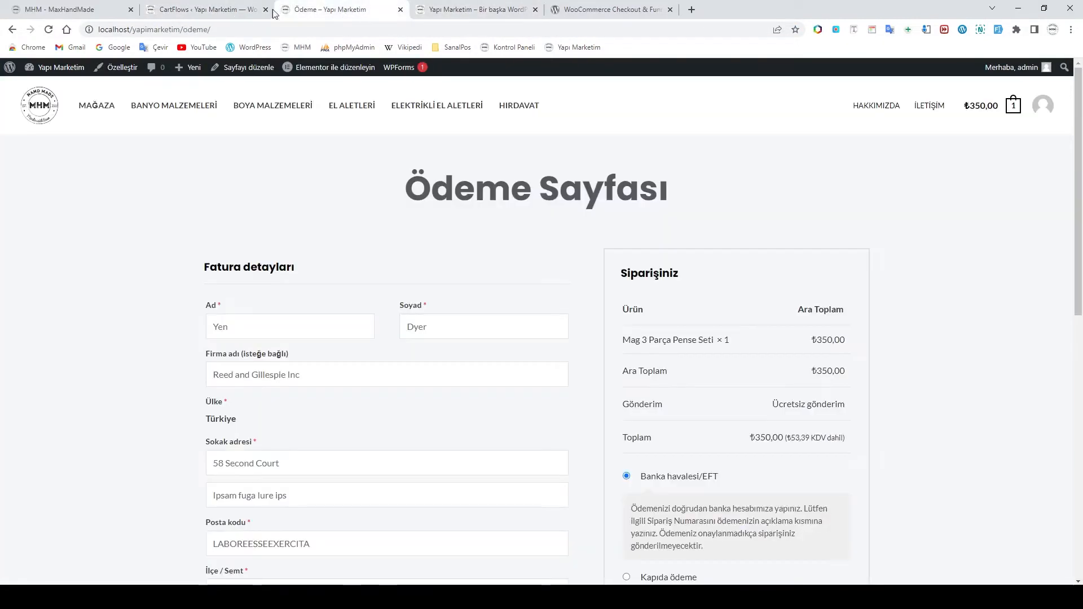
click(242, 10)
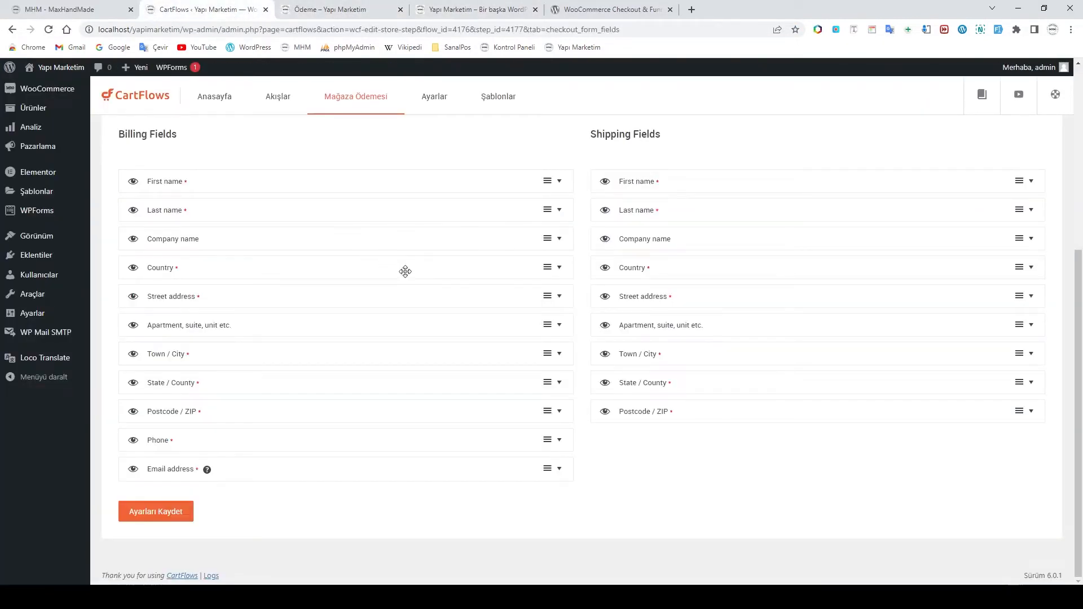
Review the Billing Fields and Shipping Fields lists, then save the form field settings
scroll(429, 294, up, 4)
scroll(449, 310, down, 3)
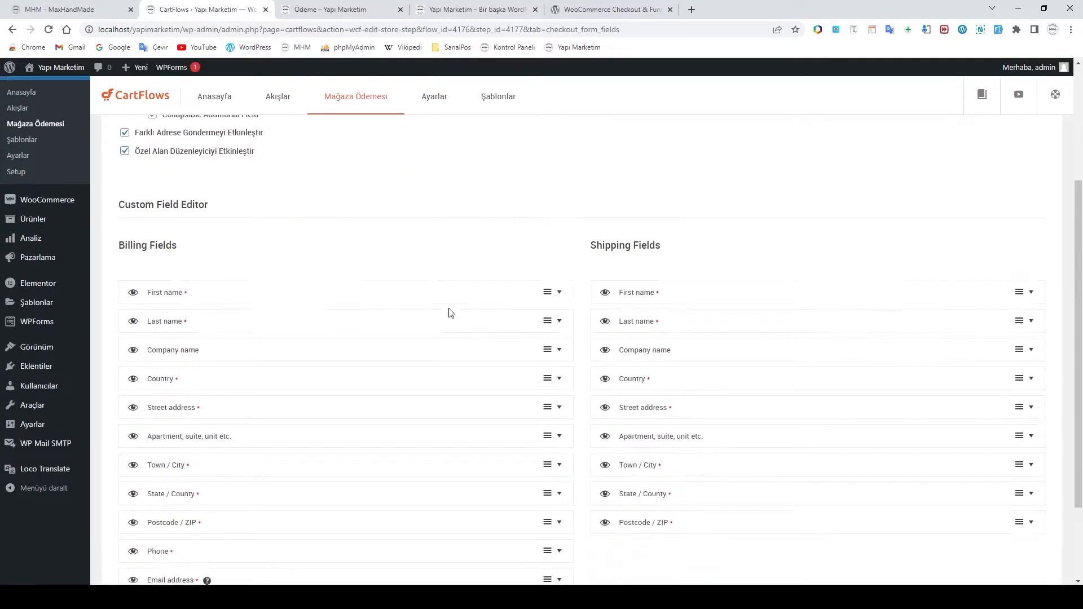
scroll(448, 320, up, 3)
scroll(448, 319, down, 4)
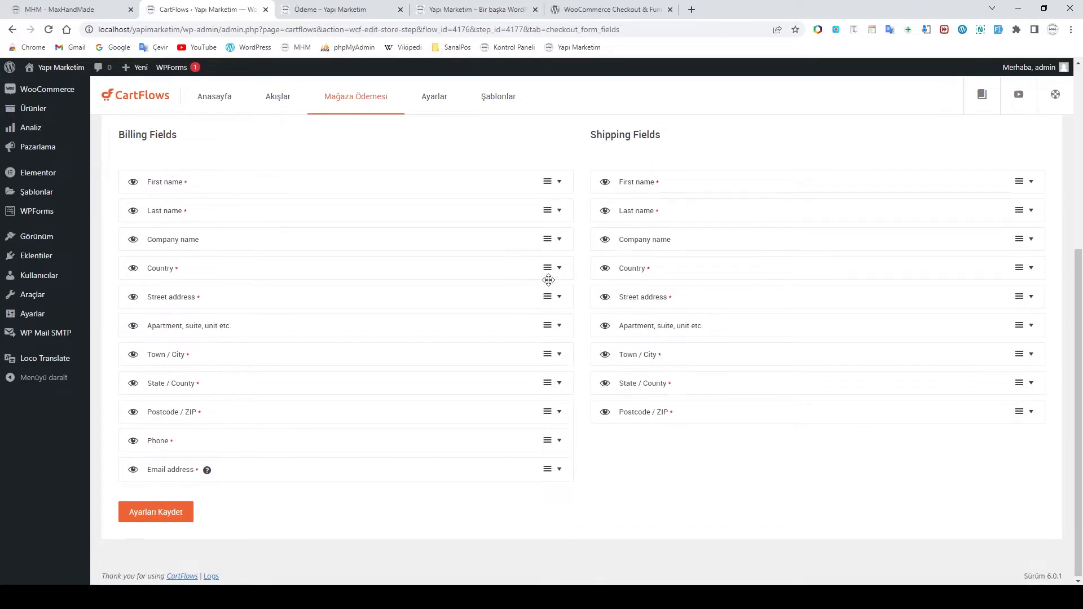
scroll(173, 204, up, 1)
drag(119, 191, 180, 196)
drag(593, 192, 661, 198)
click(452, 226)
scroll(412, 282, up, 4)
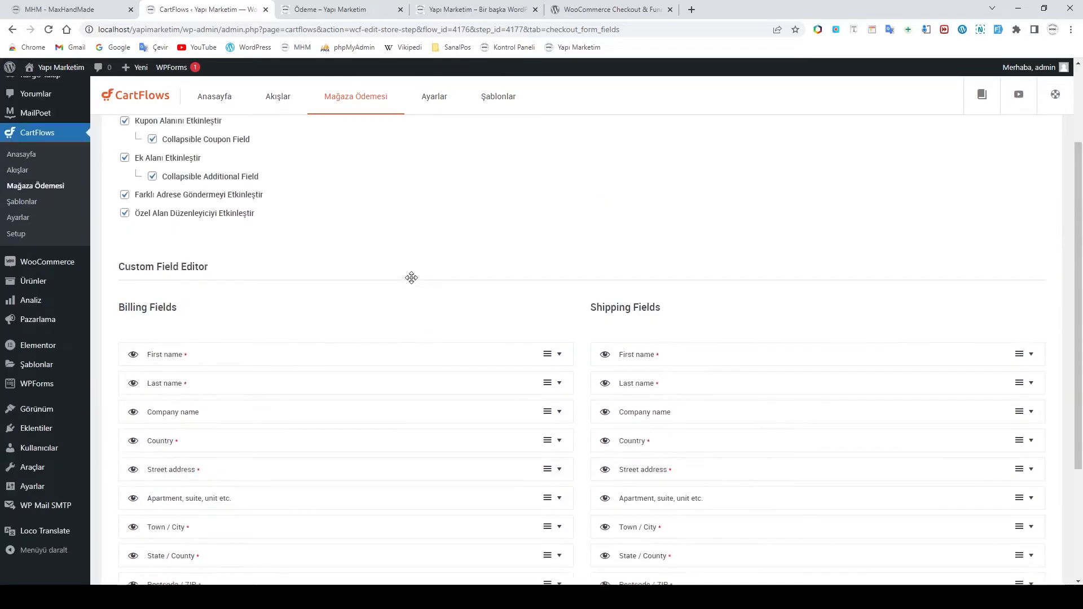
scroll(352, 340, down, 6)
click(156, 516)
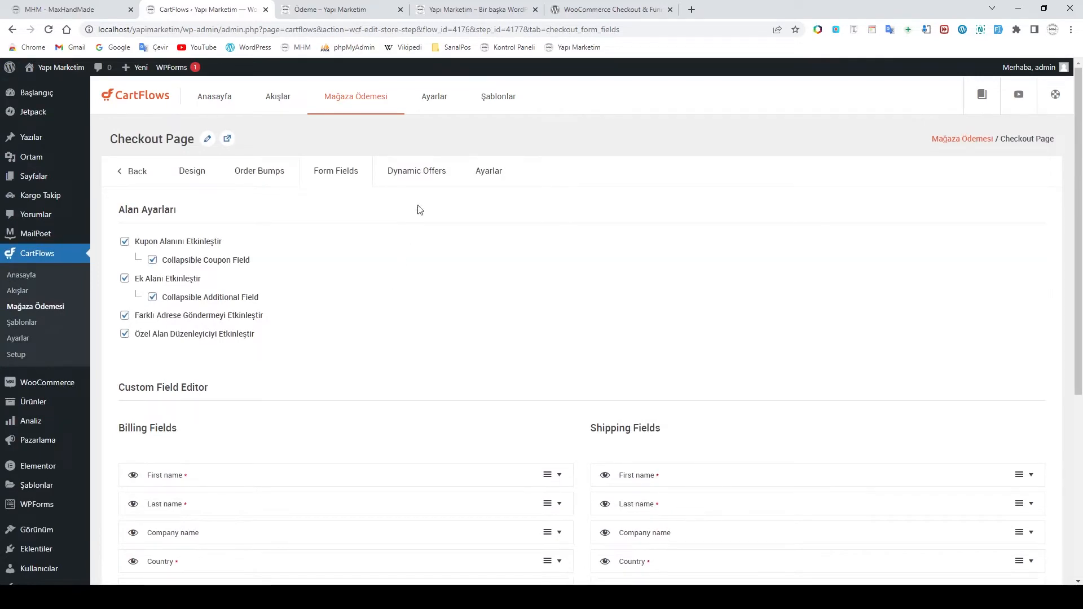
Open the checkout step's Ayarlar settings and place the cursor in the Billing Details label field
click(414, 176)
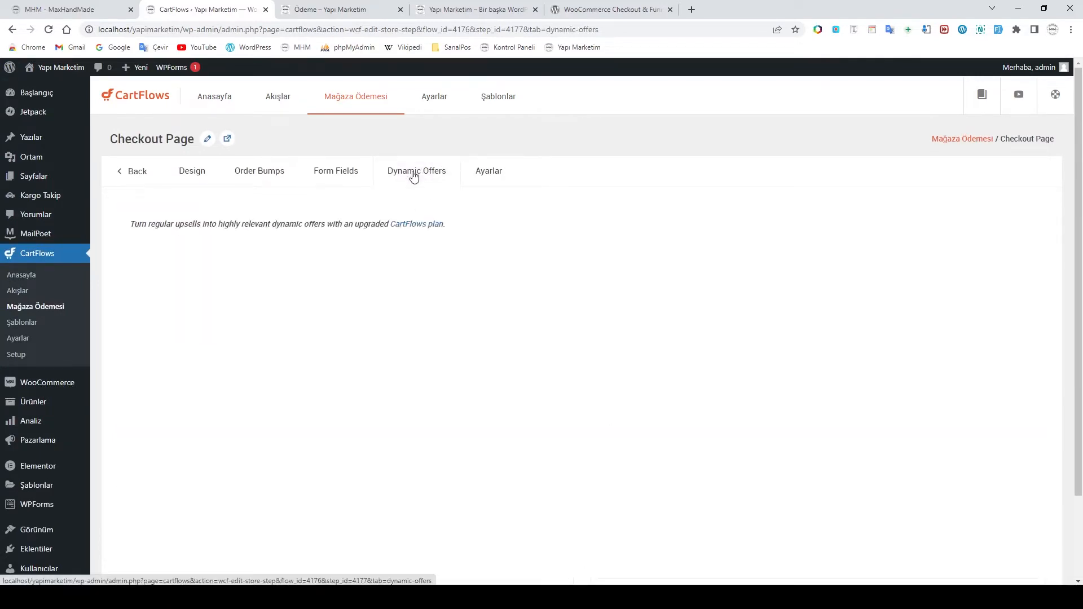
click(495, 175)
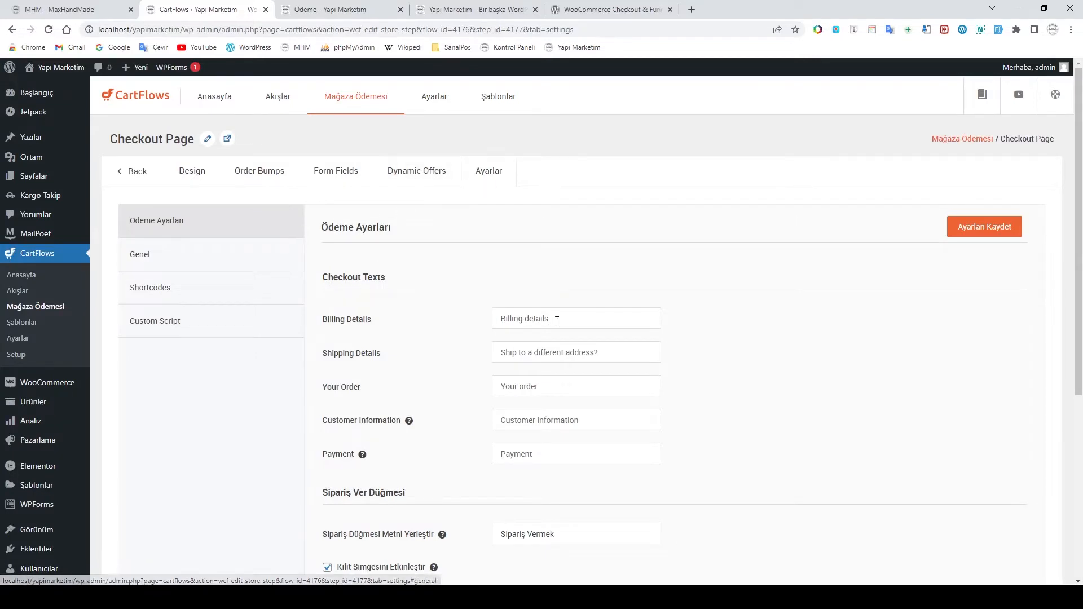
scroll(497, 312, down, 1)
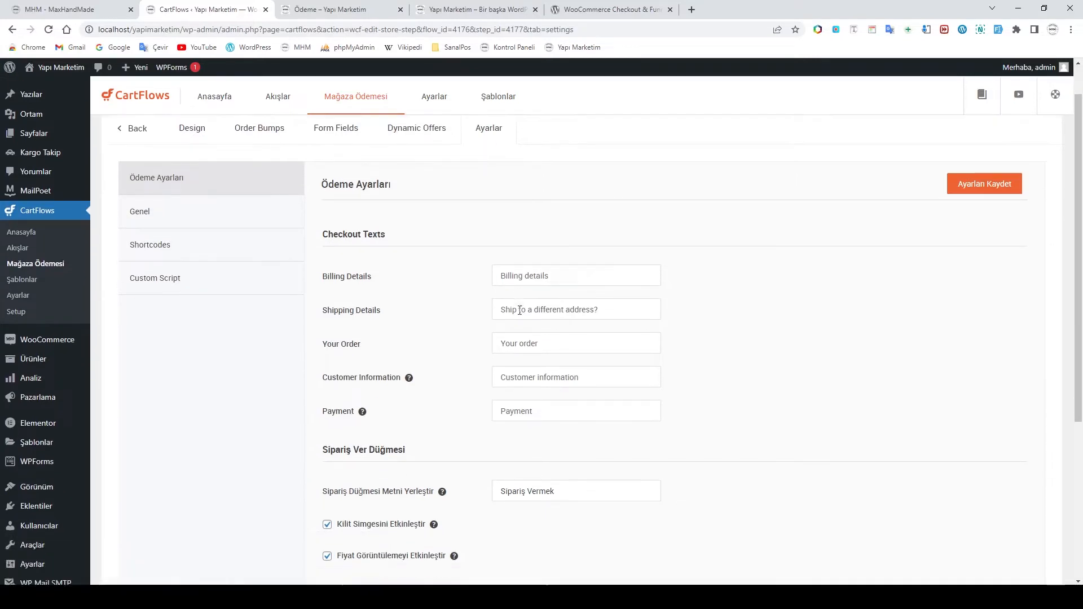
click(559, 263)
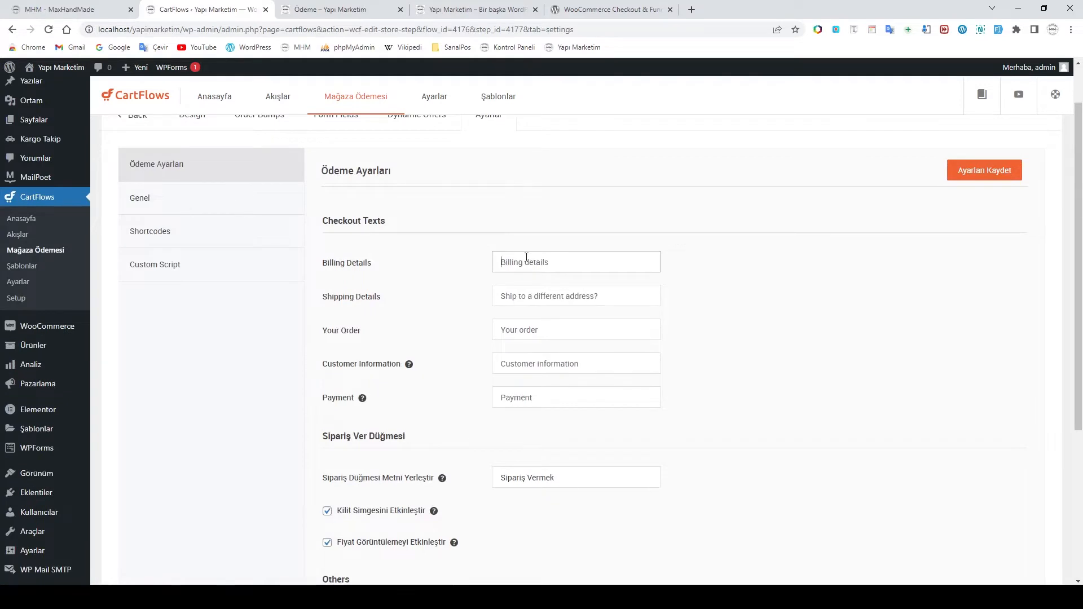
scroll(527, 258, up, 1)
click(339, 172)
scroll(120, 346, down, 2)
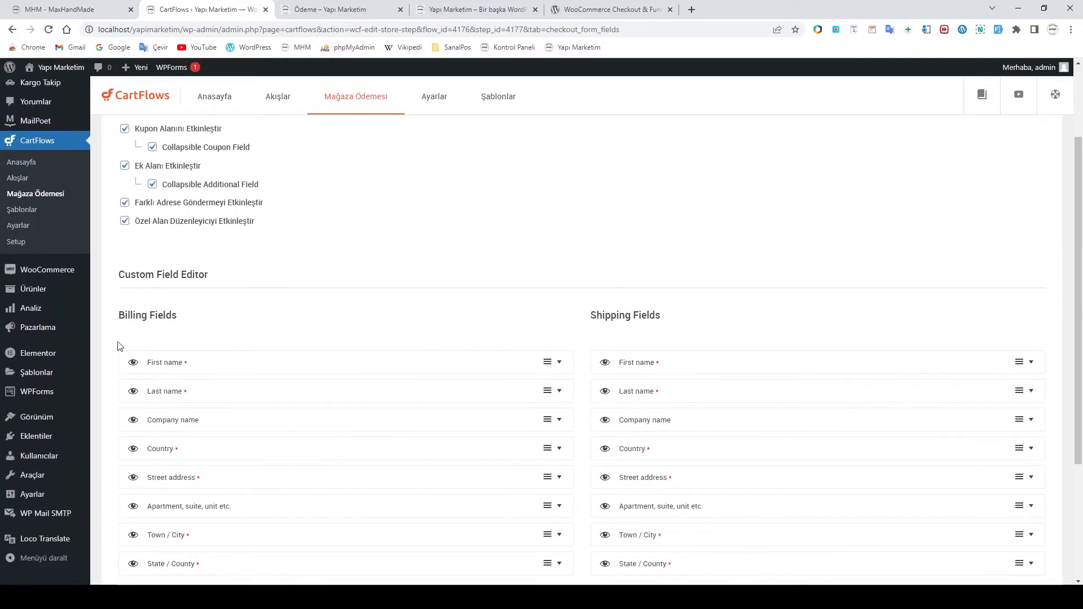
drag(122, 312, 185, 320)
scroll(312, 307, up, 2)
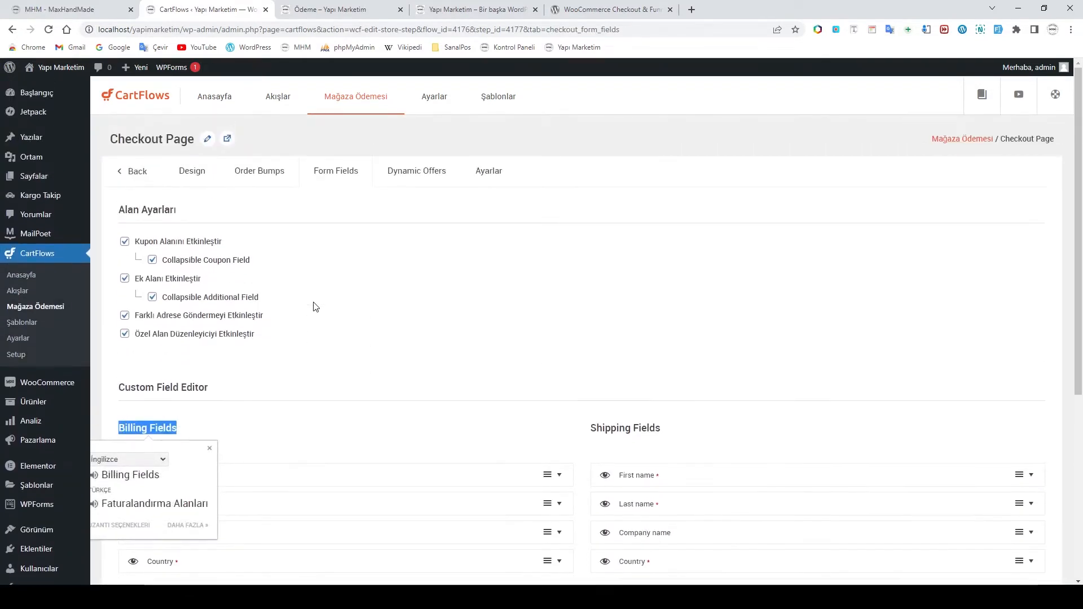
click(479, 176)
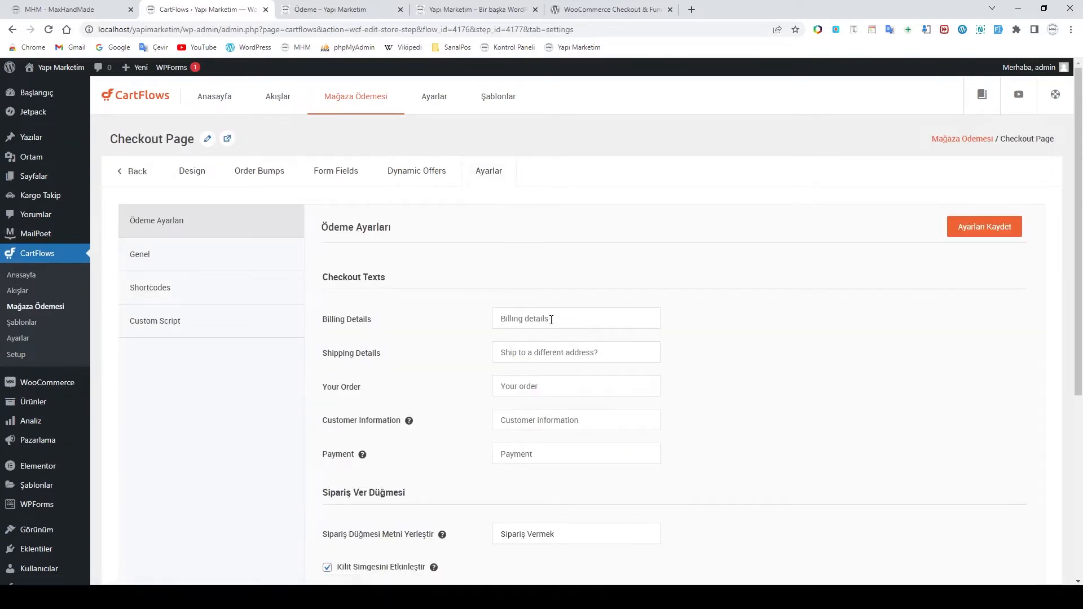
click(585, 322)
Enter Turkish labels: Fatura Bilgileri, Farklı Bir Adrese Gönderilsin mi?, Siparişiniz, Müşteri Bilgileri, Ödeme
text(Fatur)
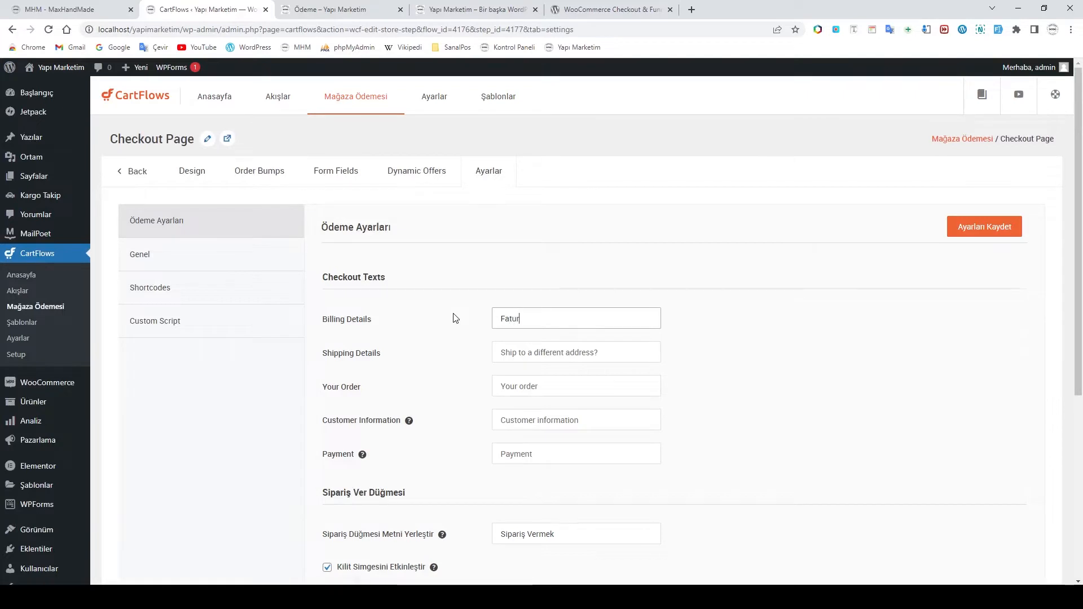
text(a Bilgileri)
click(556, 357)
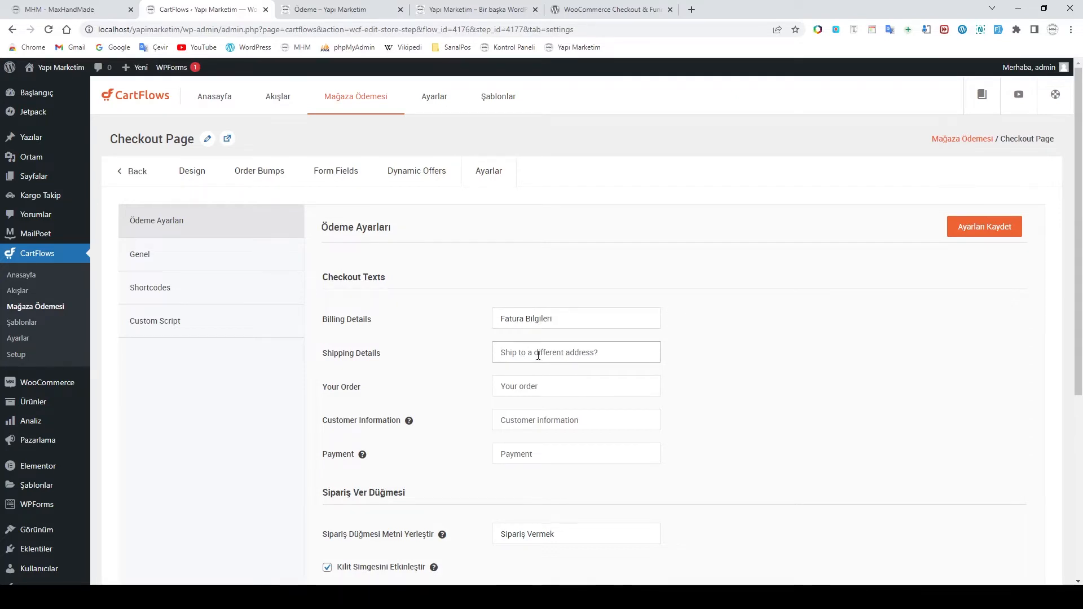
text(Farklı Bir Adres)
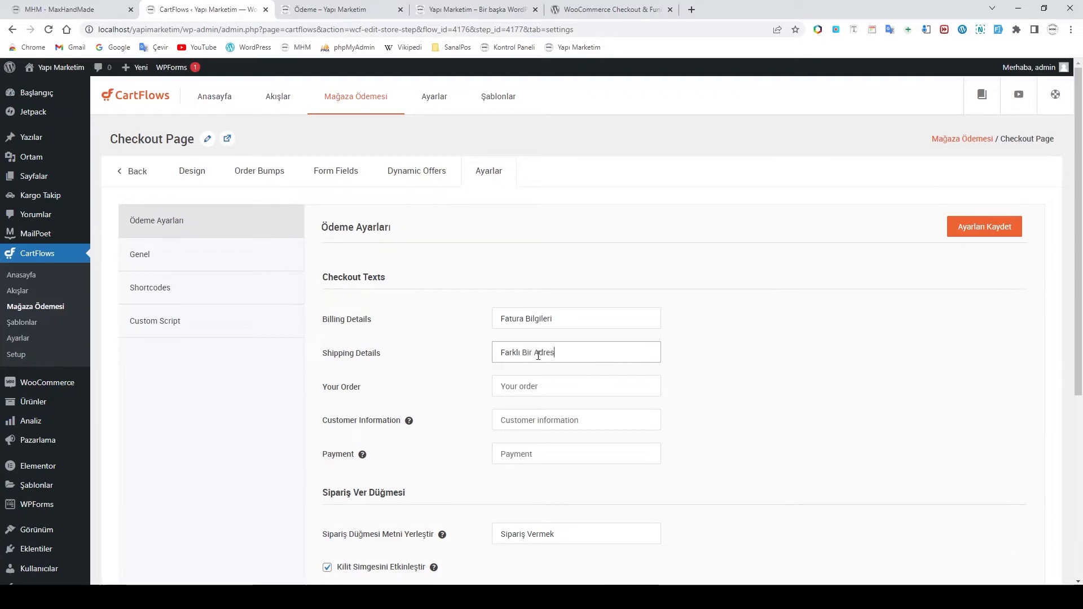
text(e Gönder)
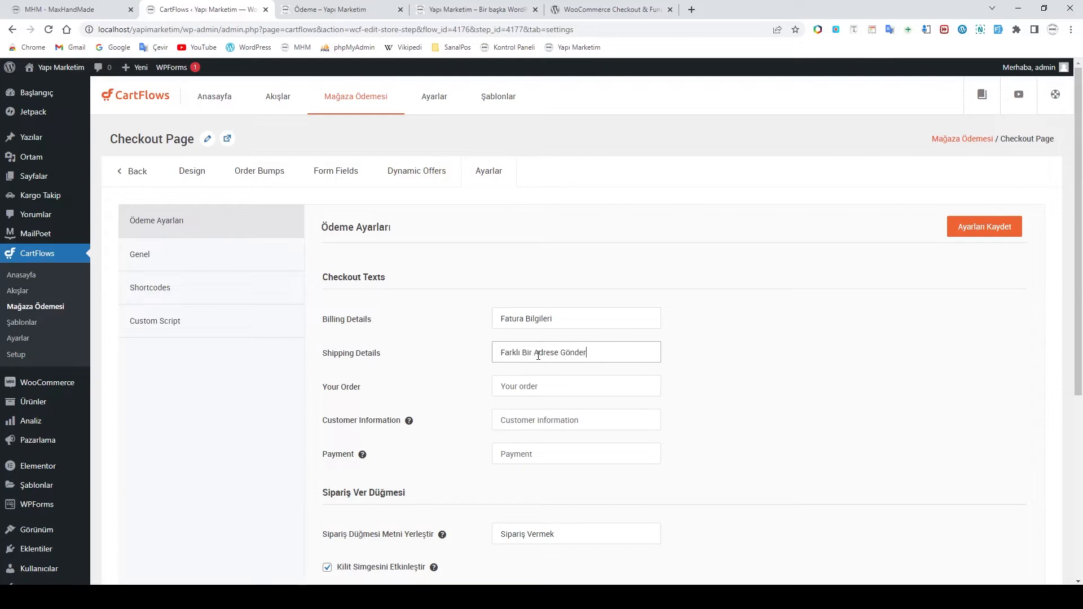
text(ilsin mi?)
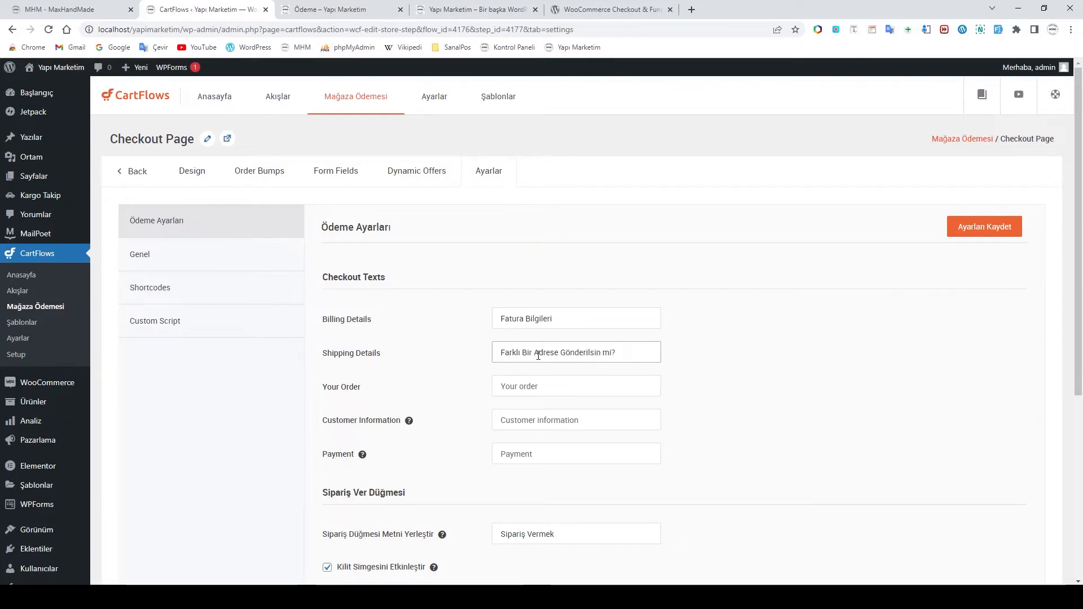
click(544, 386)
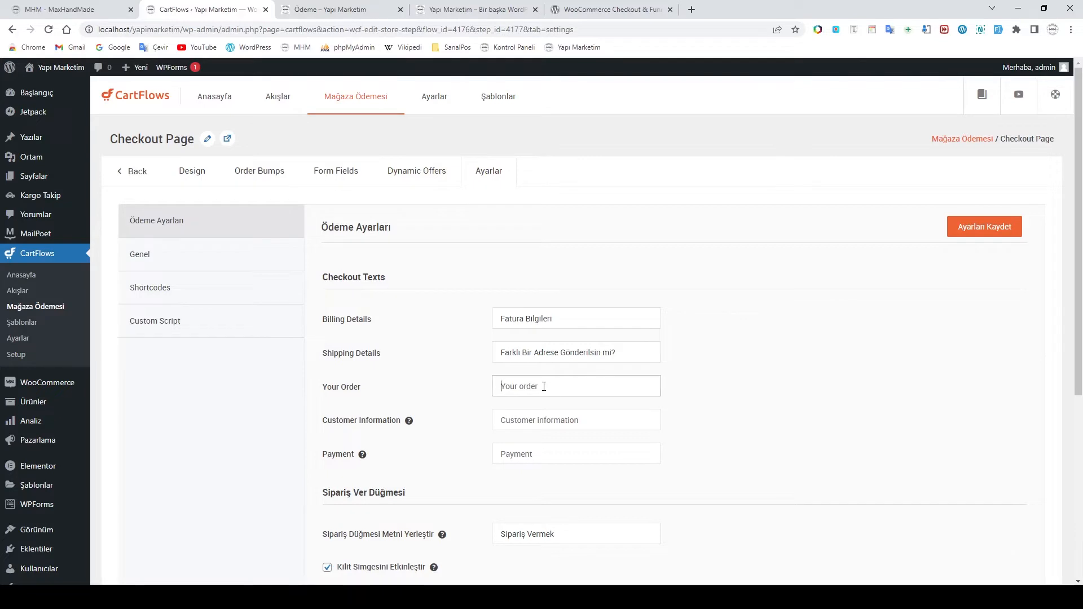
text(Siparişiniz)
click(533, 423)
text(Müşt)
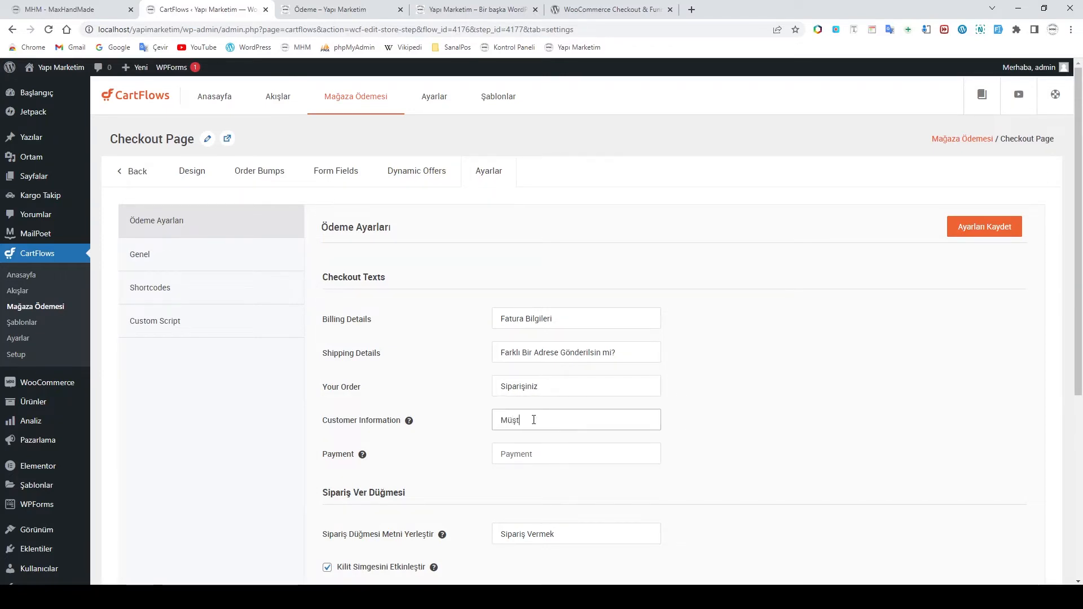
text(eri Bilgileri)
click(541, 454)
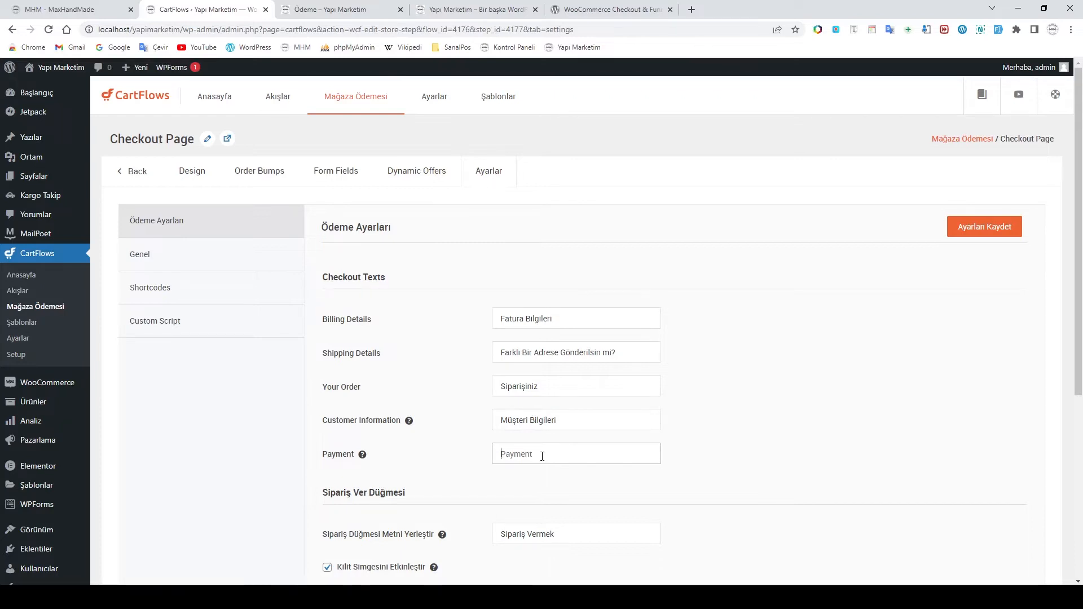
text(Öde)
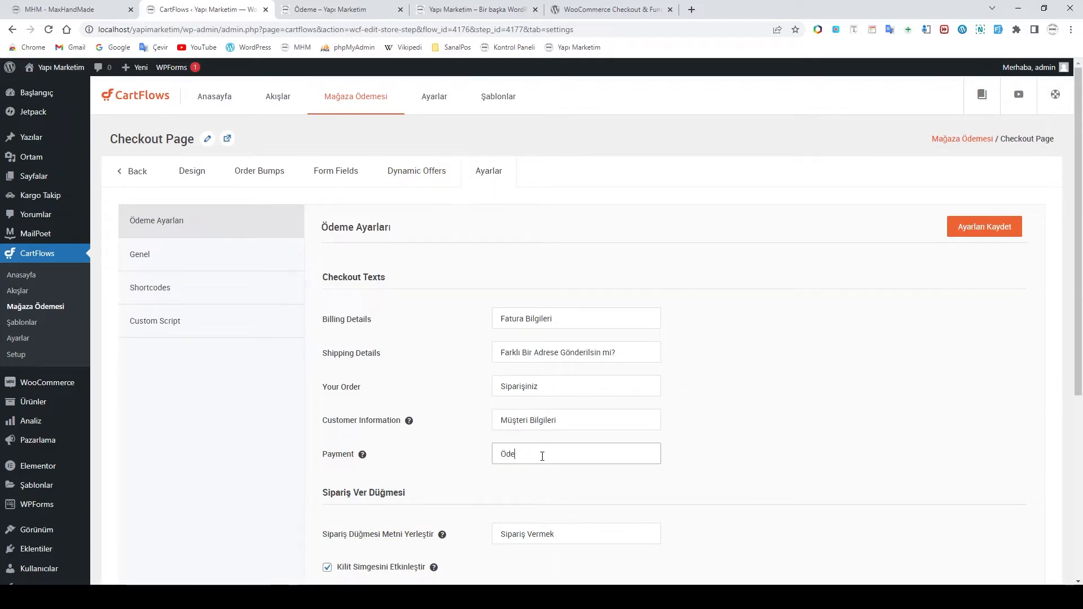
text(me)
click(558, 479)
Replace the Sipariş Vermek order button text with 'Ödenecek Tutar'
scroll(556, 480, down, 2)
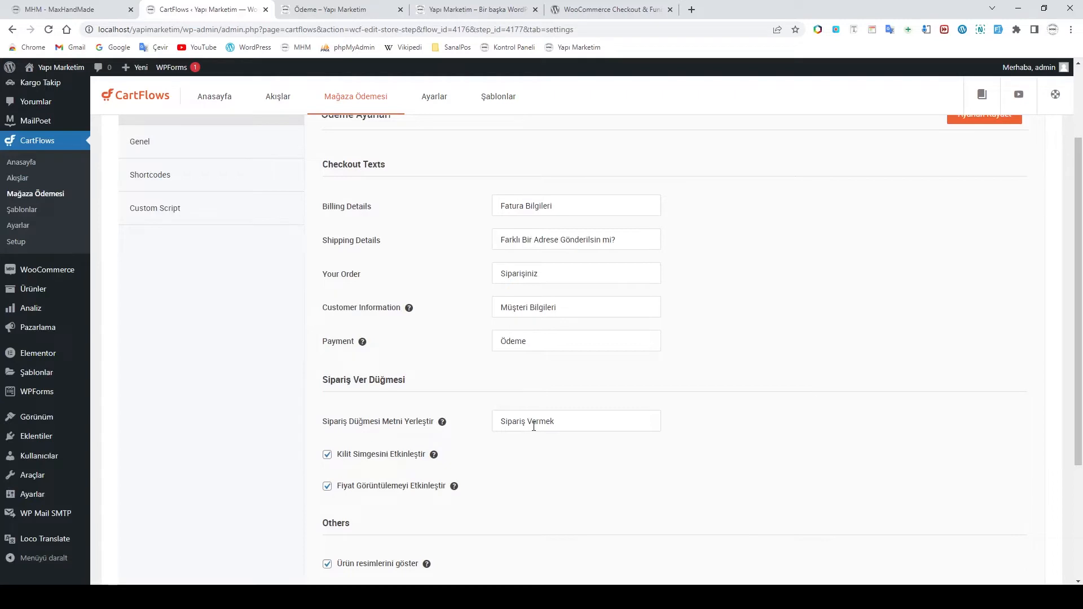
click(572, 427)
scroll(567, 426, down, 2)
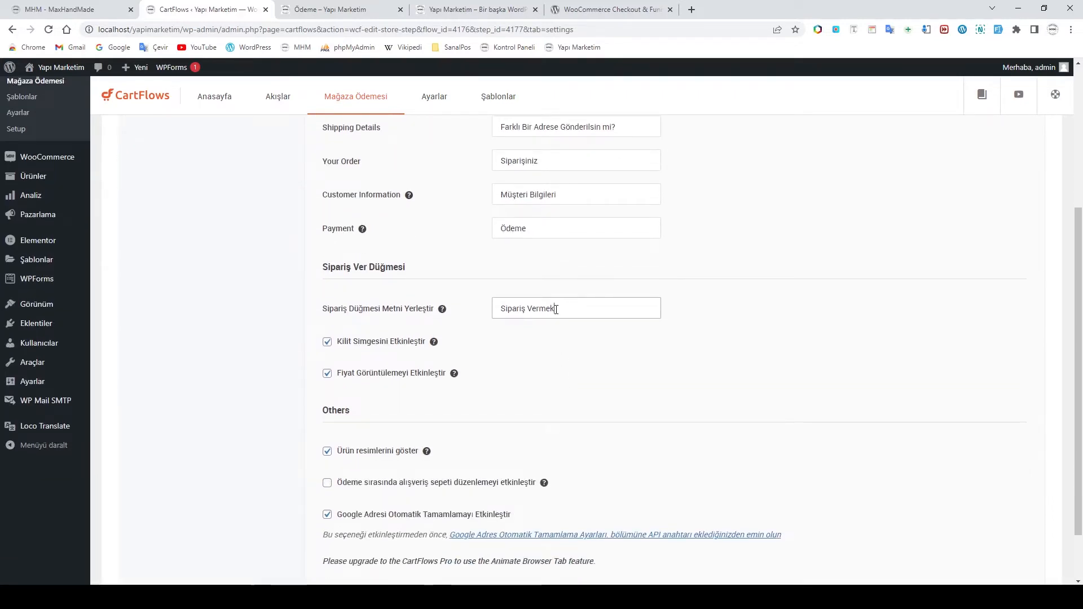
drag(555, 309, 470, 316)
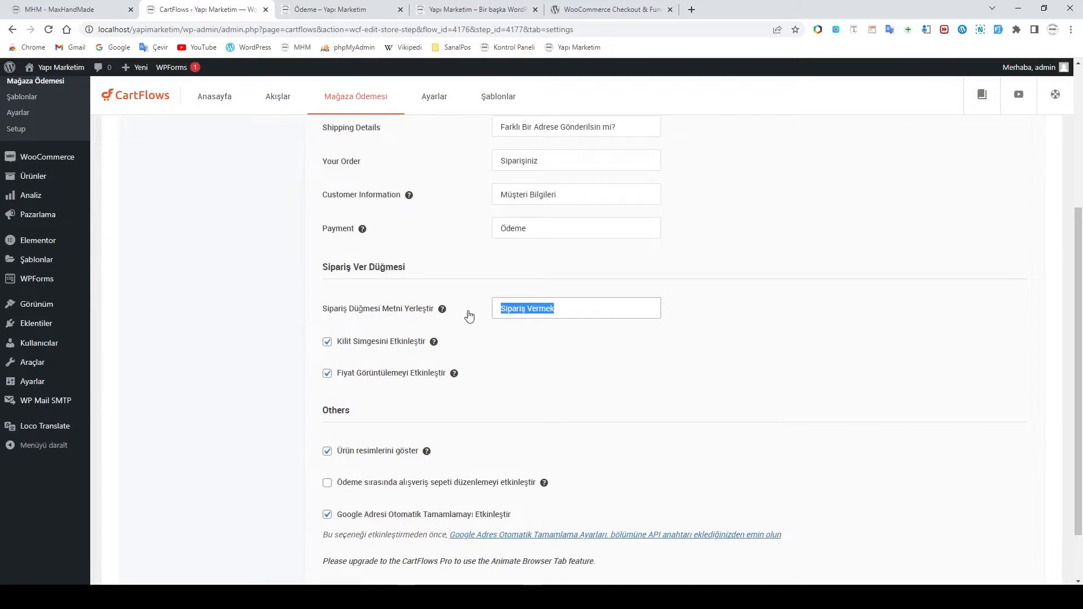
text(Ödenecek)
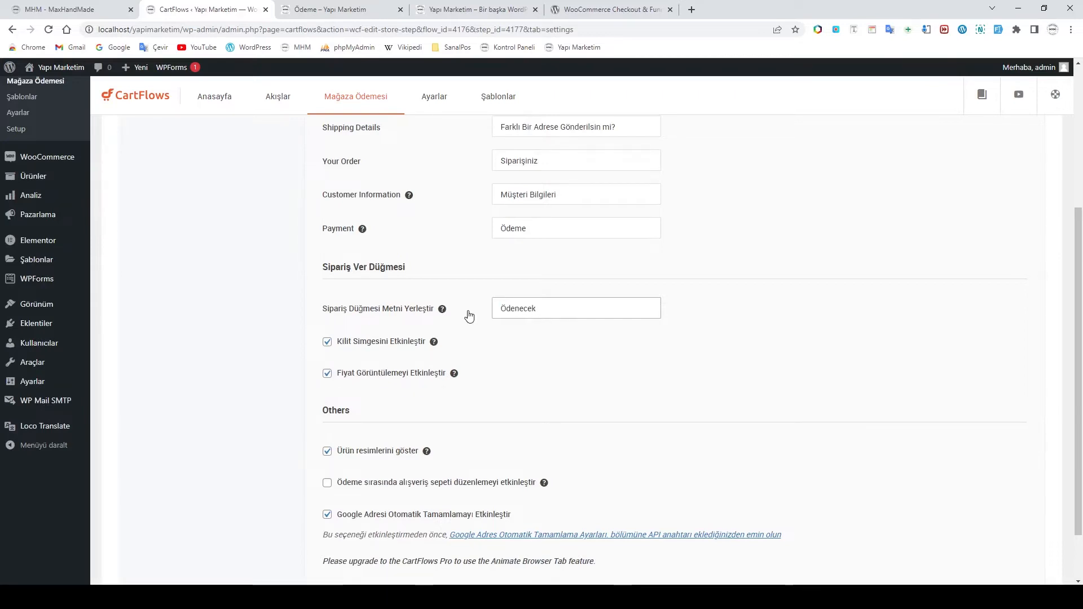
text( Tutar)
click(514, 373)
Turn off Google address autocomplete and save the checkout settings
scroll(513, 372, down, 2)
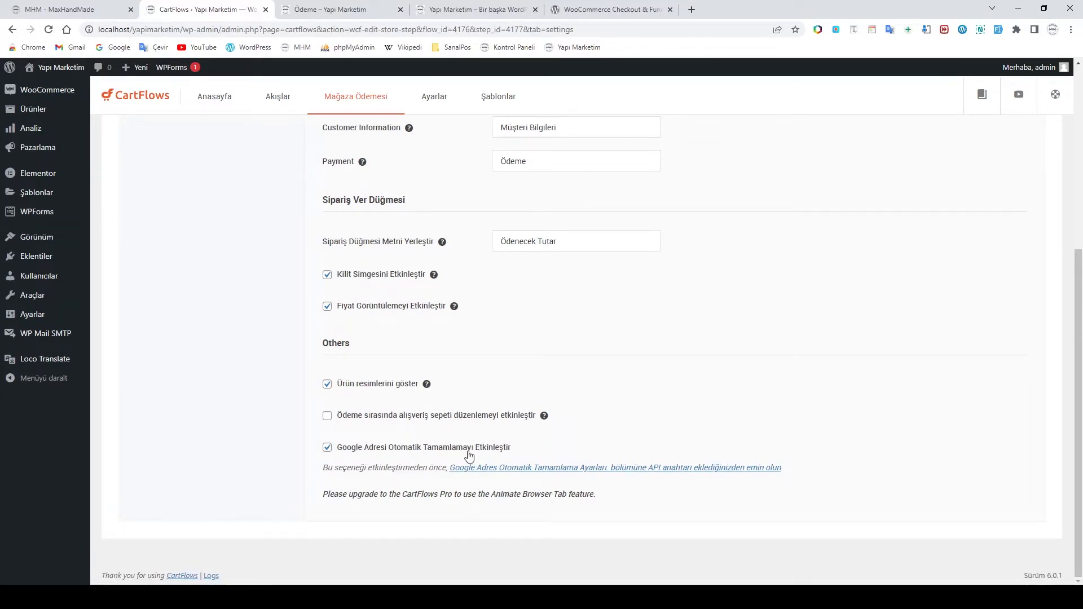
click(328, 449)
scroll(553, 445, up, 5)
scroll(552, 443, down, 5)
scroll(333, 447, up, 5)
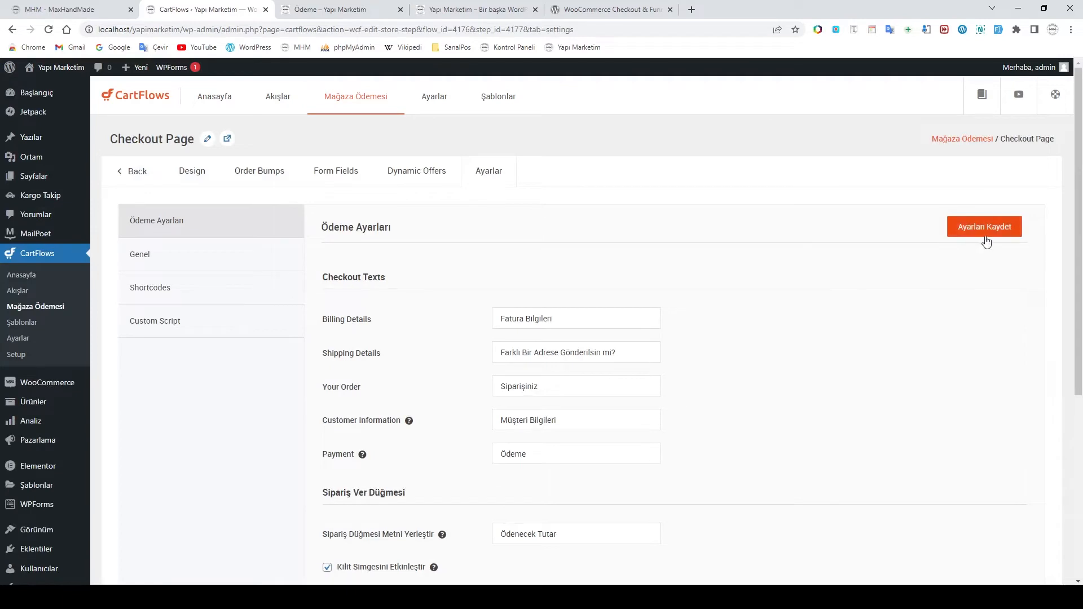
click(985, 235)
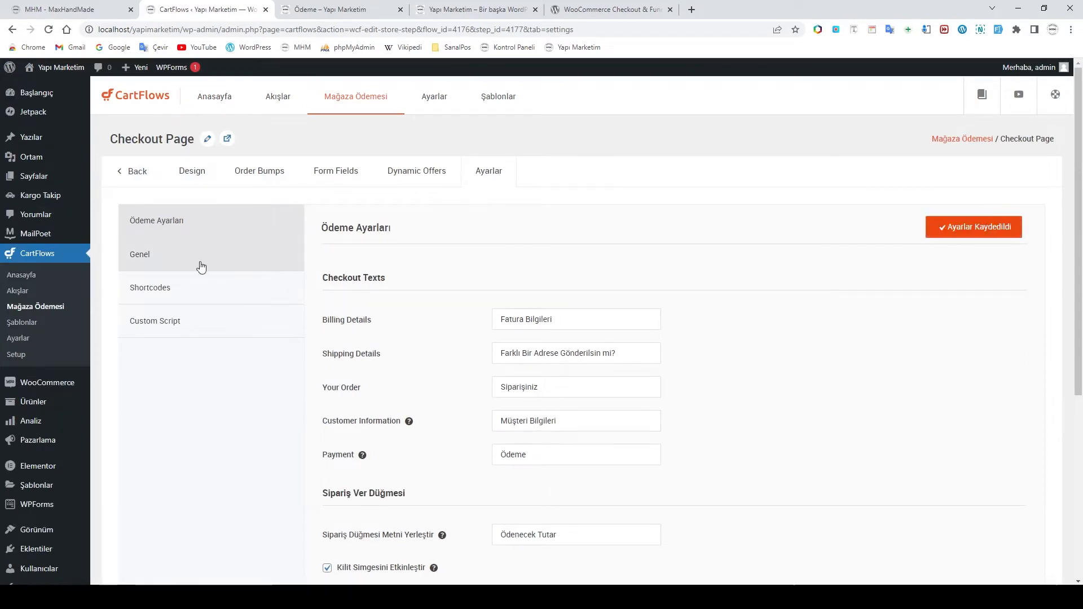
In Genel, change the step slug from checkout-page to siparis-odeme-bilgileri and save
click(165, 263)
click(562, 271)
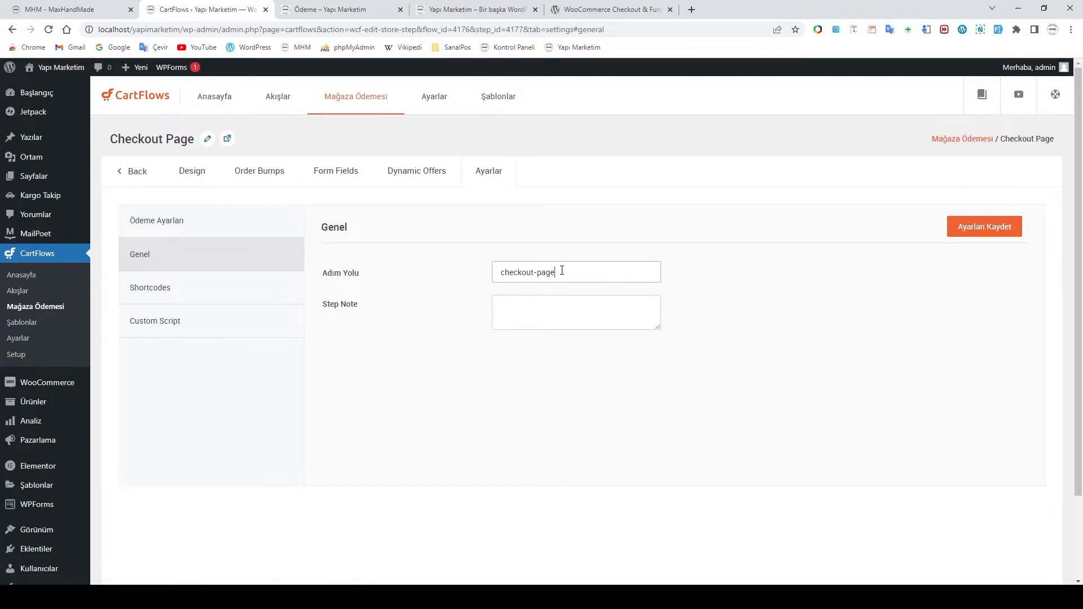
drag(562, 272, 466, 278)
text(siparis)
key(BackSpace)
text(odeme-bilgileri)
click(958, 231)
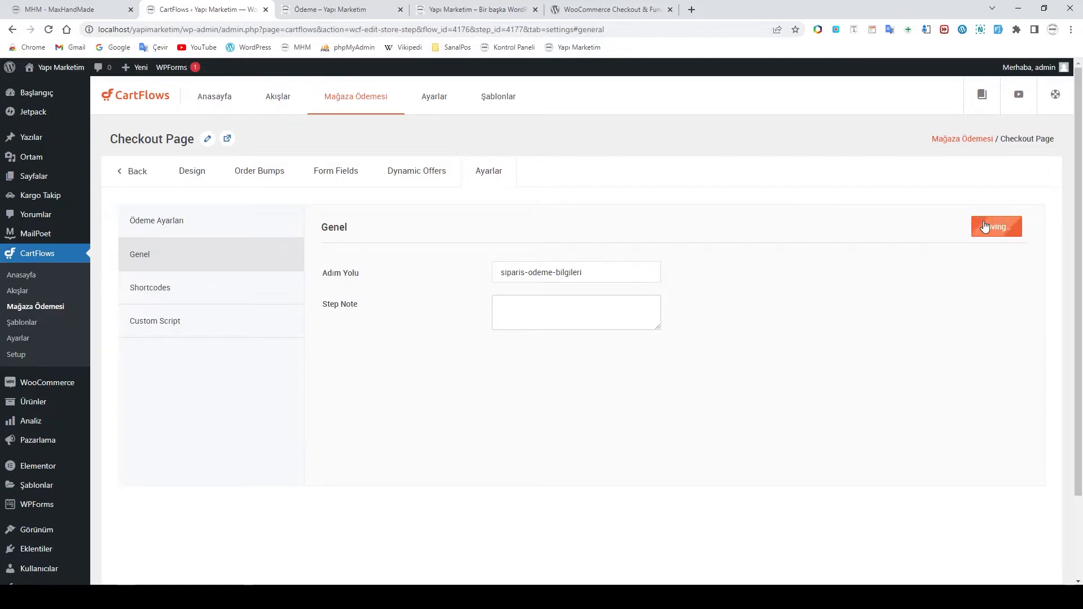
Look through the step's Shortcodes and Custom Script settings, then return to Genel
click(153, 293)
click(182, 331)
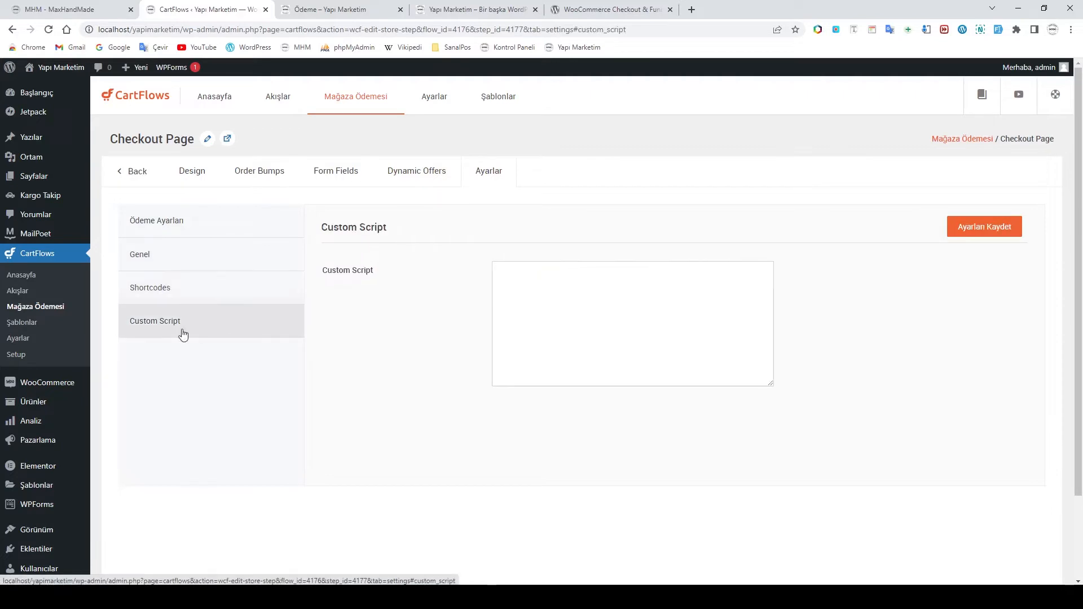
click(162, 292)
click(160, 259)
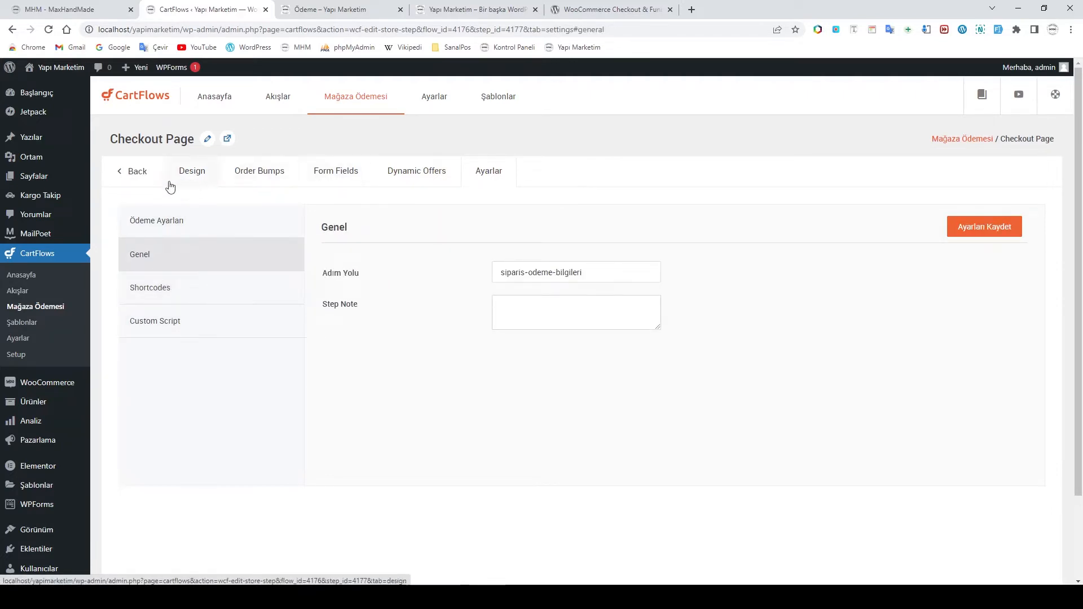
Rename the checkout step from Checkout Page to 'Ödeme Sayfası' and return to the steps list
click(208, 140)
drag(179, 141, 106, 140)
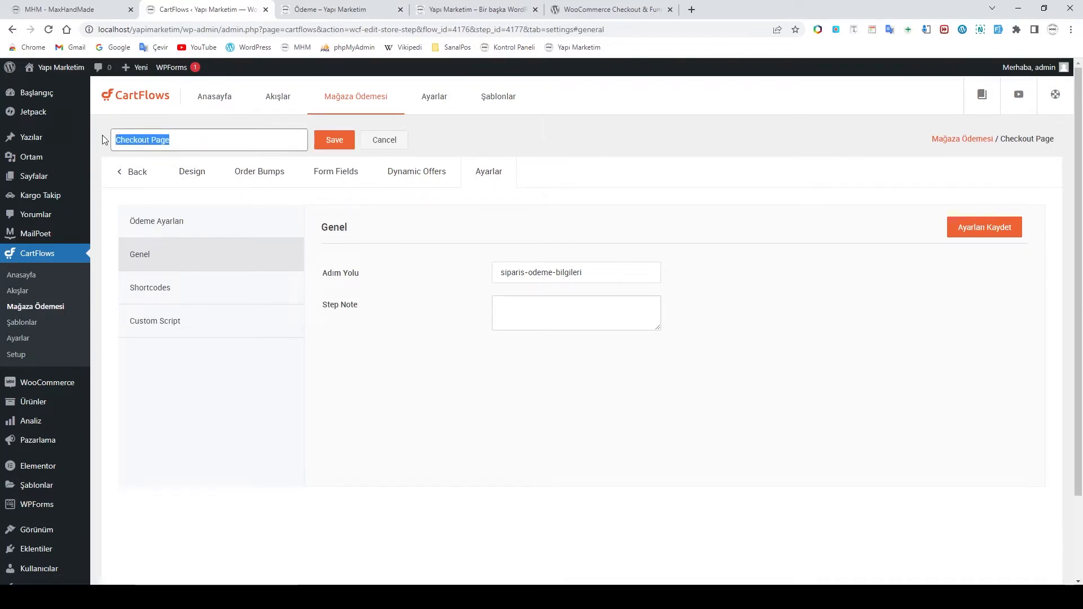
text(Ödeme Sa)
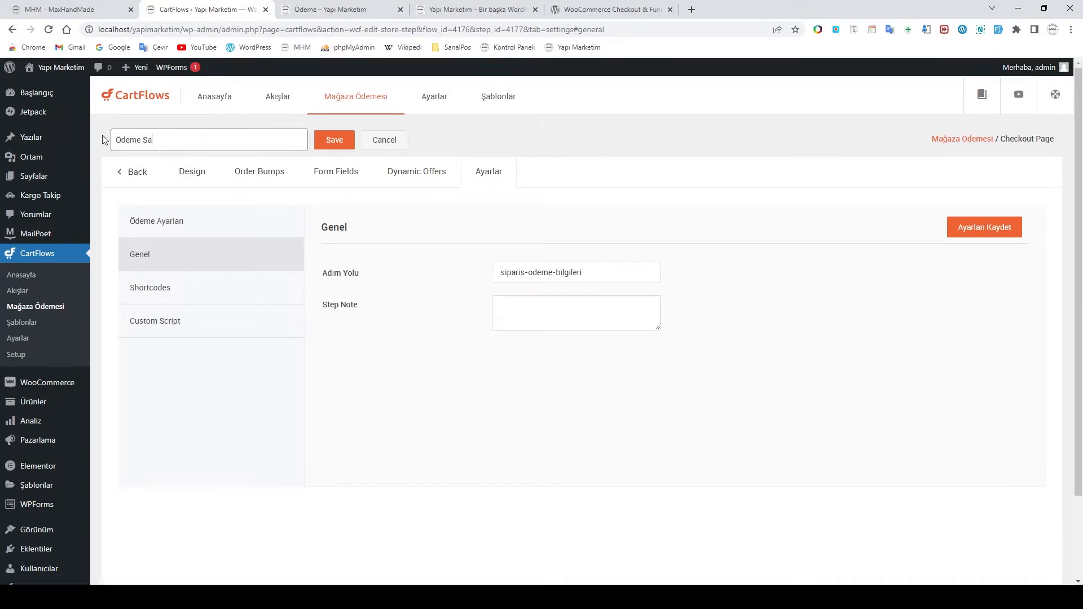
text(yfası)
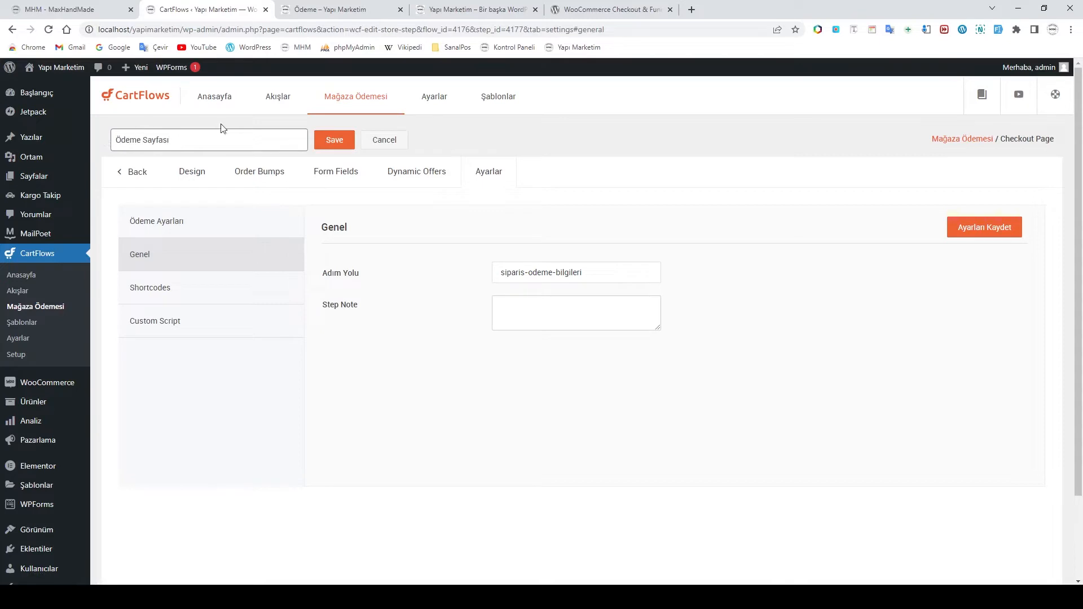
click(335, 143)
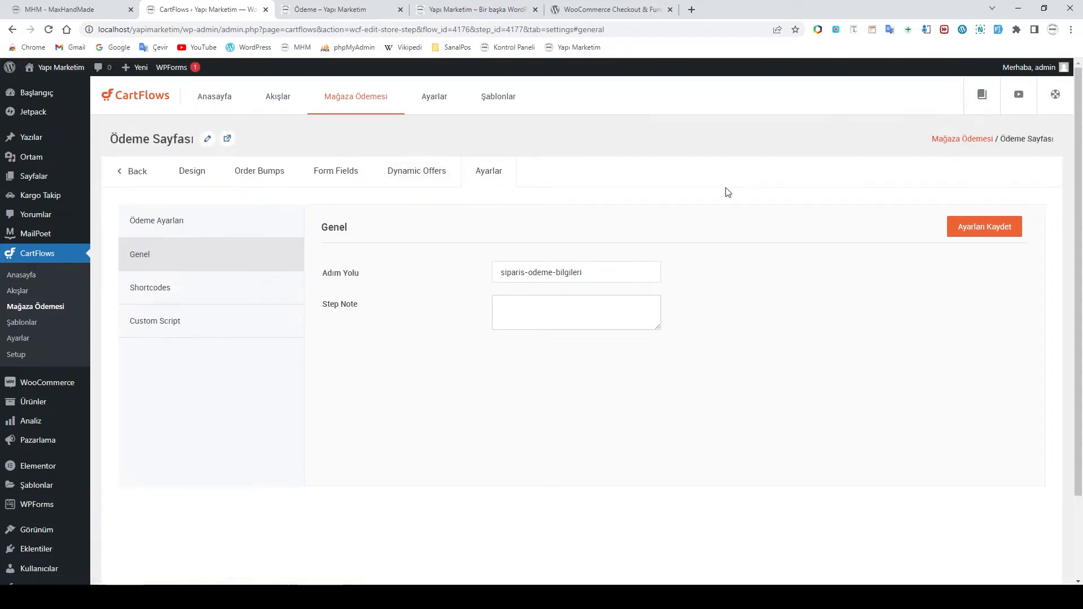
click(132, 173)
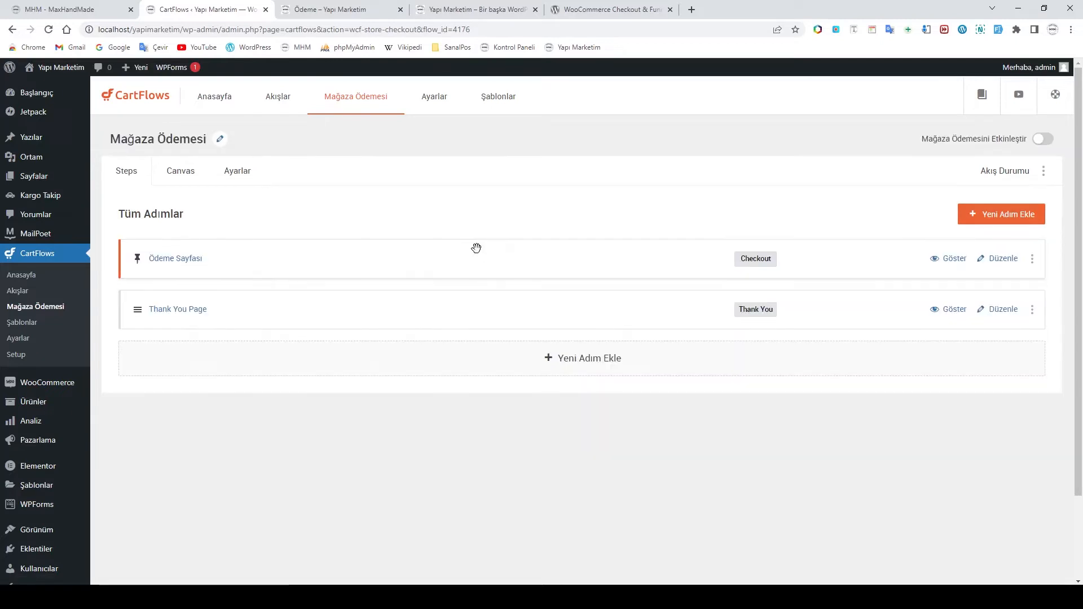
Change the Thank You Page slug to siparisiniz-alindi, save, and open Alan Ayarları
click(983, 315)
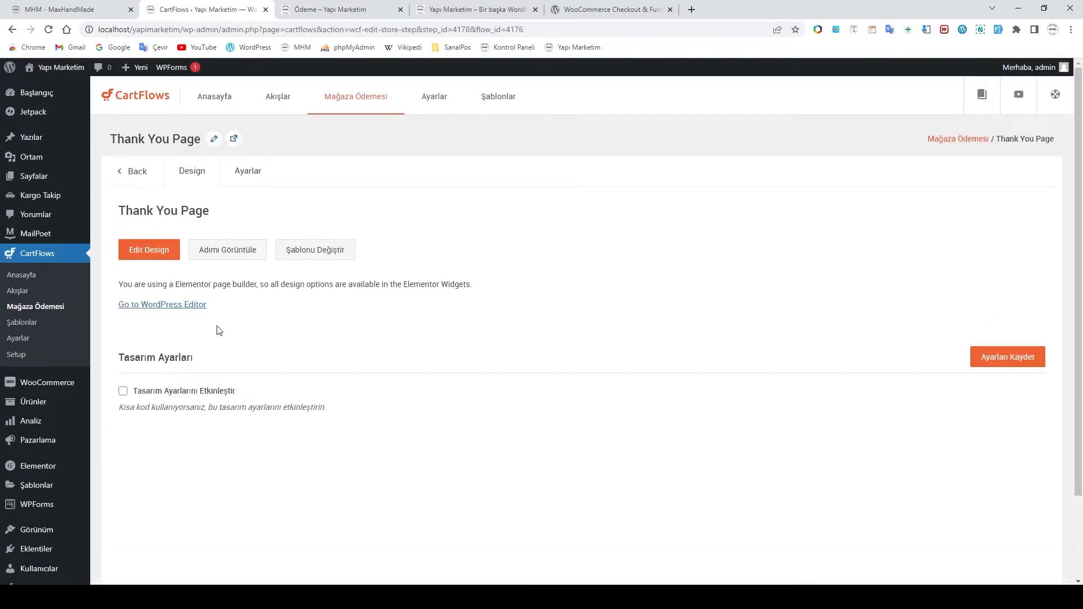
click(249, 172)
drag(564, 279, 460, 278)
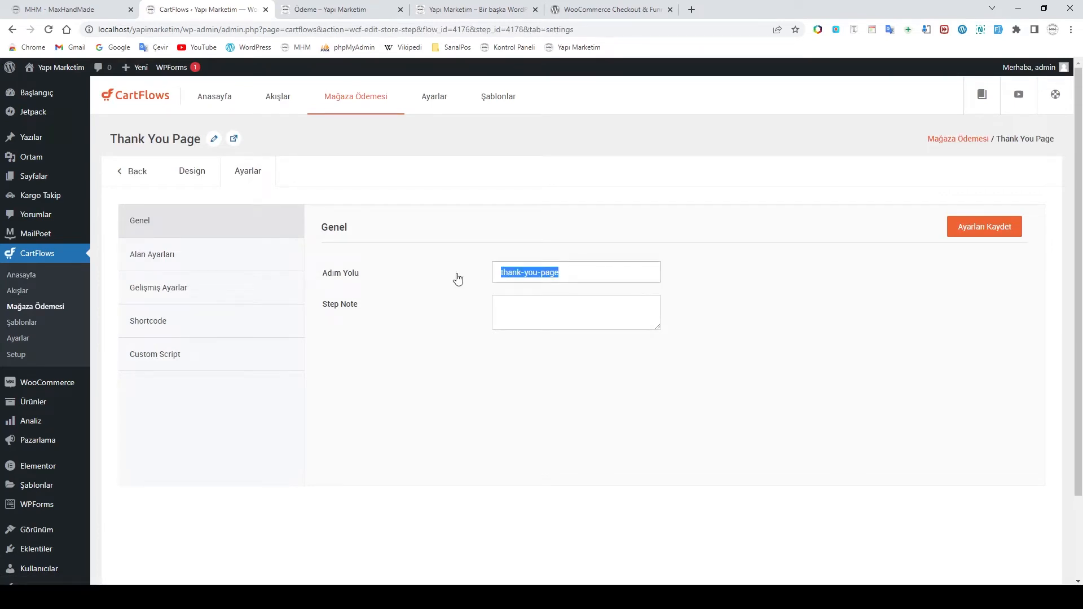
text(siparisi)
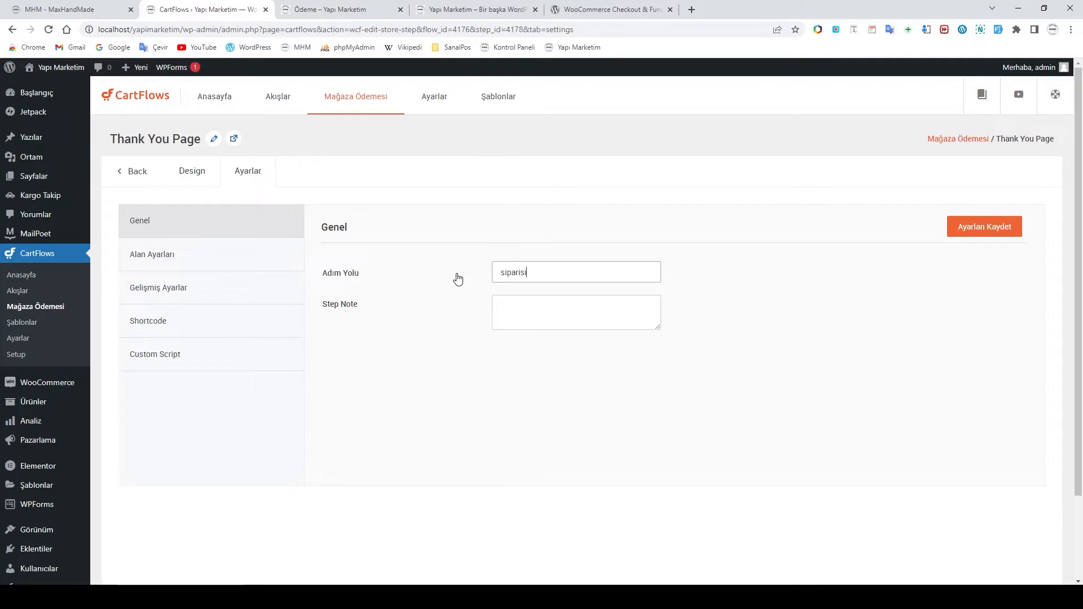
text(niz-alindi)
click(426, 316)
click(990, 229)
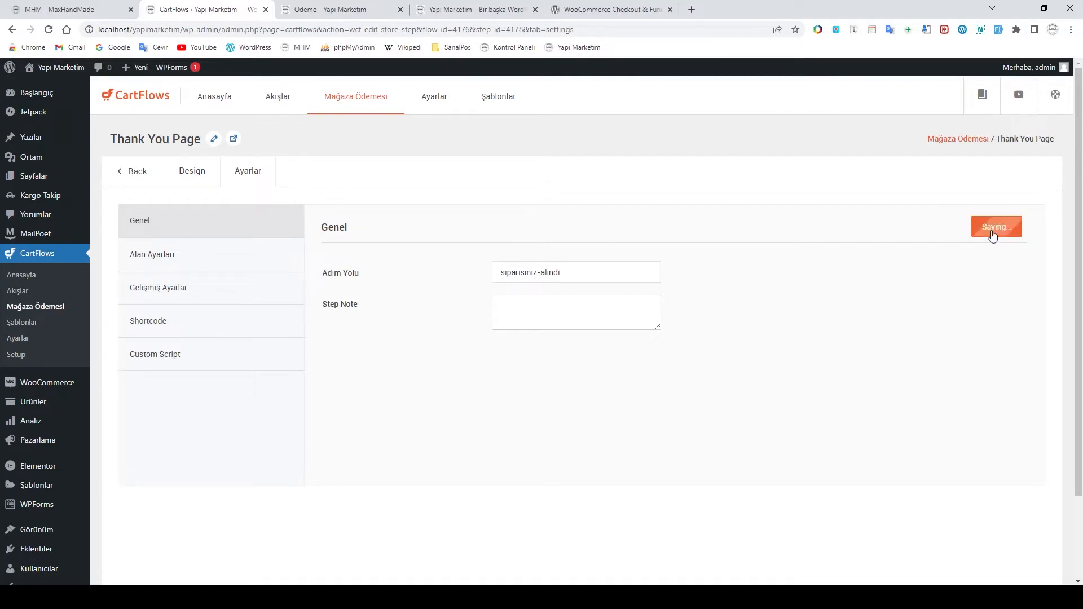
click(164, 260)
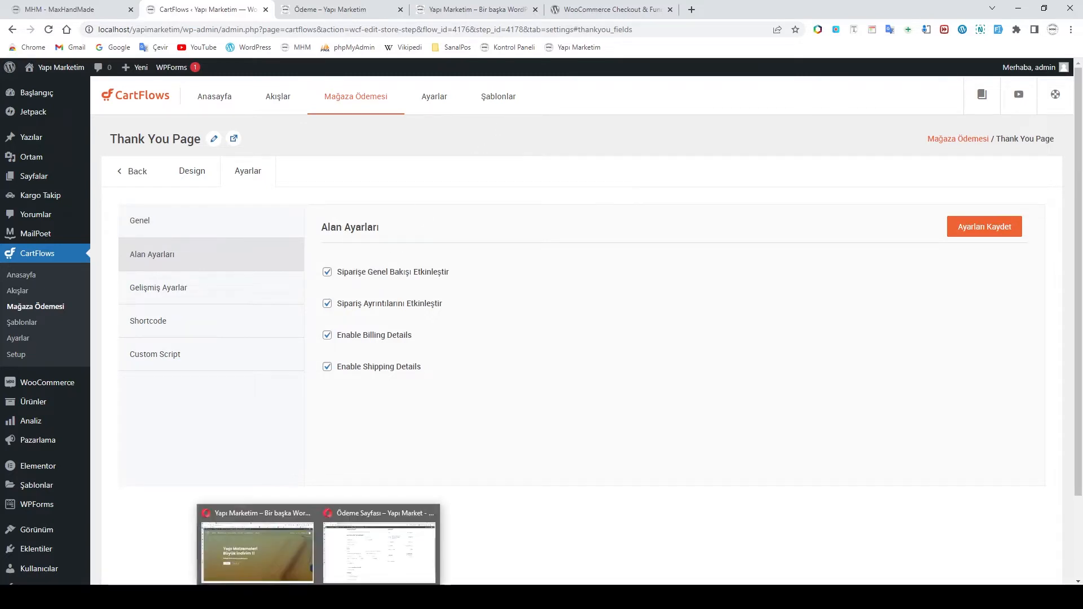
Check the live order thank-you page in Opera, then open the step's Gelişmiş Ayarlar
click(377, 555)
click(182, 8)
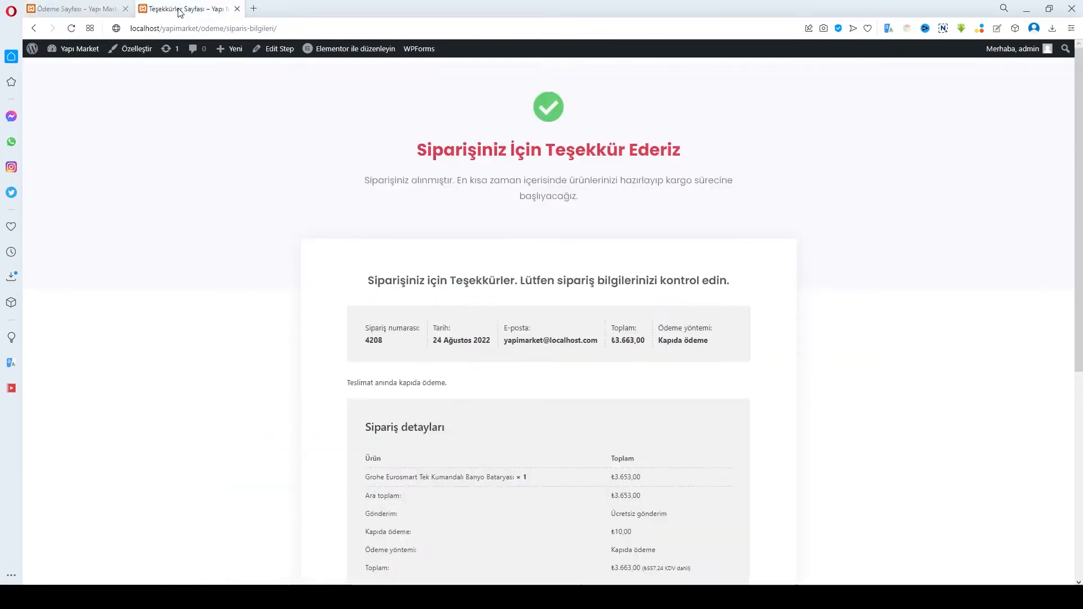
scroll(508, 203, down, 3)
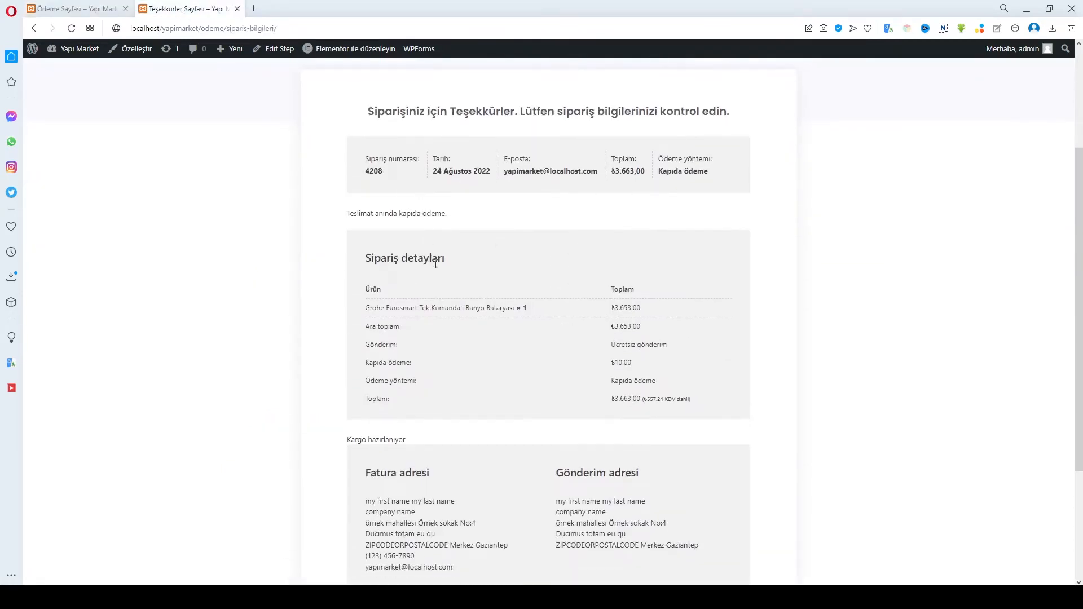
scroll(487, 399, down, 2)
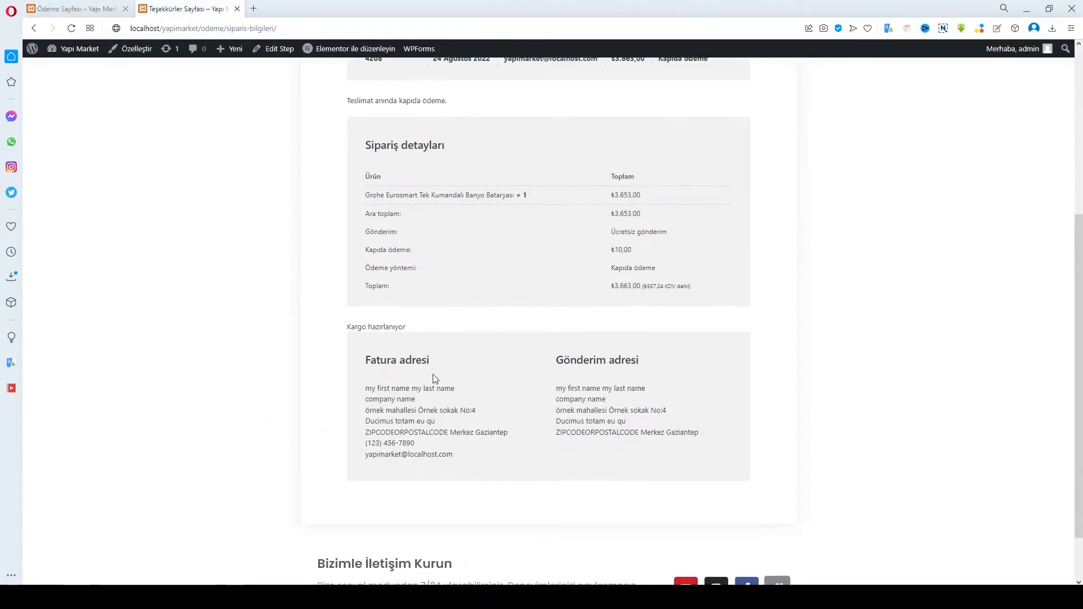
scroll(455, 259, up, 2)
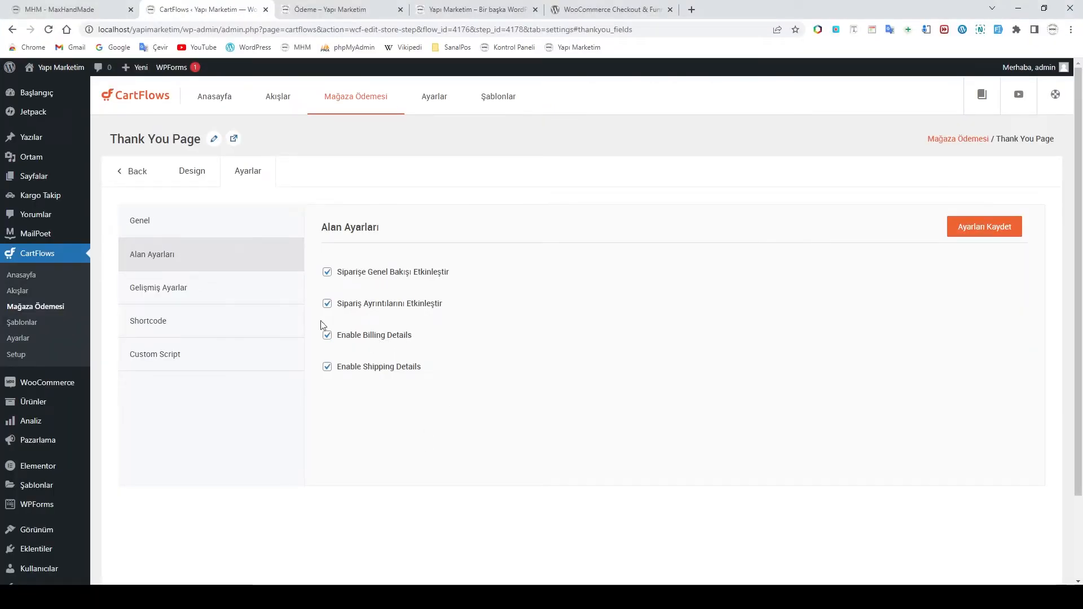
click(178, 291)
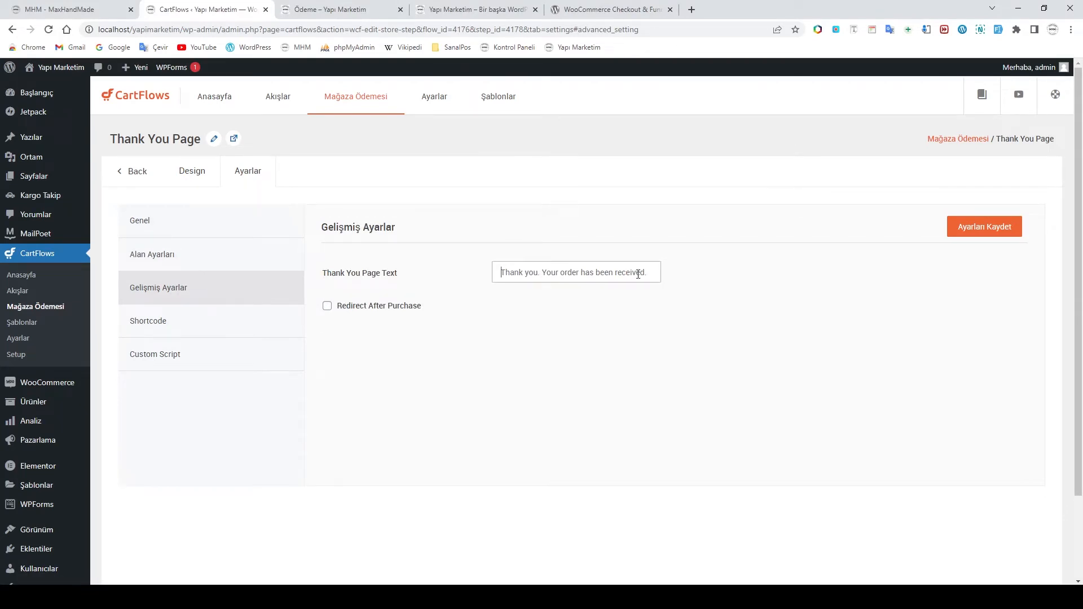
Set the thank-you page text to 'Siparişiniz için Teşekkürler.' and save it
text(Siparişiniz içi)
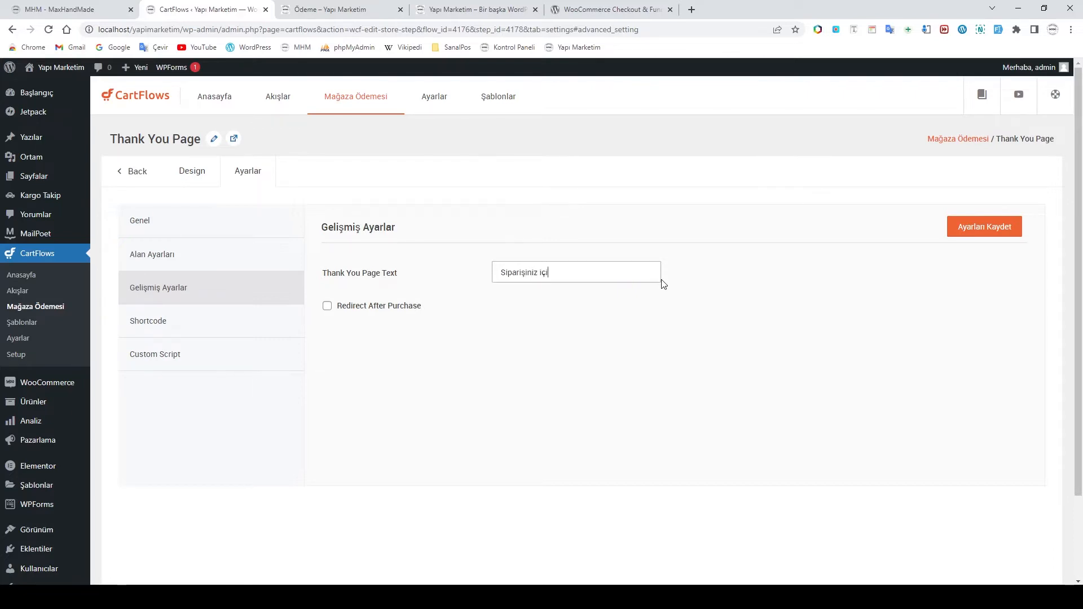
text(n Teşekkürler)
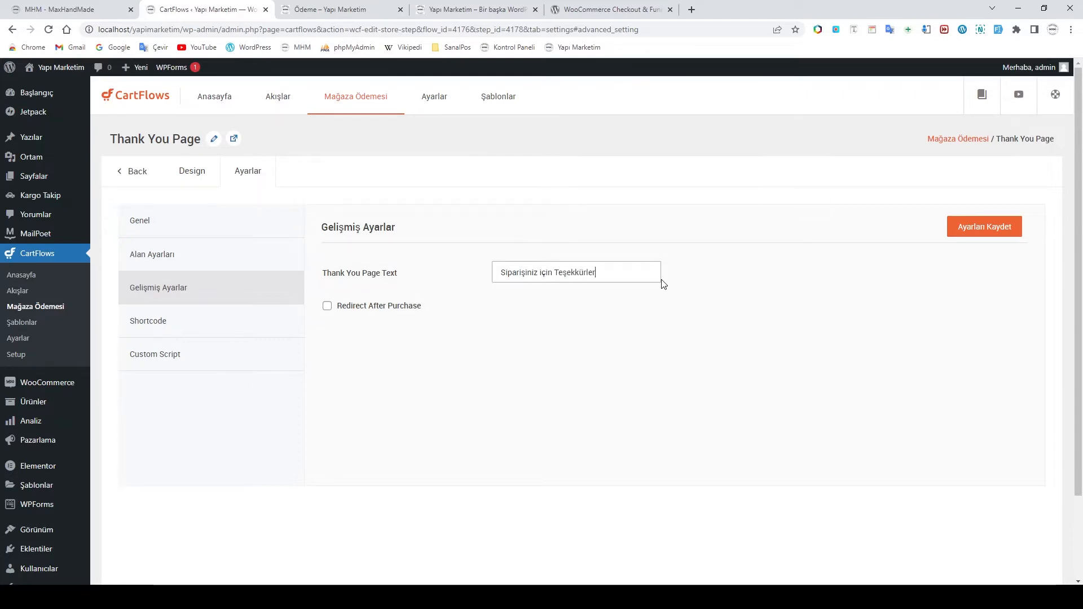
text(.)
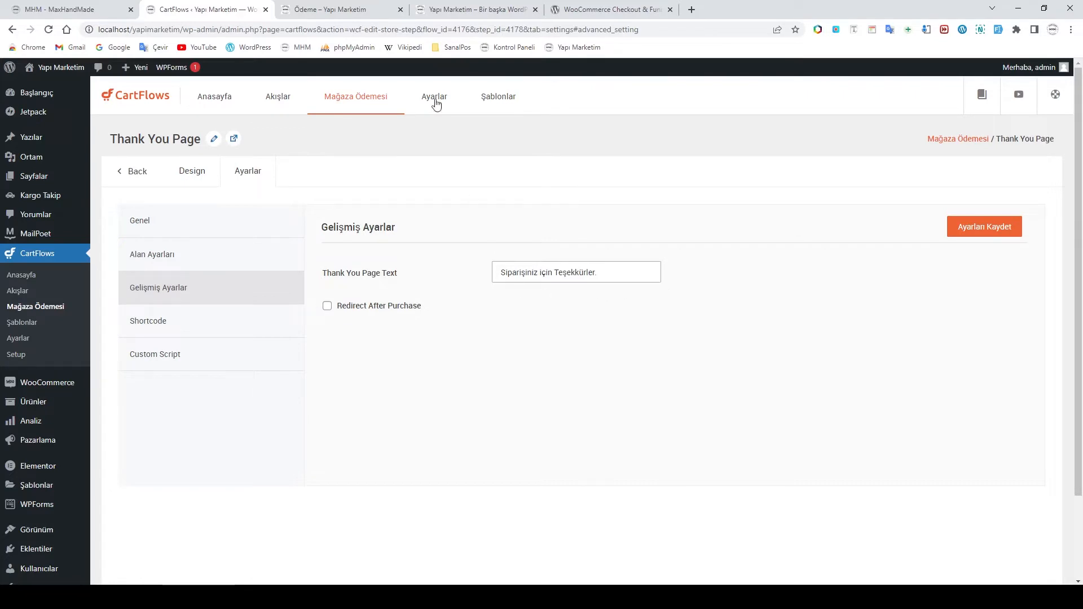
click(364, 561)
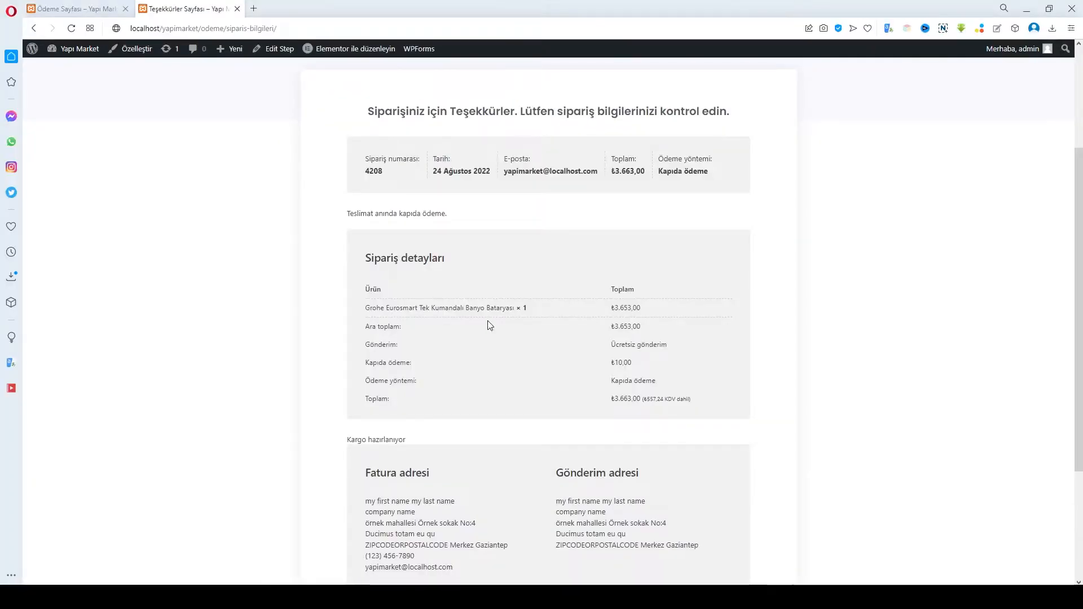
scroll(488, 324, up, 2)
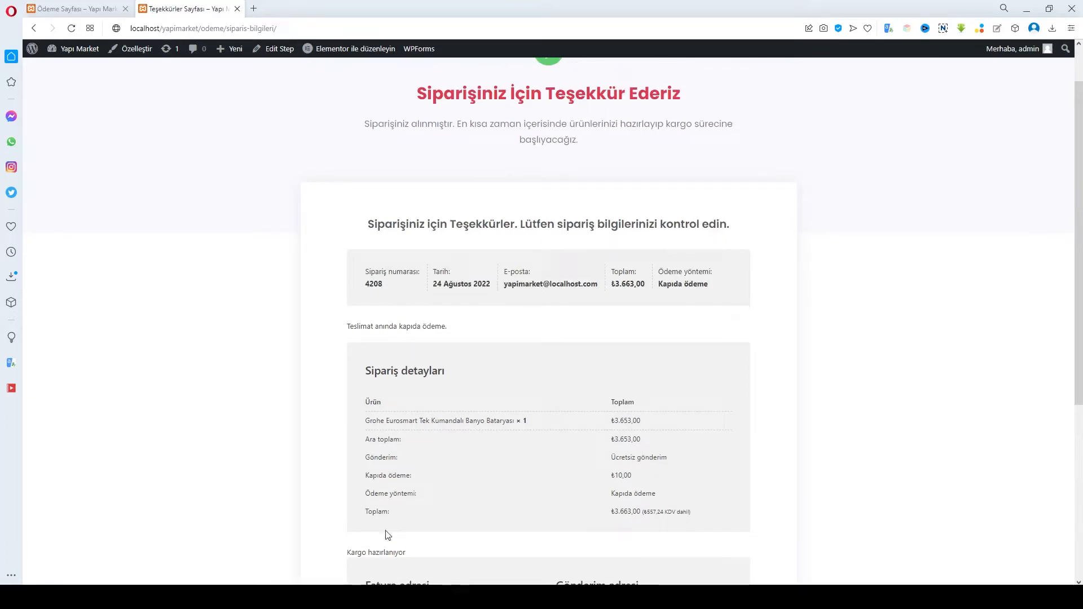
click(395, 597)
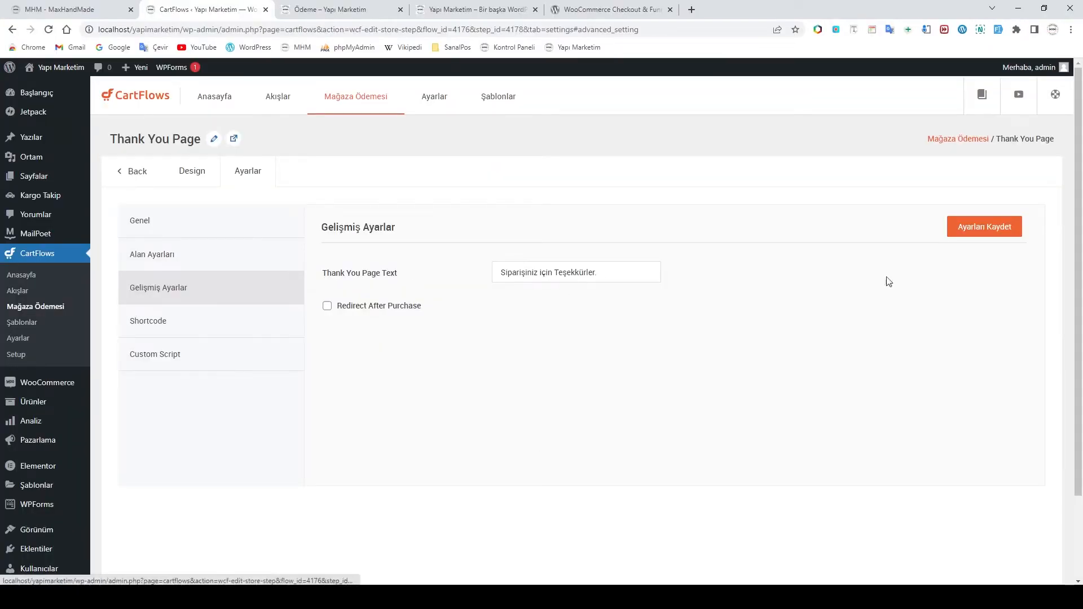
click(980, 228)
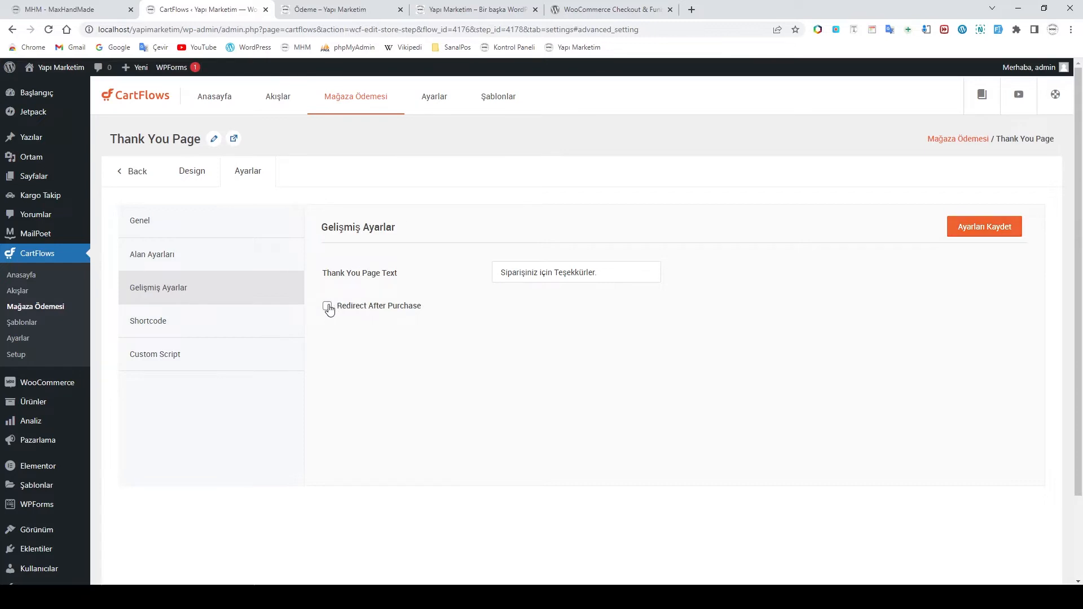
Try Redirect After Purchase on then off, view Shortcode and Custom Script, and return to the steps
click(328, 308)
click(547, 339)
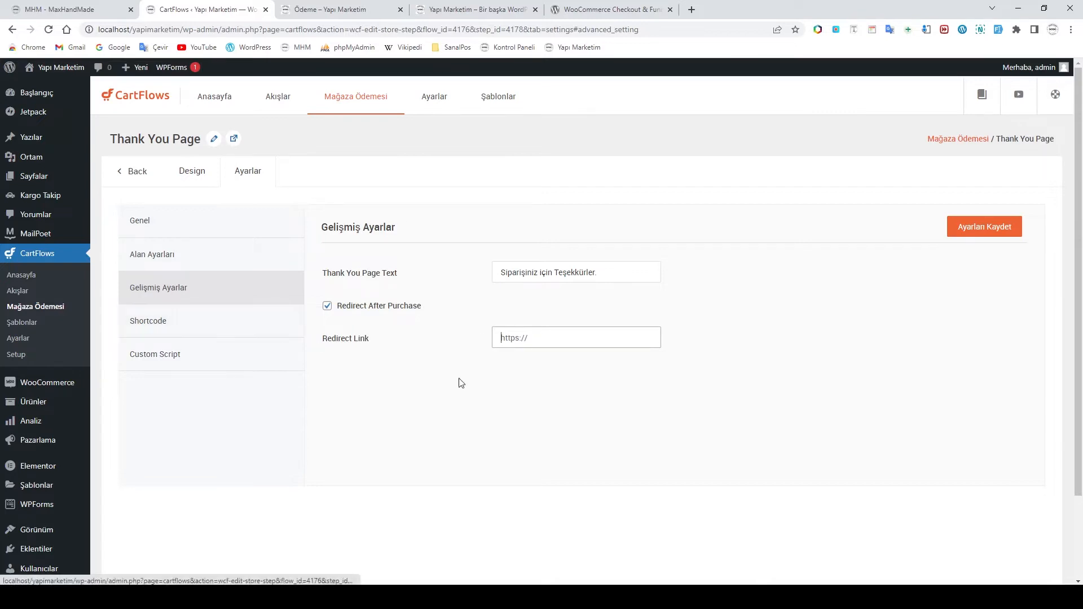
click(327, 305)
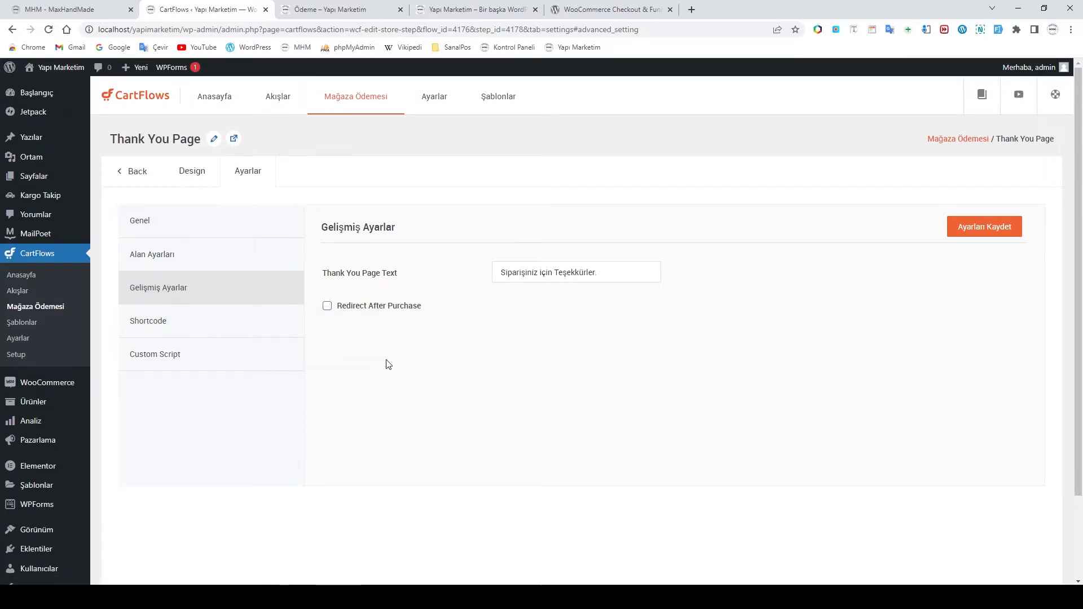
click(165, 328)
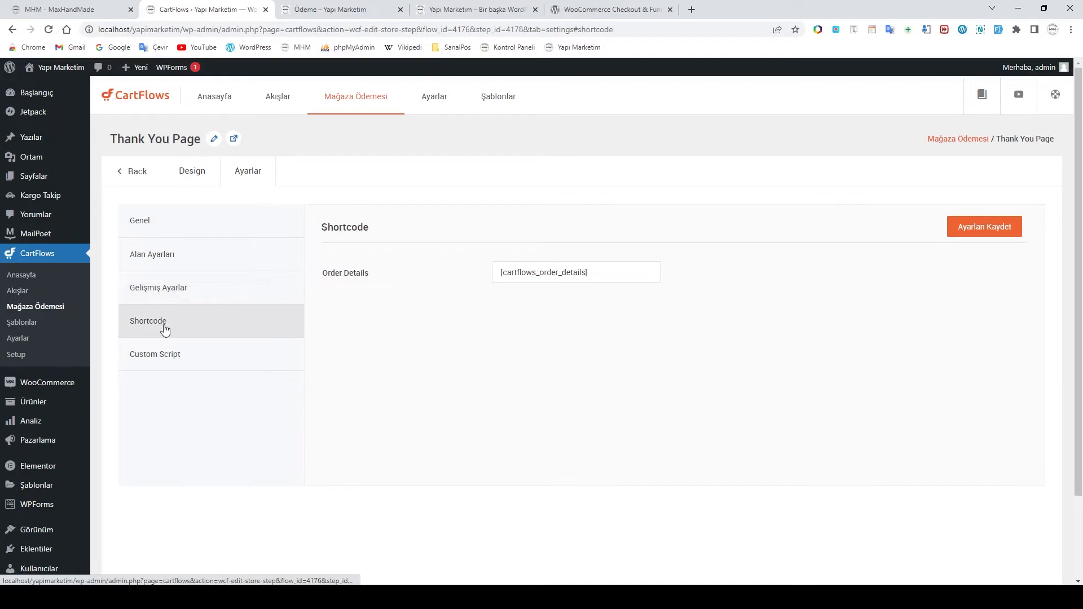
click(161, 360)
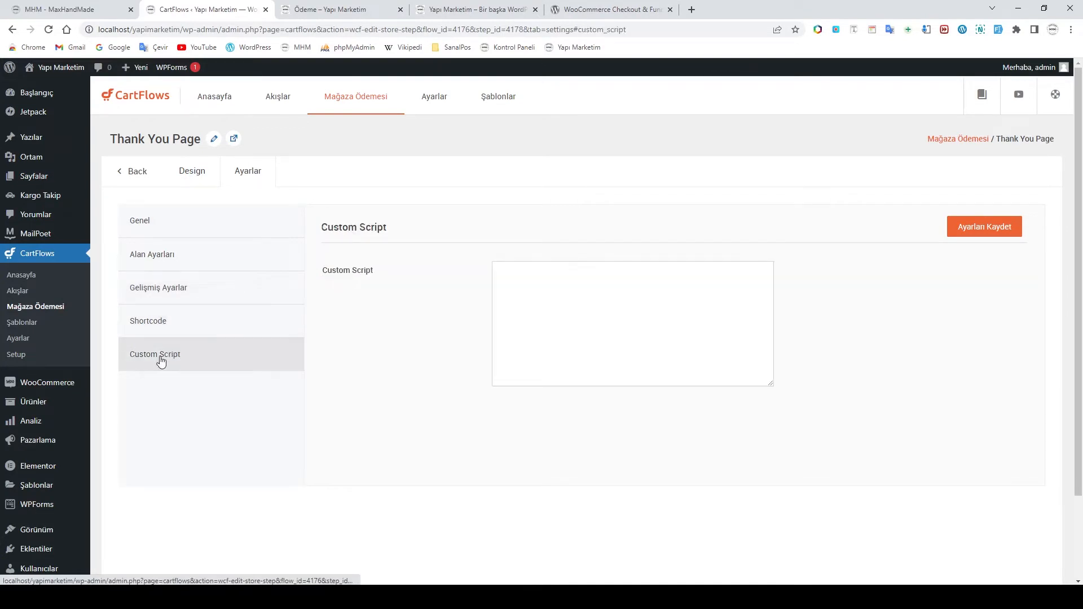
click(143, 172)
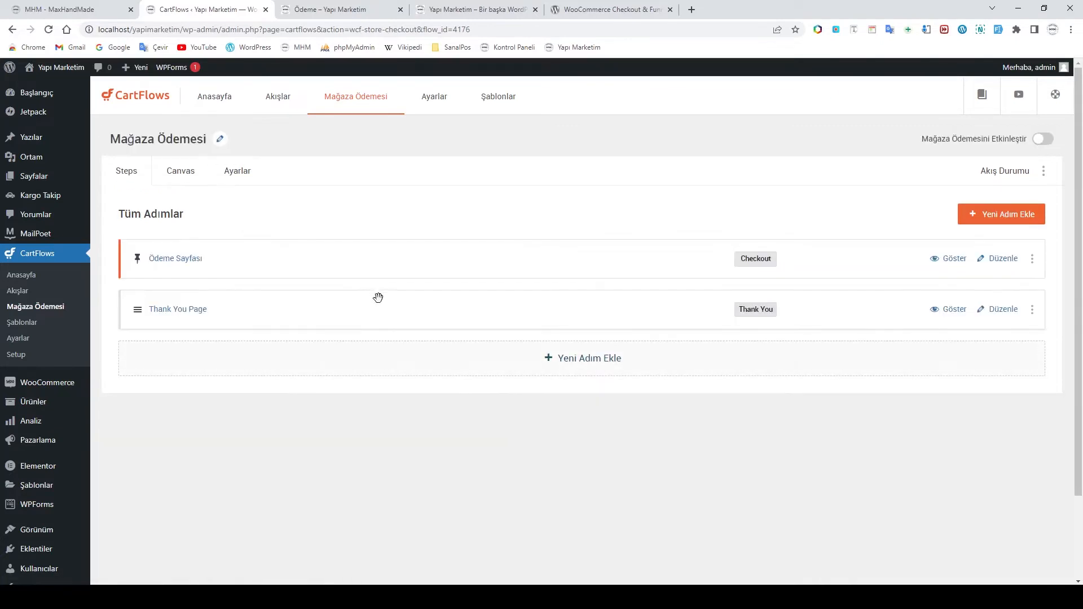
Change the Thank You Page title to 'Teşekkürler Sayfası', save it, and go back to the steps
click(982, 315)
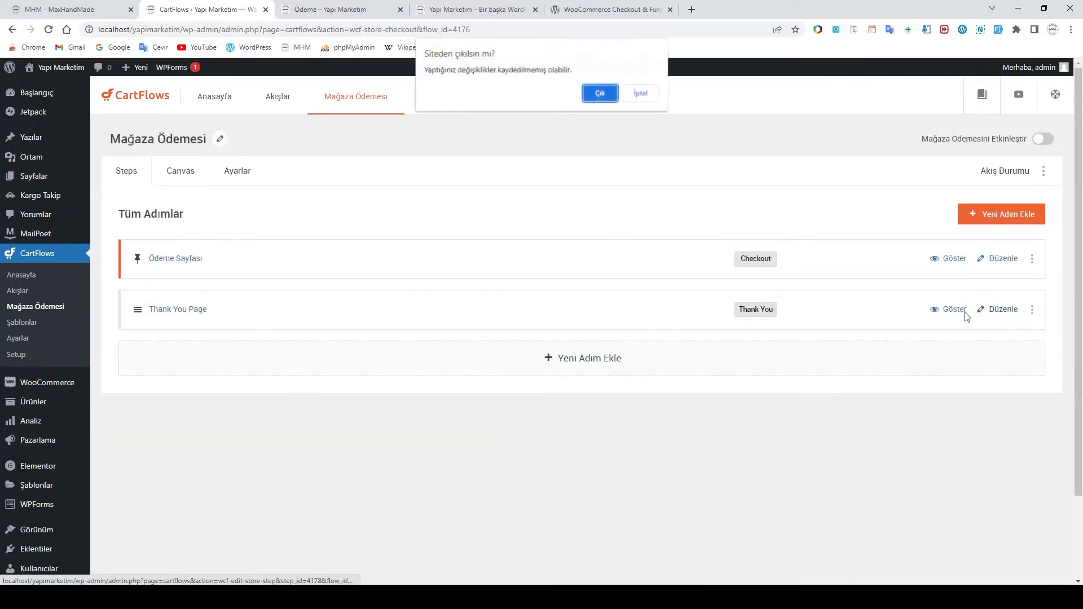
click(641, 93)
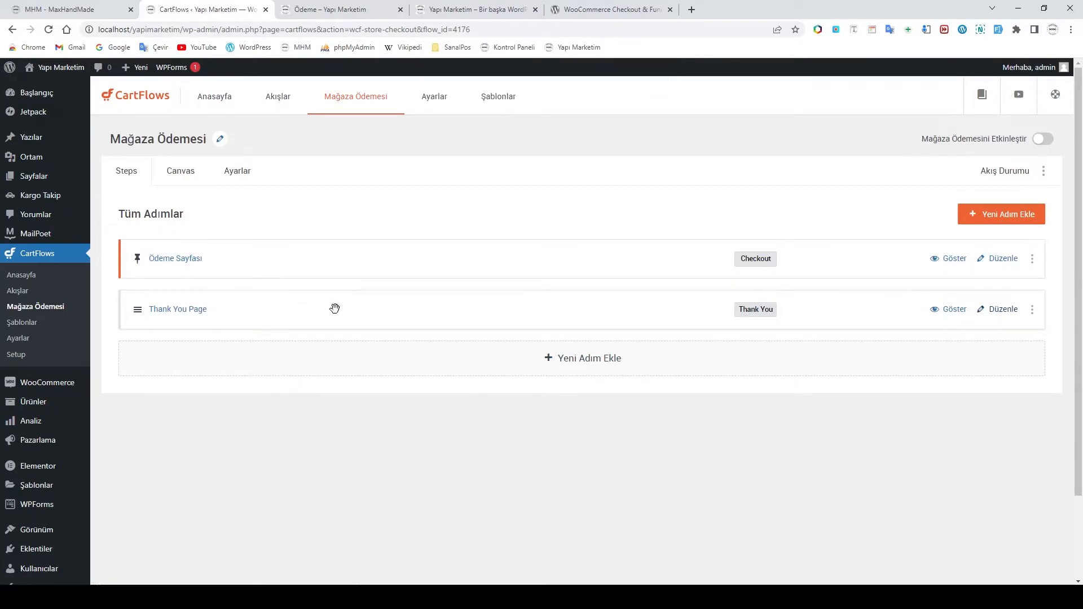
click(997, 310)
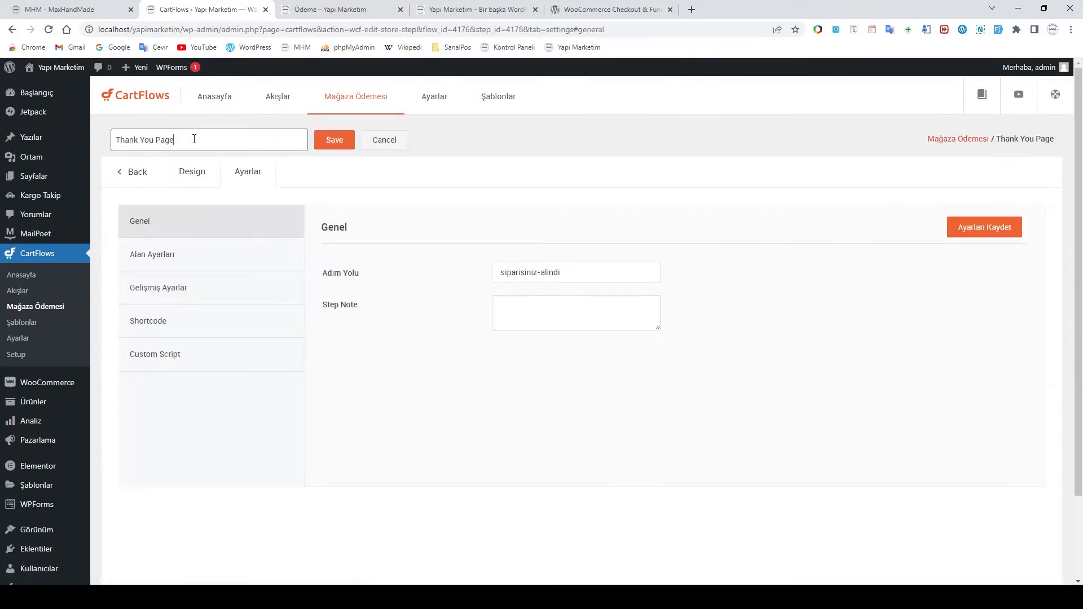
mouse_move(83, 140)
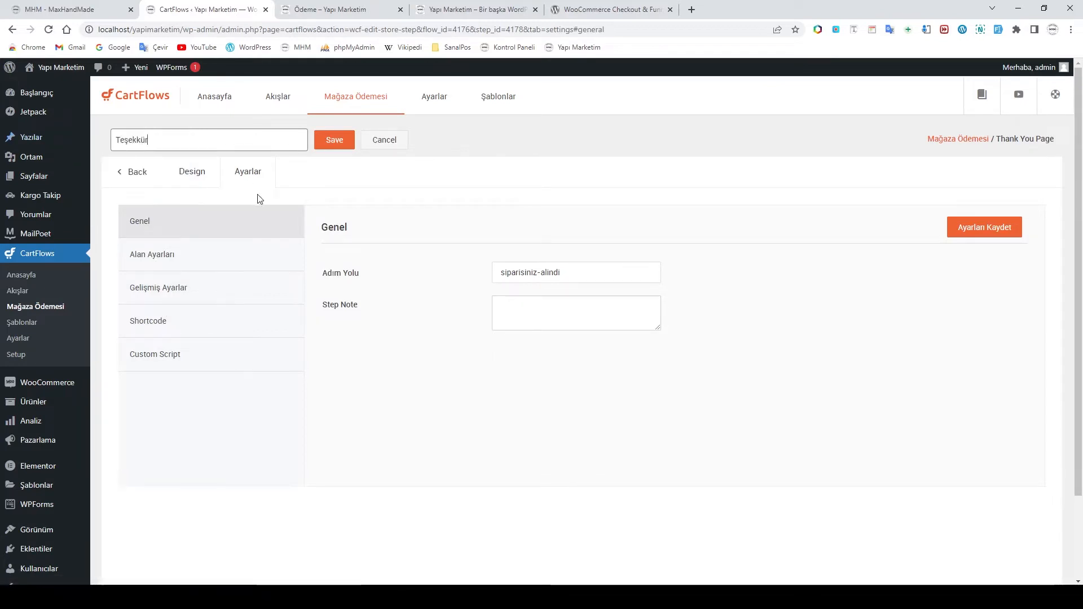
text(ler Sa)
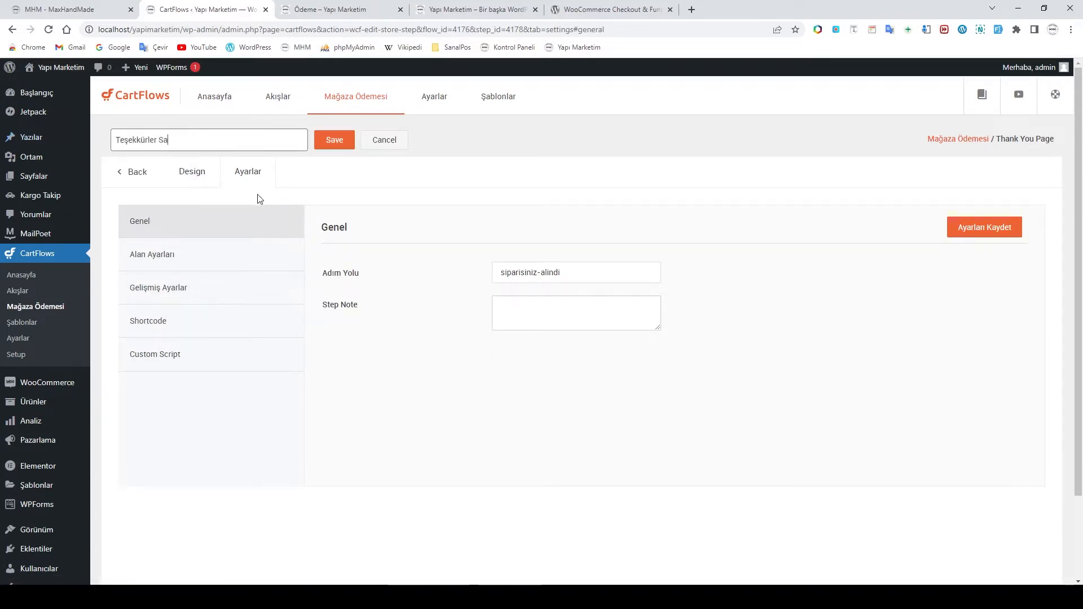
text(yfası)
click(333, 138)
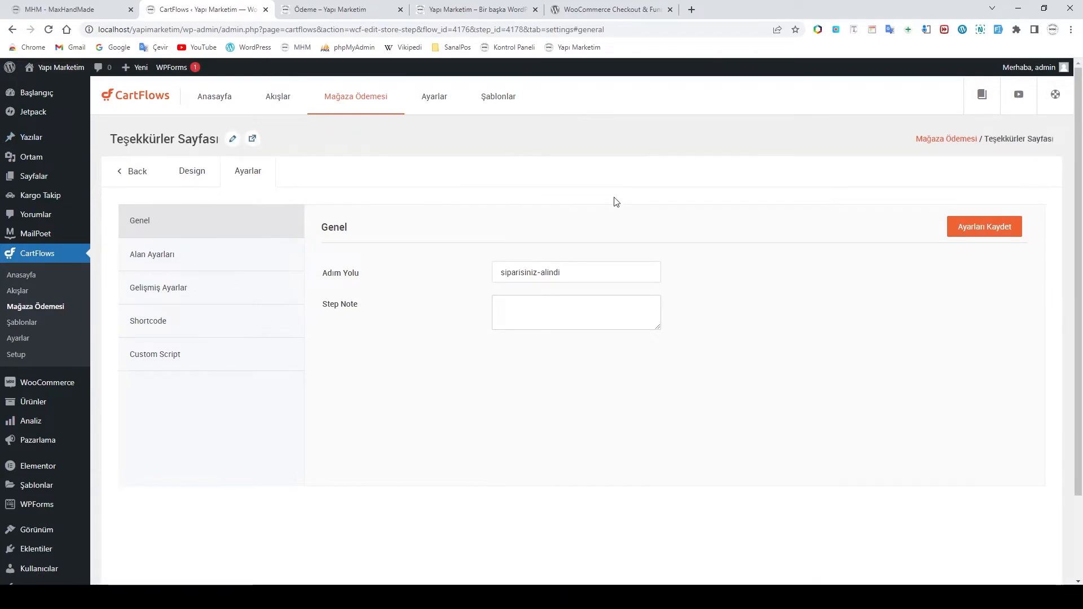
click(137, 177)
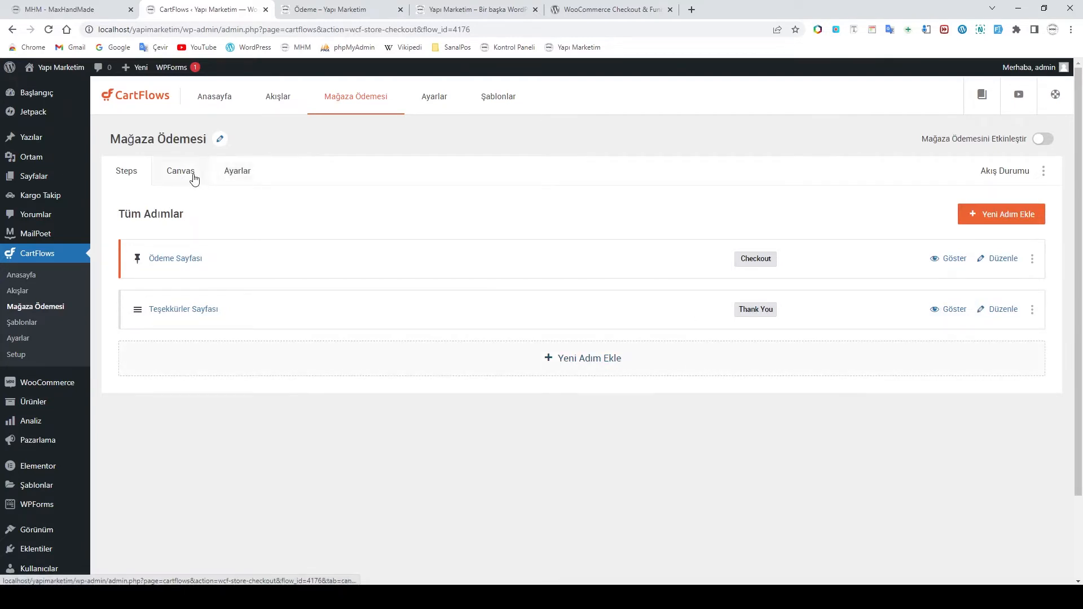
Browse the flow's Analytics and Sandbox settings, then open Ödeme Sayfası for editing
click(238, 178)
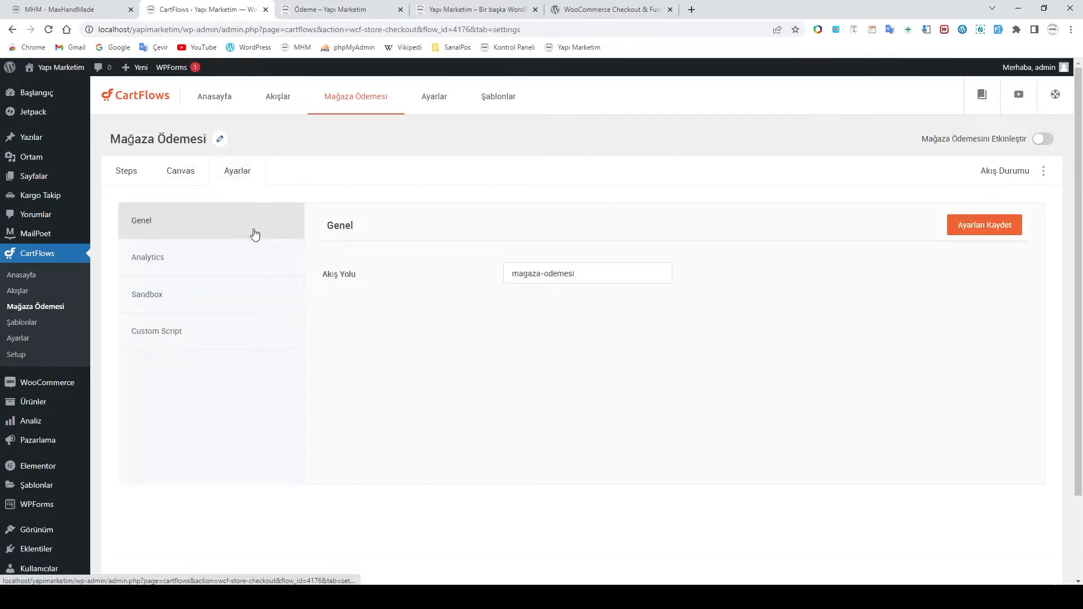
click(174, 266)
click(177, 299)
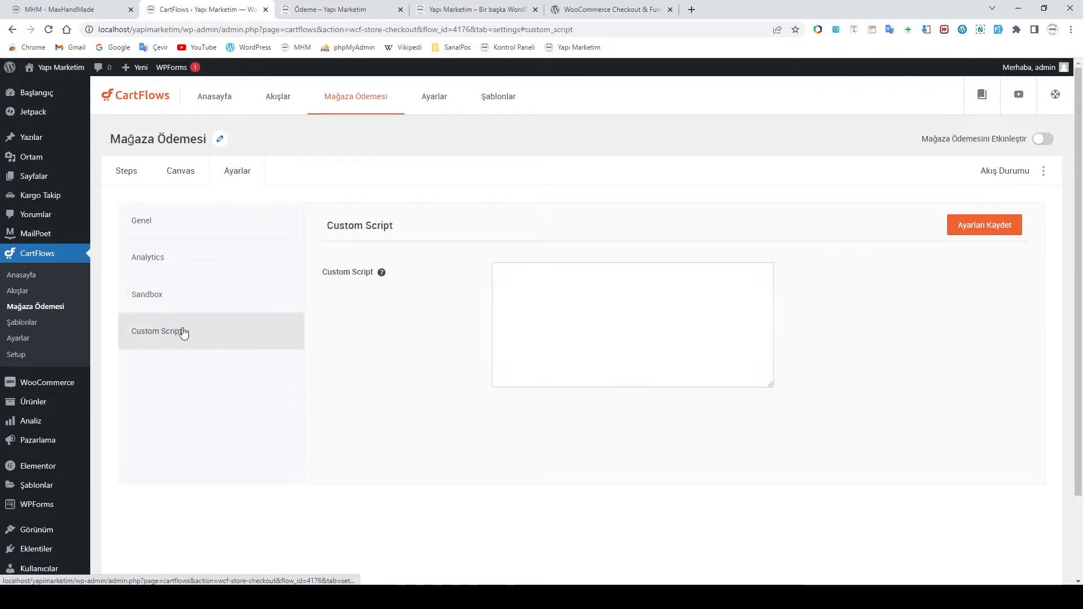
click(127, 176)
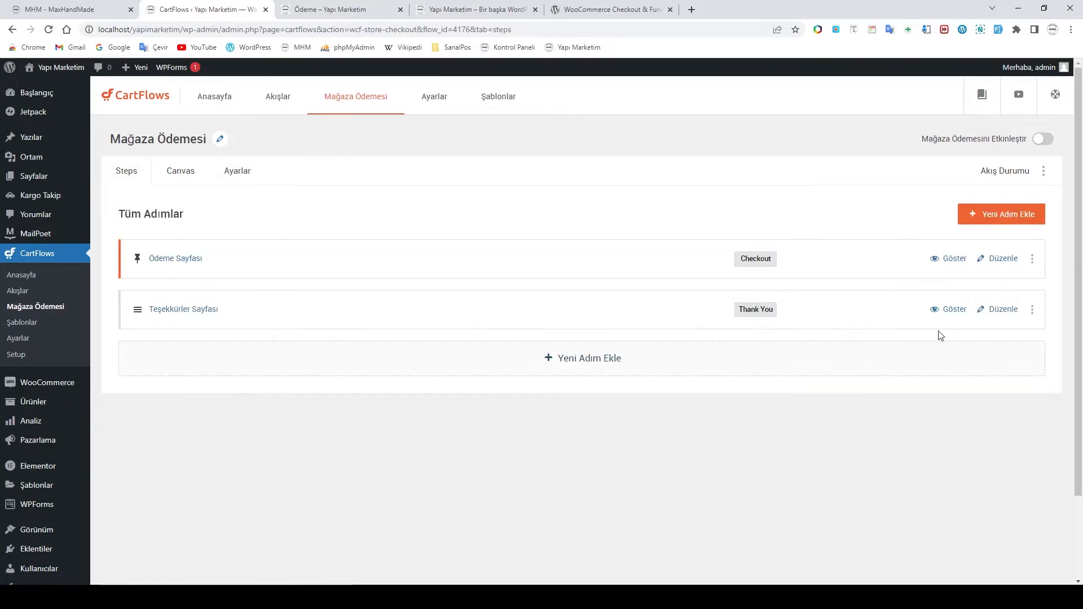
click(984, 262)
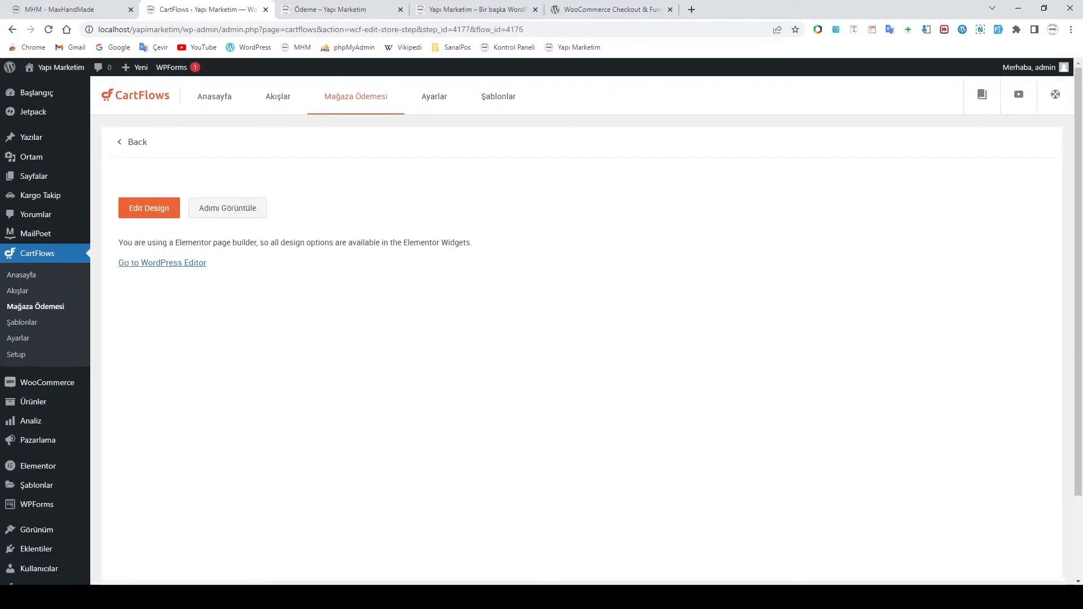
Compare with the live checkout page in Opera, then launch the Ödeme Sayfası design in Elementor
click(398, 545)
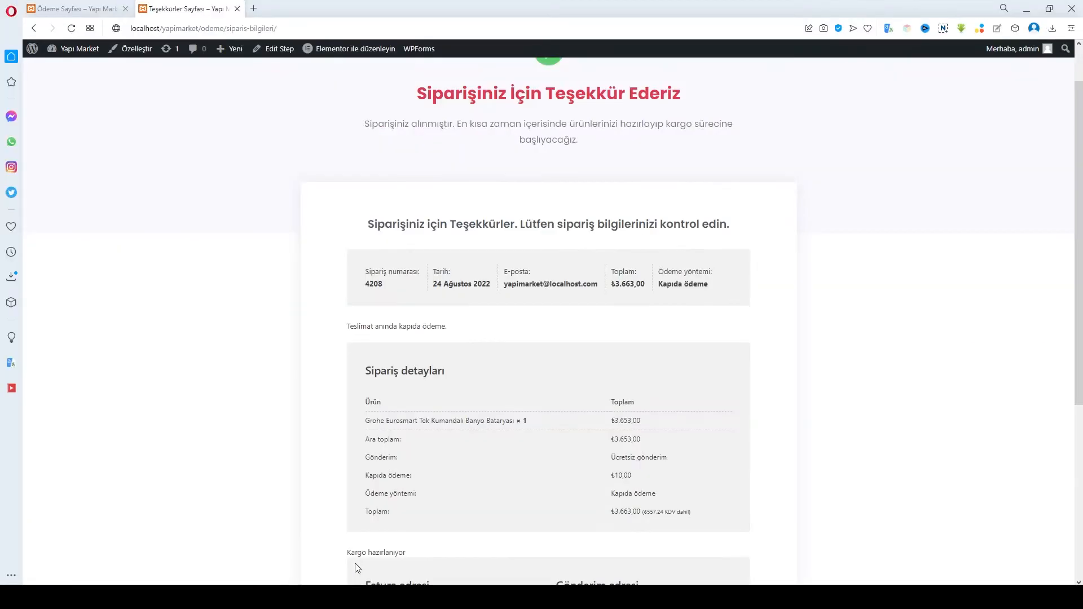
click(72, 9)
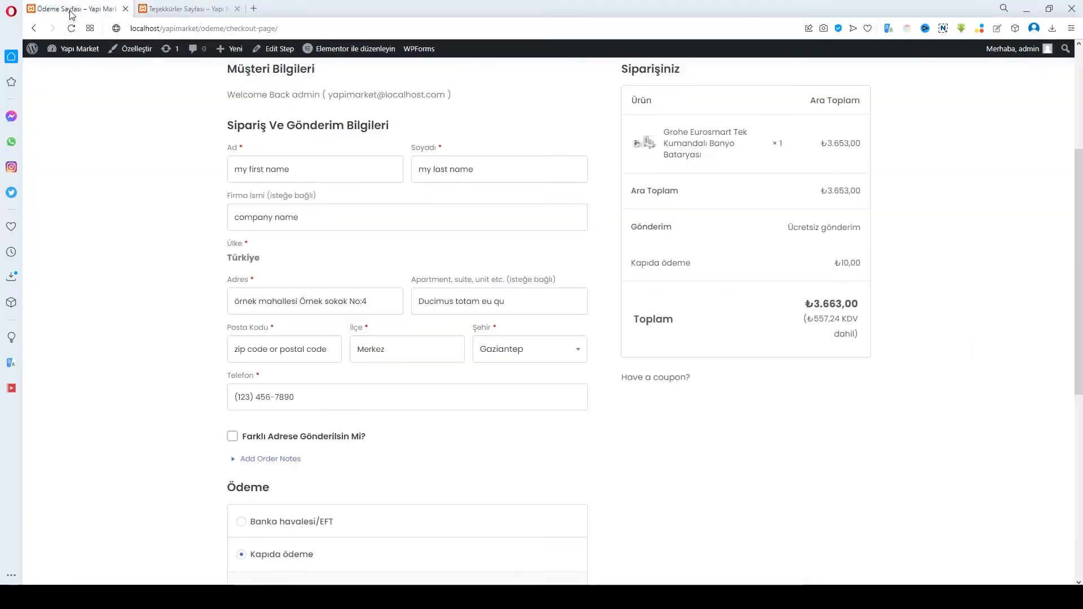
scroll(550, 306, up, 4)
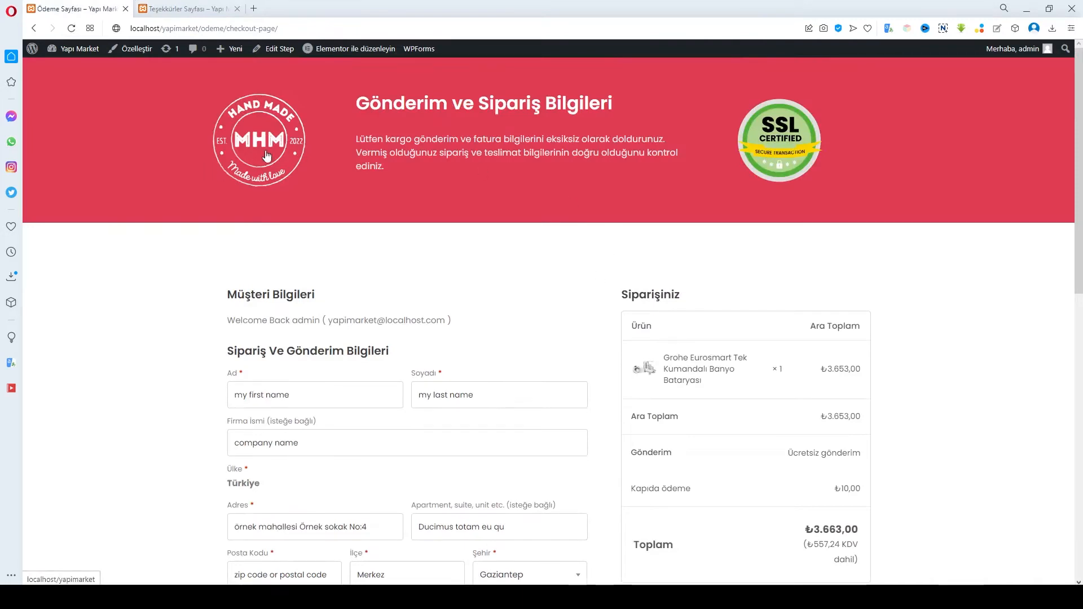
scroll(809, 246, down, 10)
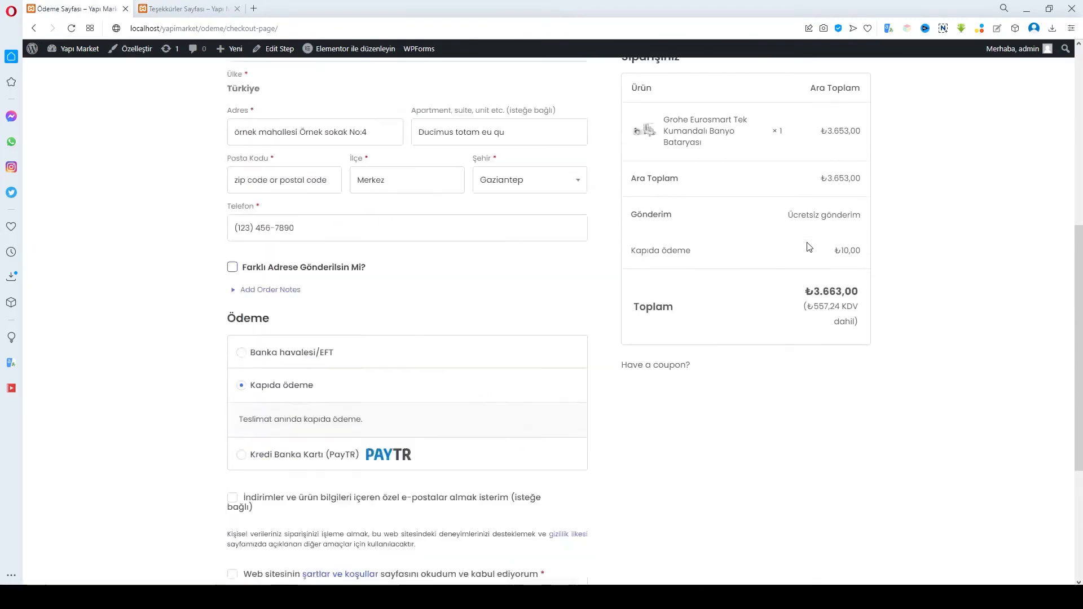
scroll(570, 315, up, 10)
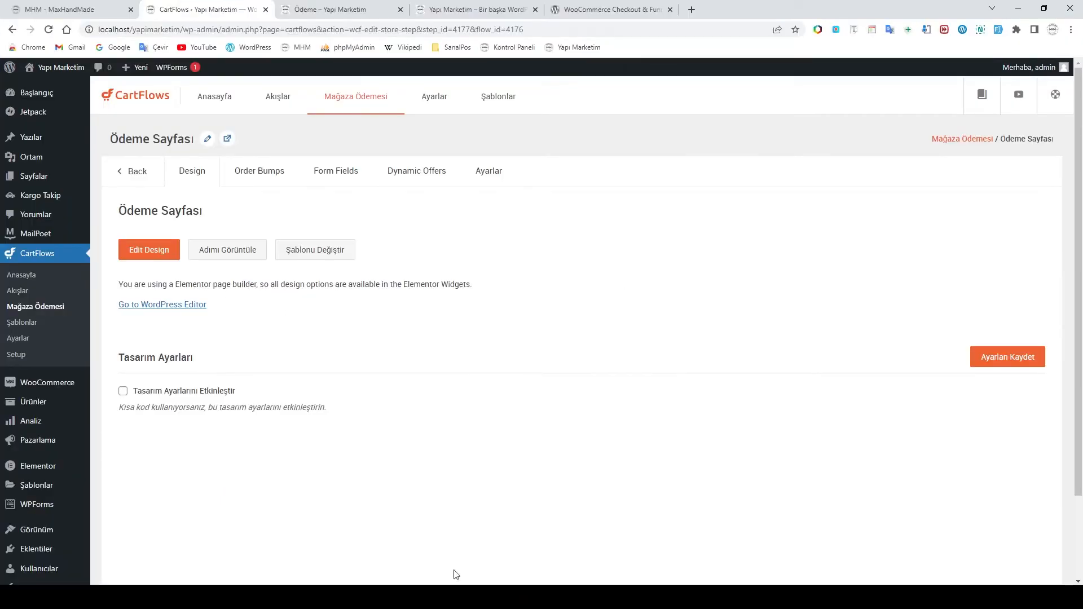
click(152, 258)
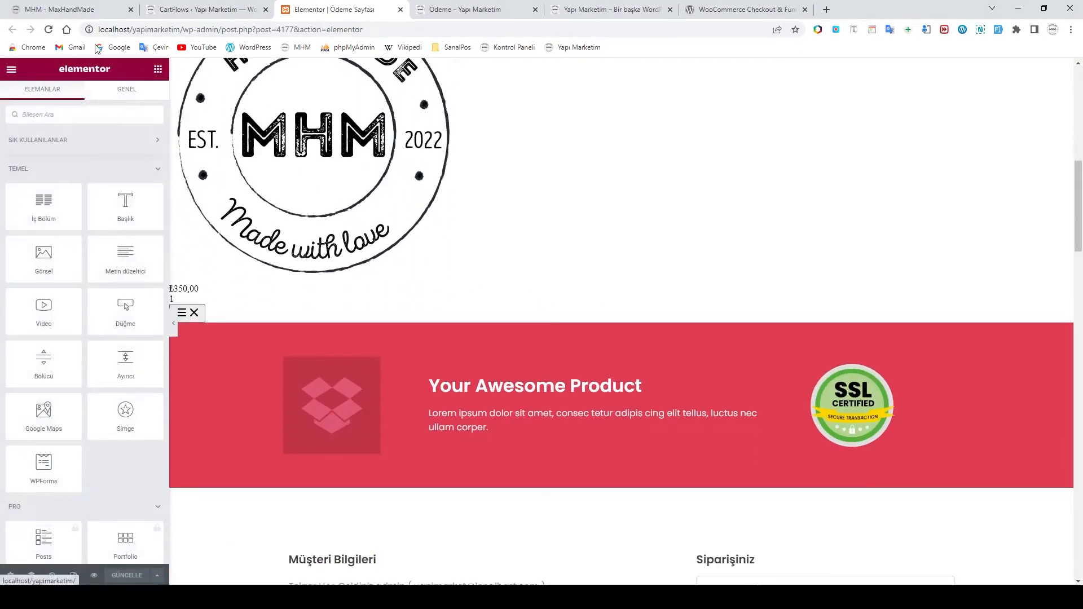
Reload the Elementor editor and open the header's dropbox placeholder image for editing
click(50, 30)
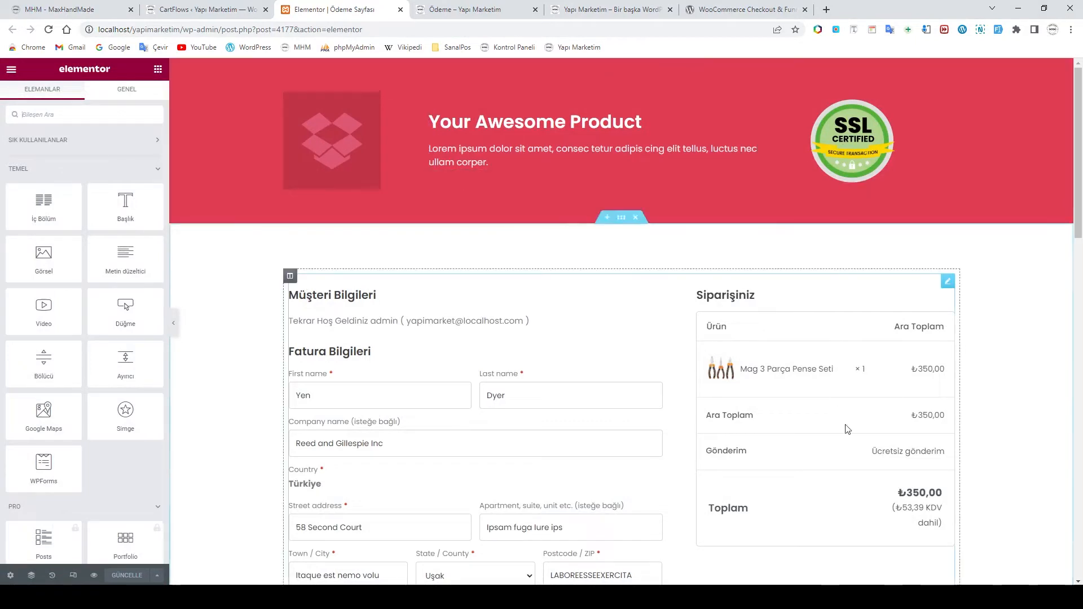
scroll(482, 397, down, 2)
scroll(482, 396, down, 2)
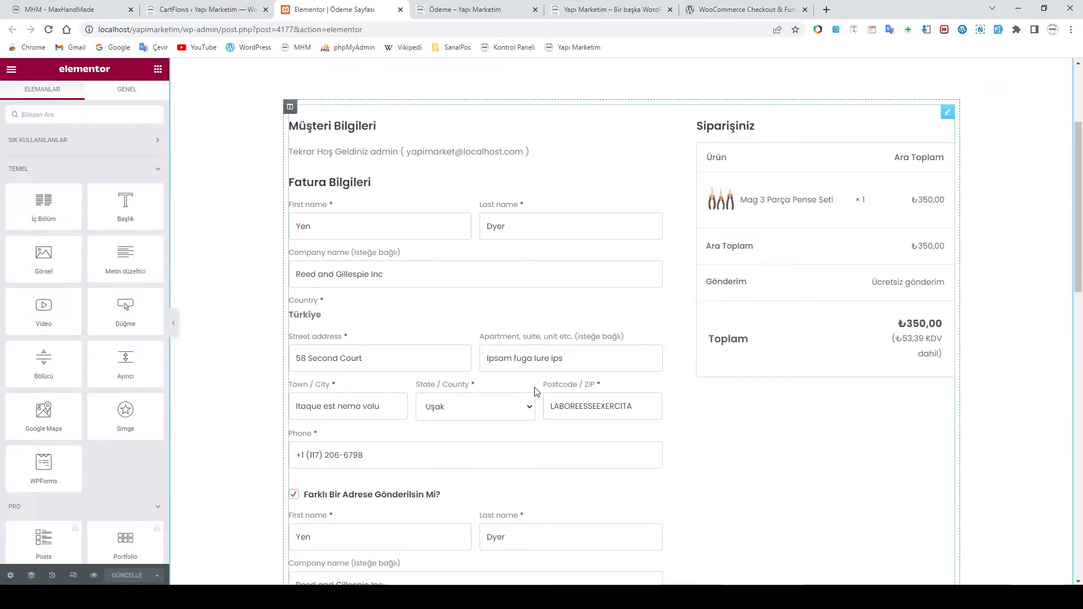
scroll(531, 393, down, 3)
scroll(537, 392, down, 9)
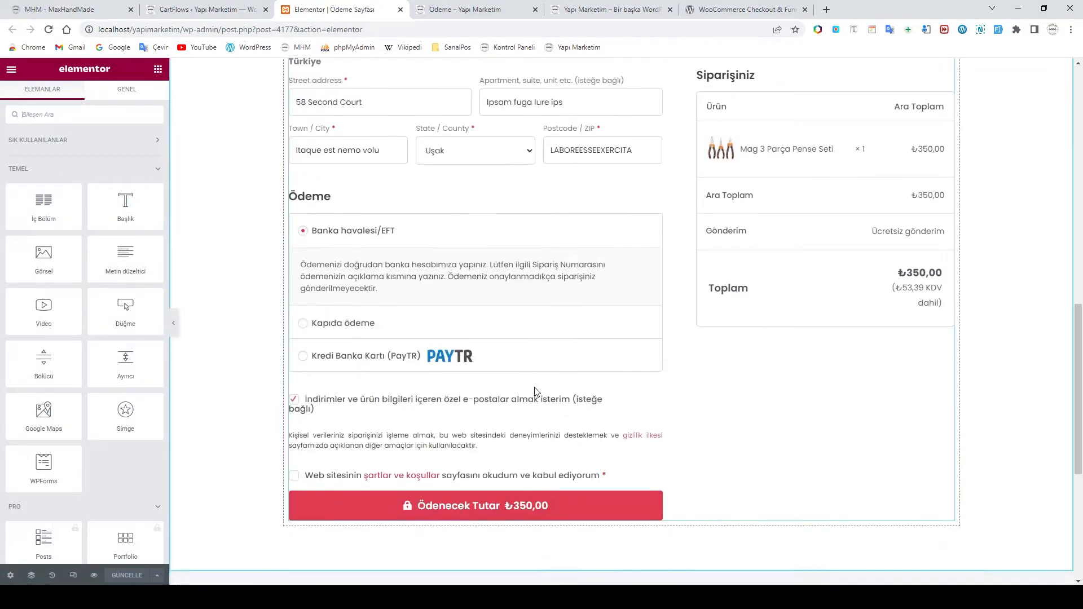
scroll(533, 387, up, 4)
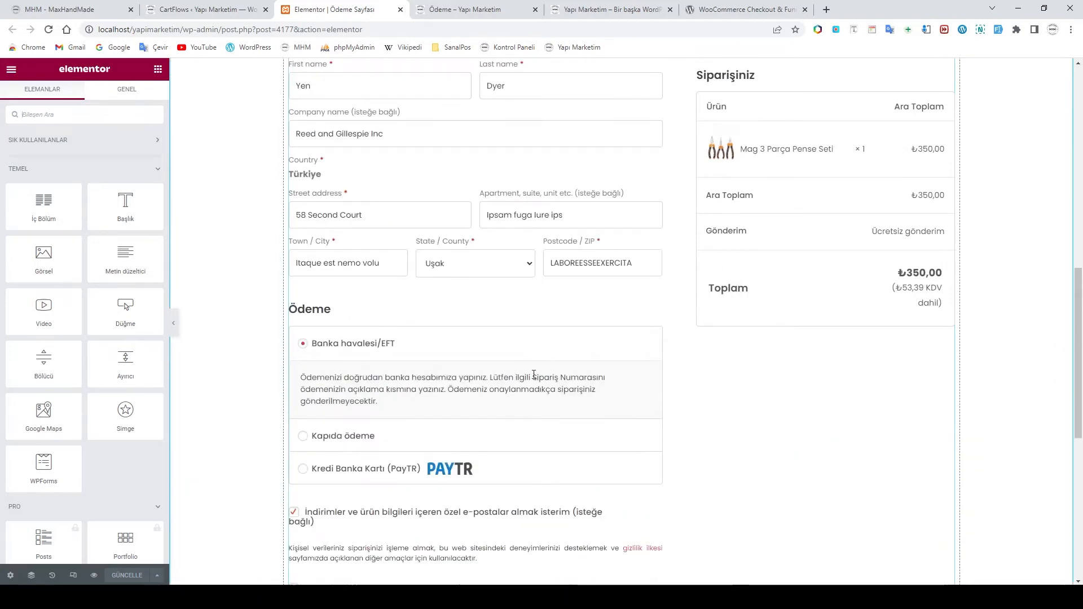
scroll(472, 345, up, 4)
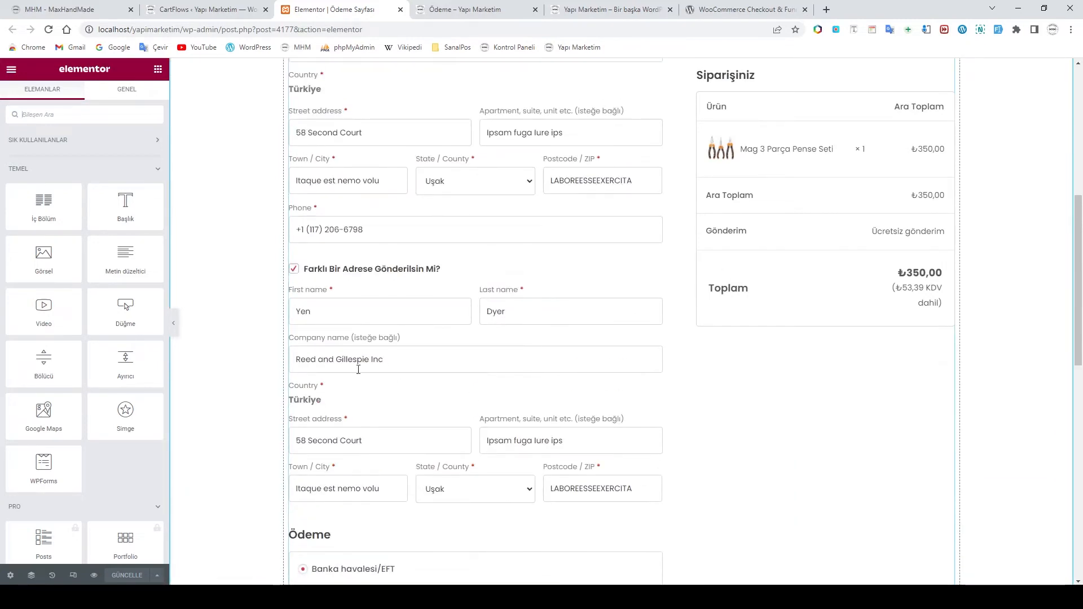
scroll(327, 265, down, 3)
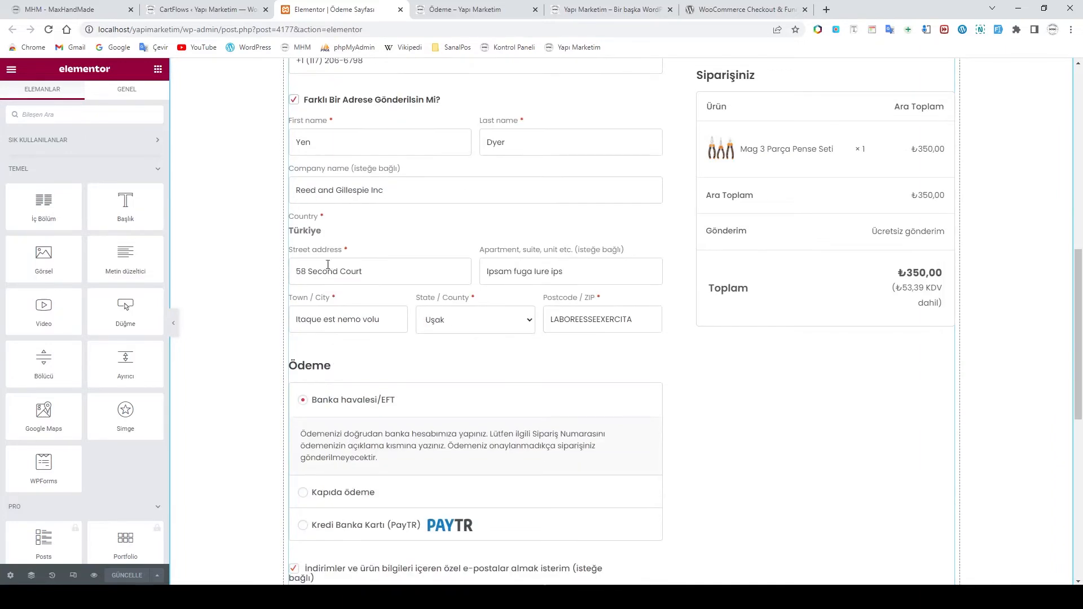
scroll(480, 343, down, 5)
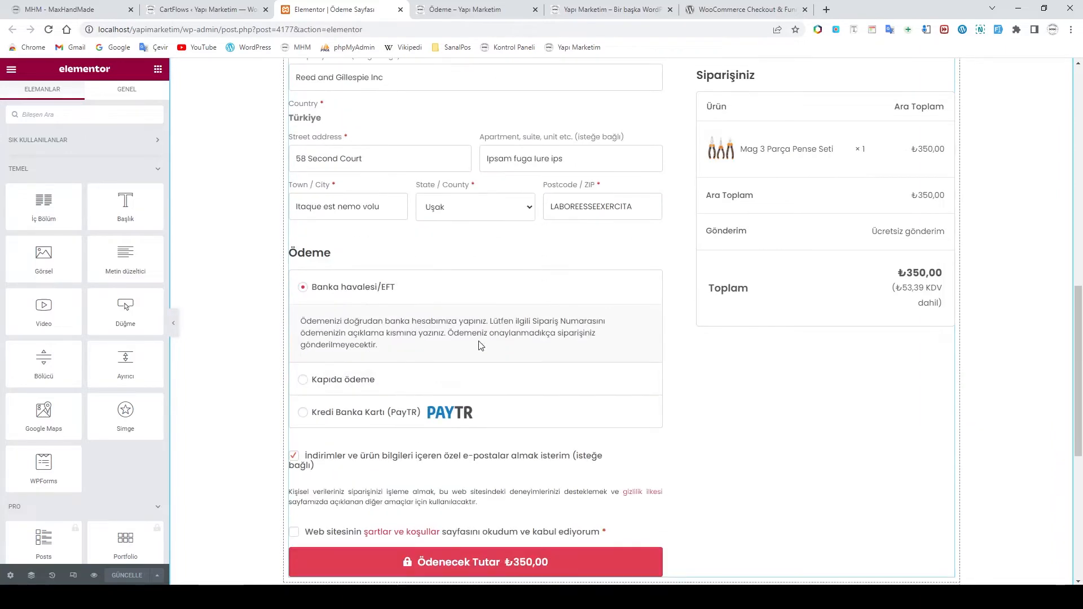
scroll(556, 398, up, 10)
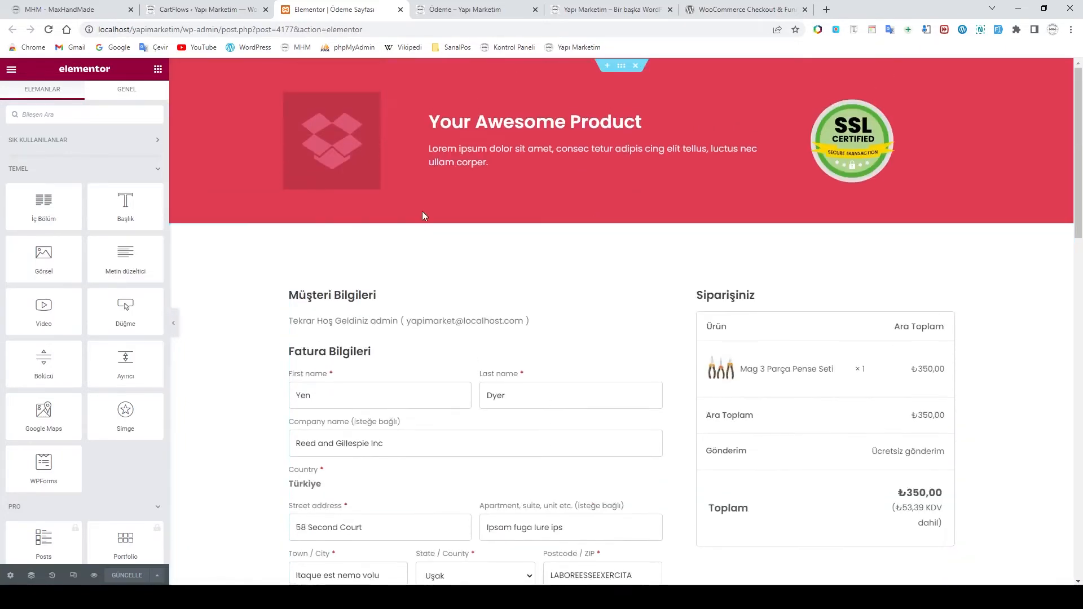
click(331, 136)
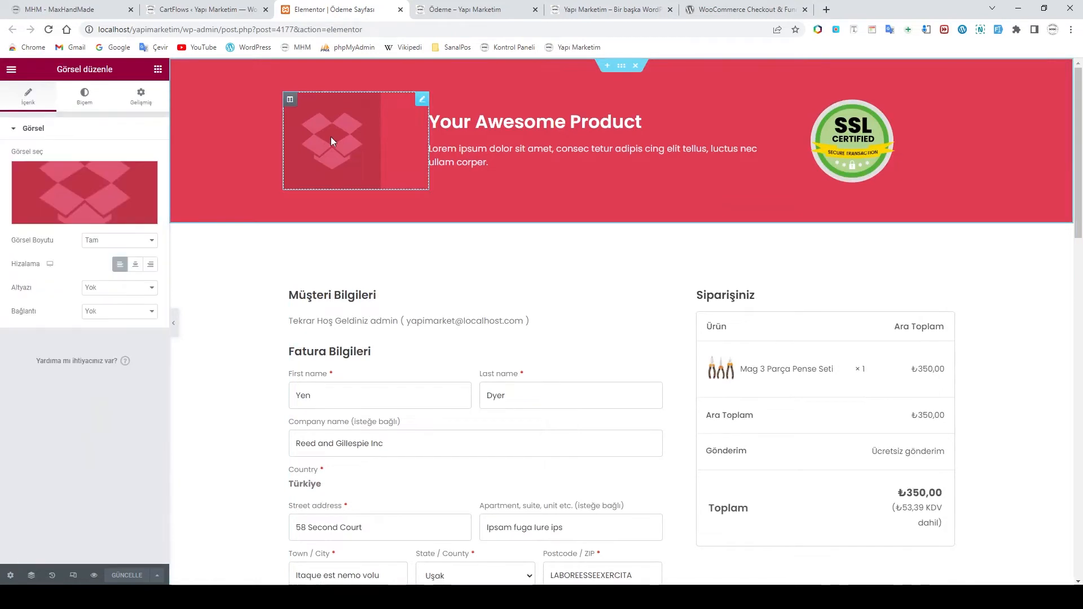
Swap the header placeholder image for the MHM Hand Made logo from the media library
click(71, 197)
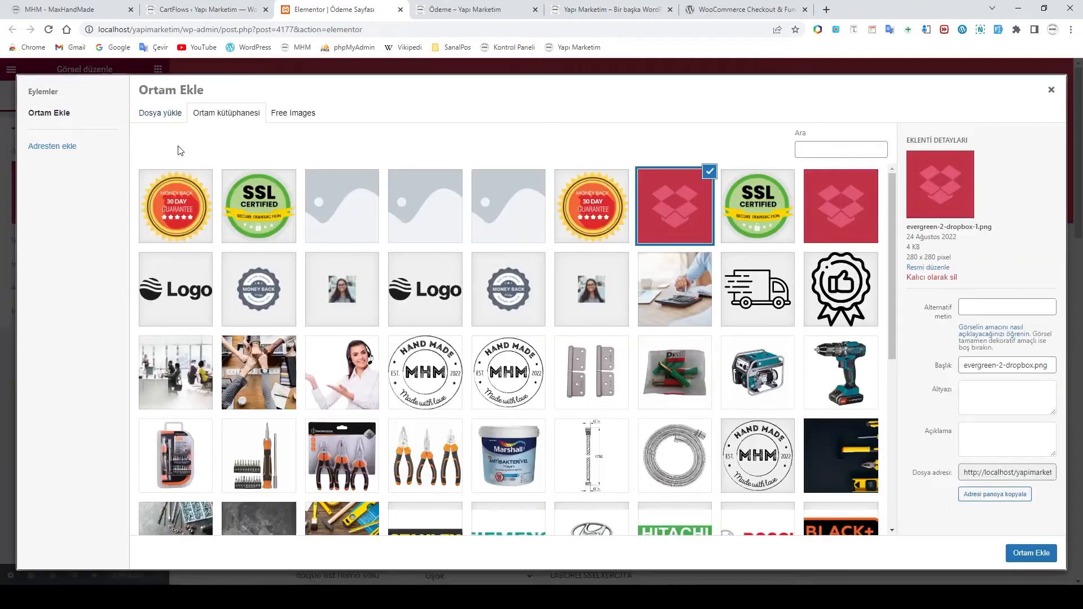
scroll(550, 319, down, 1)
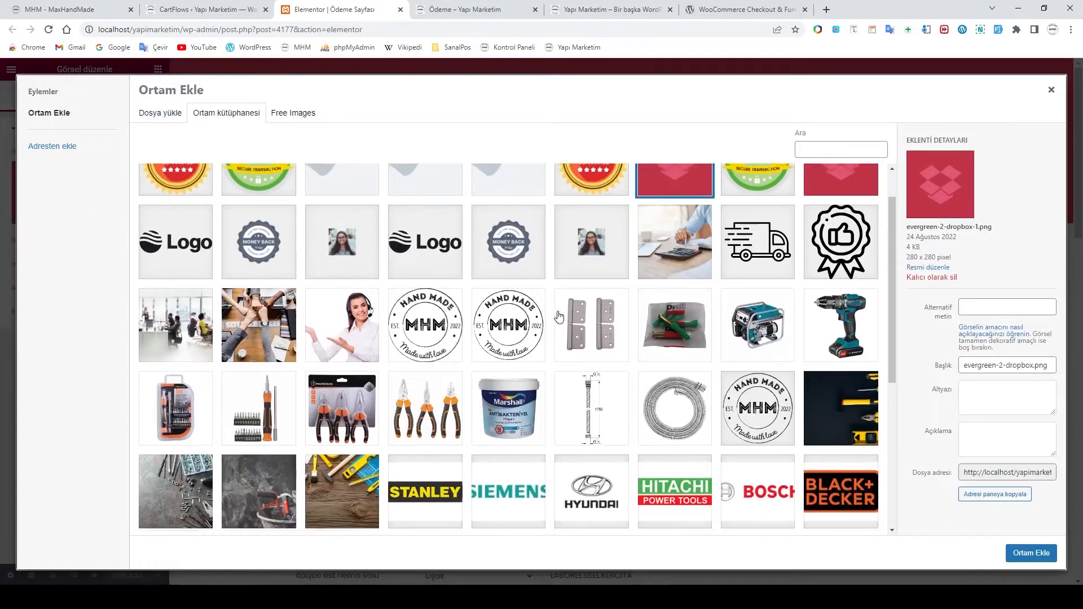
scroll(542, 323, down, 2)
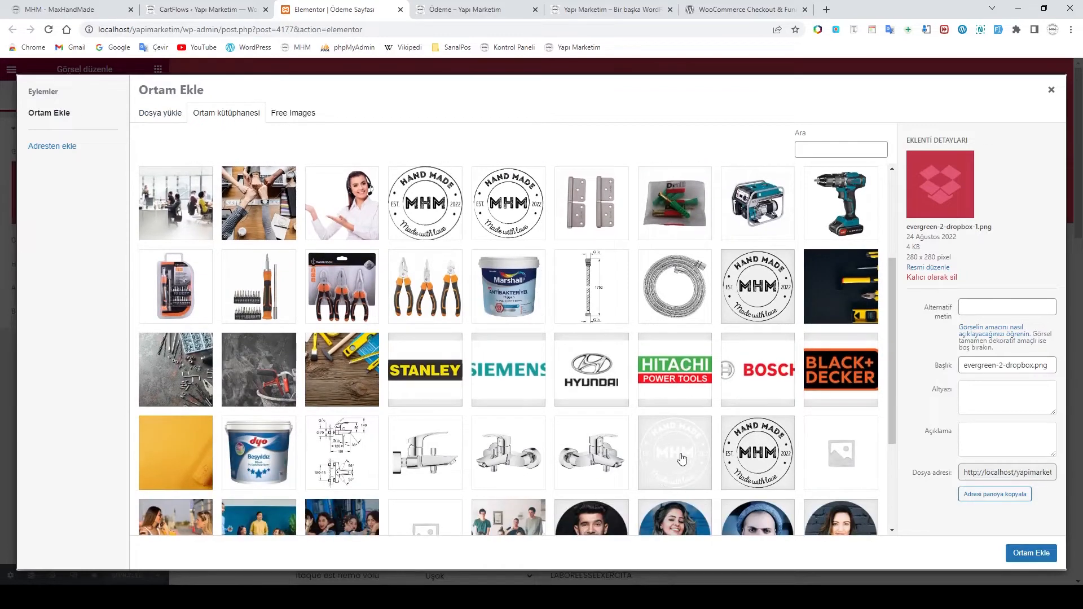
click(670, 449)
click(1030, 555)
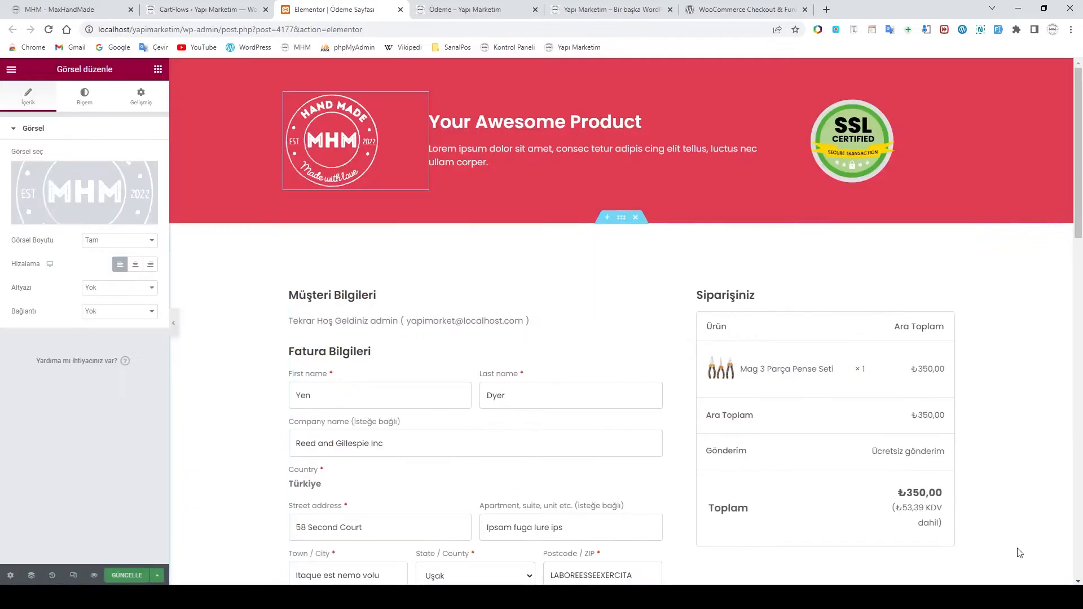
click(492, 161)
click(339, 152)
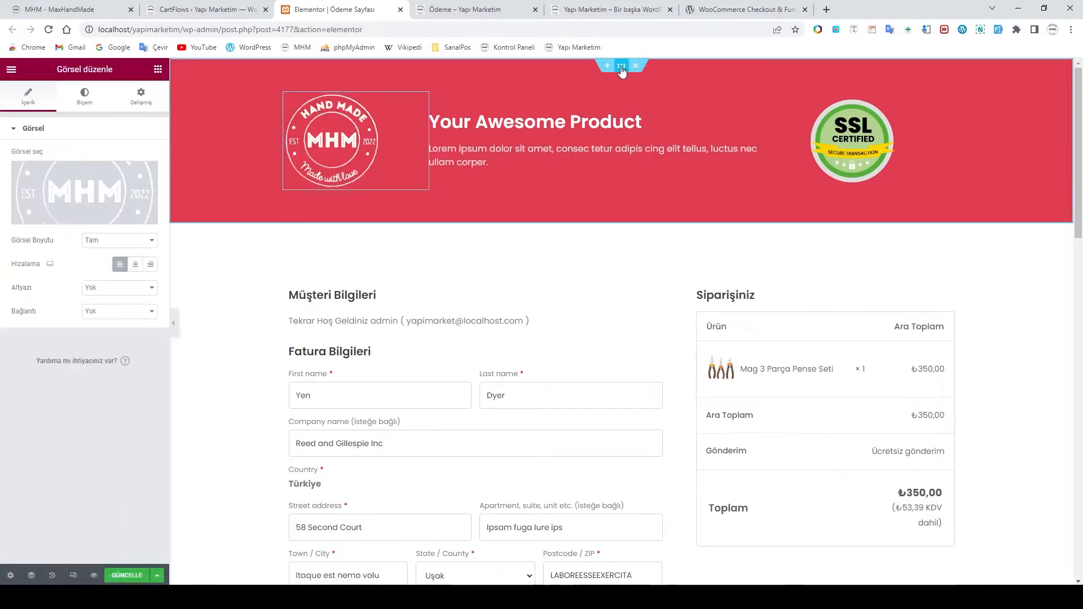
Set the header section's background colour to a dark greyish navy blue
click(590, 78)
click(85, 97)
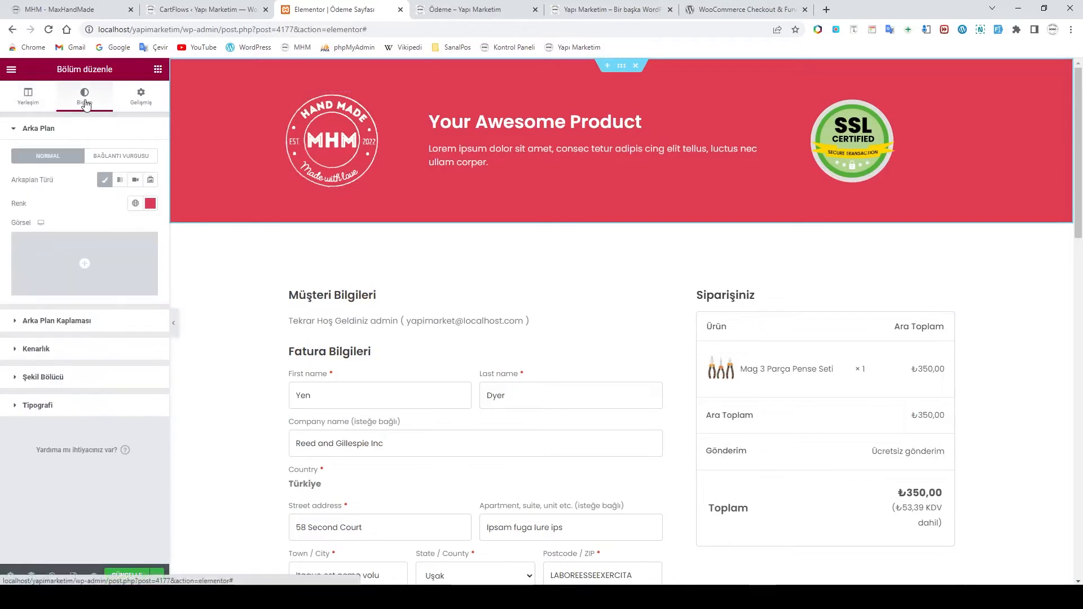
click(150, 204)
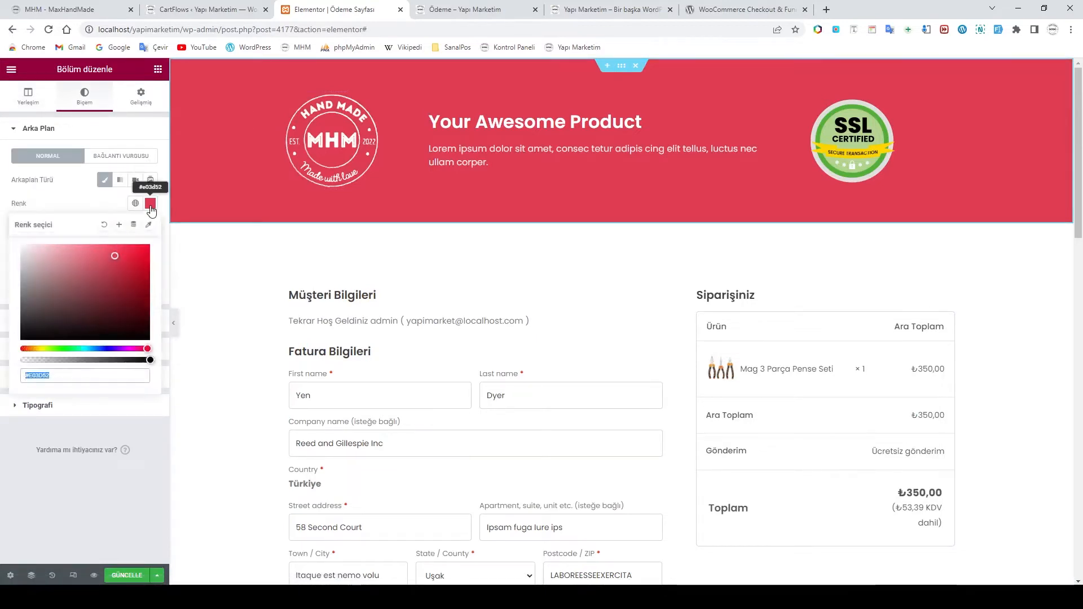
click(100, 348)
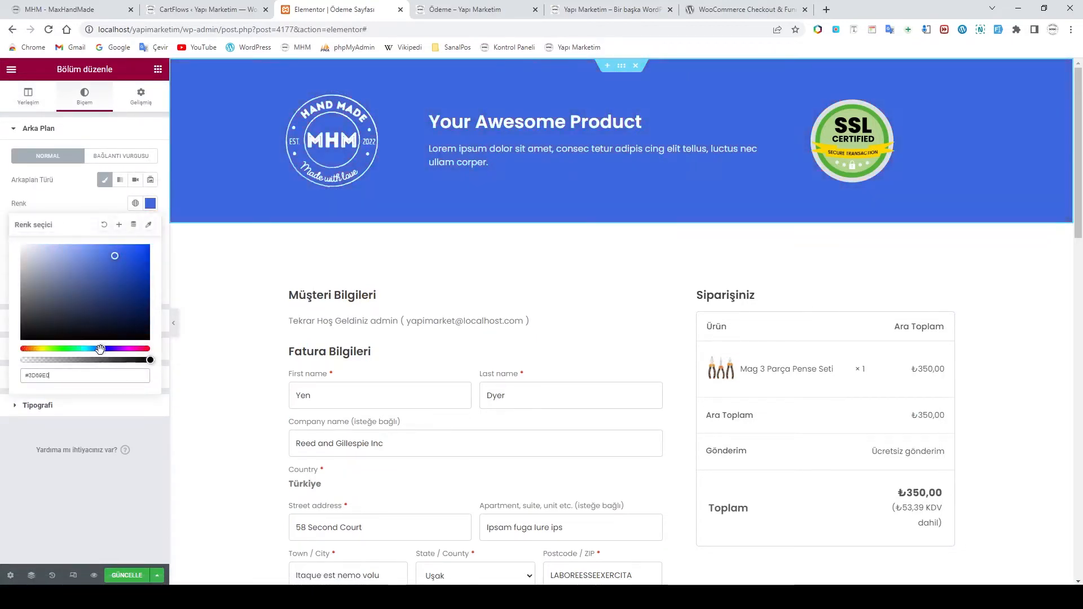
mouse_move(87, 304)
mouse_down()
mouse_move(92, 273)
mouse_move(70, 295)
mouse_move(84, 278)
mouse_move(77, 302)
mouse_up()
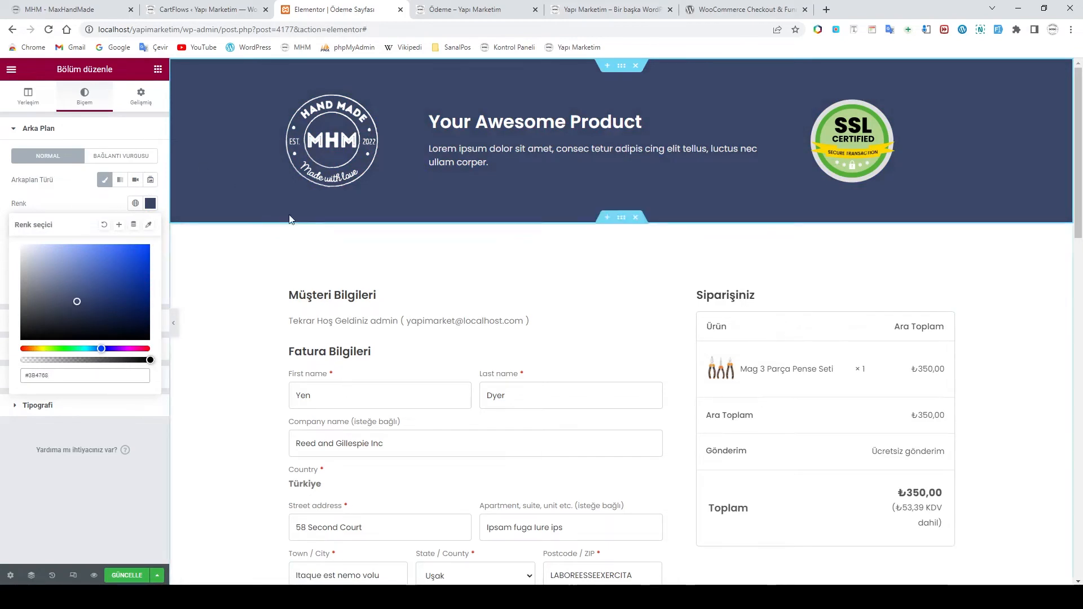
Replace the 'Your Awesome Product' heading with 'Ödeme', checking the live checkout page for reference
click(476, 133)
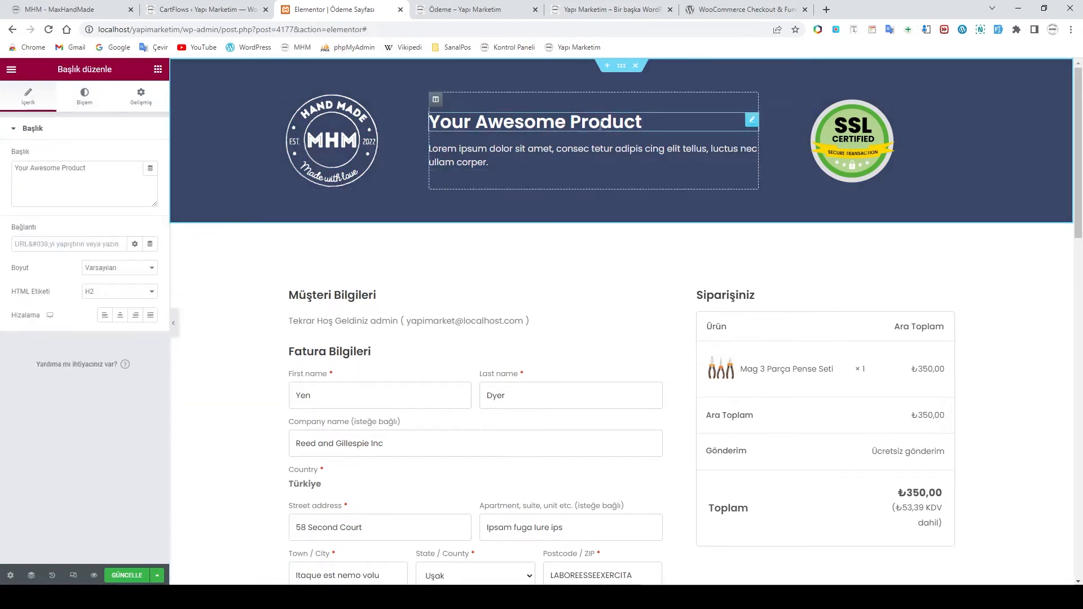
drag(661, 125, 395, 125)
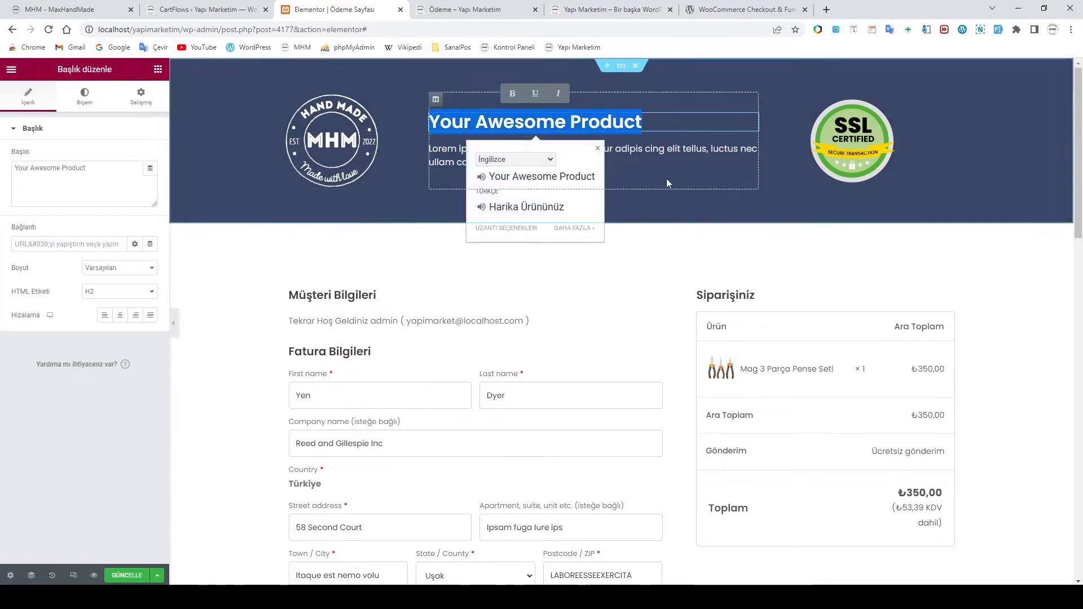
text(Ödeme)
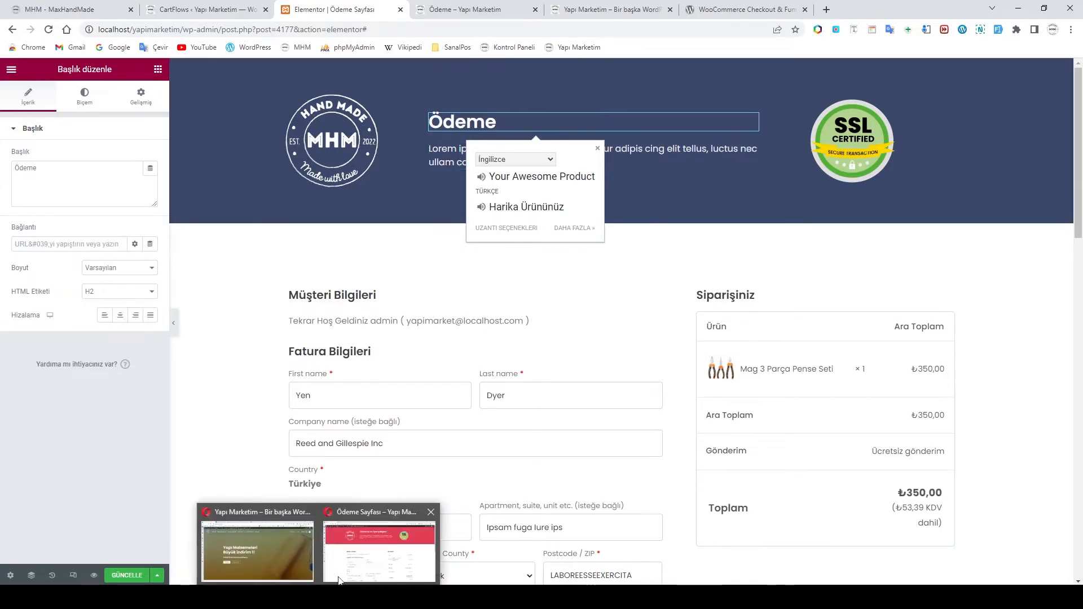
click(379, 543)
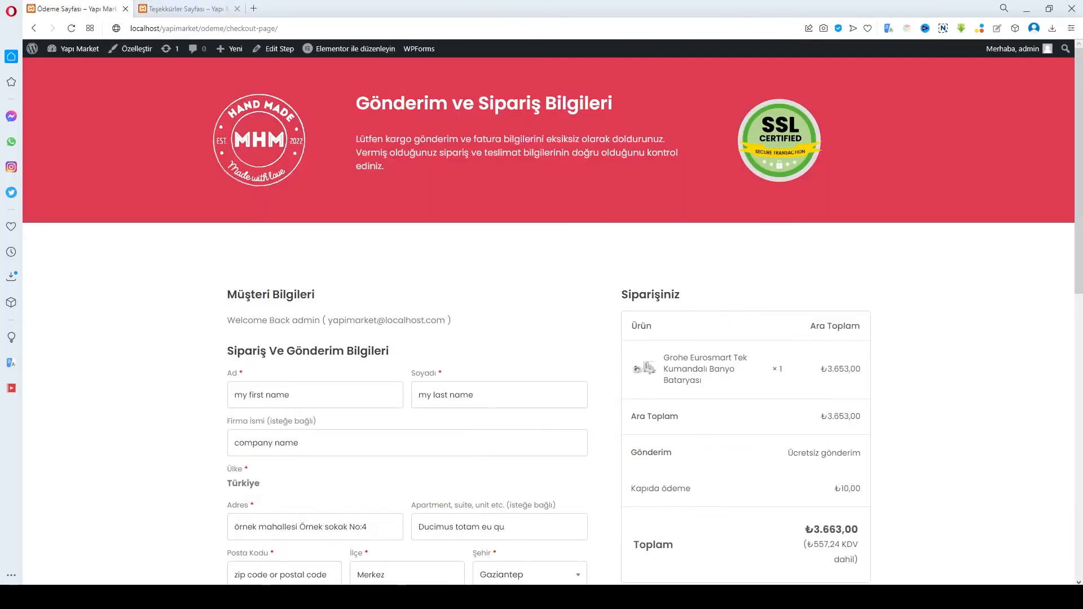
key(alt+Tab)
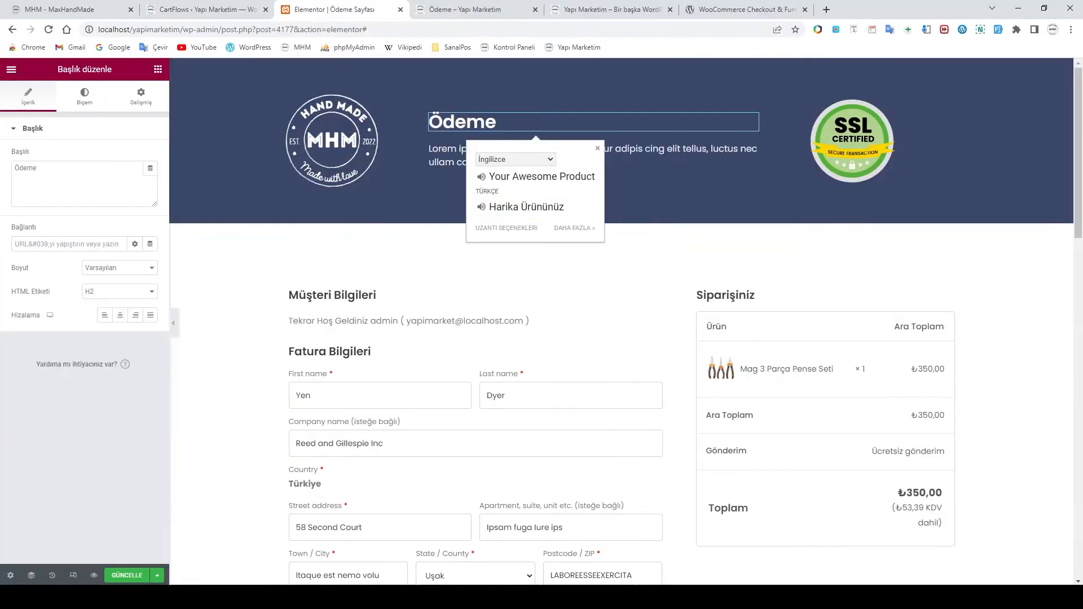
Change the heading to 'Gönderim ve Sipariş Bilgileri' and bring up the live checkout page
click(503, 121)
double_click(504, 121)
text(G)
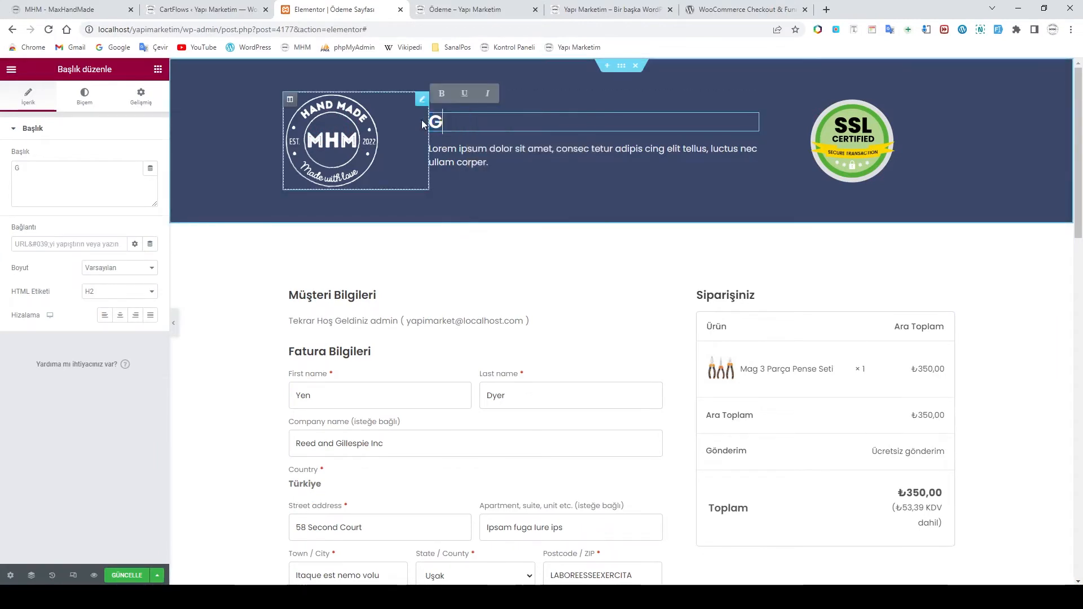
text(önderim ve )
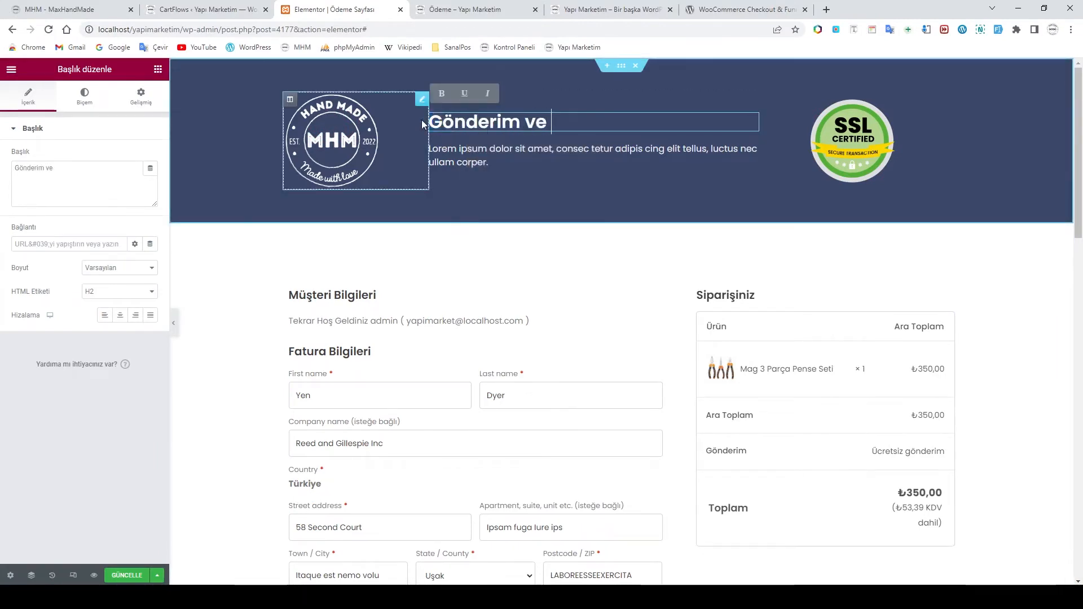
text(Sipar)
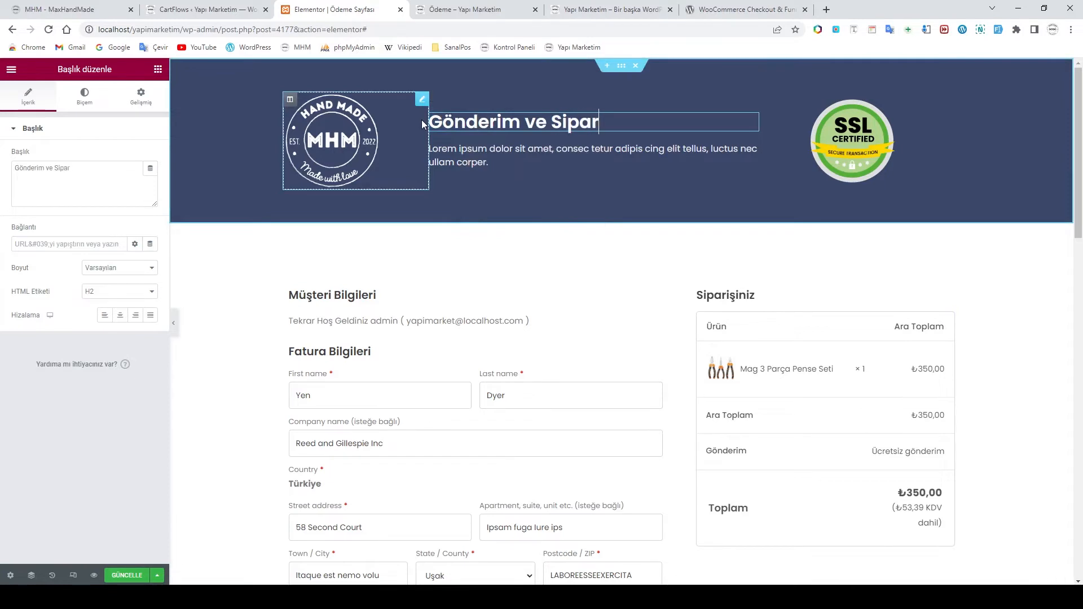
text(iş Bilgileri)
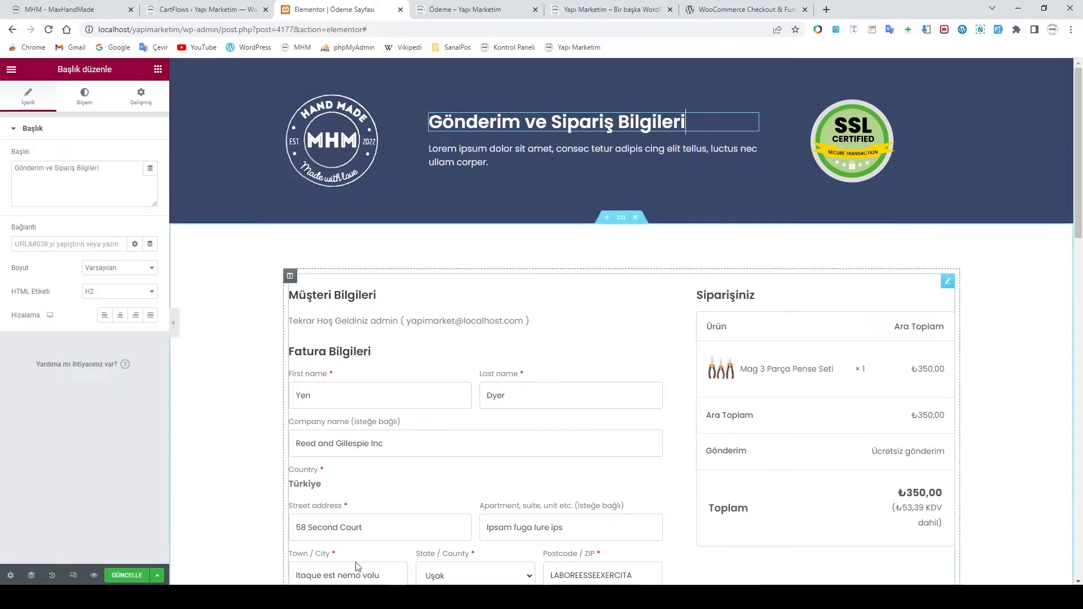
click(648, 153)
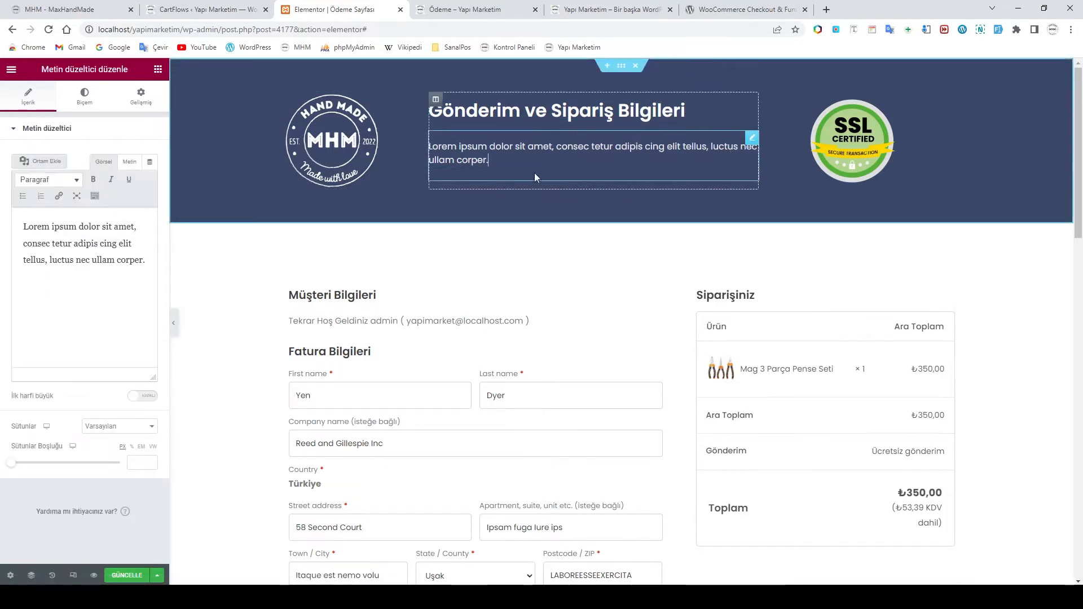
click(319, 597)
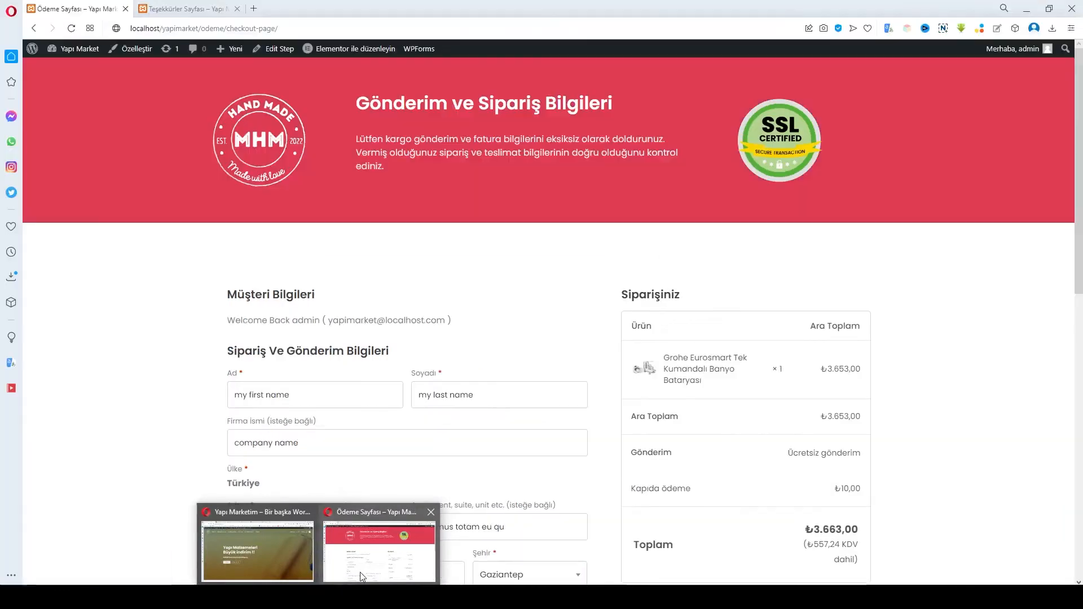
Copy the Turkish shipping and billing note from the live page over the Lorem ipsum description
click(361, 577)
drag(384, 167, 356, 140)
key(ctrl+c)
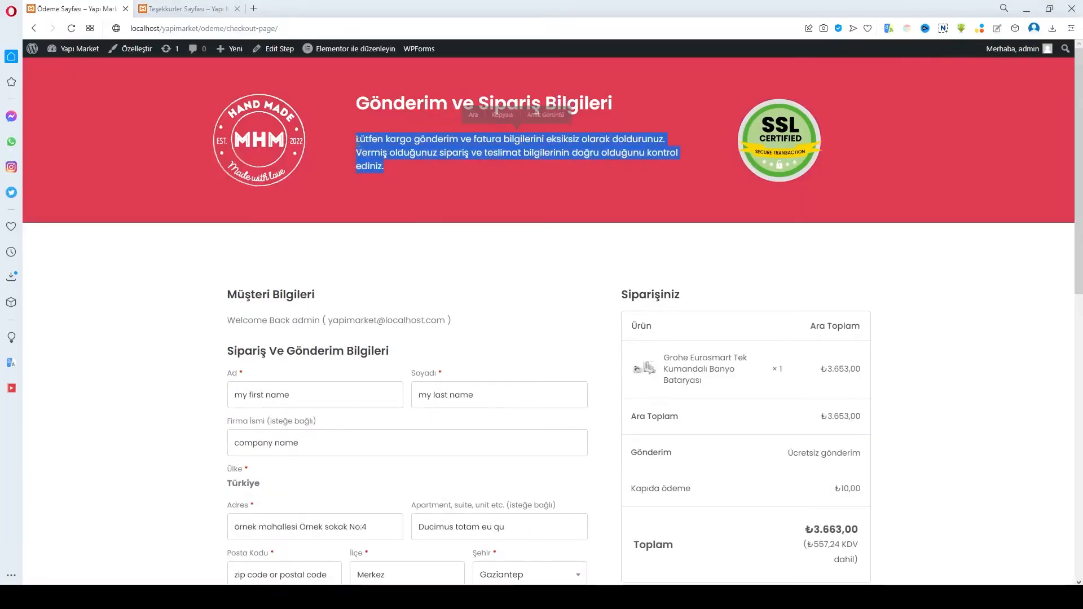
key(alt+Tab)
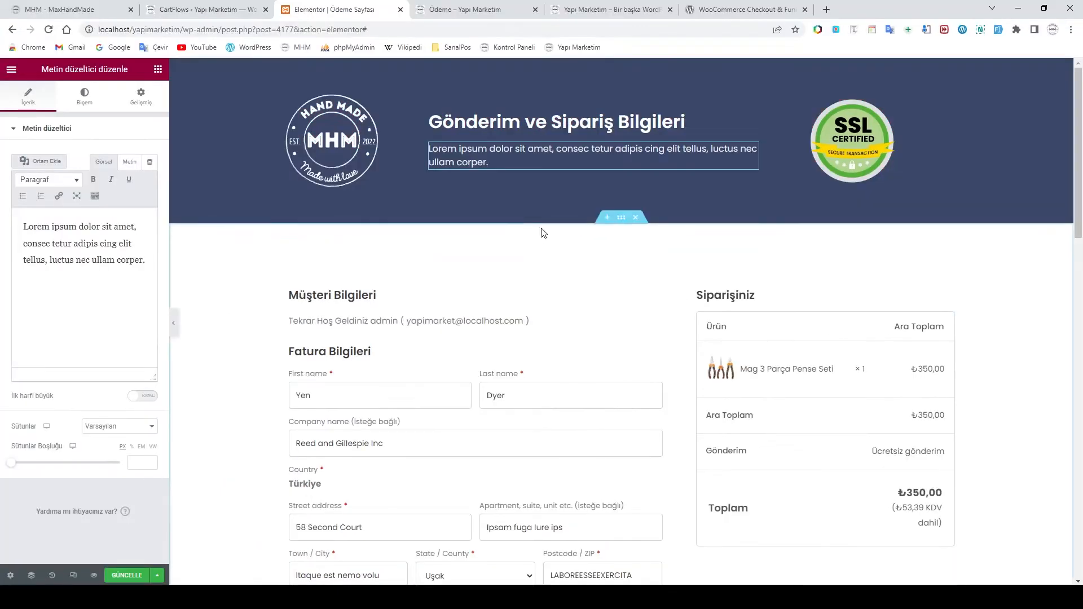
drag(491, 162, 427, 143)
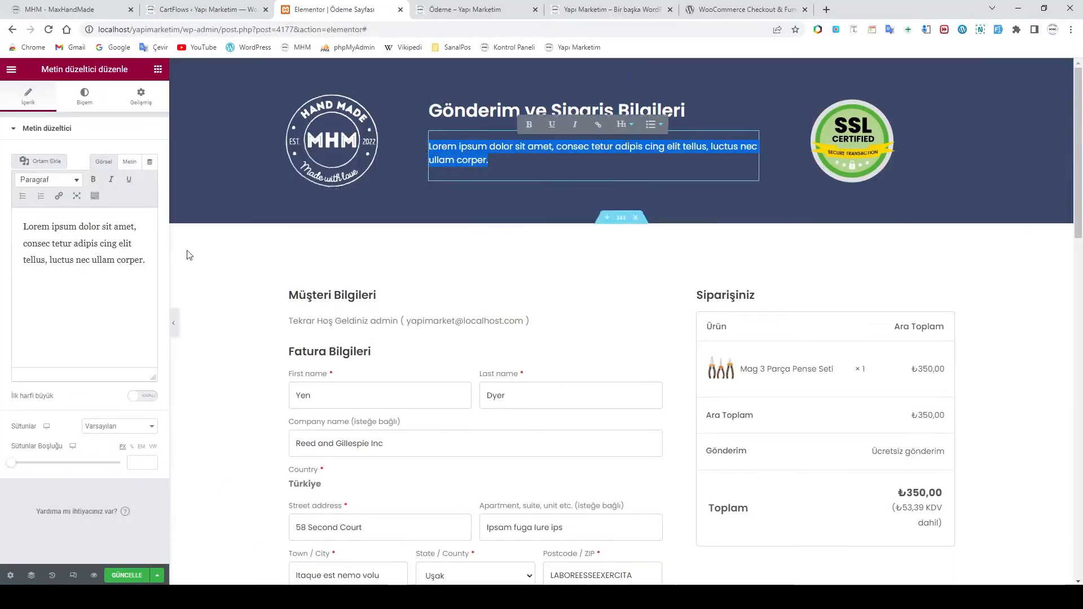
click(52, 244)
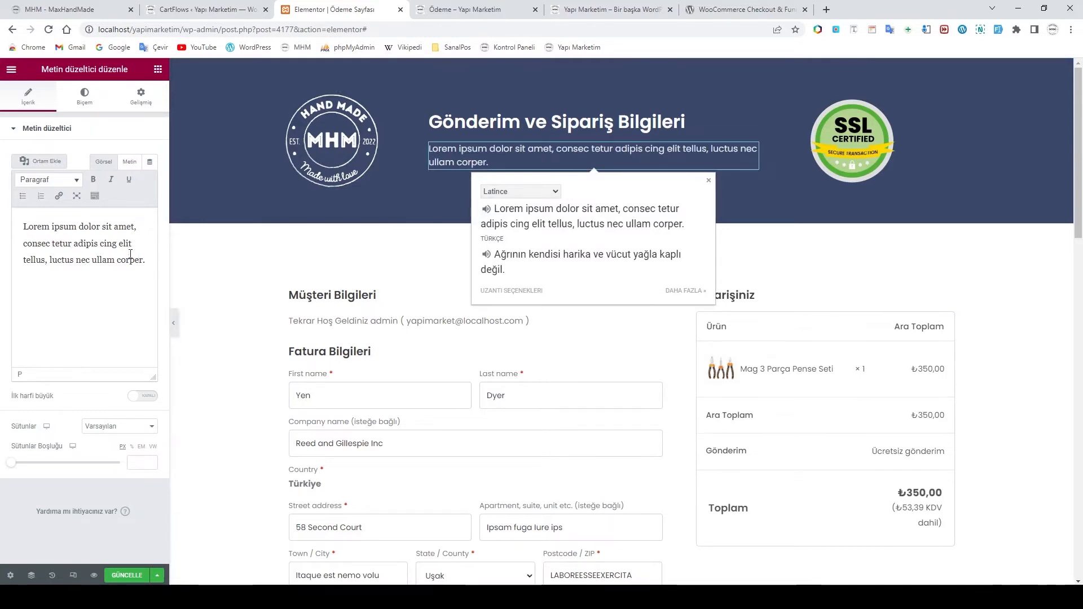
click(398, 232)
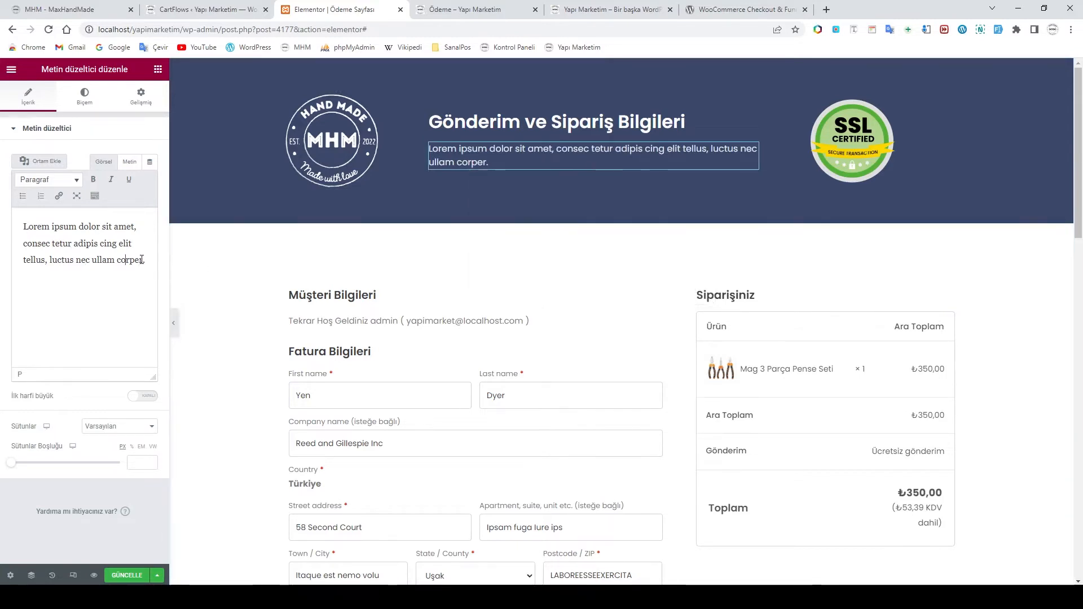
drag(144, 260, 15, 219)
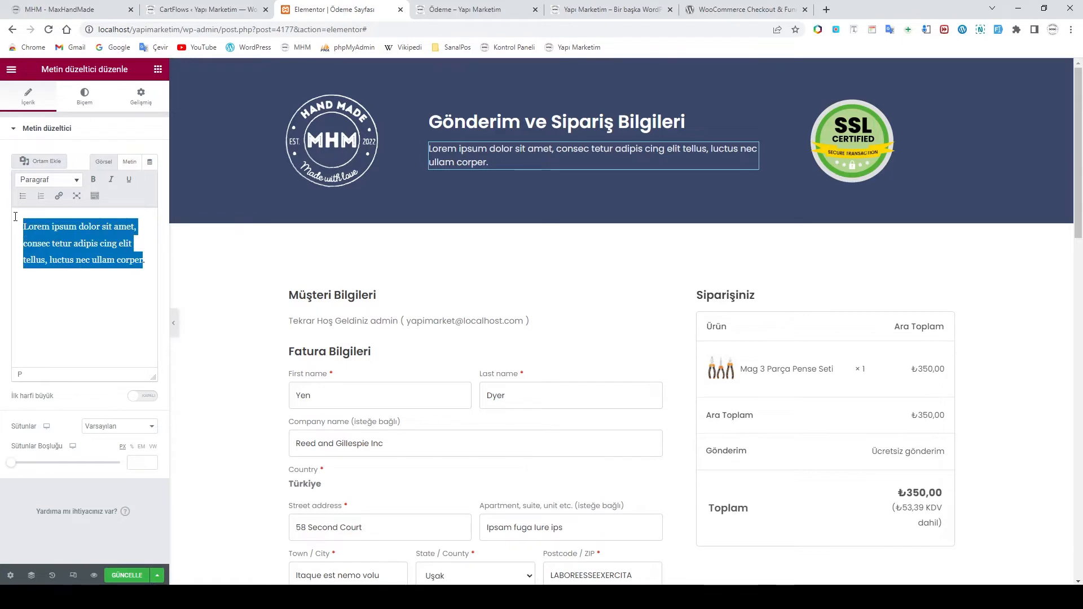
key(ctrl+v)
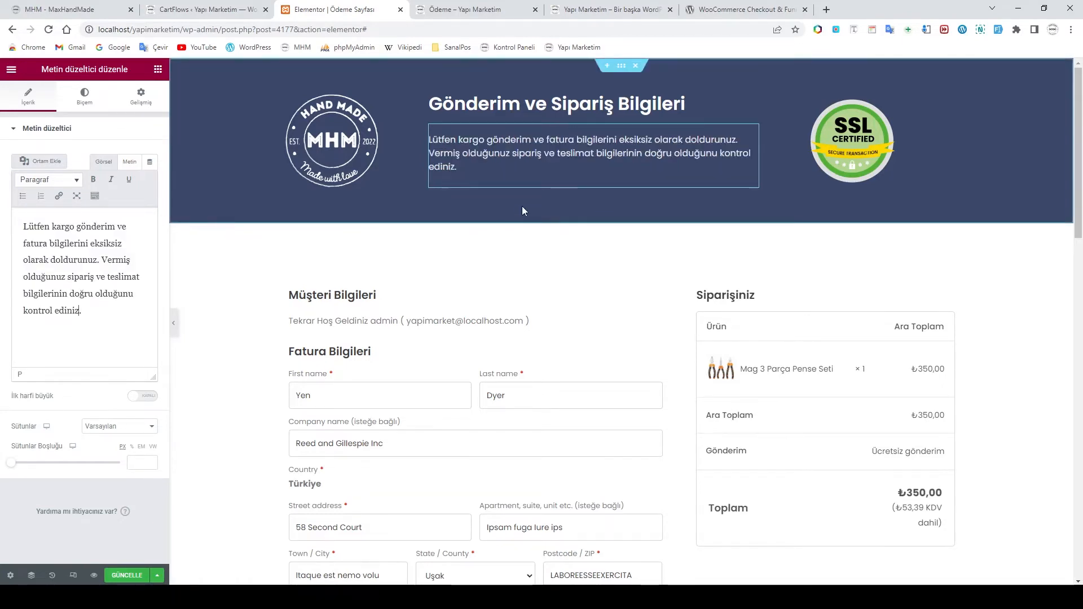
click(534, 176)
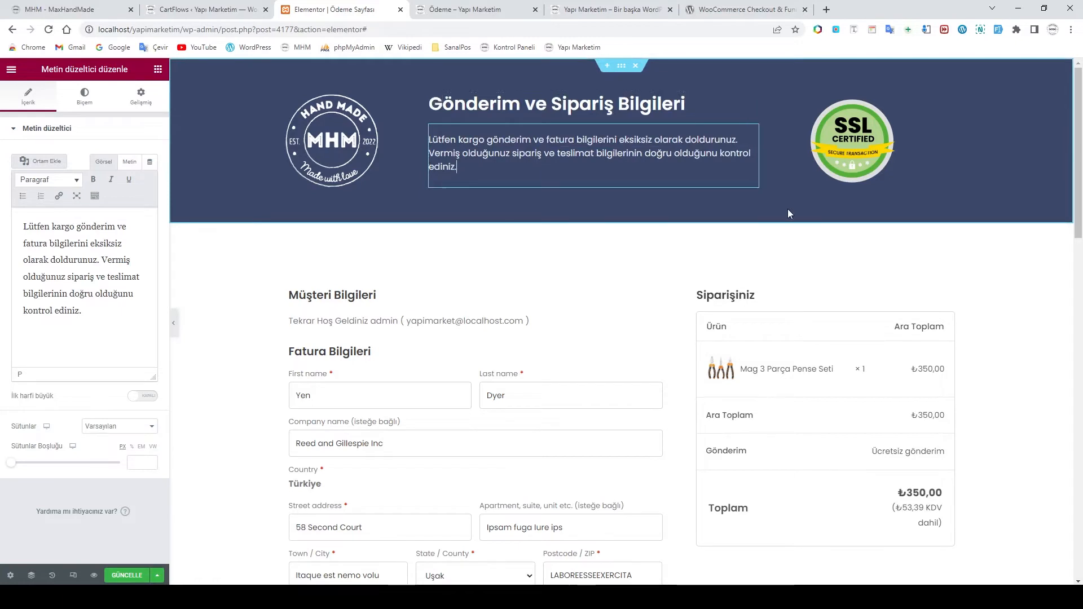
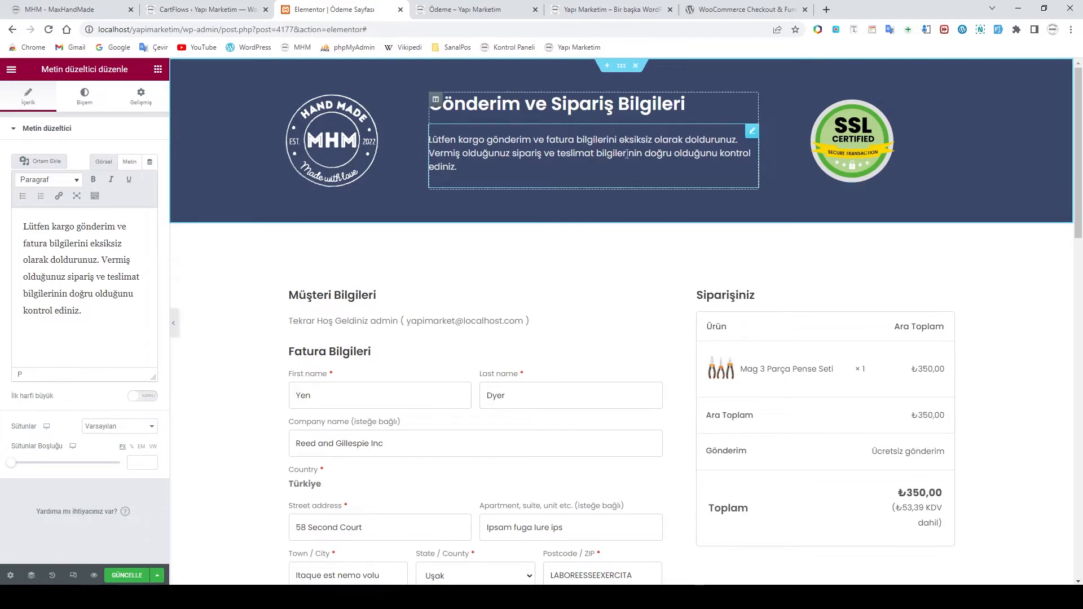
Select the SSL certified badge image in the checkout header to bring up its image settings
click(852, 150)
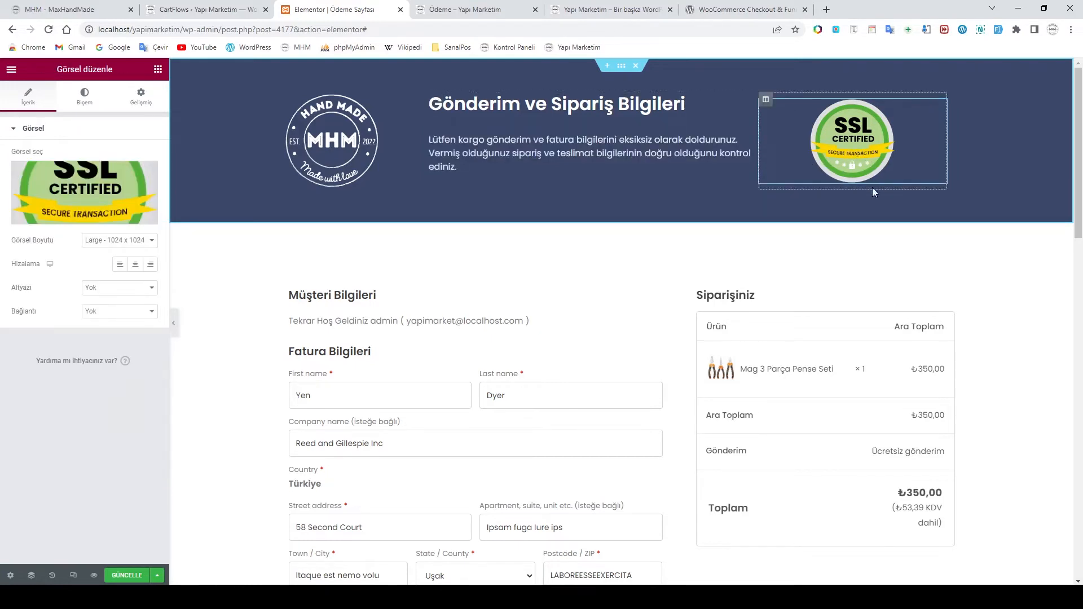
scroll(872, 188, down, 1)
scroll(862, 125, up, 1)
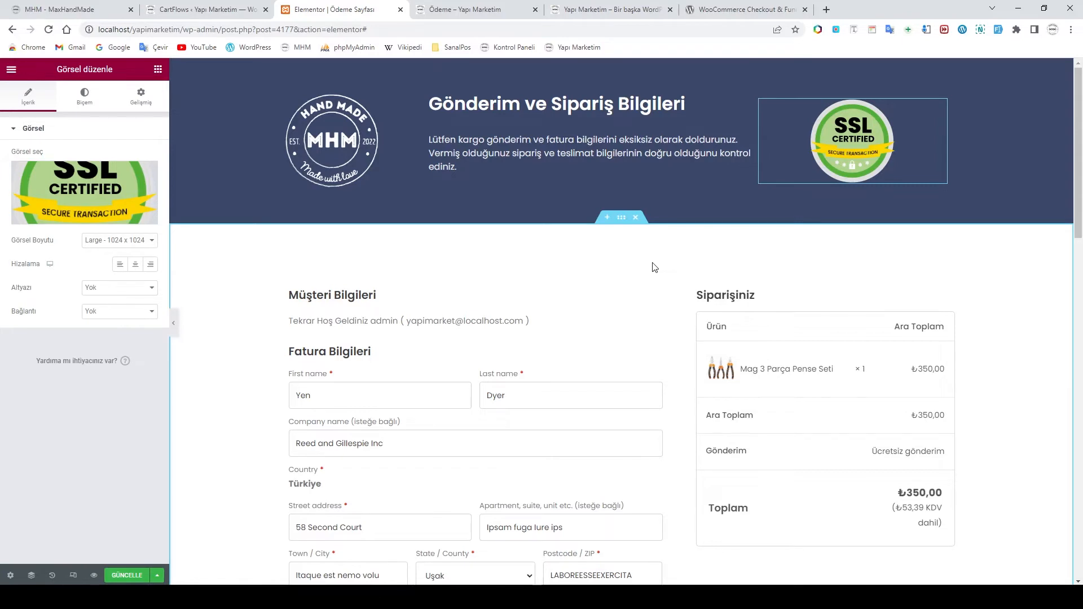
Select the checkout form's fields, accidentally dragging the form under We Protect Your Privacy
click(125, 29)
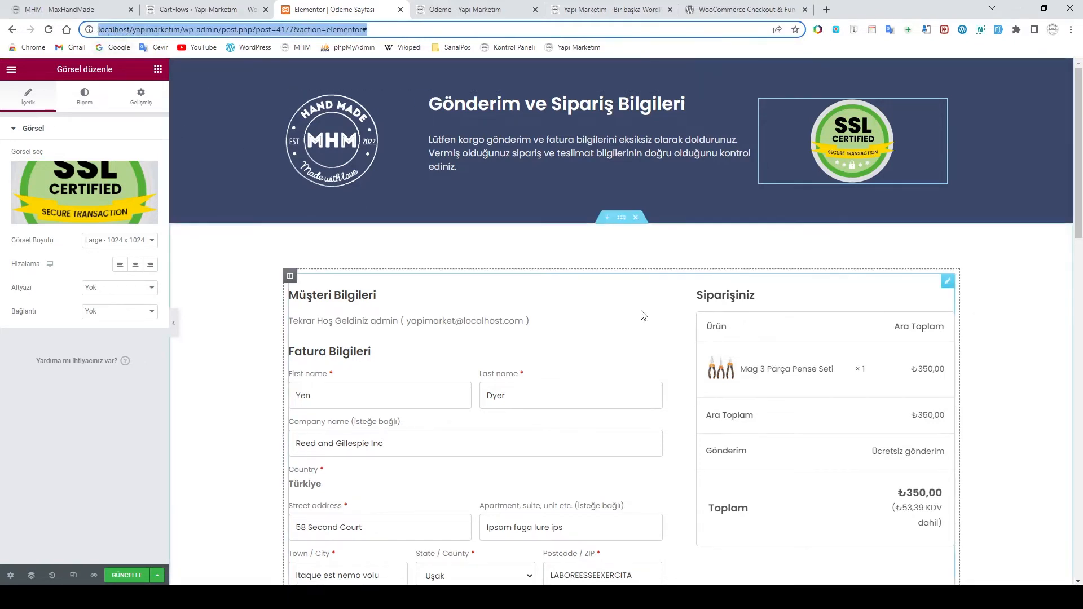
click(987, 319)
scroll(993, 320, down, 3)
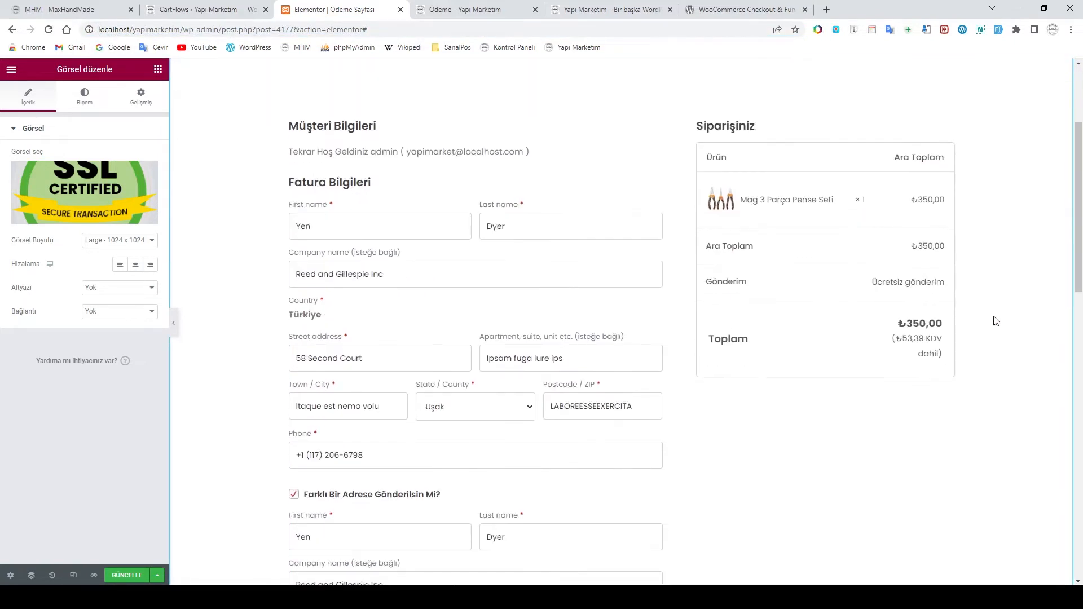
scroll(995, 321, up, 3)
scroll(489, 312, down, 2)
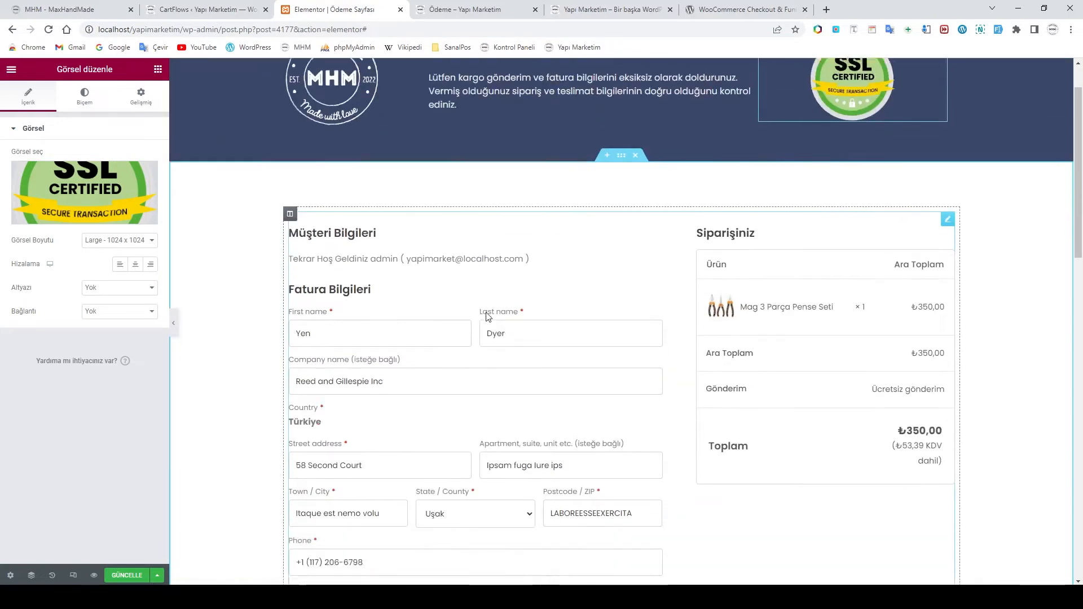
click(320, 268)
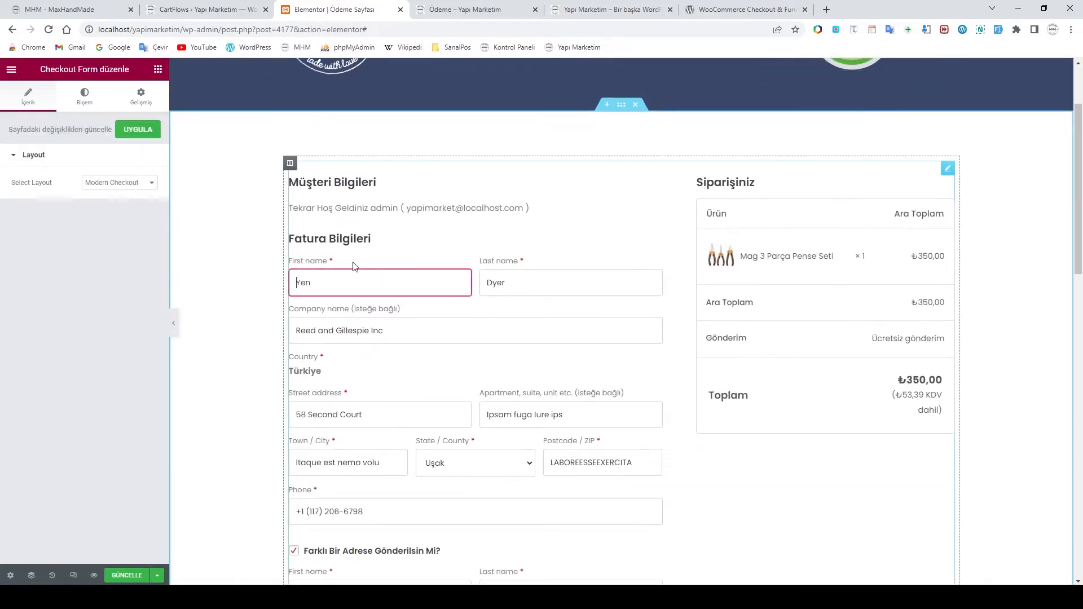
click(484, 292)
click(334, 333)
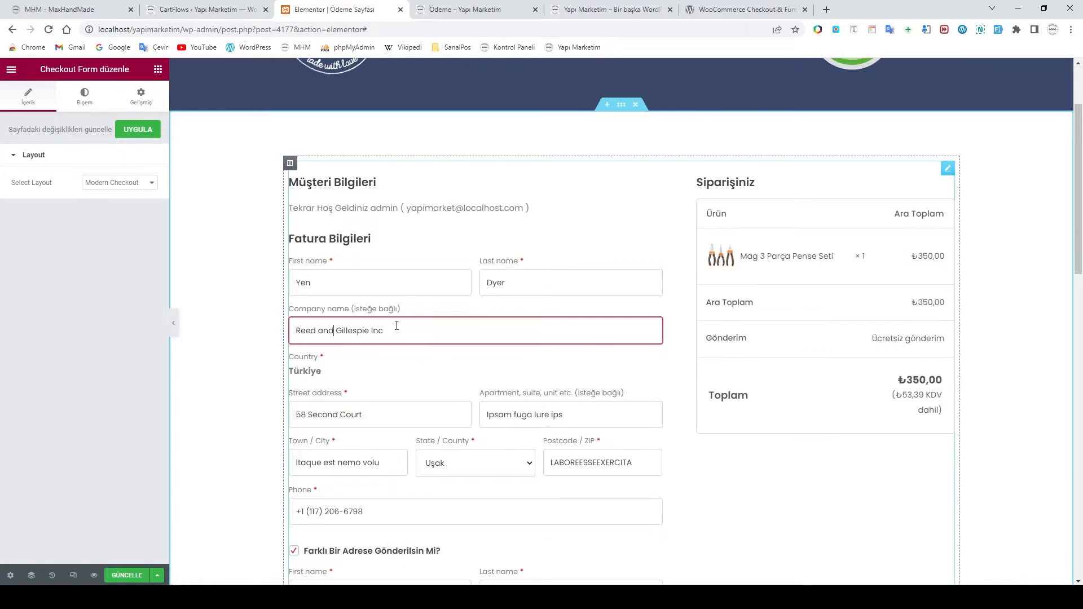
drag(336, 309, 351, 309)
scroll(498, 320, up, 2)
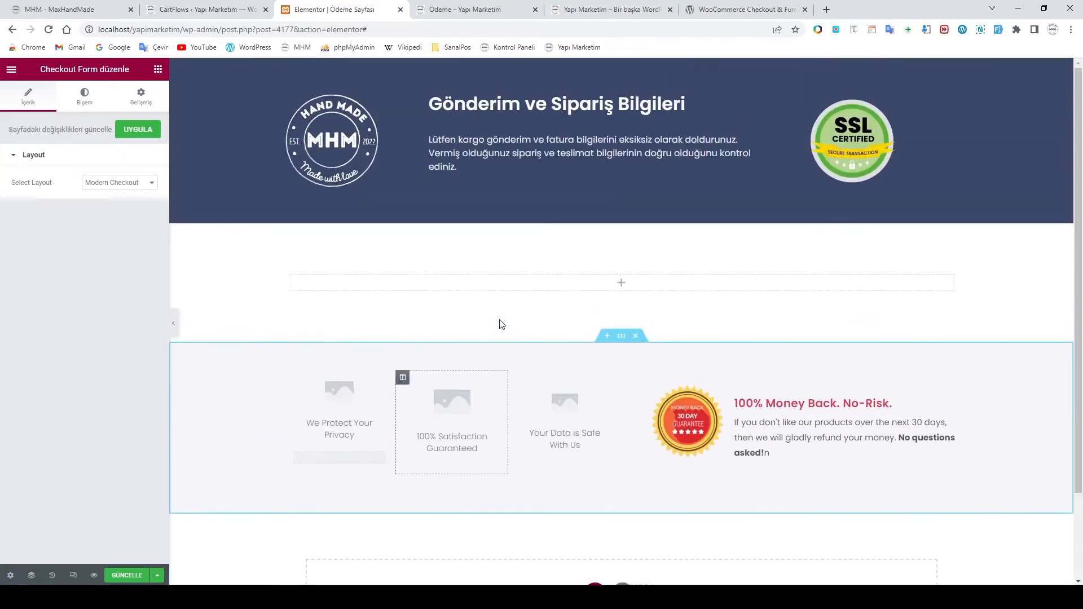
Discard the accidental move by going back and reloading the editor without saving
click(16, 32)
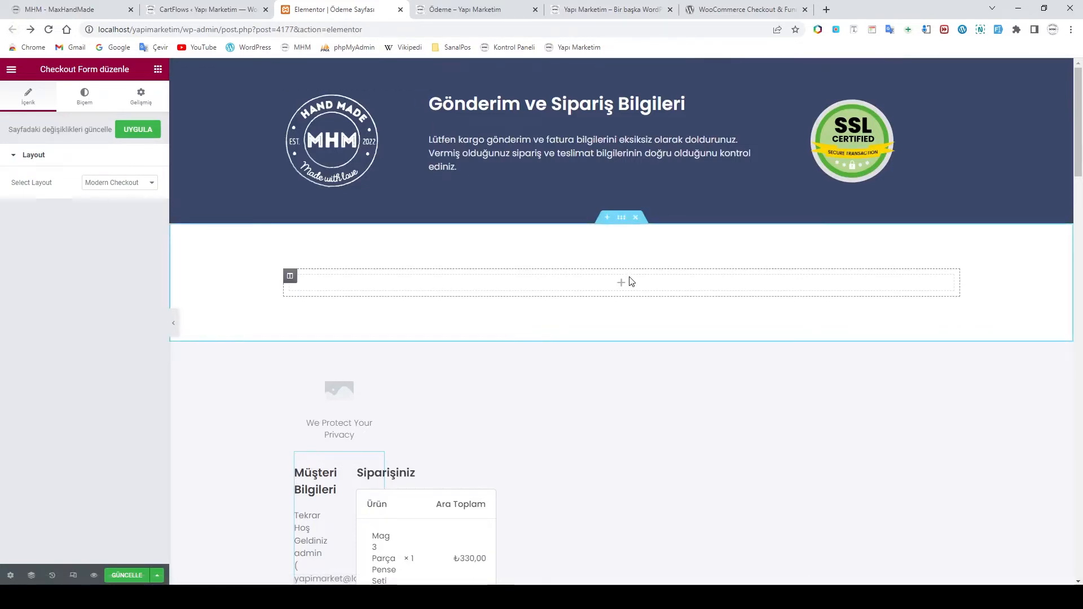
click(48, 29)
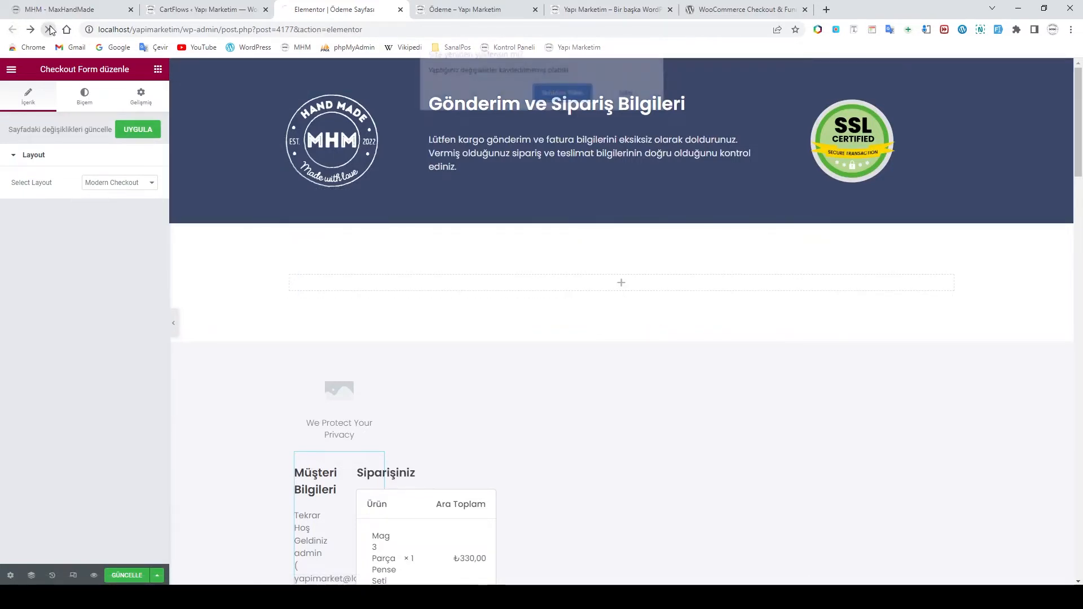
click(560, 97)
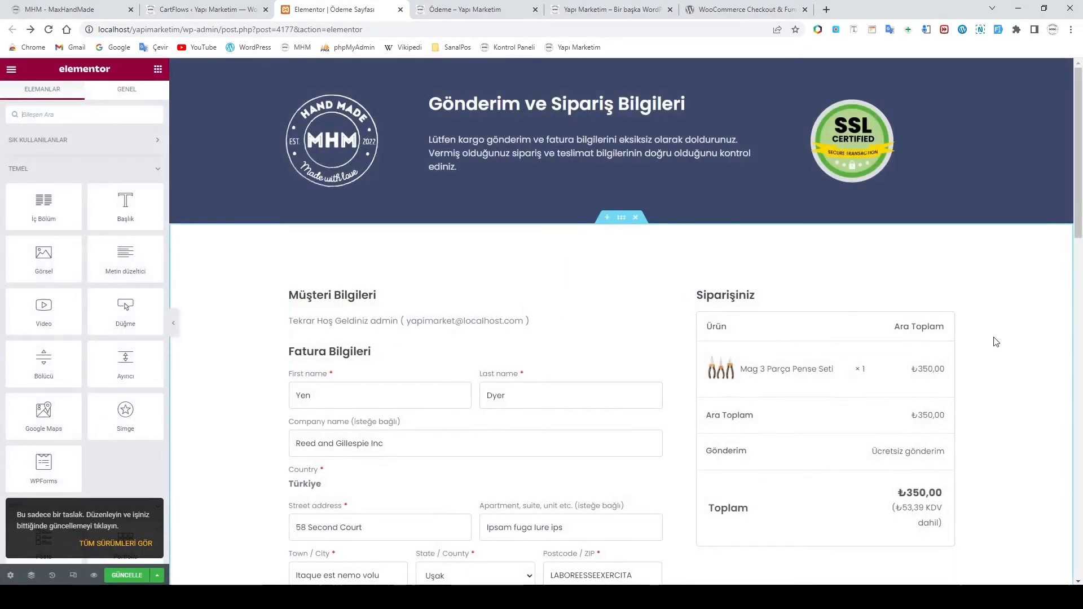
Save the checkout page with GÜNCELLE and review the preview
scroll(385, 331, down, 2)
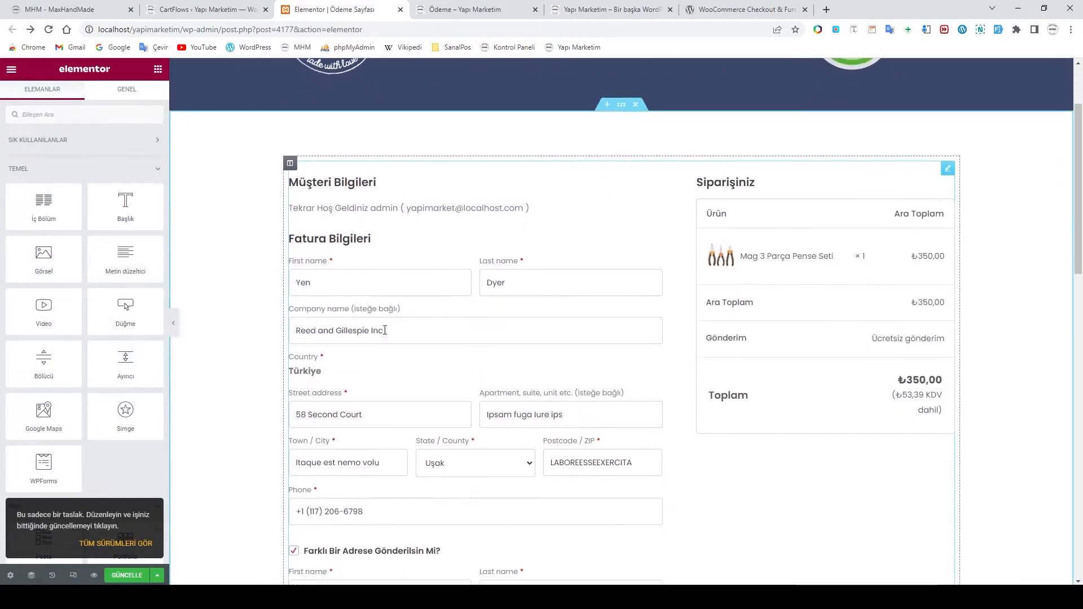
click(123, 577)
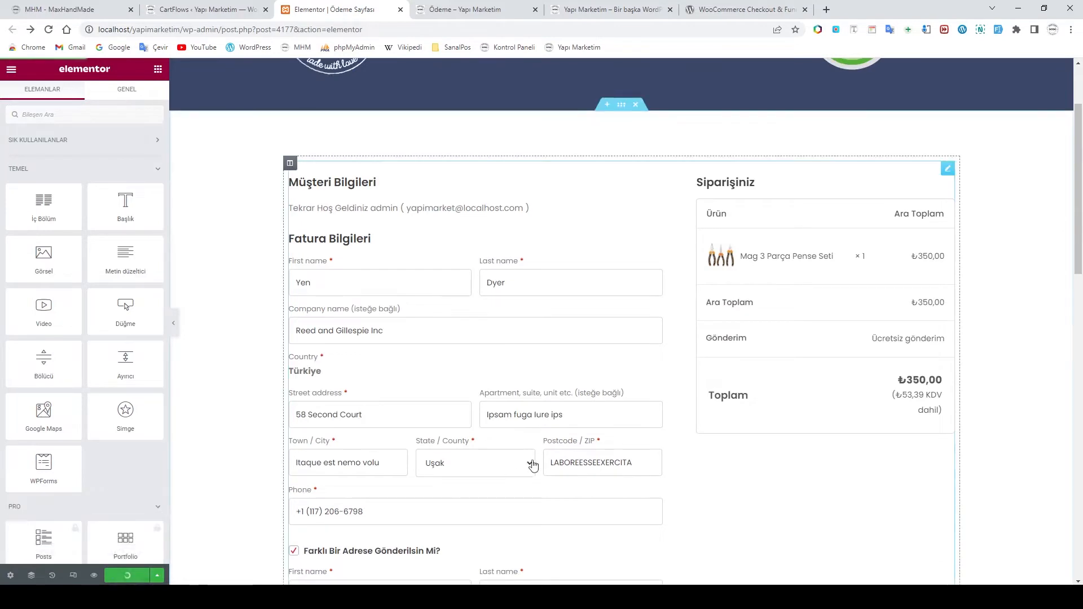
scroll(693, 433, up, 2)
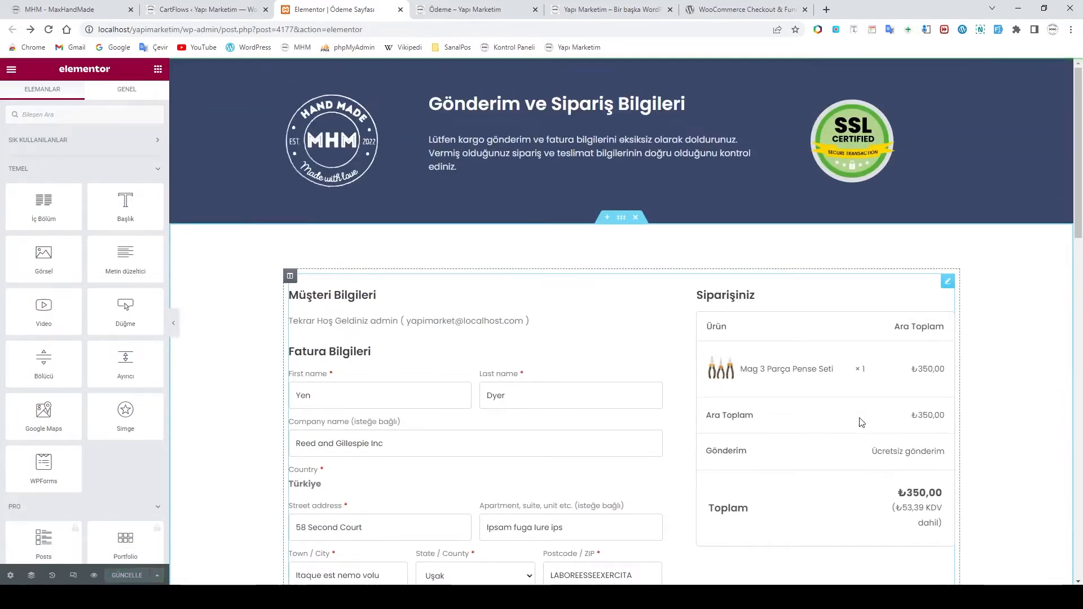
scroll(660, 420, down, 8)
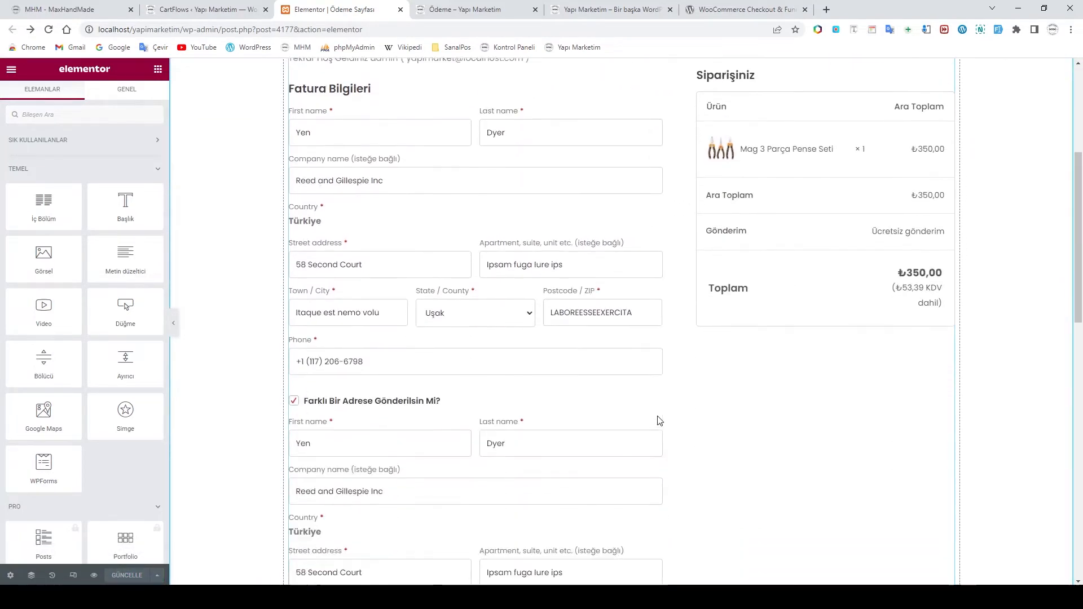
scroll(775, 417, down, 6)
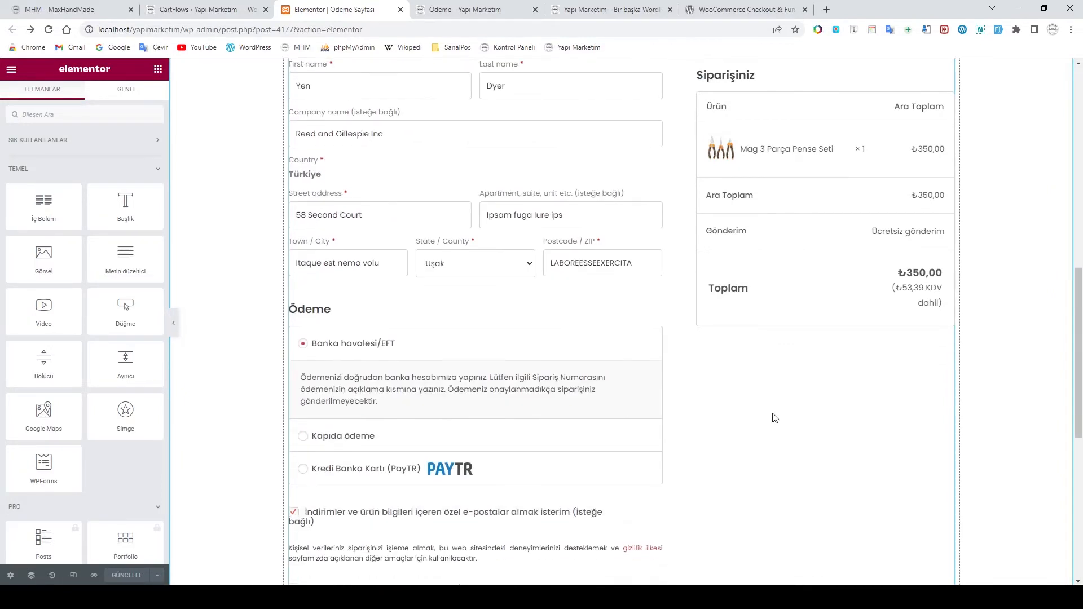
scroll(638, 349, up, 13)
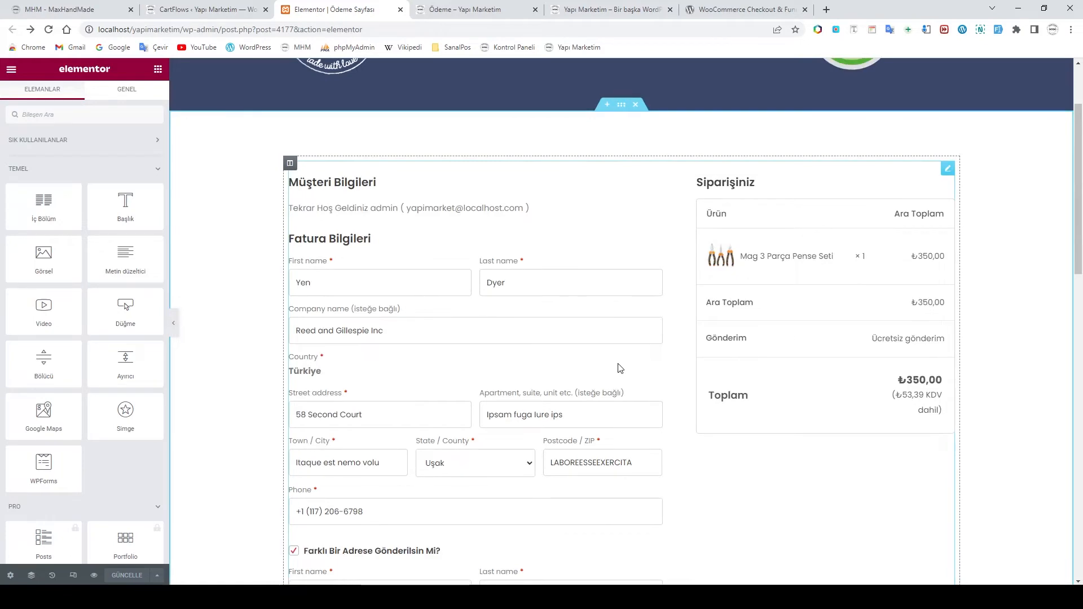
scroll(621, 369, down, 12)
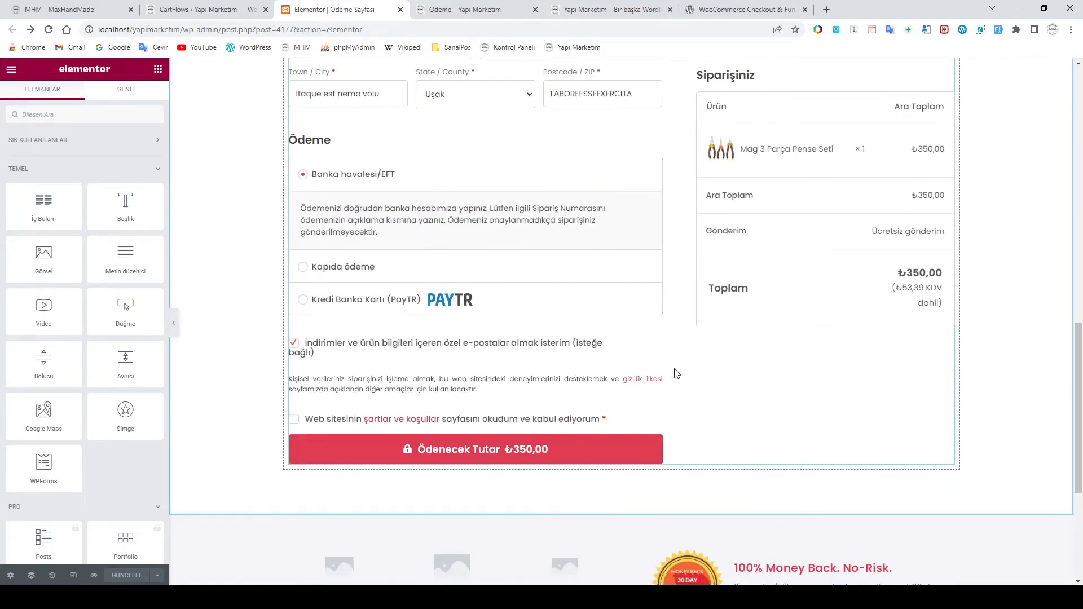
scroll(676, 373, up, 13)
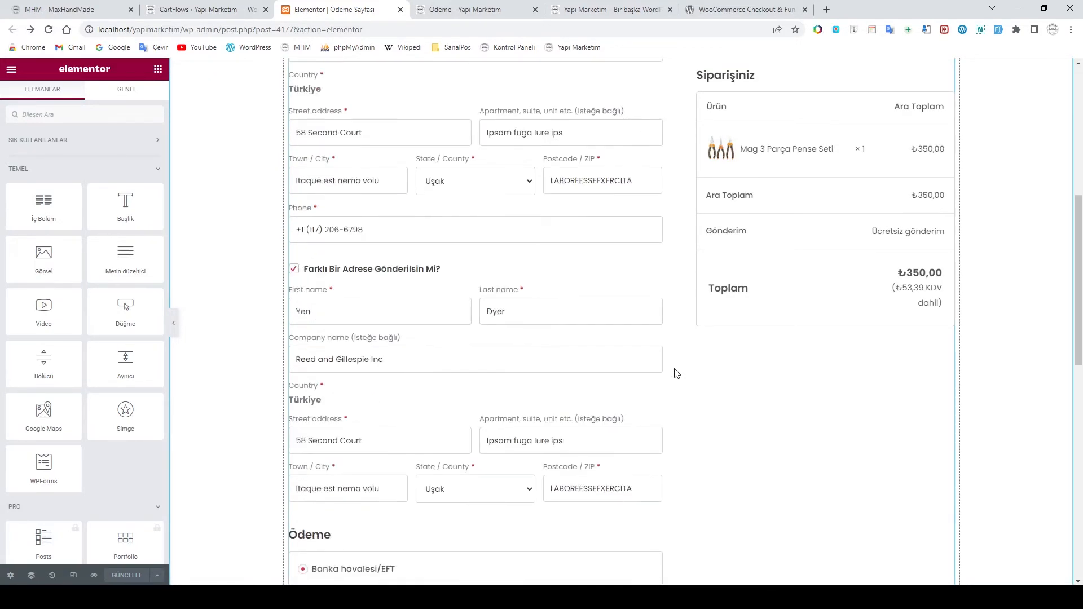
scroll(676, 374, down, 3)
scroll(674, 375, up, 3)
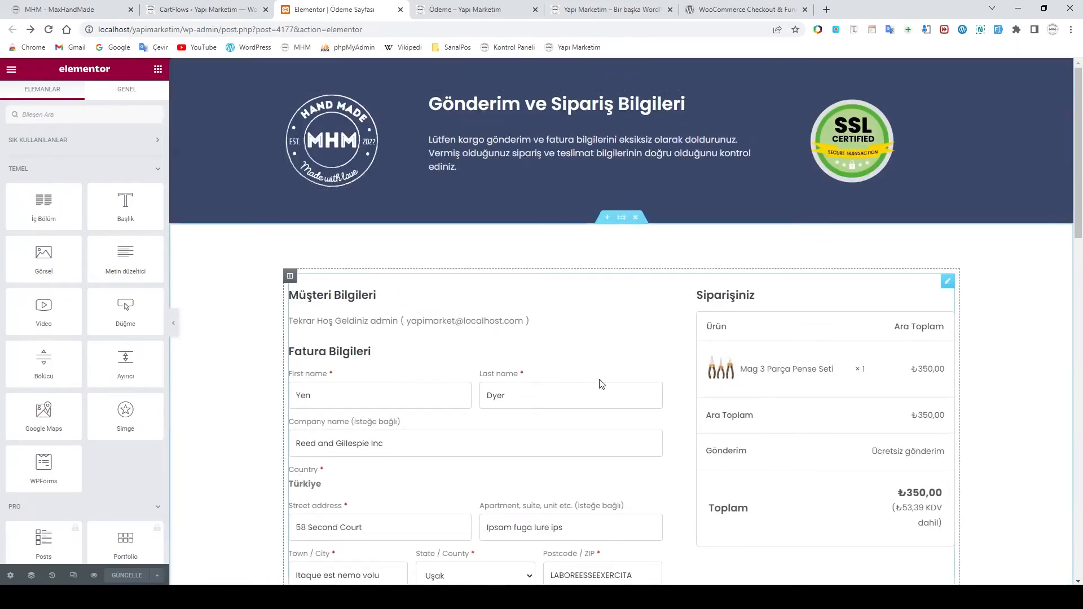
scroll(567, 340, down, 3)
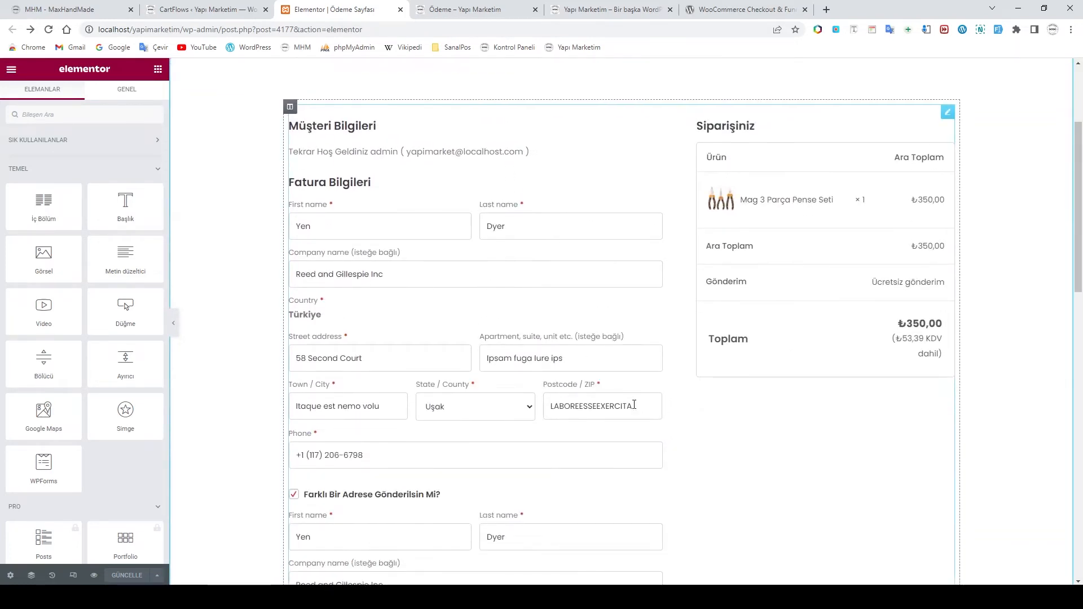
Open the Checkout Form widget's layout settings, currently Modern Checkout
click(717, 451)
scroll(718, 451, down, 10)
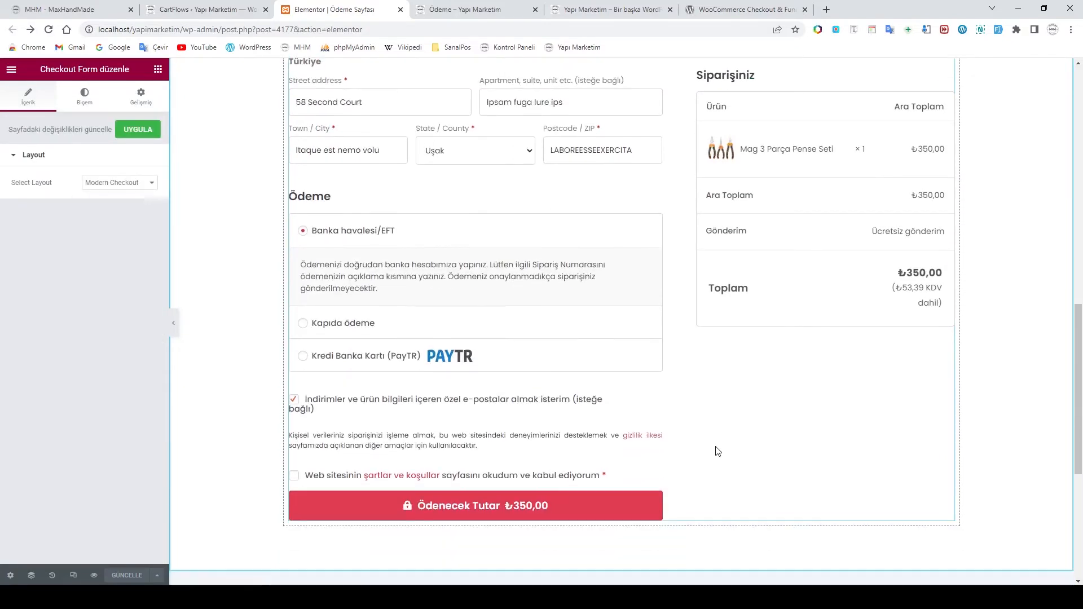
scroll(717, 451, up, 7)
scroll(717, 451, up, 4)
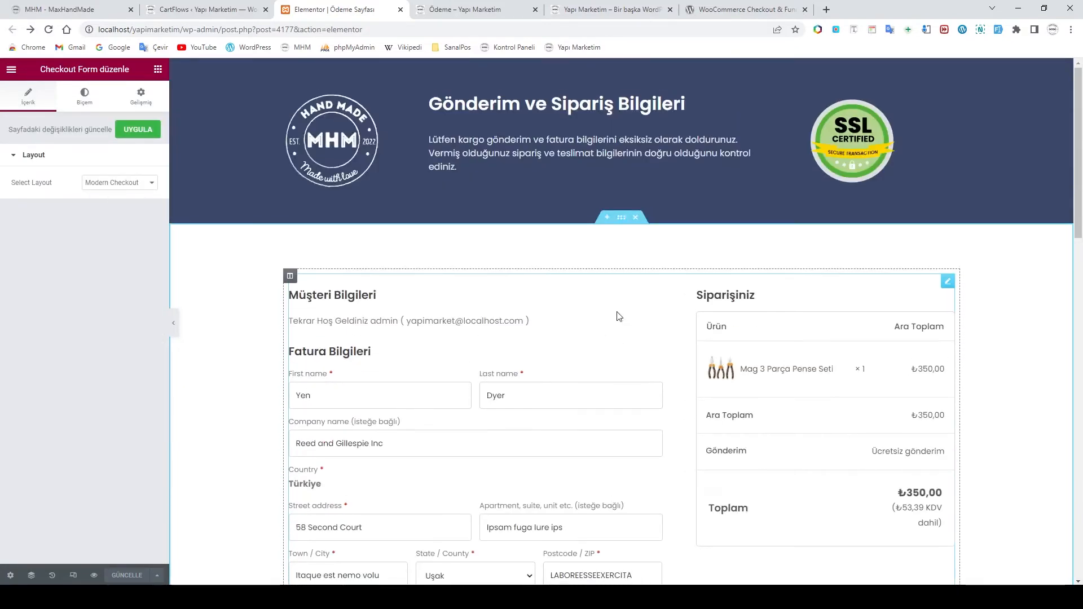
scroll(312, 252, down, 1)
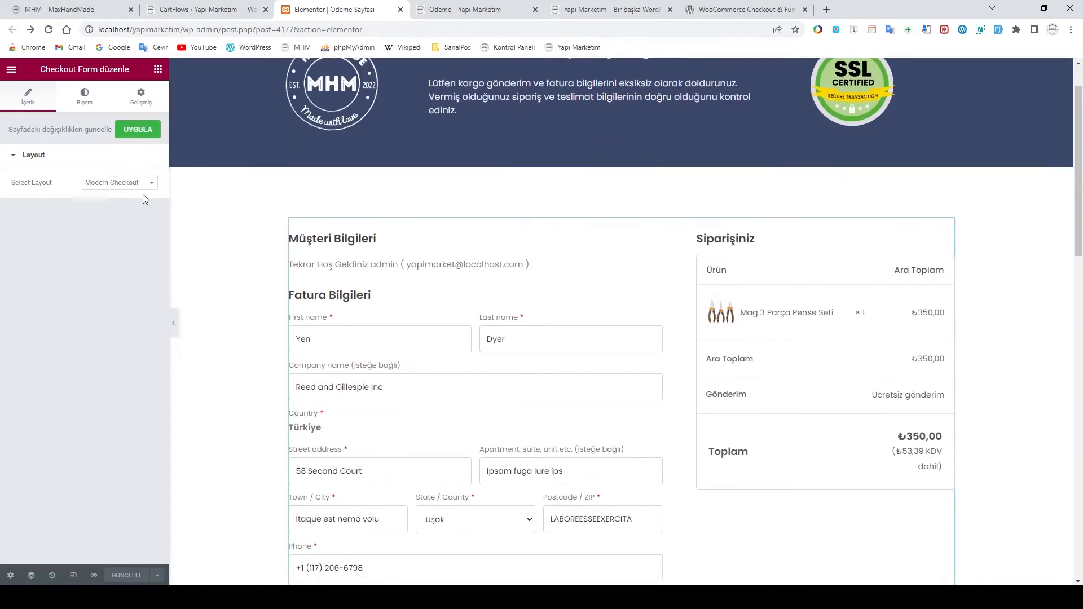
scroll(620, 344, down, 3)
scroll(612, 340, down, 4)
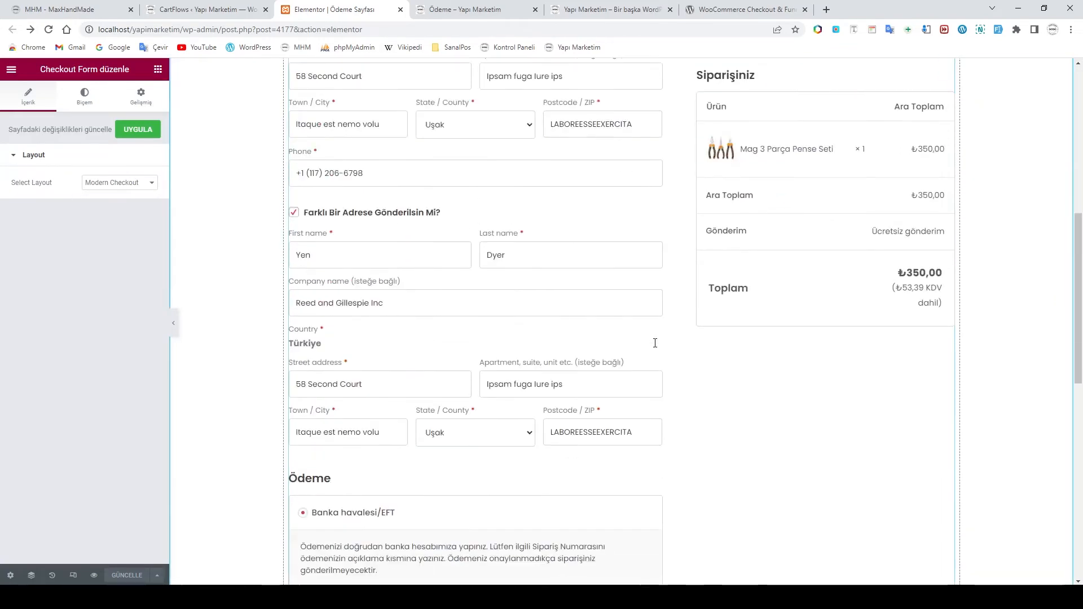
scroll(565, 310, up, 7)
Try the Modern One Column checkout layout and review the preview
click(152, 183)
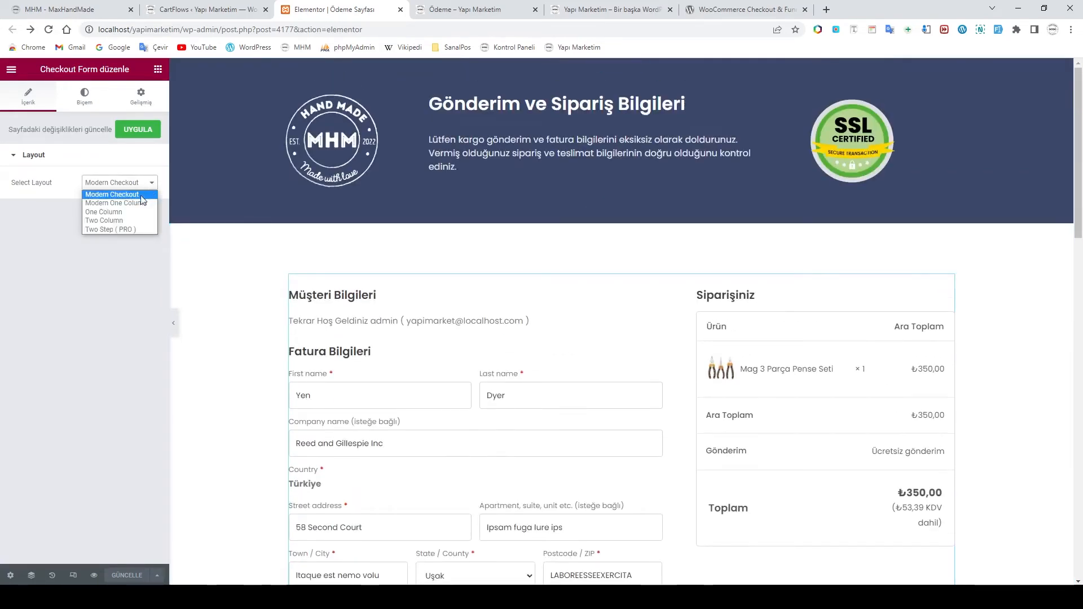
click(130, 204)
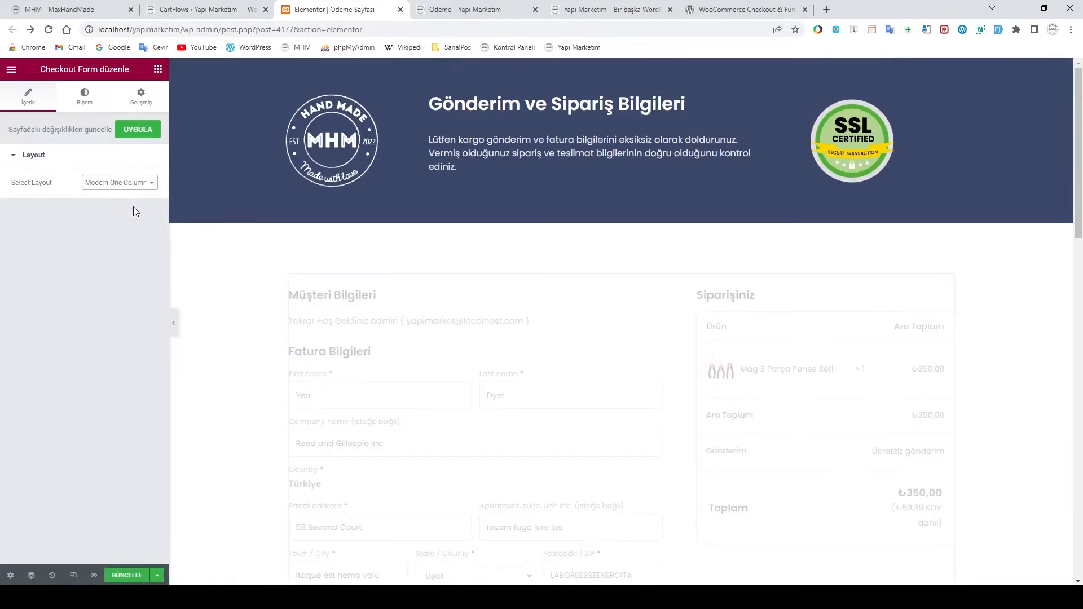
scroll(610, 327, down, 4)
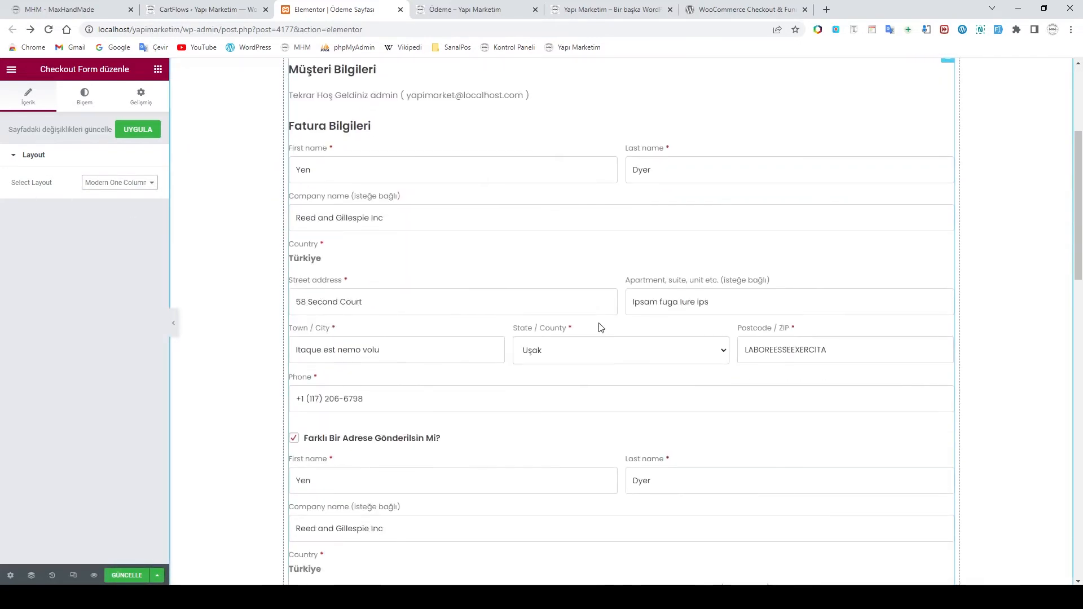
scroll(619, 303, down, 16)
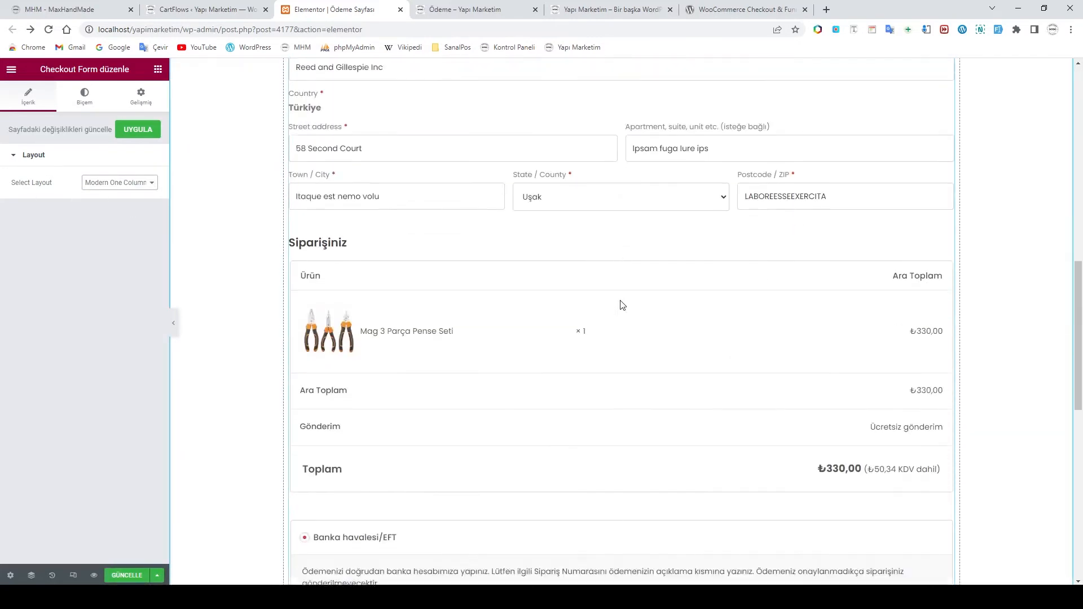
scroll(621, 309, up, 4)
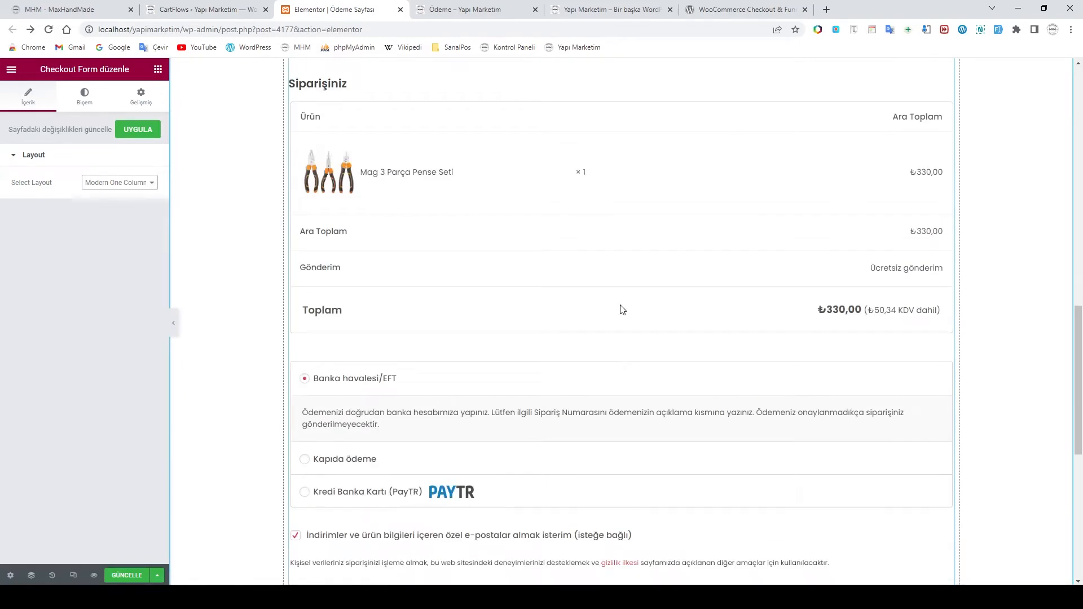
scroll(620, 309, down, 1)
scroll(622, 309, up, 3)
scroll(621, 308, down, 3)
scroll(621, 308, up, 10)
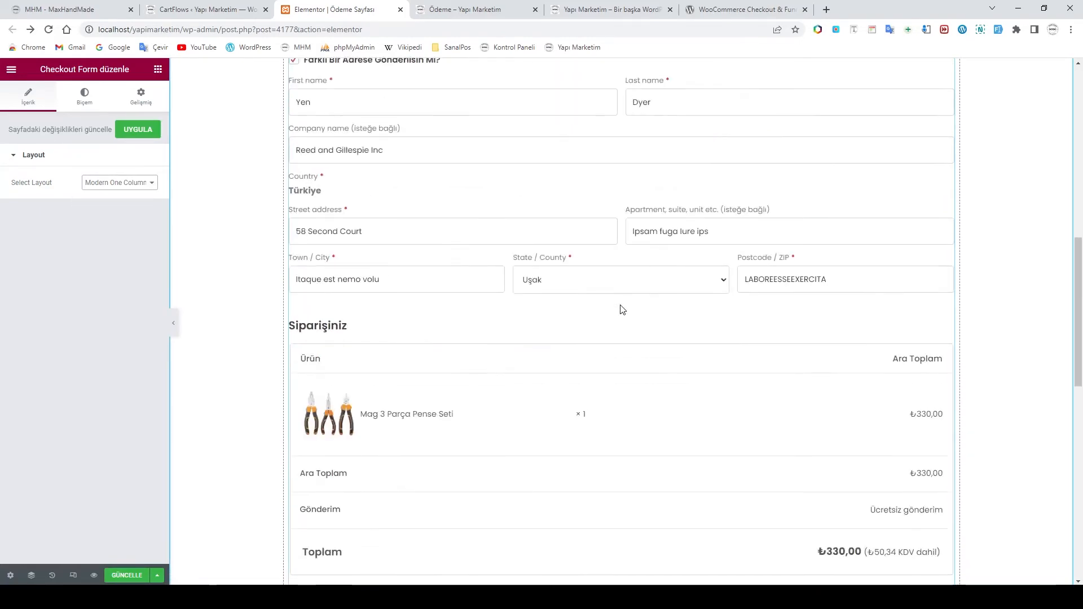
Switch the checkout form to One Column, with the order summary below the billing fields
click(150, 184)
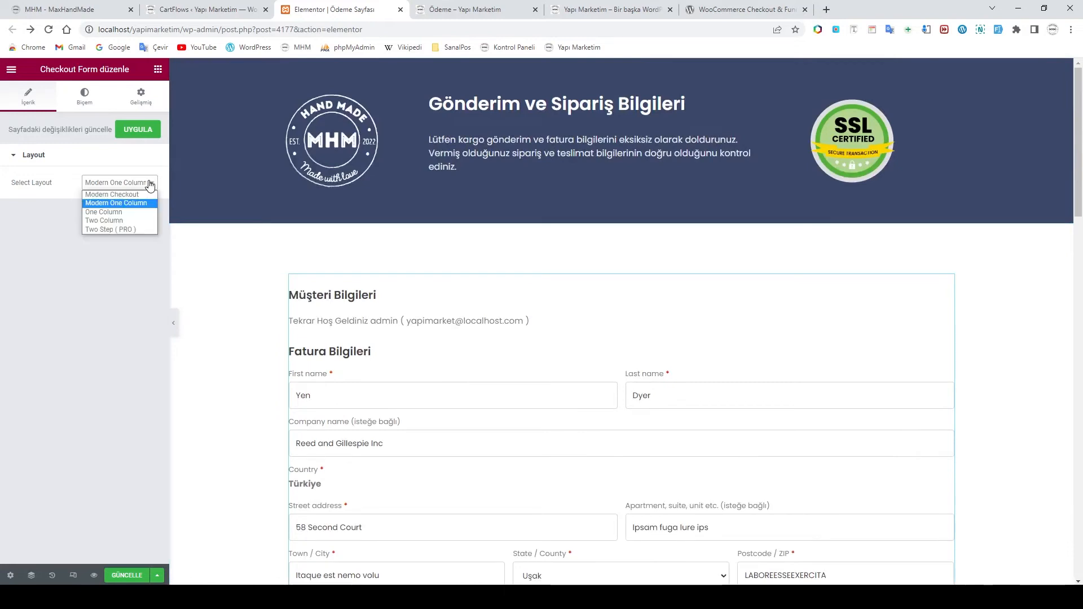
click(127, 212)
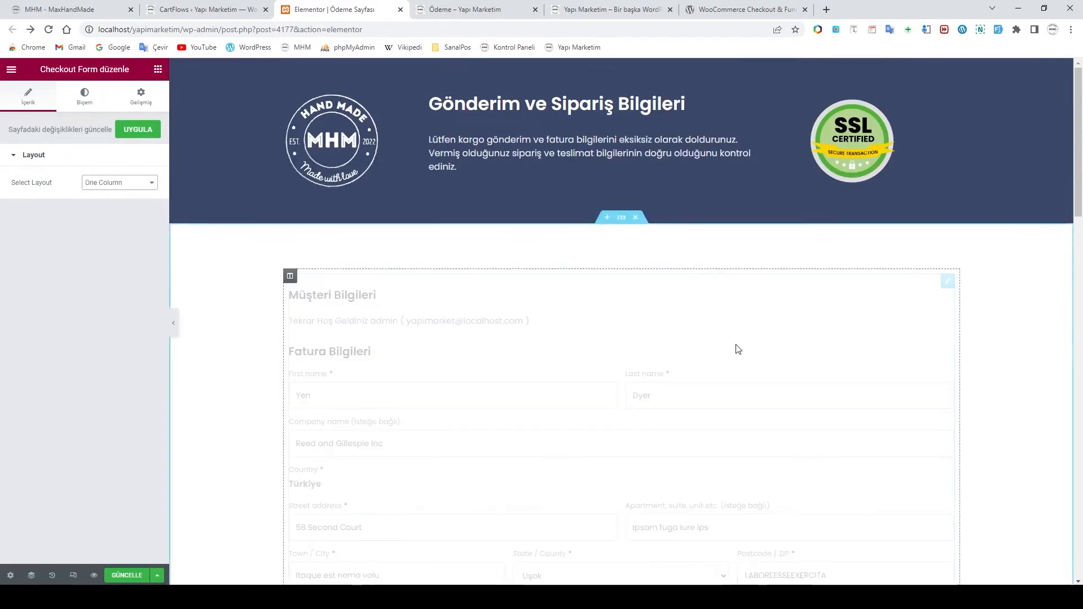
scroll(679, 337, down, 10)
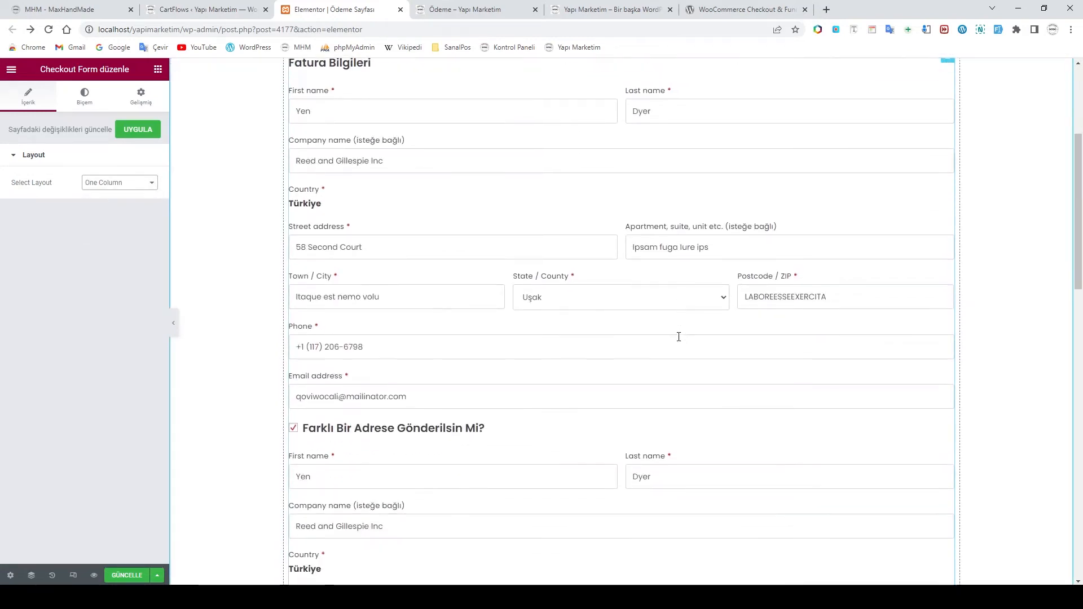
scroll(678, 337, down, 1)
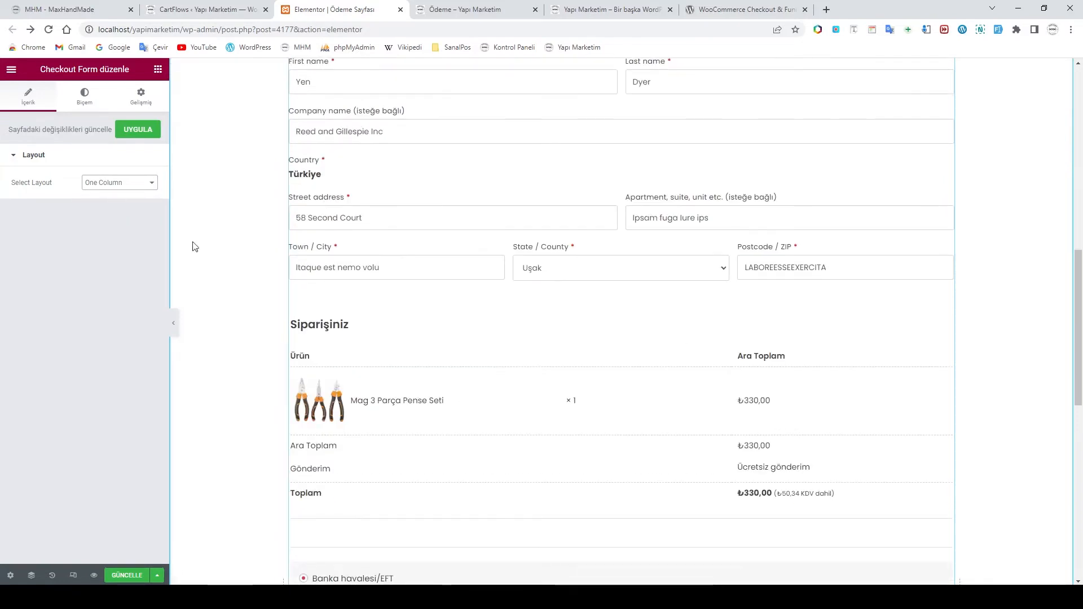
scroll(588, 329, down, 4)
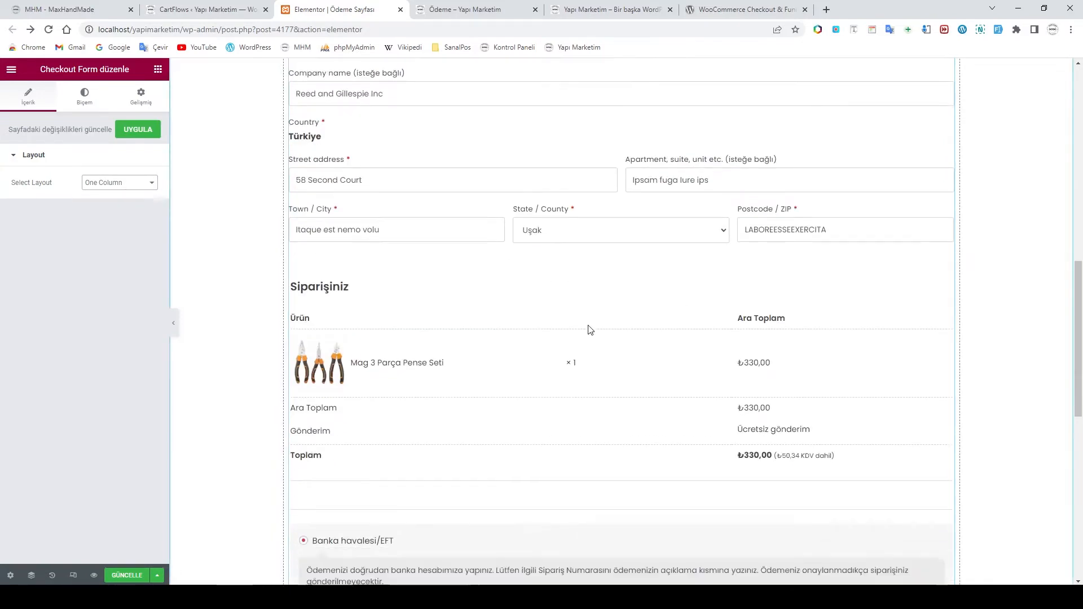
scroll(588, 329, up, 15)
click(128, 183)
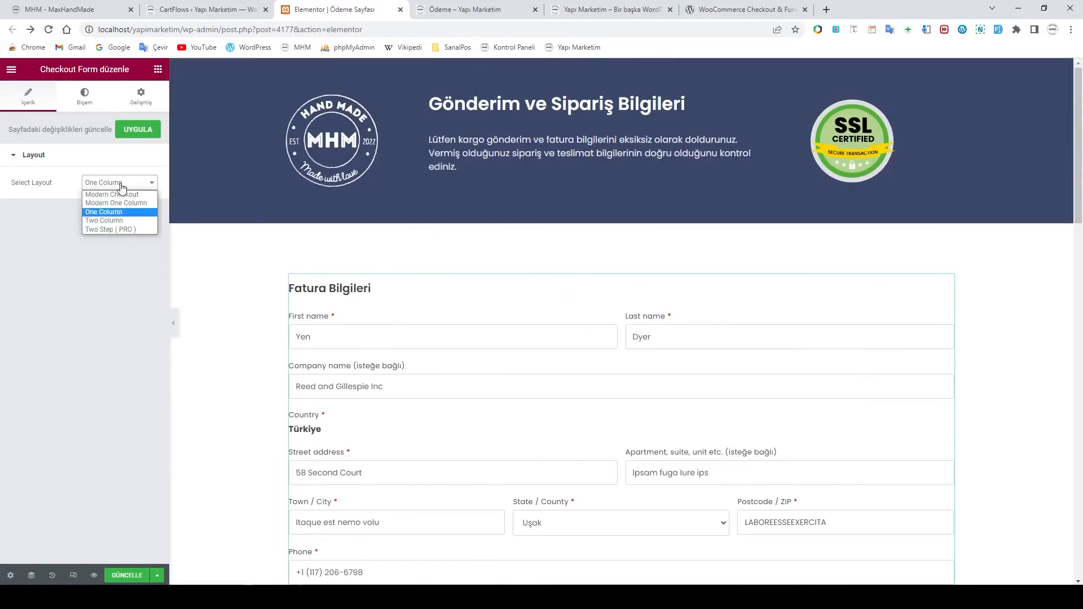
Switch the checkout form to the Two Column layout and review it
click(110, 221)
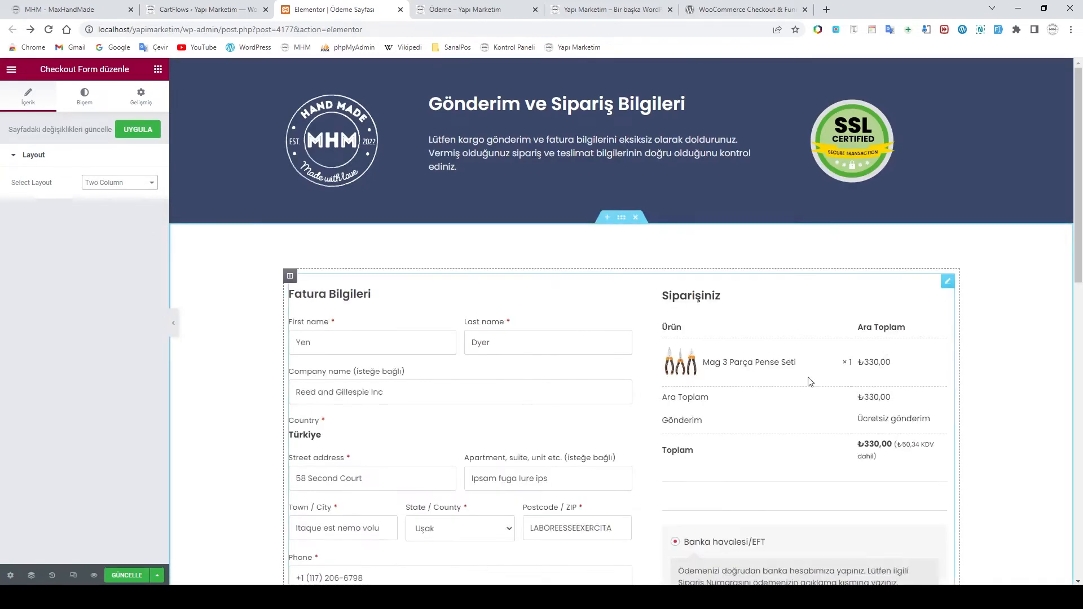
scroll(810, 382, down, 10)
scroll(810, 382, up, 4)
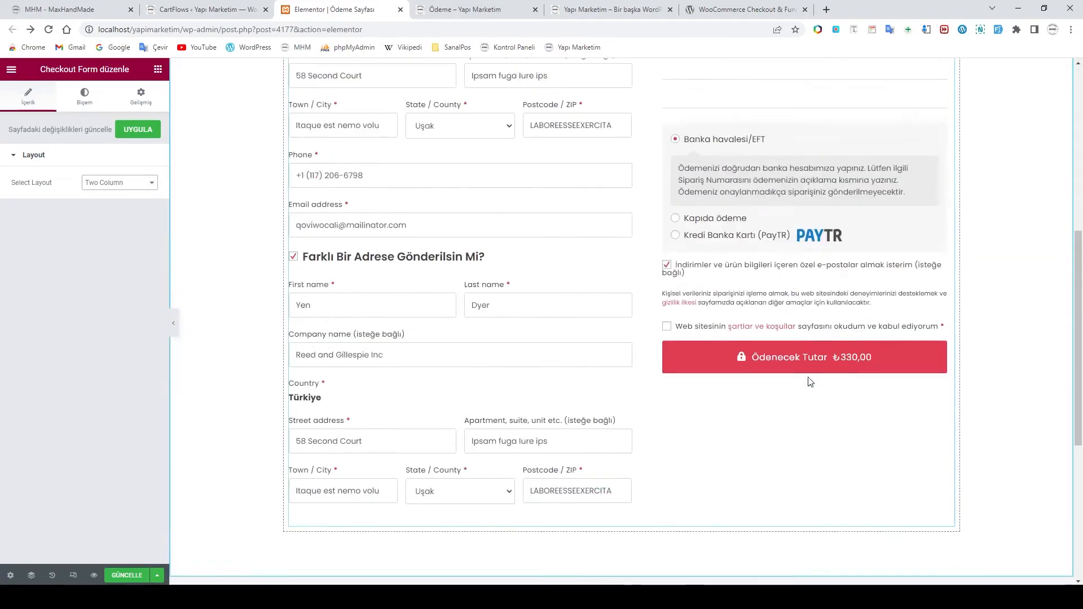
scroll(810, 381, up, 5)
scroll(628, 282, down, 10)
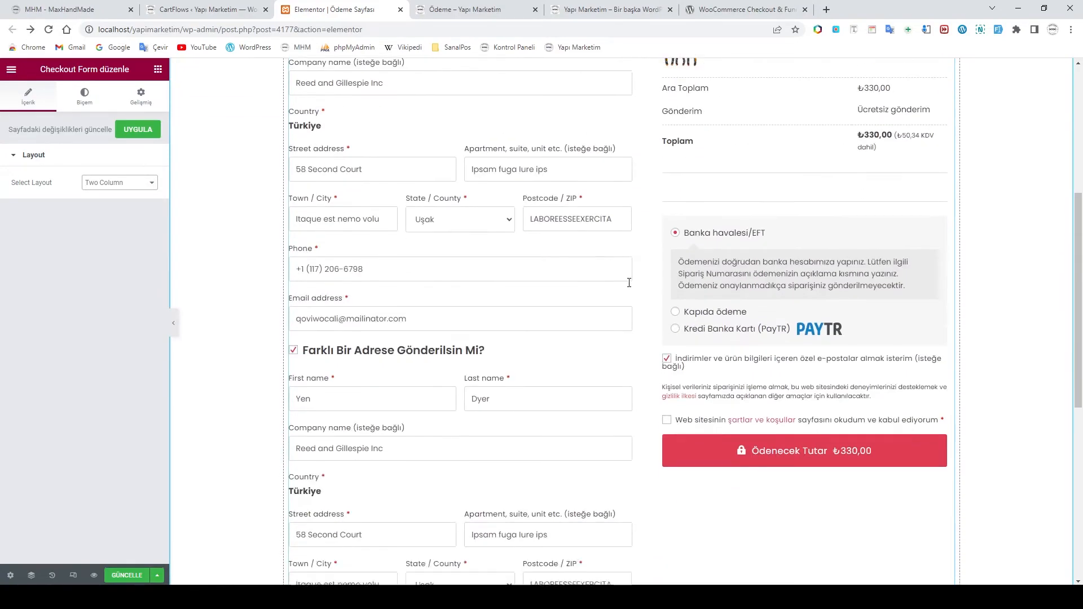
scroll(692, 301, up, 12)
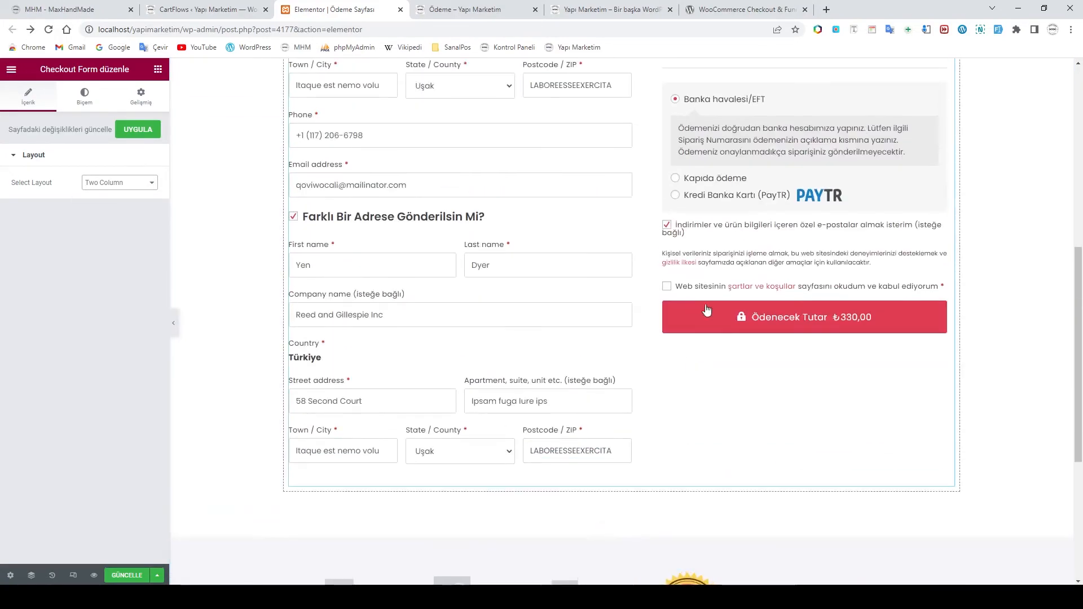
Change the layout to Modern Checkout, placing Siparişiniz beside the billing fields
click(126, 181)
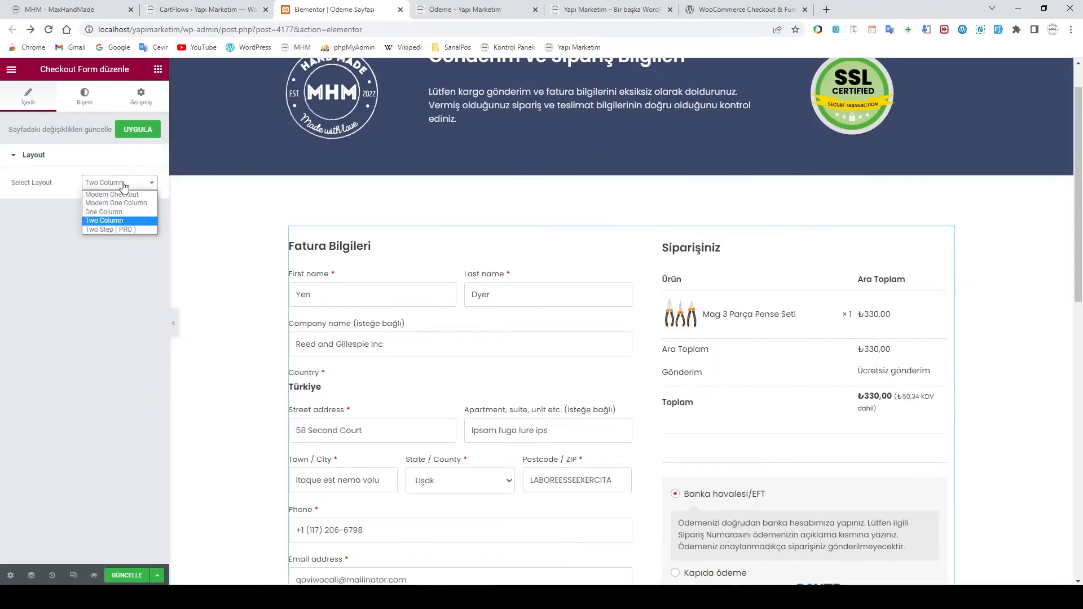
click(129, 194)
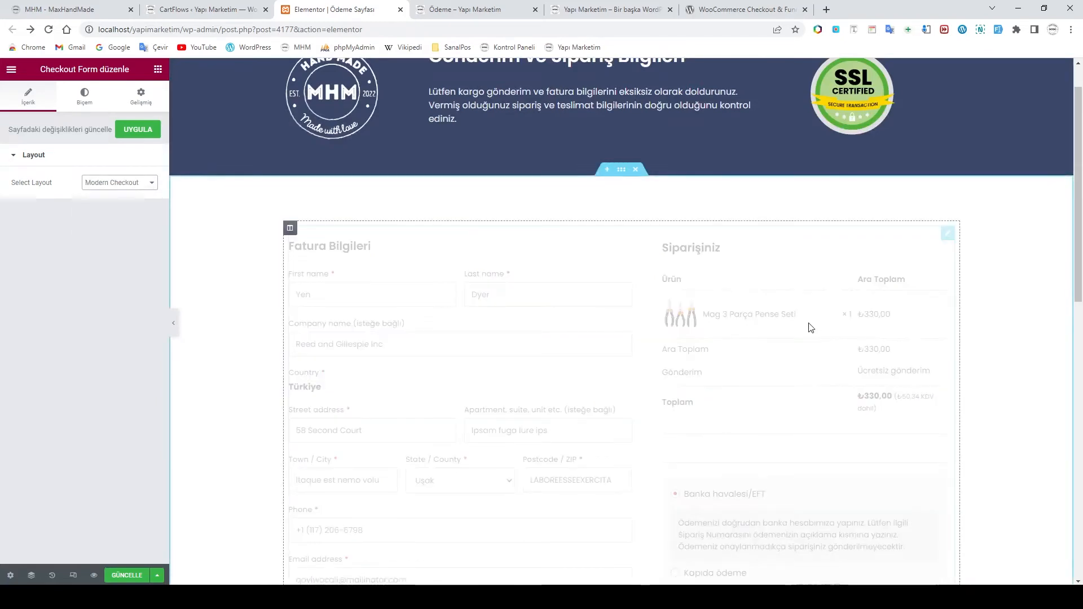
scroll(801, 319, down, 4)
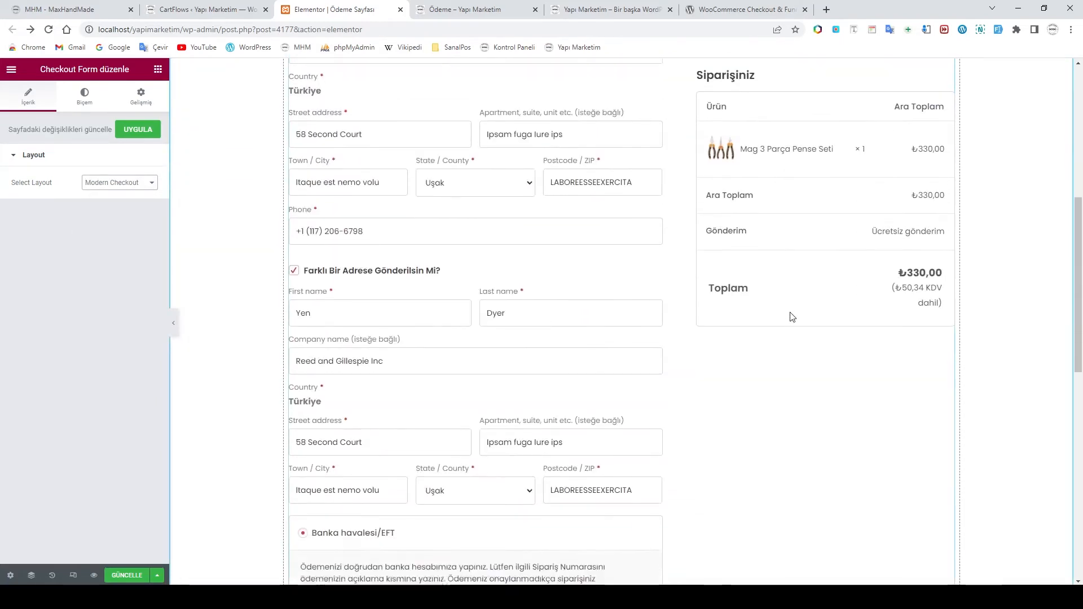
scroll(560, 242, down, 8)
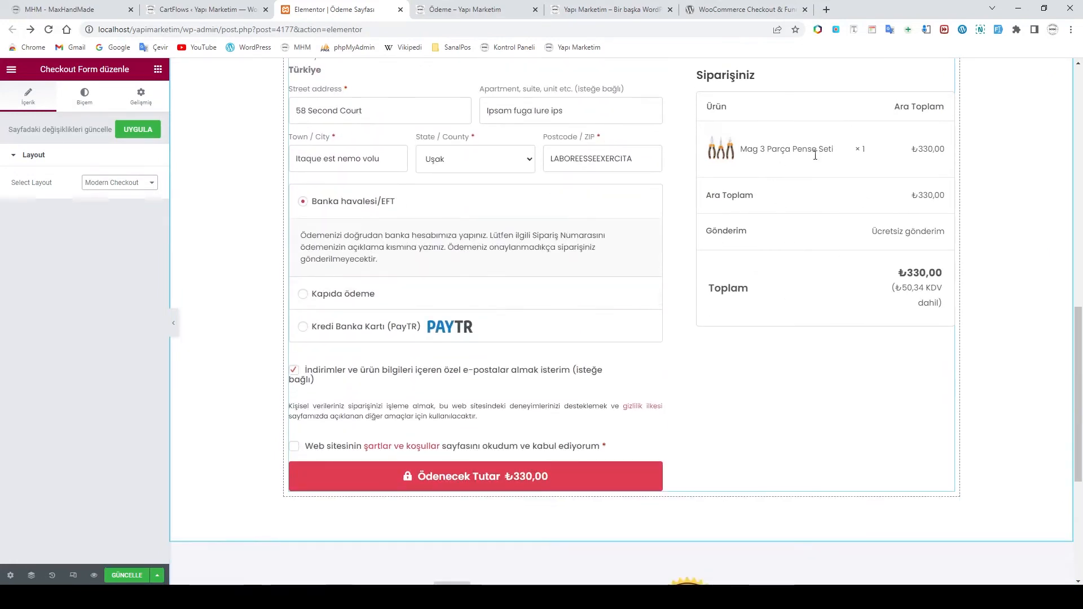
scroll(777, 370, down, 3)
scroll(747, 374, up, 6)
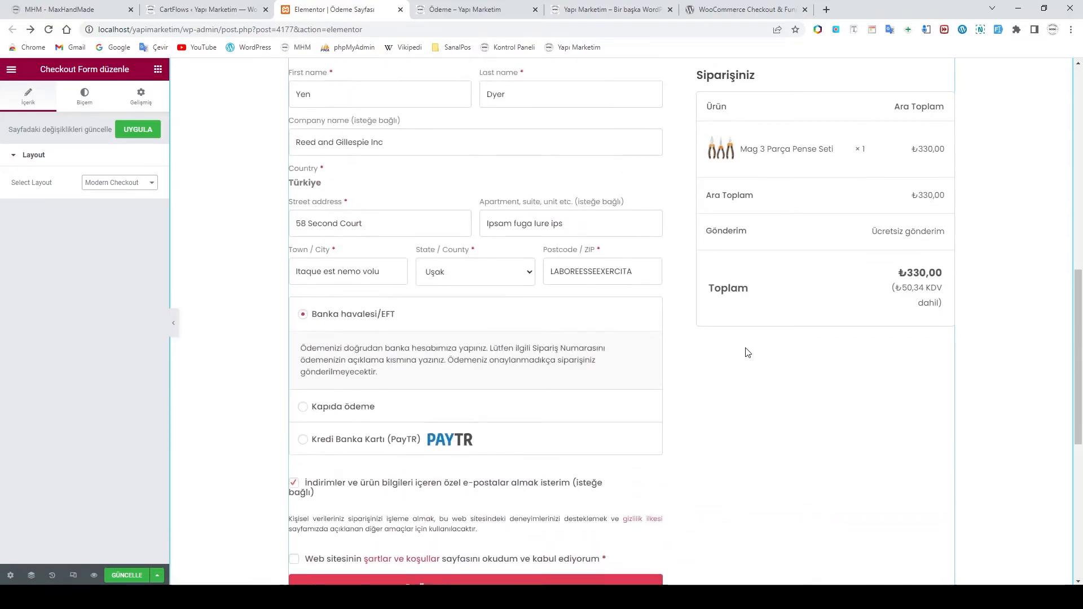
scroll(756, 358, up, 3)
scroll(761, 363, down, 14)
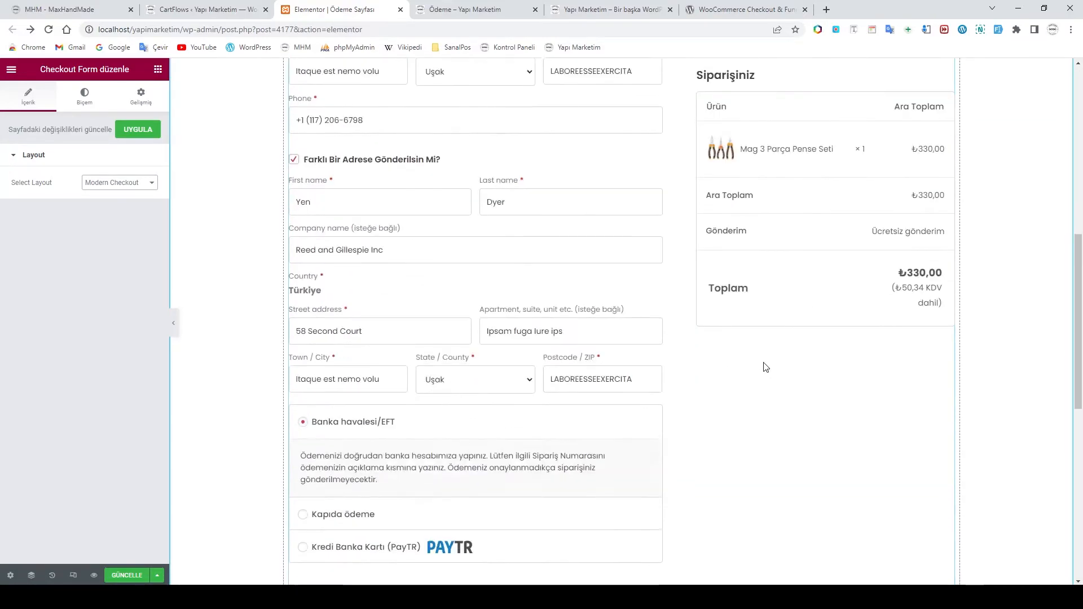
scroll(765, 367, up, 14)
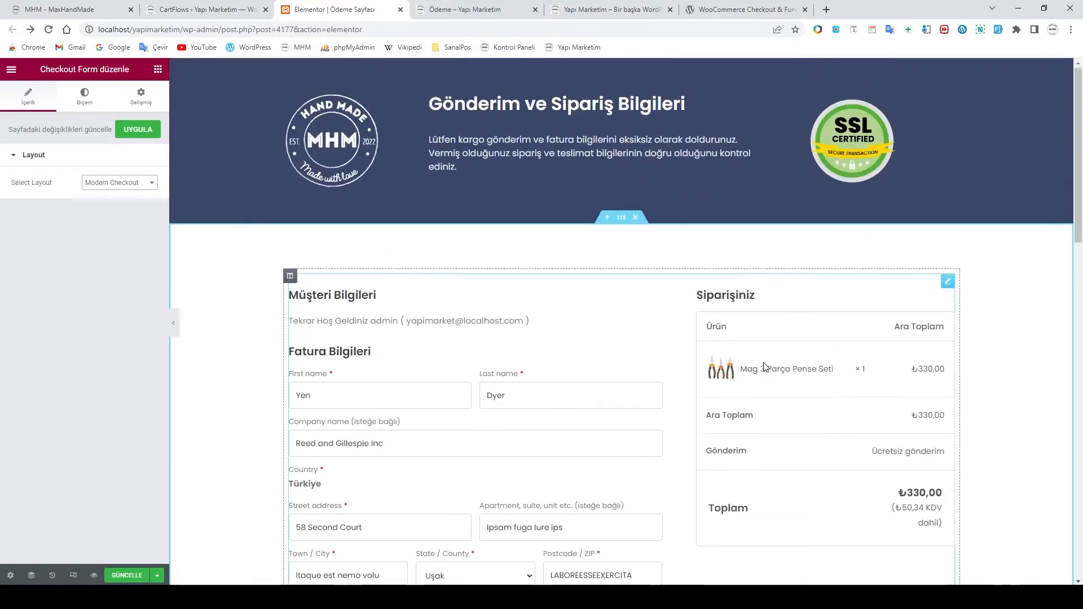
Apply the changes with UYGULA and reselect the checkout form widget
click(137, 129)
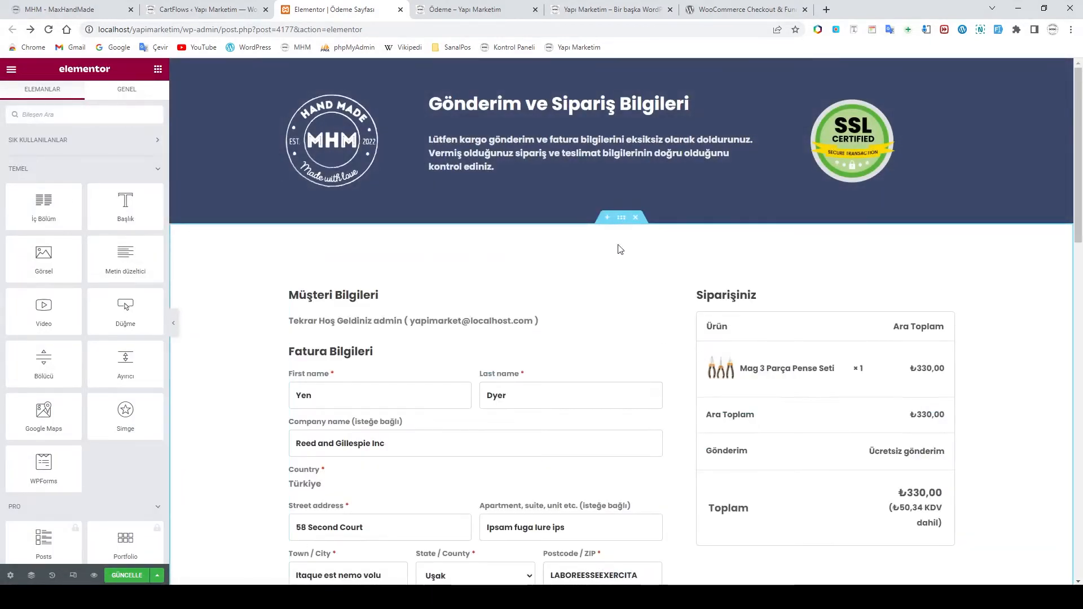
scroll(620, 249, down, 3)
click(737, 423)
scroll(743, 418, down, 2)
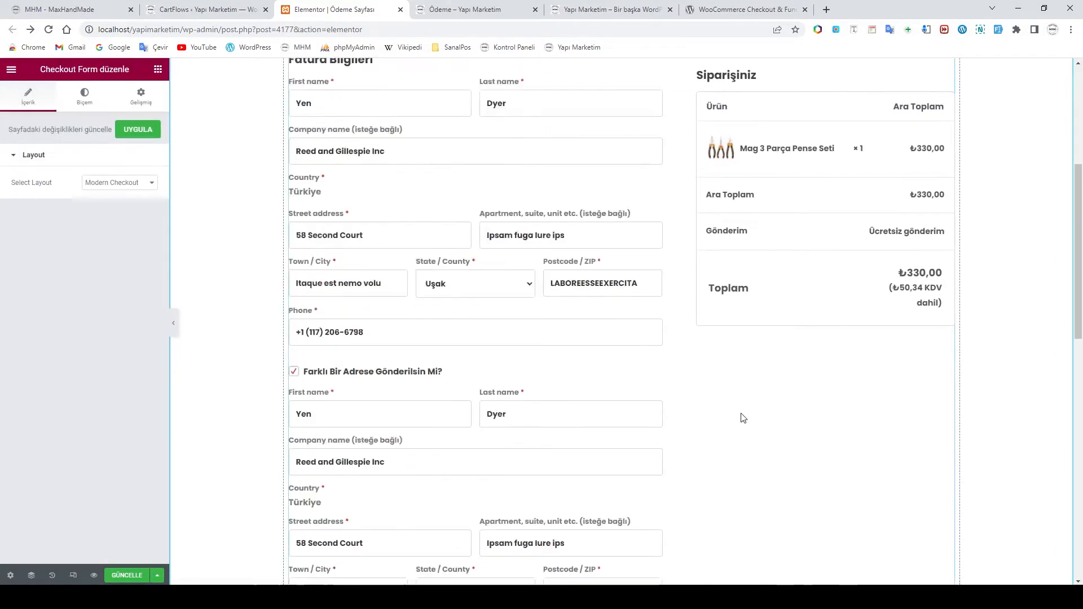
scroll(744, 418, down, 7)
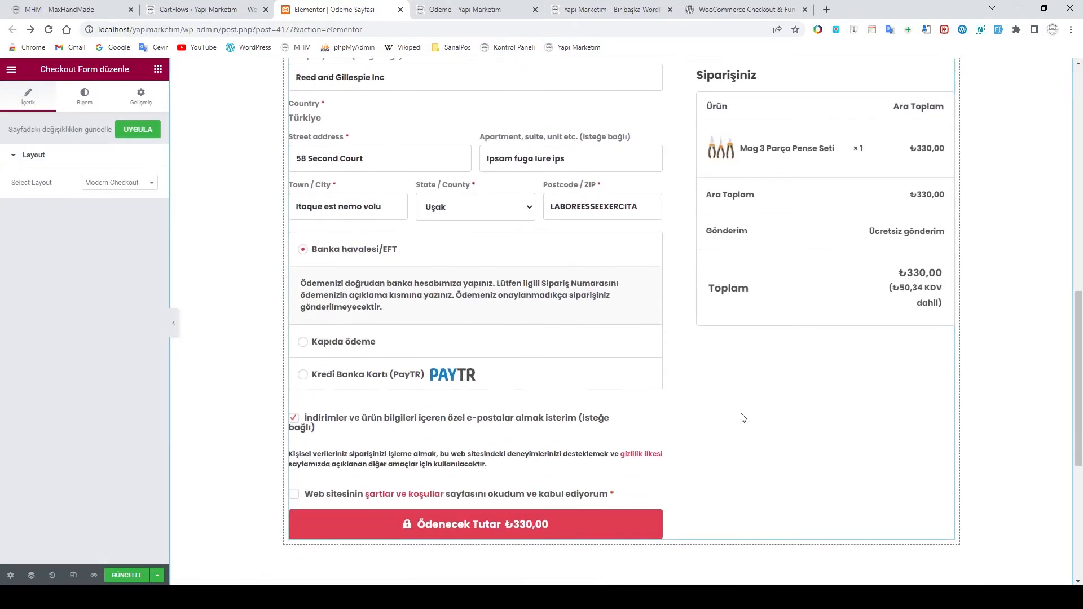
scroll(744, 418, down, 5)
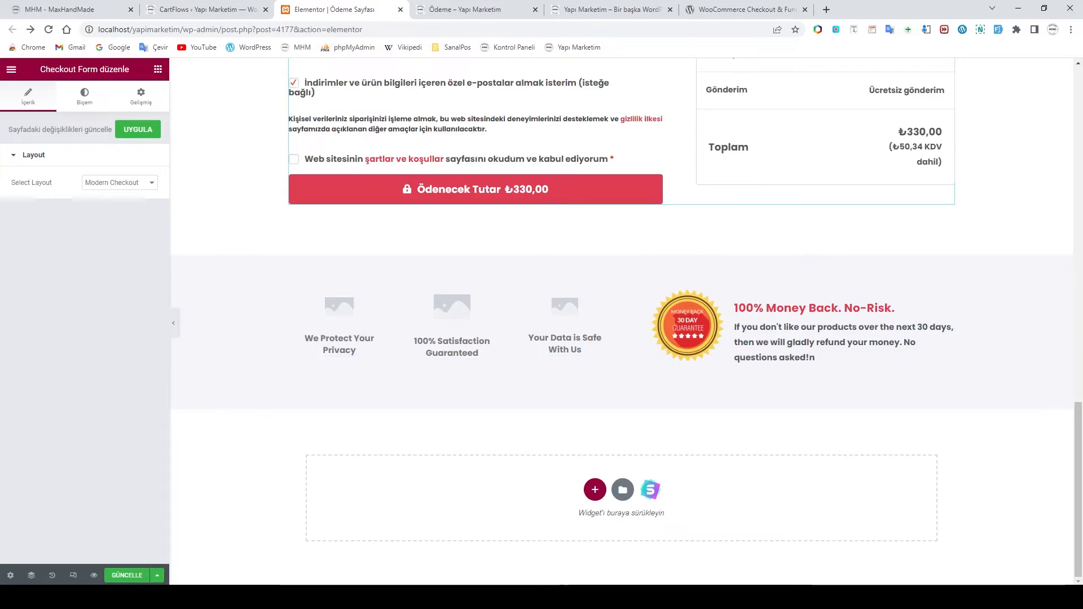
mouse_move(317, 597)
click(382, 556)
scroll(451, 374, down, 9)
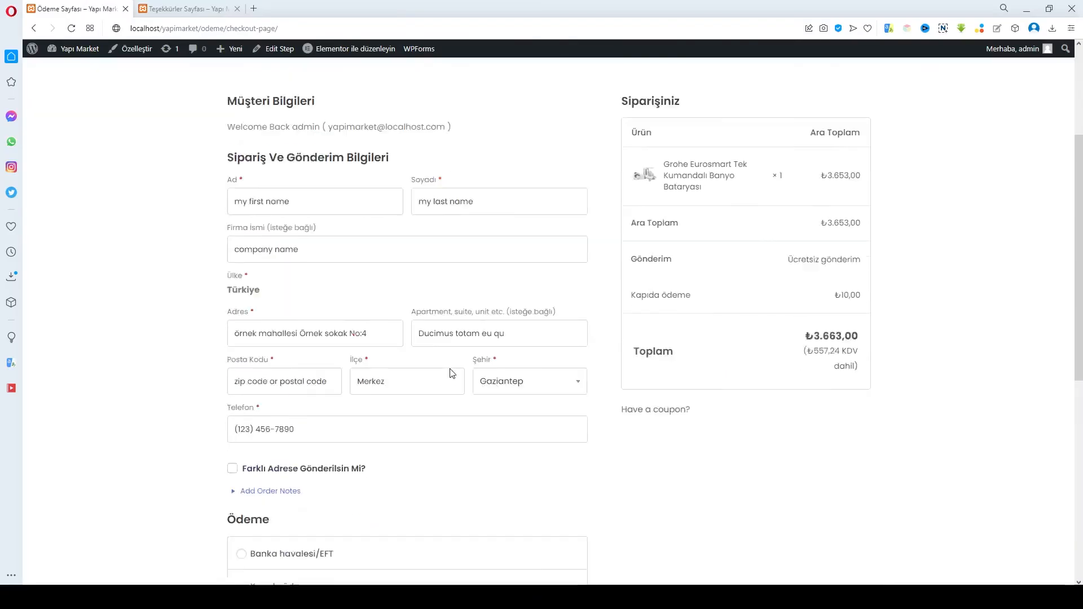
scroll(450, 372, down, 2)
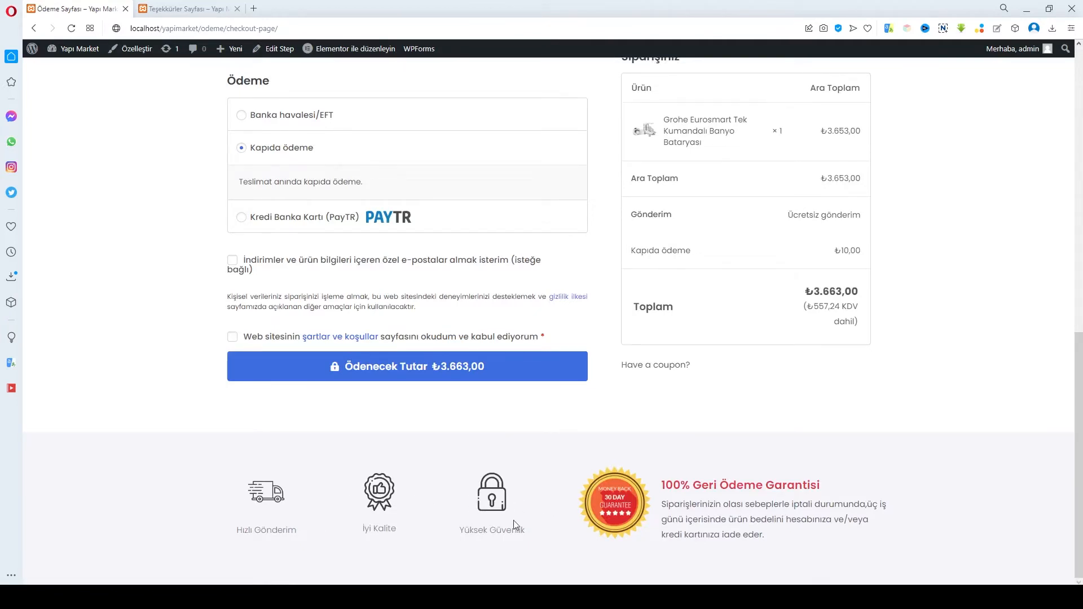
click(454, 539)
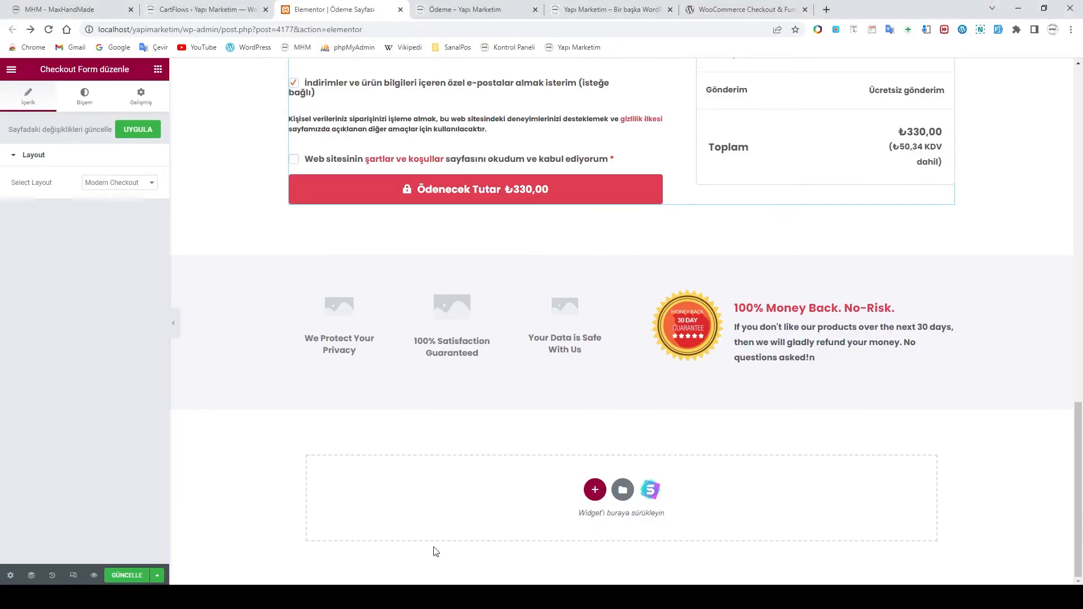
Replace the We Protect Your Privacy box image with the fast-delivery truck picture
click(340, 319)
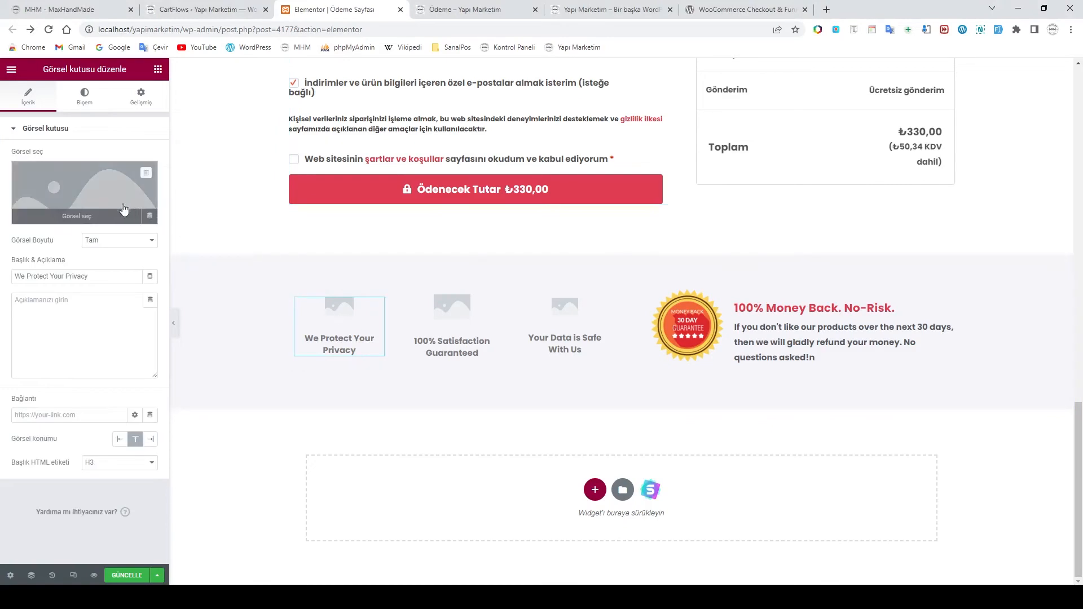
click(68, 190)
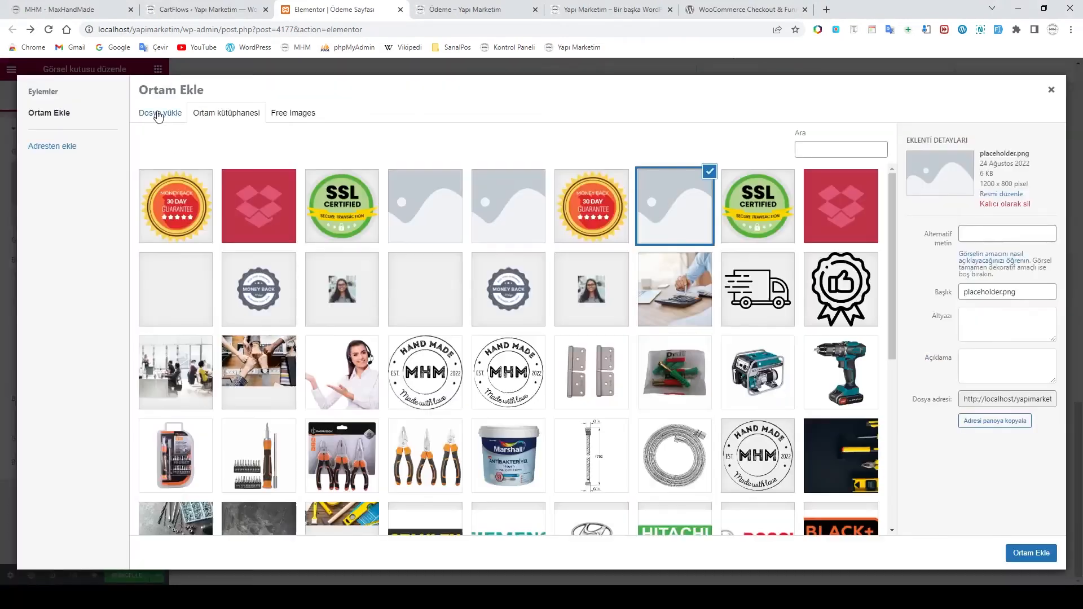
scroll(468, 240, down, 6)
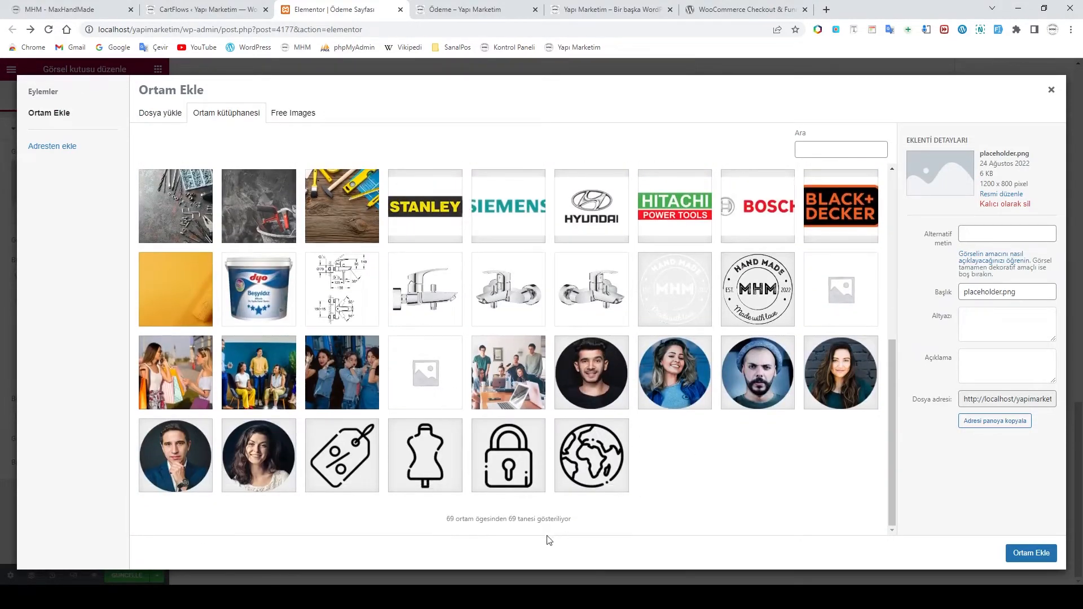
scroll(538, 481, up, 6)
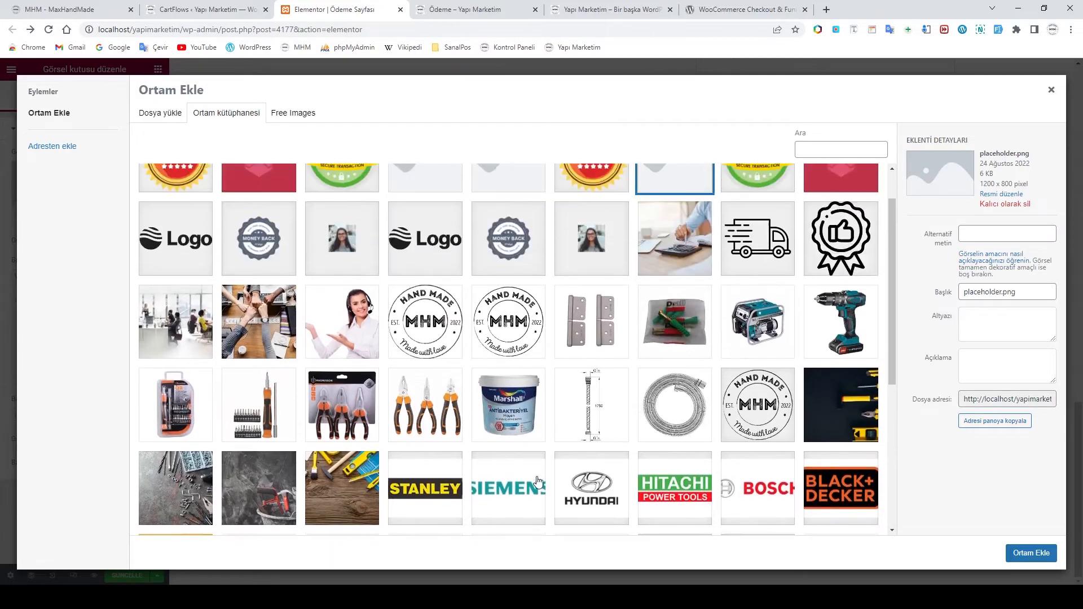
click(756, 301)
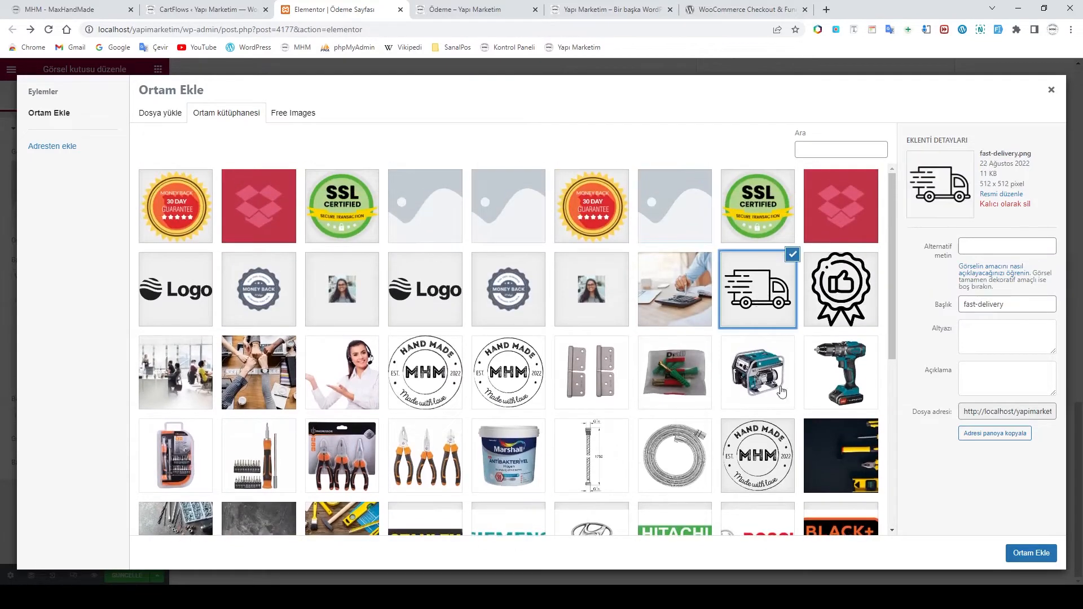
click(1014, 553)
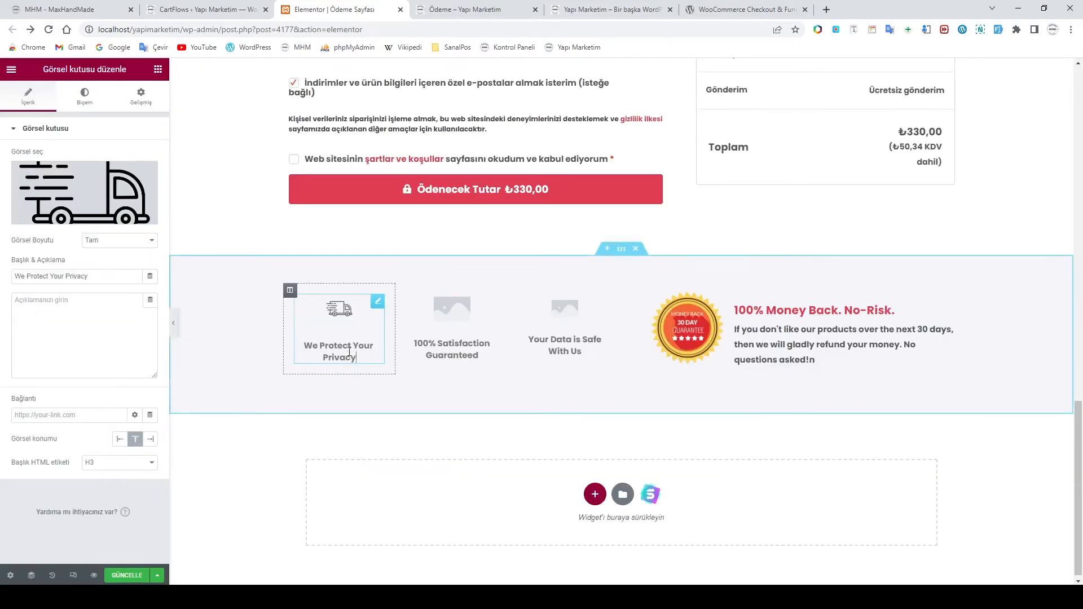
Retitle the first guarantee box 'HIZLI GÖNDERİM'
drag(357, 357, 293, 345)
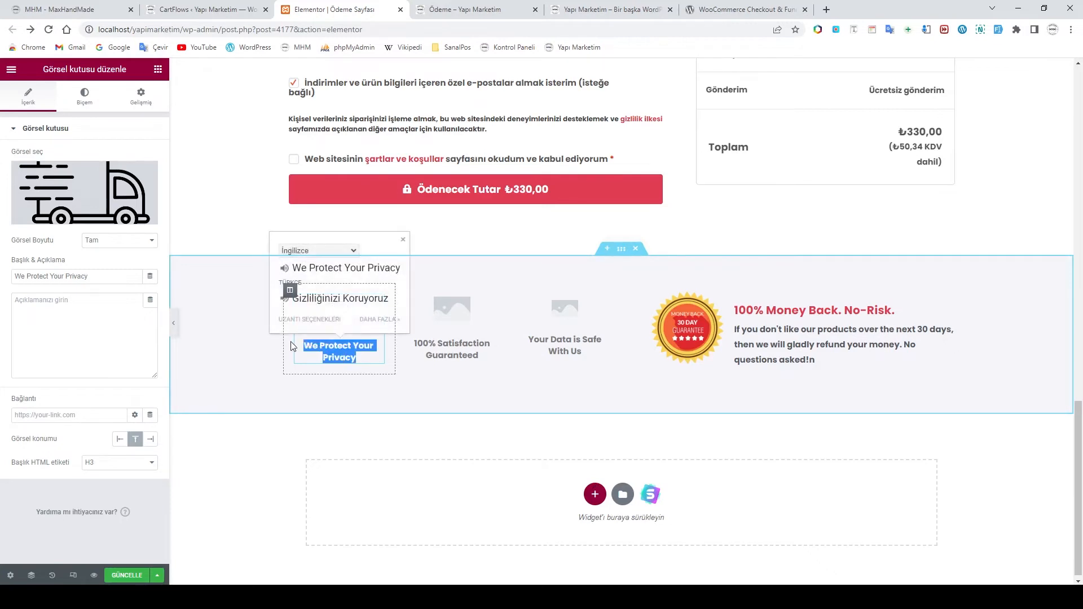
text(H)
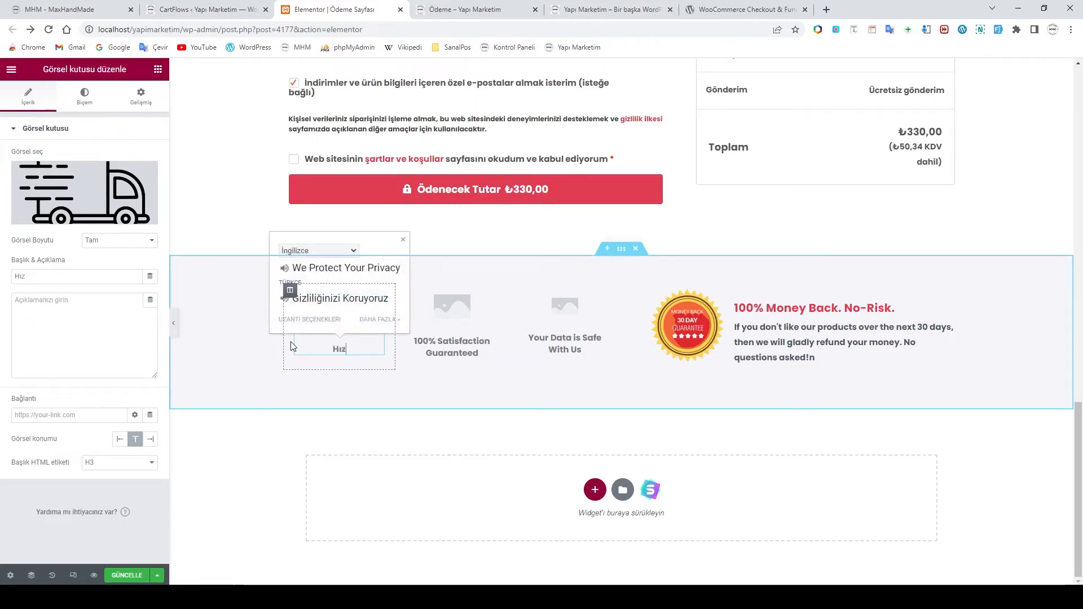
key(BackSpace)
key(BackSpace)
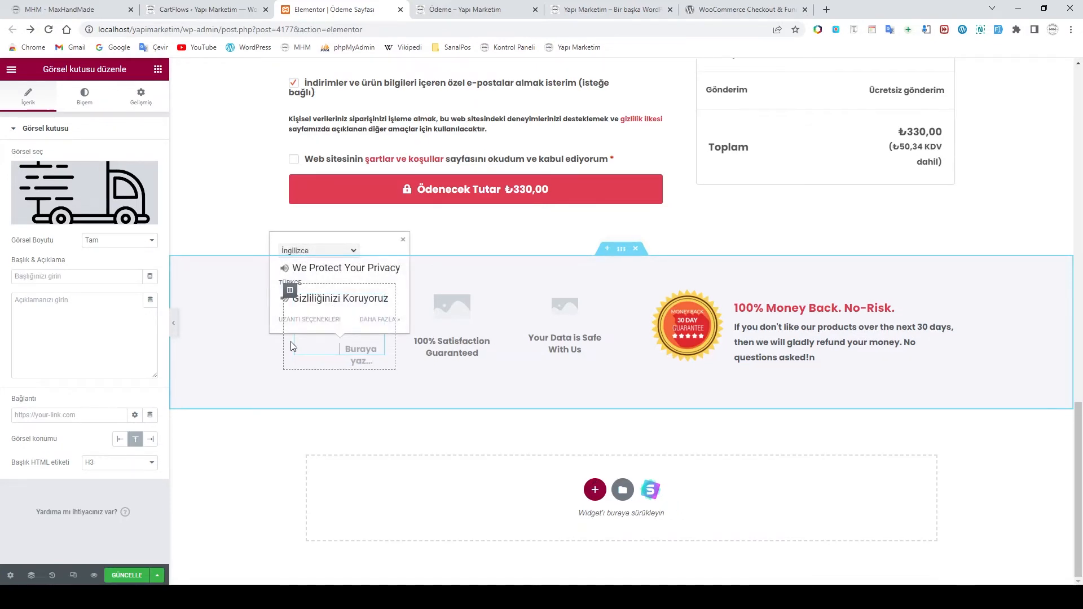
text(HIZ)
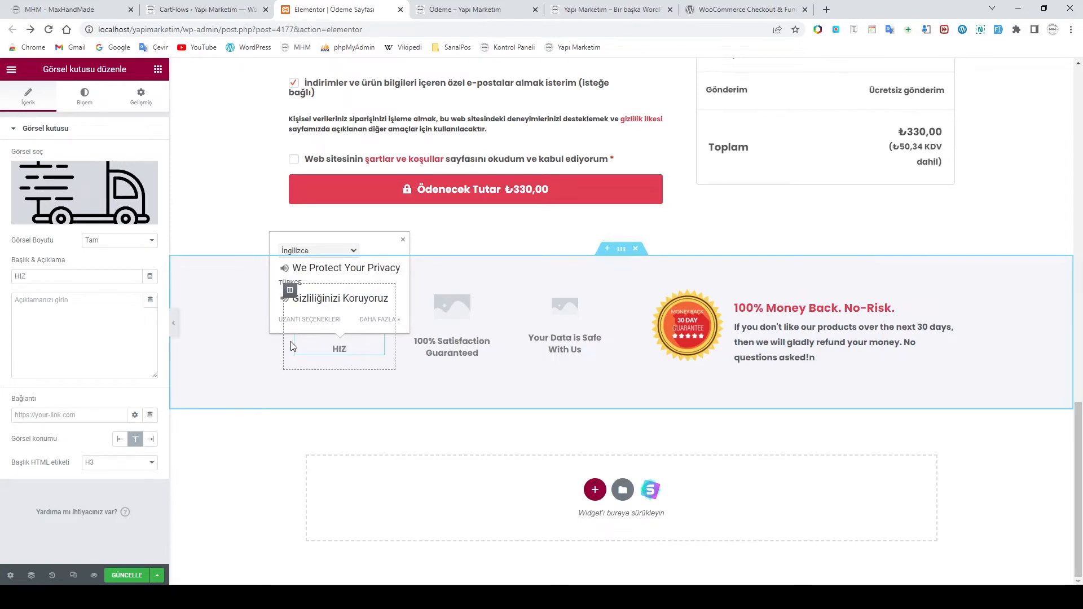
text(LI GÖNDERİM)
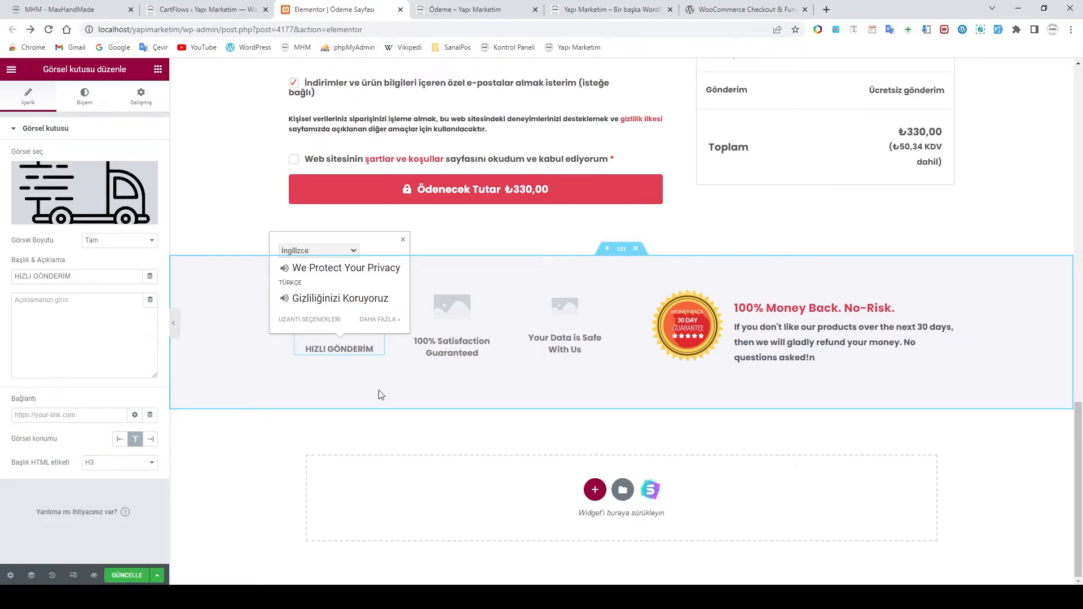
click(449, 325)
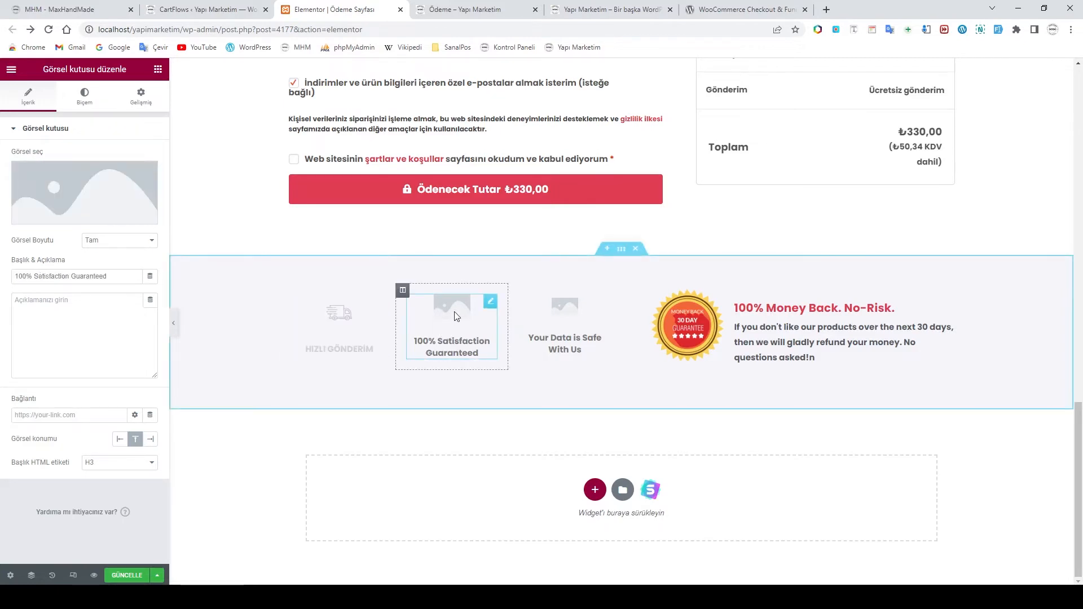
Give the satisfaction box the thumbs-up rosette picture, comparing with the live checkout page
click(87, 195)
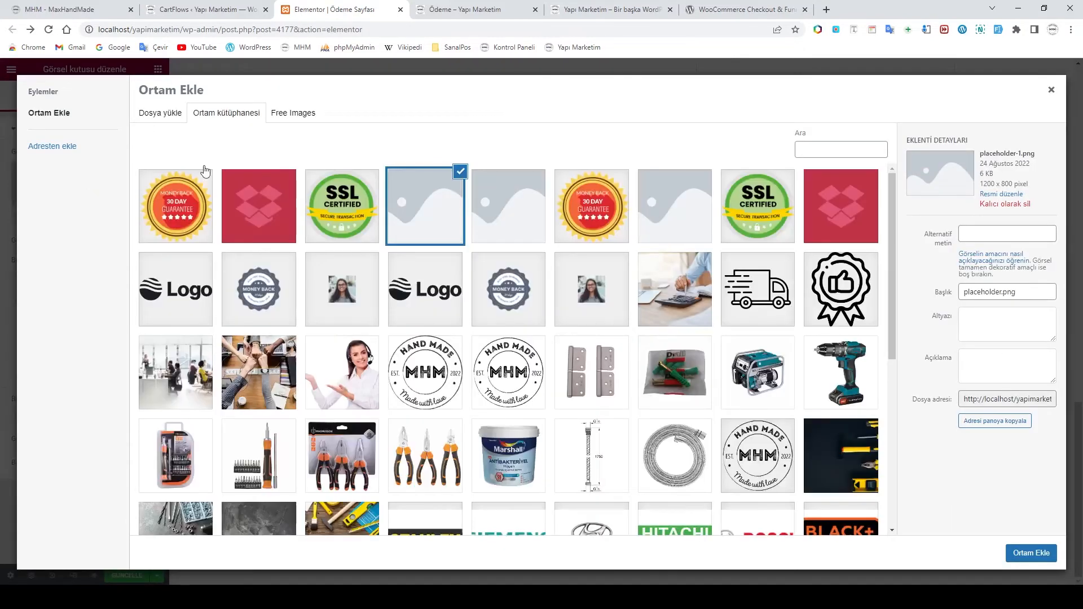
click(840, 289)
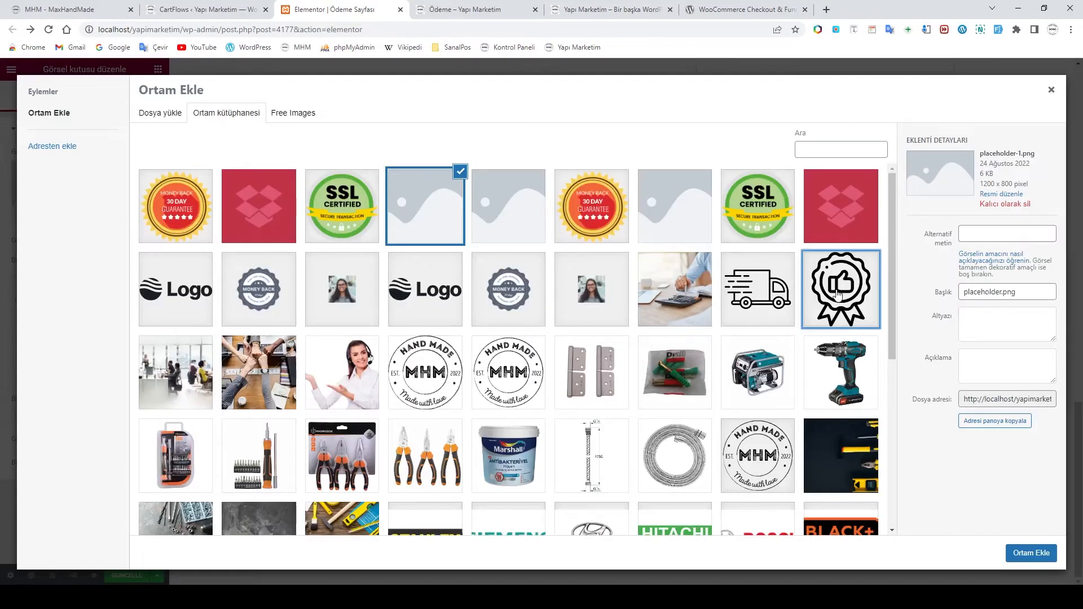
click(1030, 553)
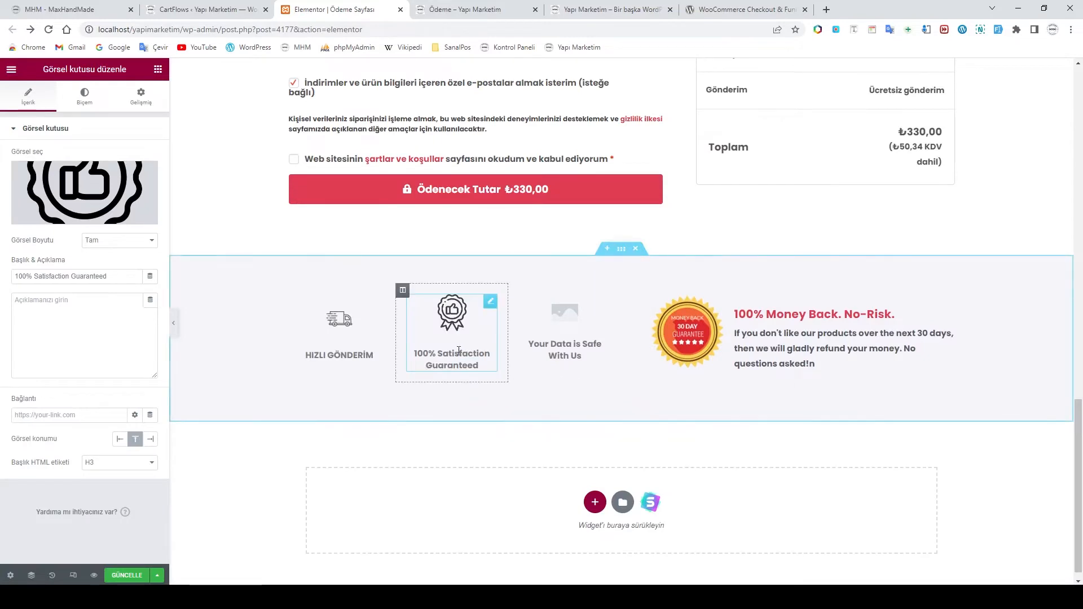
mouse_move(318, 597)
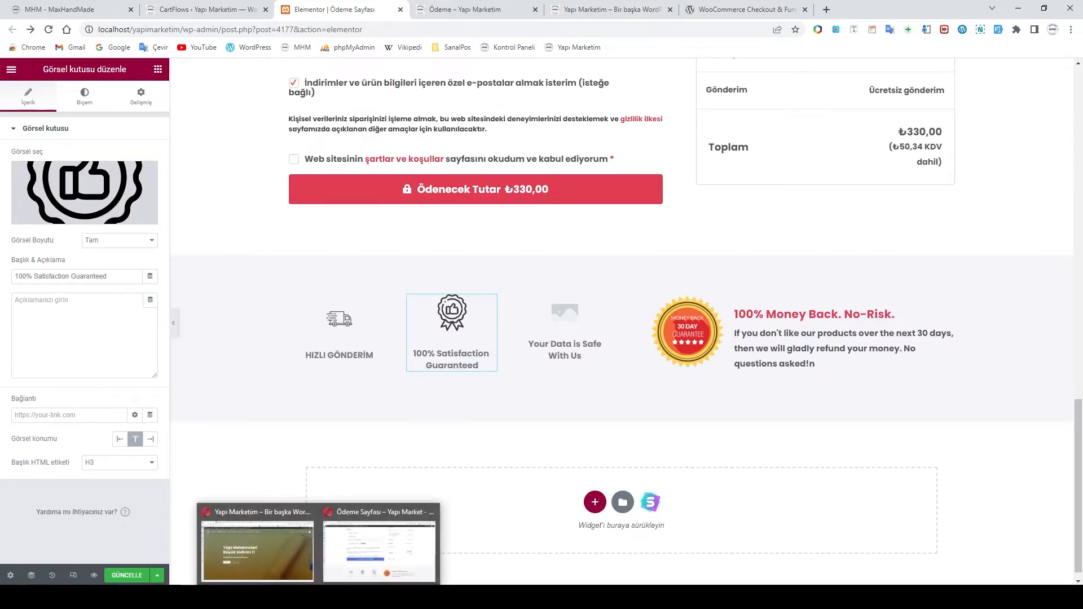
click(364, 565)
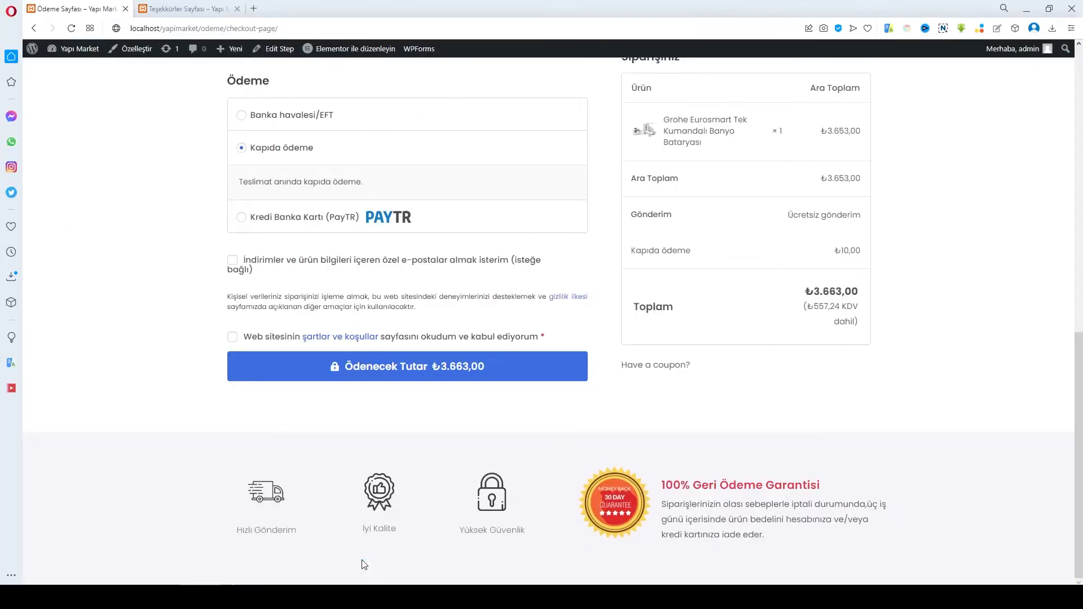
click(482, 596)
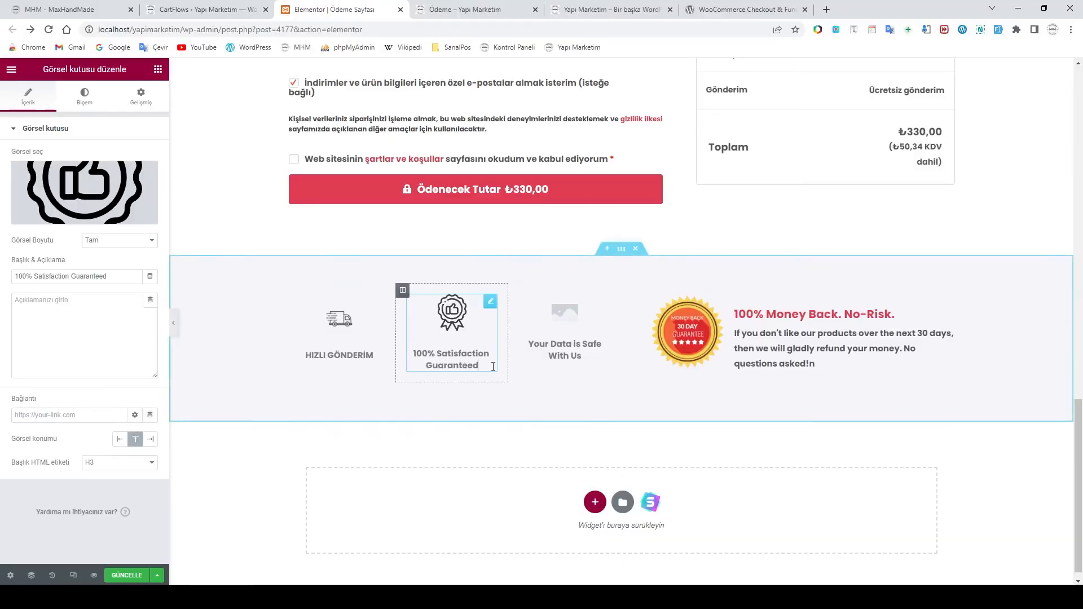
Rename the 100% Satisfaction Guaranteed heading to 'İYİ KALİTE'
drag(493, 367, 402, 348)
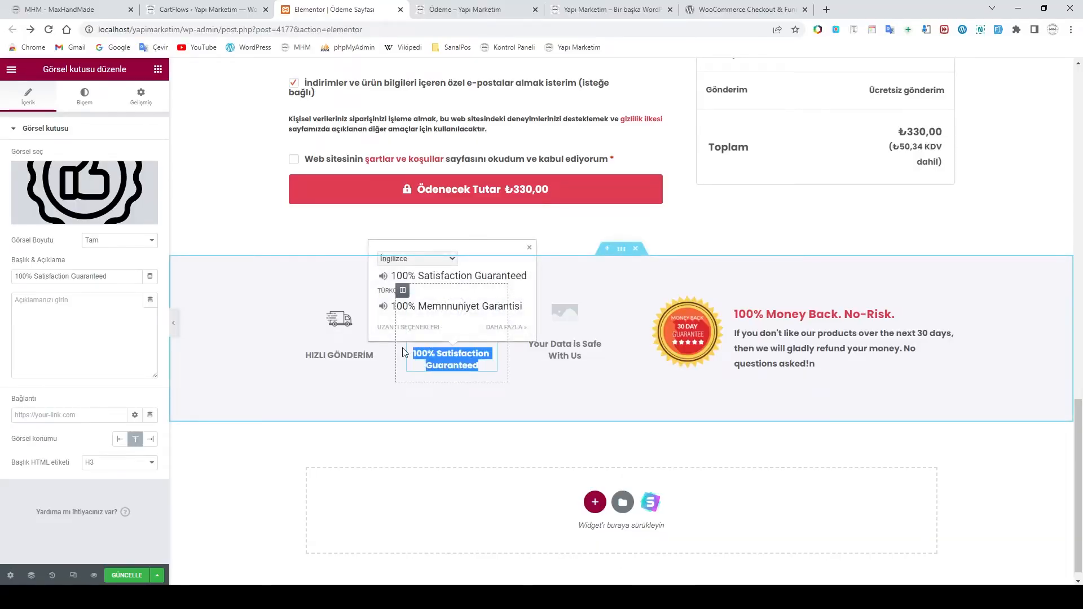
text(İYİ KALİTE)
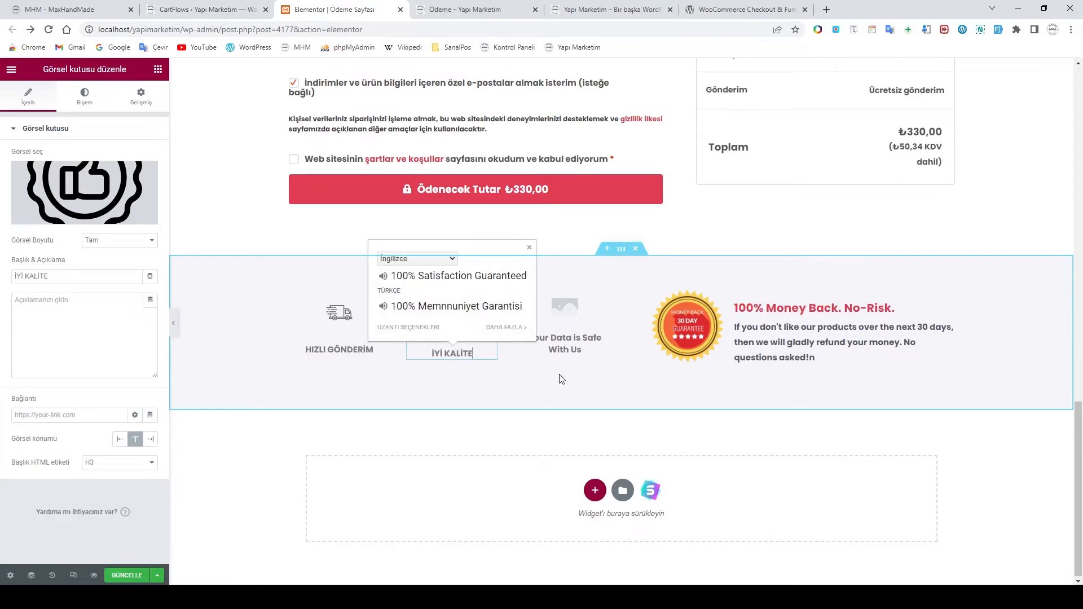
click(574, 392)
click(338, 330)
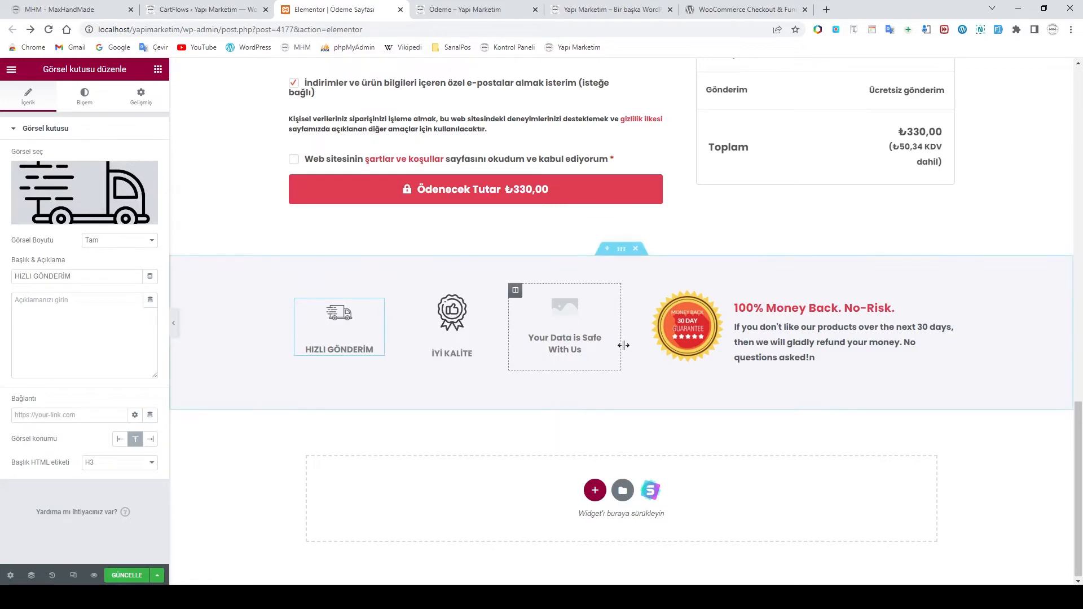
For the Your Data is Safe With Us box, start uploading a new image file
click(562, 315)
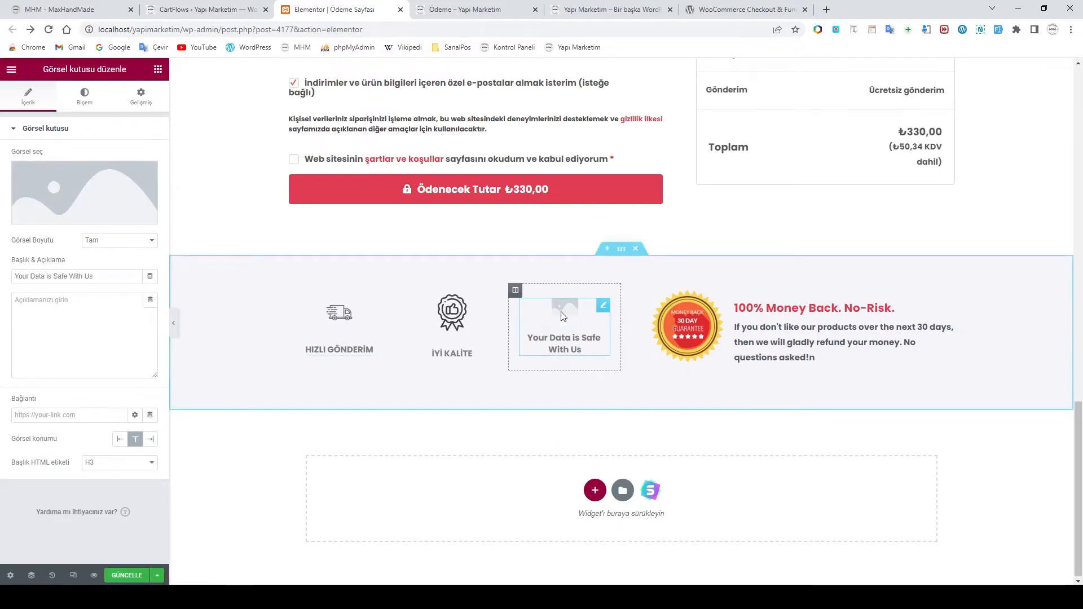
click(79, 193)
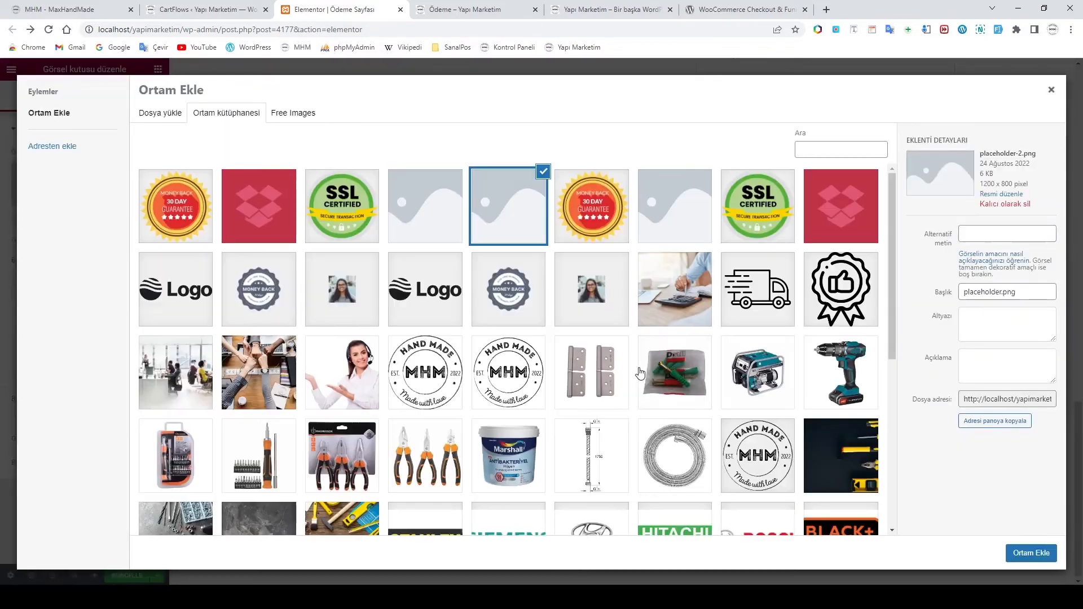
scroll(666, 384, down, 3)
scroll(666, 384, down, 3)
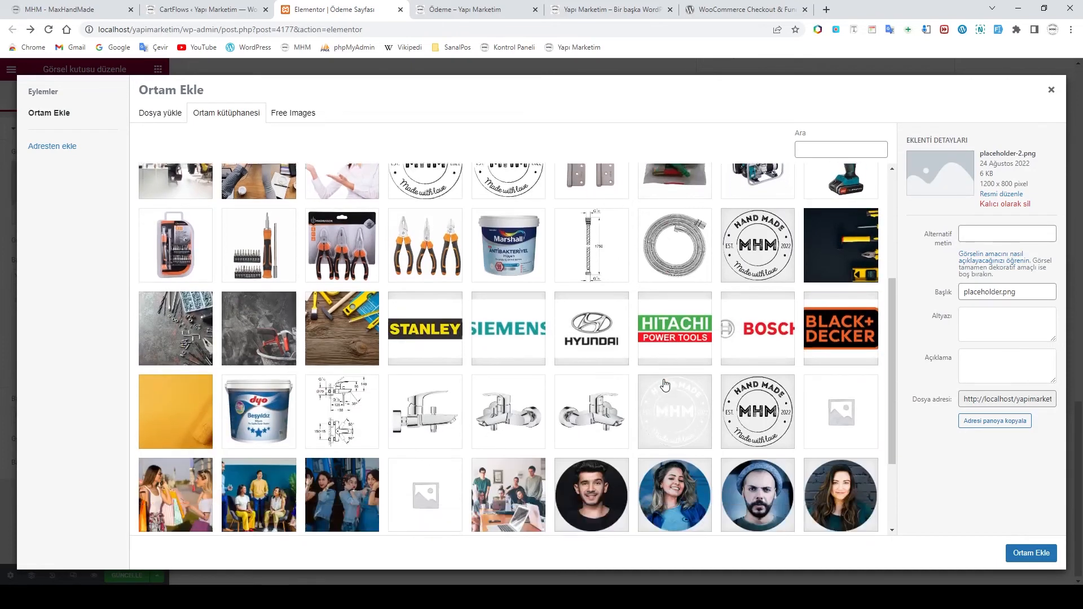
scroll(666, 386, up, 10)
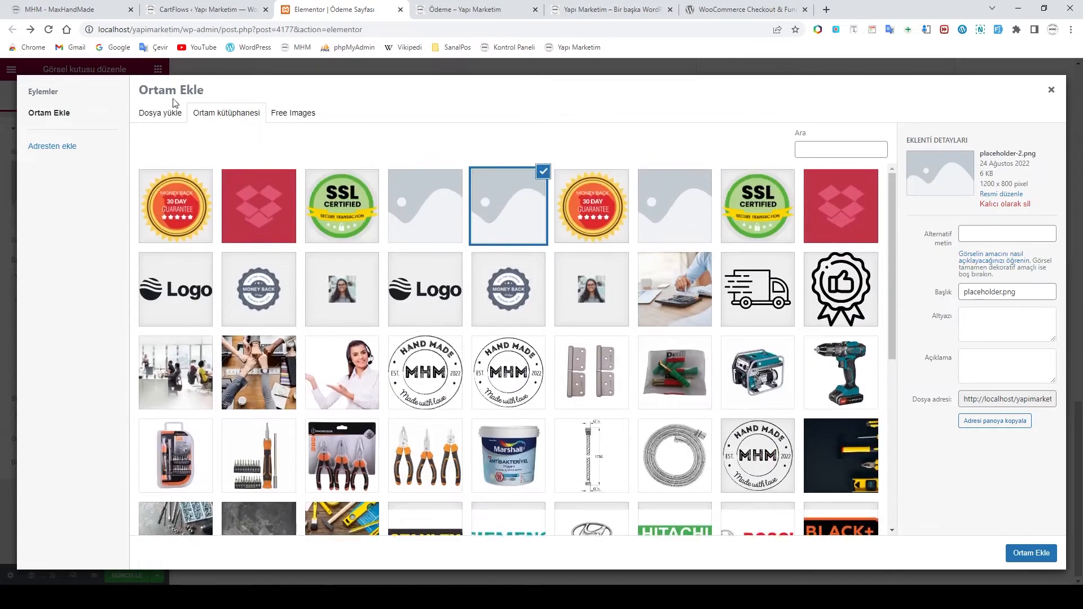
click(157, 114)
click(580, 308)
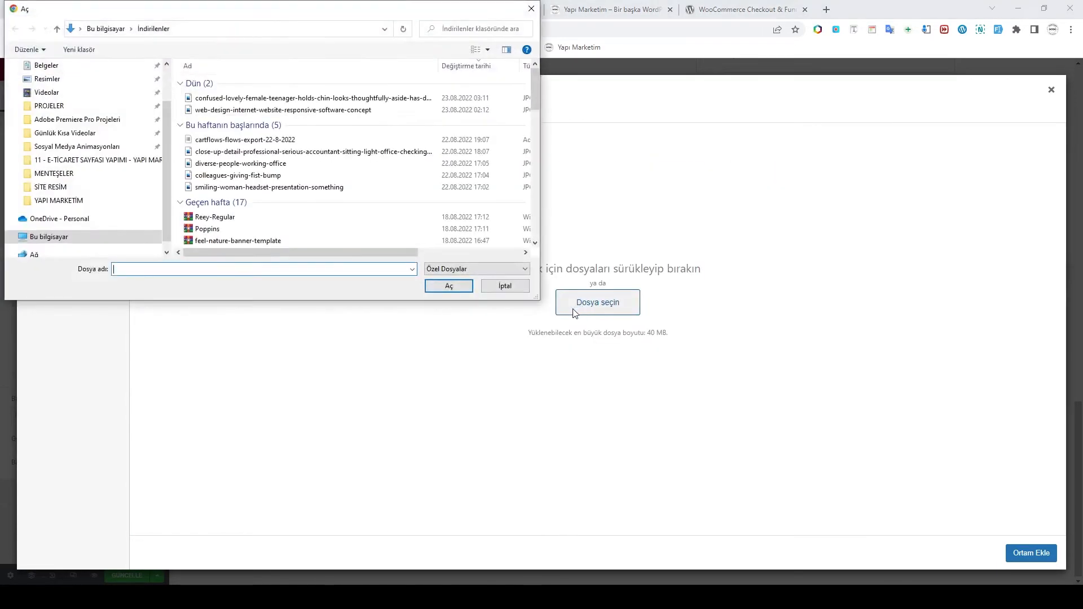
Upload 256bit from Desktop > Kurulum > YAPI MARKETİM > SİTE RESİM and insert it
drag(166, 160, 163, 102)
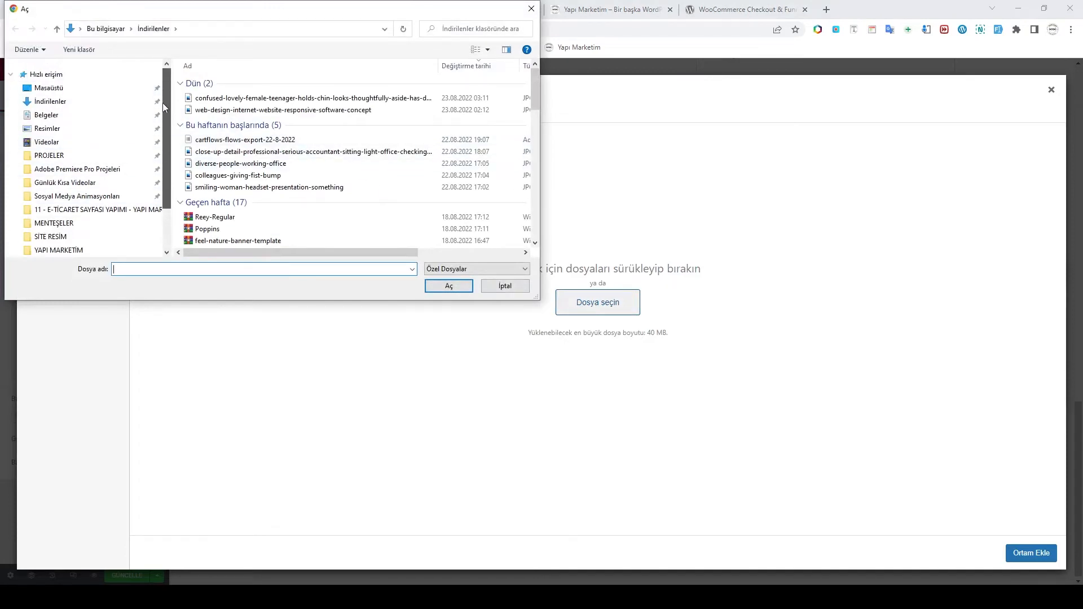
click(52, 89)
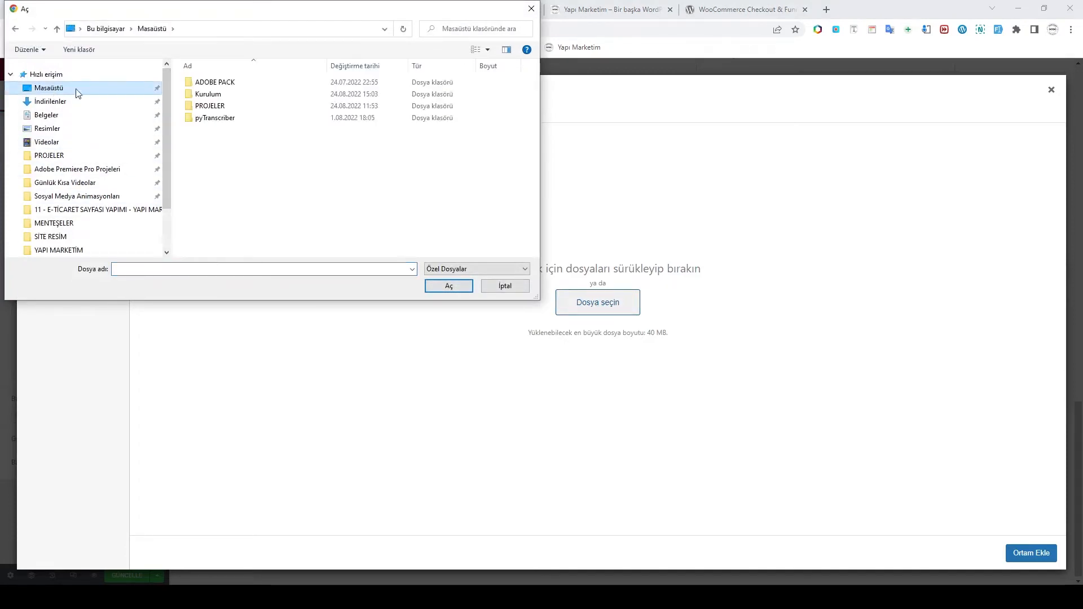
double_click(213, 105)
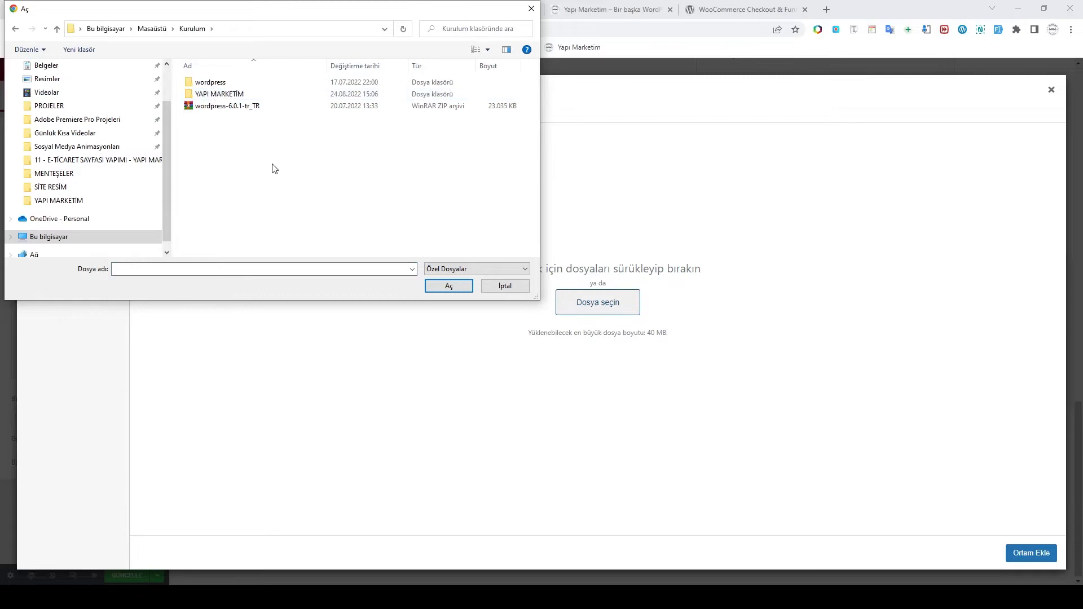
double_click(220, 94)
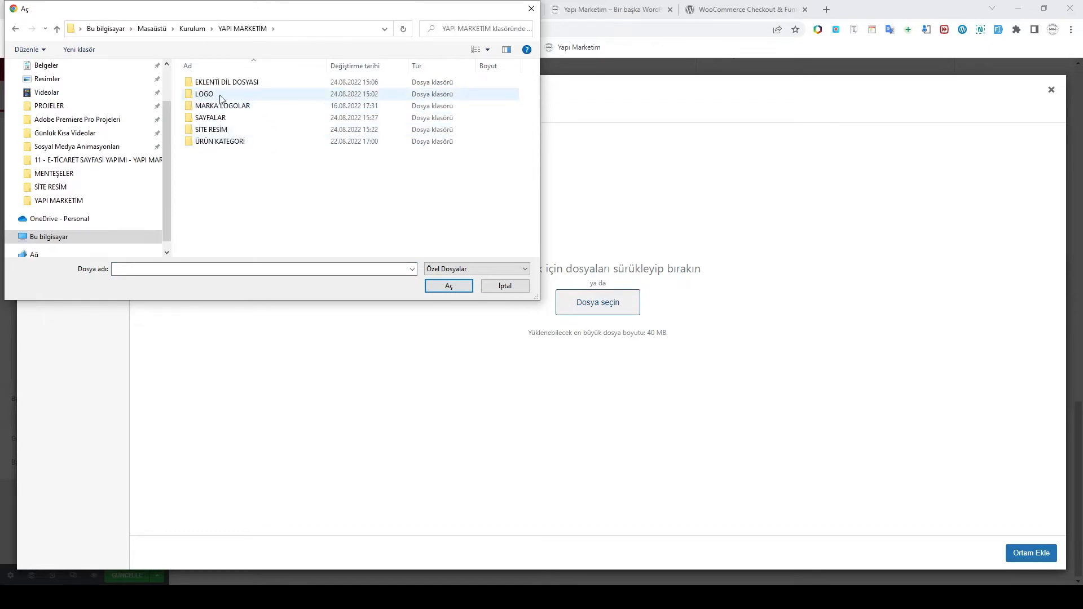
double_click(213, 129)
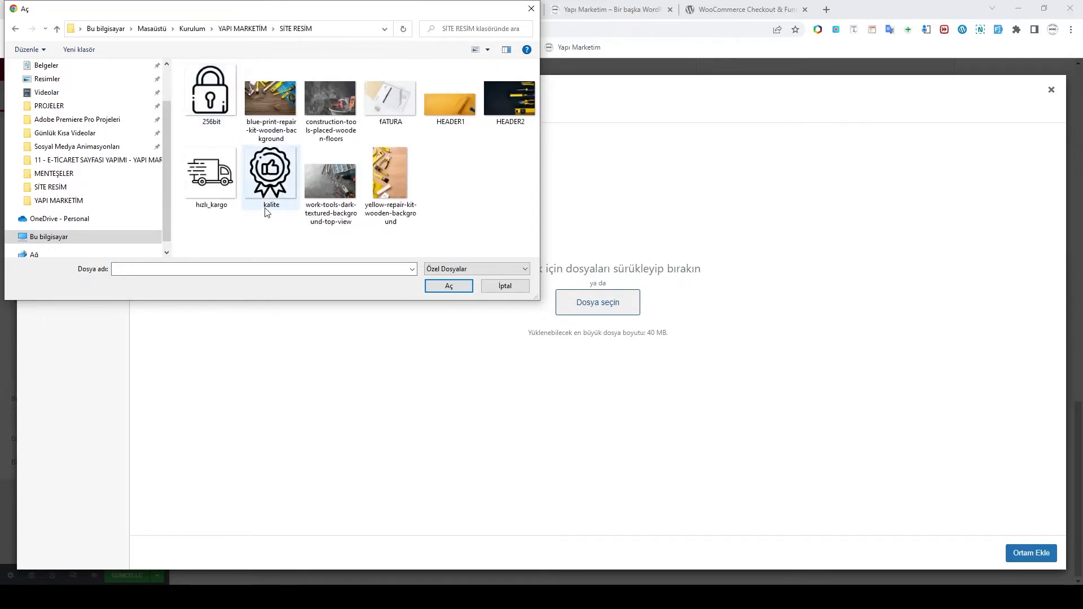
click(211, 91)
click(448, 286)
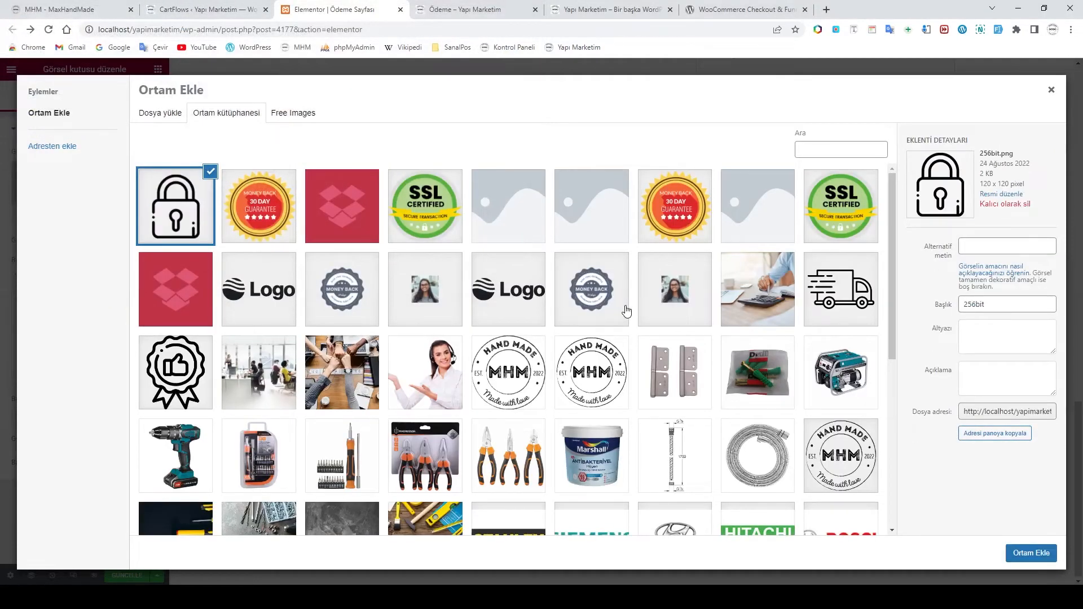
click(1028, 552)
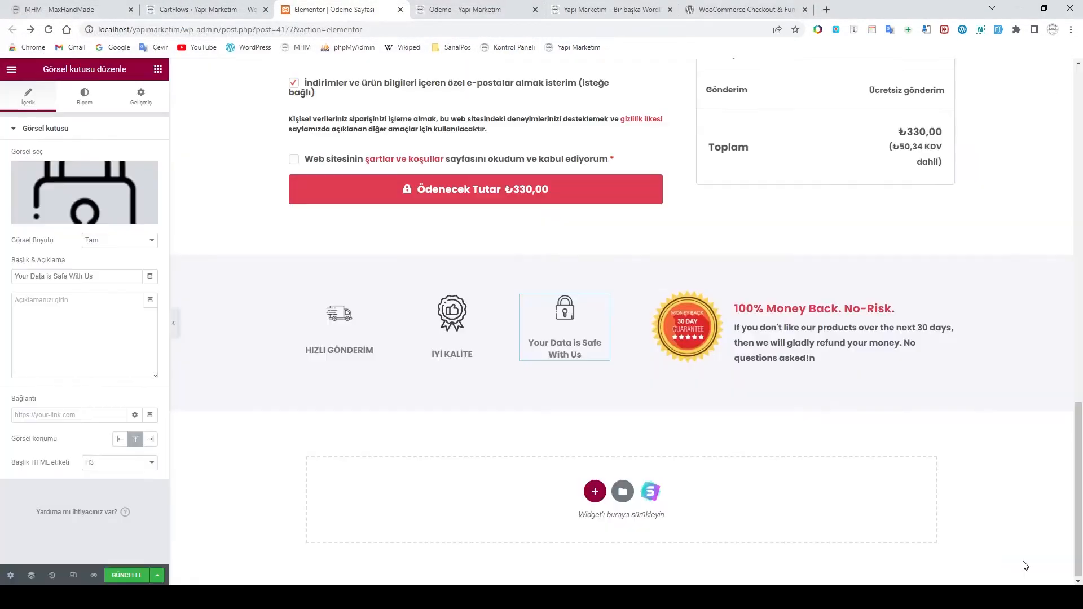
Retitle the third box '256 BİT SSL' and give its icon 0 spacing and larger width
drag(583, 355, 526, 341)
text(256)
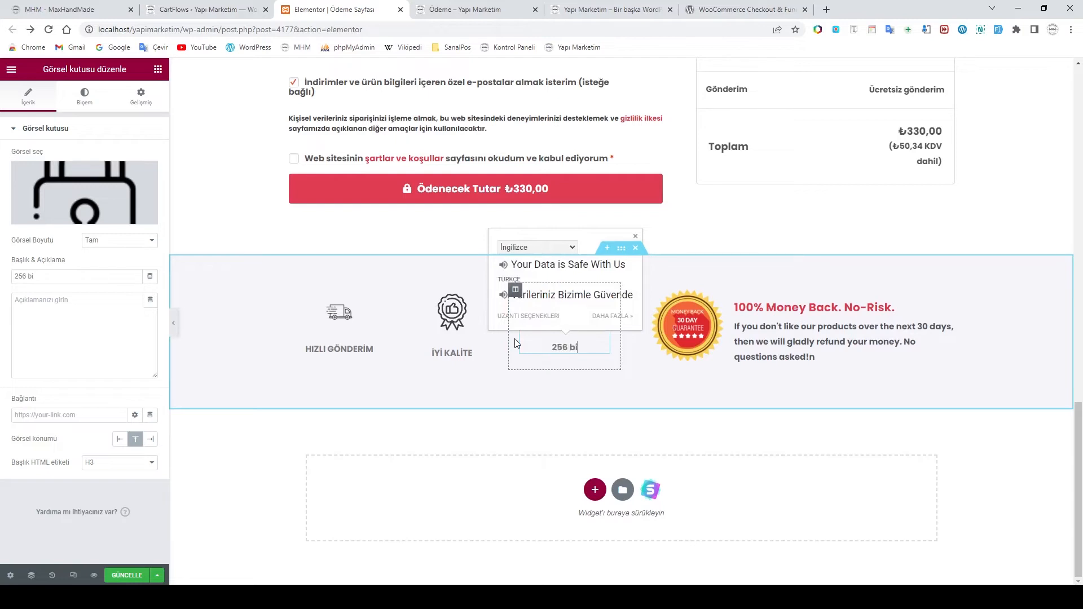
text( BİT SSL)
click(599, 345)
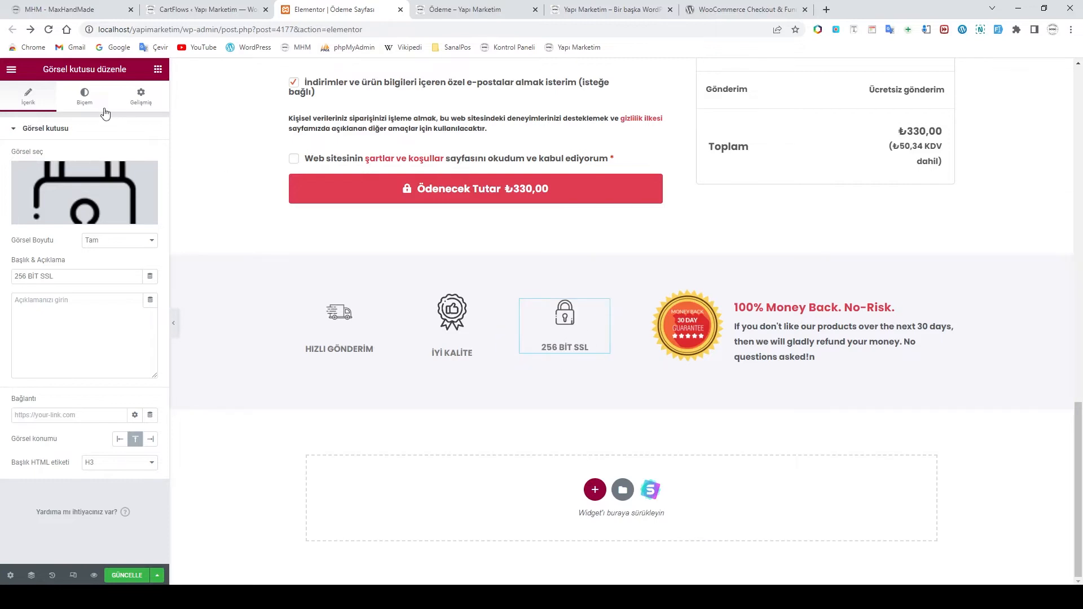
click(85, 99)
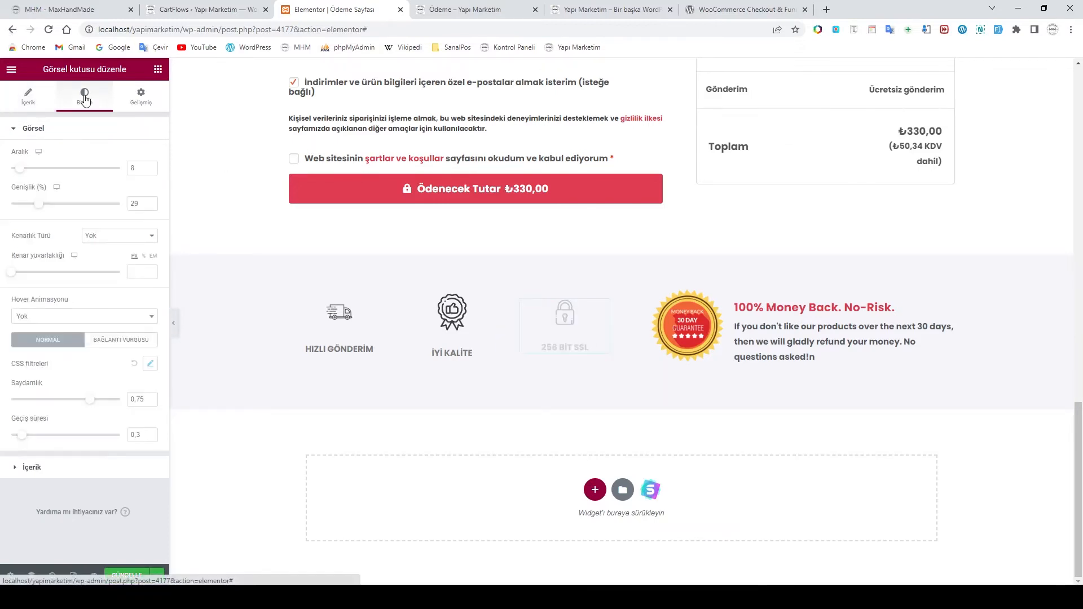
drag(20, 169, 11, 169)
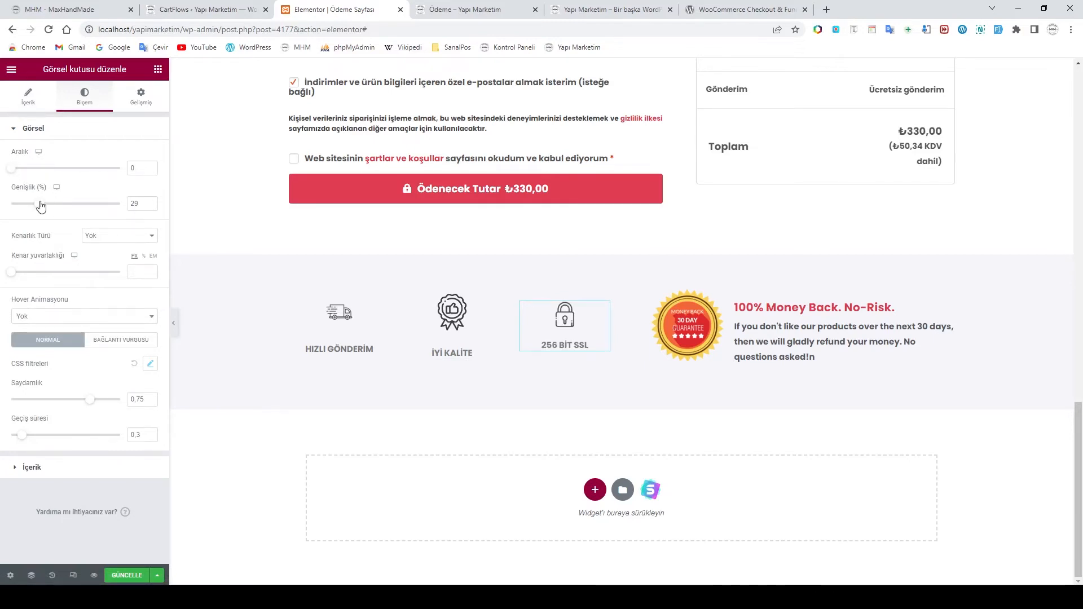
drag(38, 205, 55, 206)
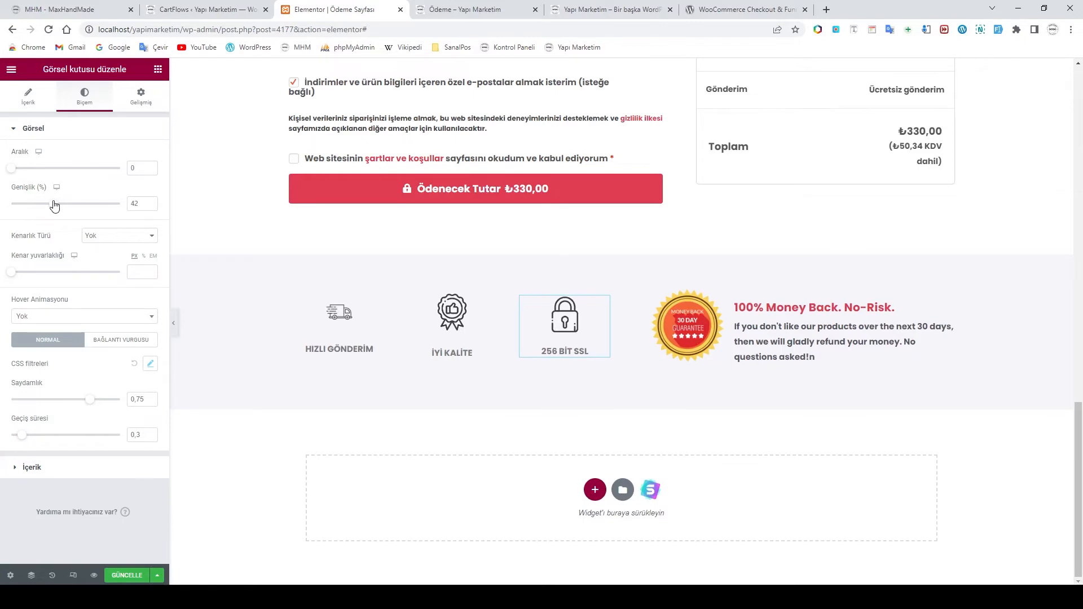
Set 0 image spacing and 42% width for the İYİ KALİTE and HIZLI GÖNDERİM icons
click(457, 322)
click(140, 97)
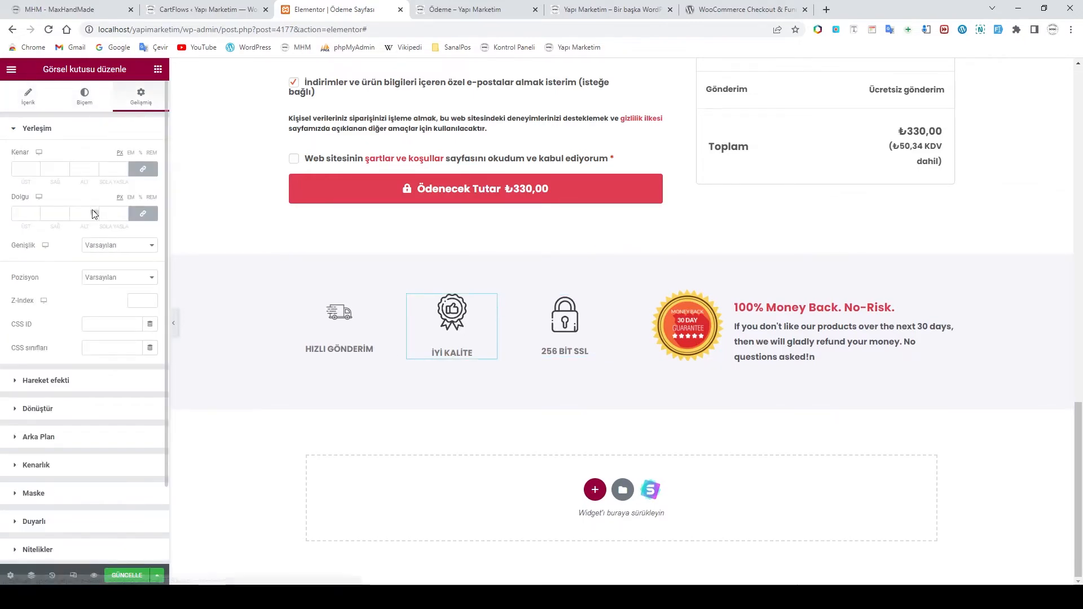
click(89, 99)
drag(20, 168, 4, 169)
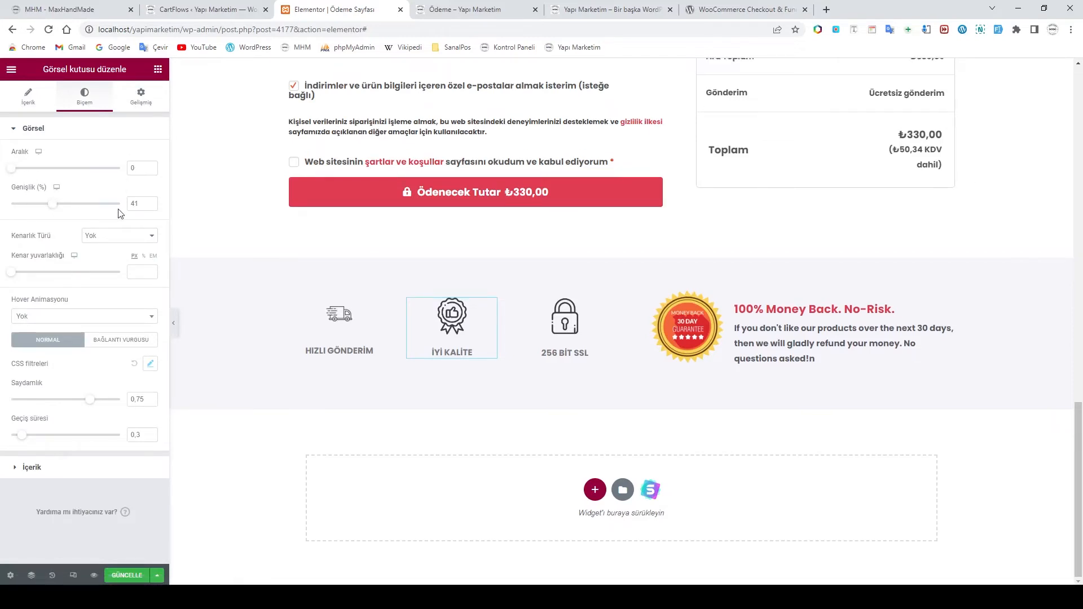
click(151, 201)
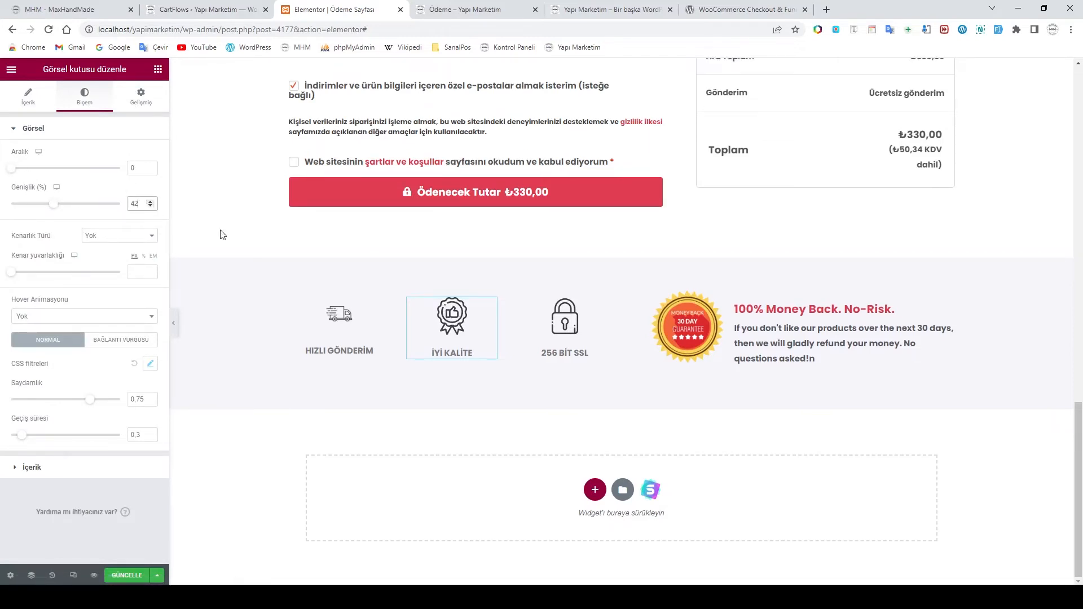
click(338, 330)
click(90, 104)
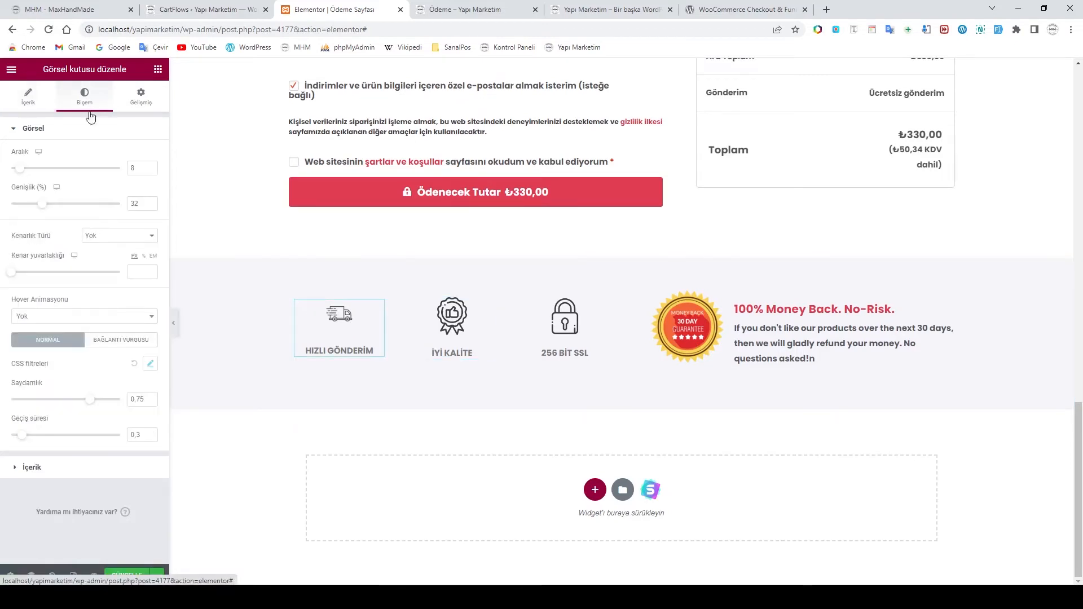
drag(24, 175, 1, 175)
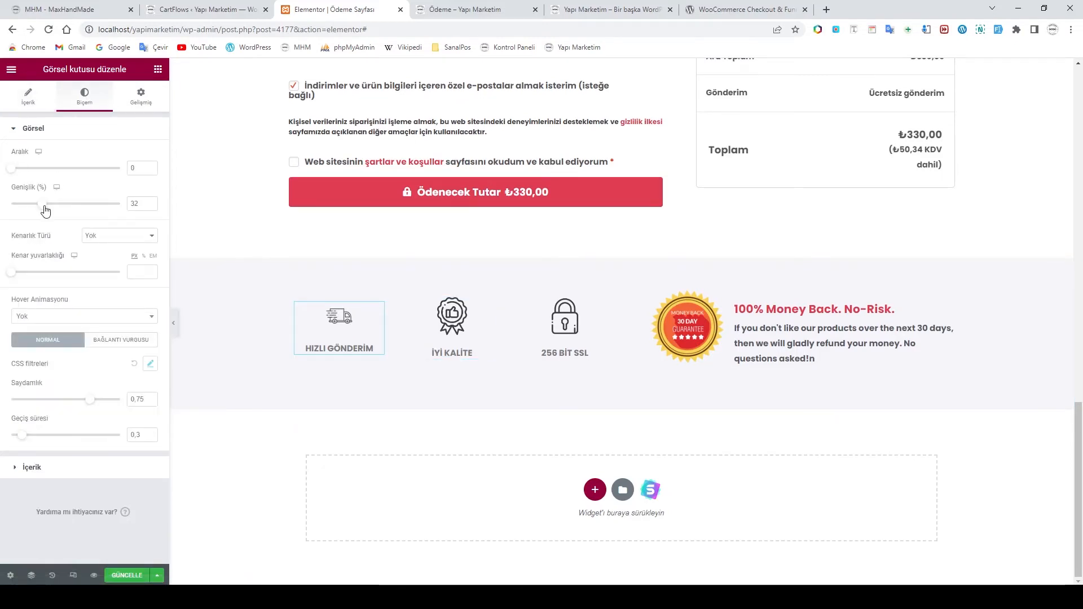
drag(46, 210, 57, 209)
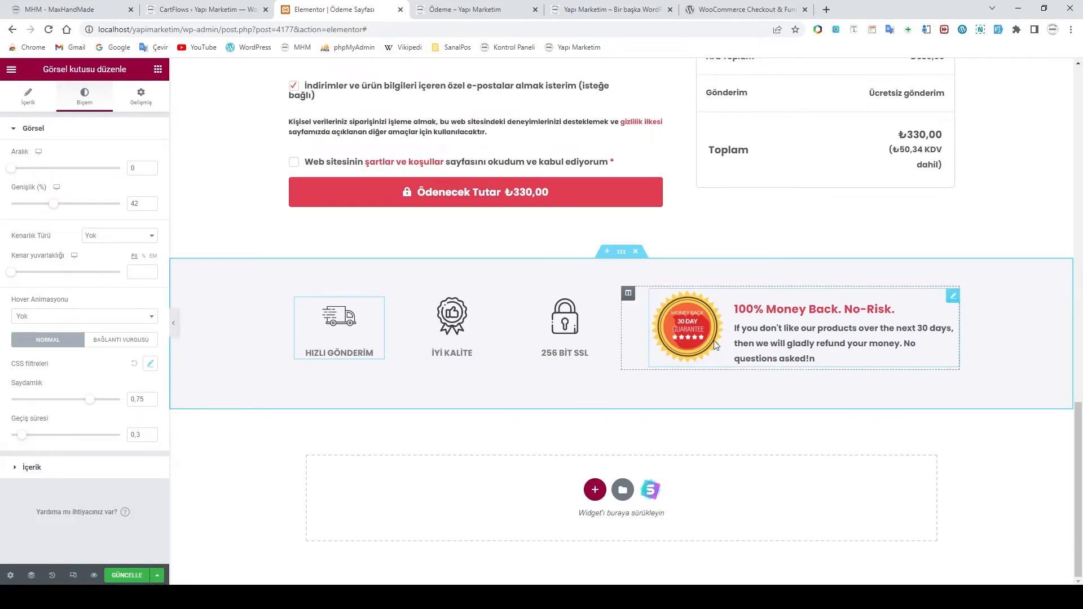
click(690, 338)
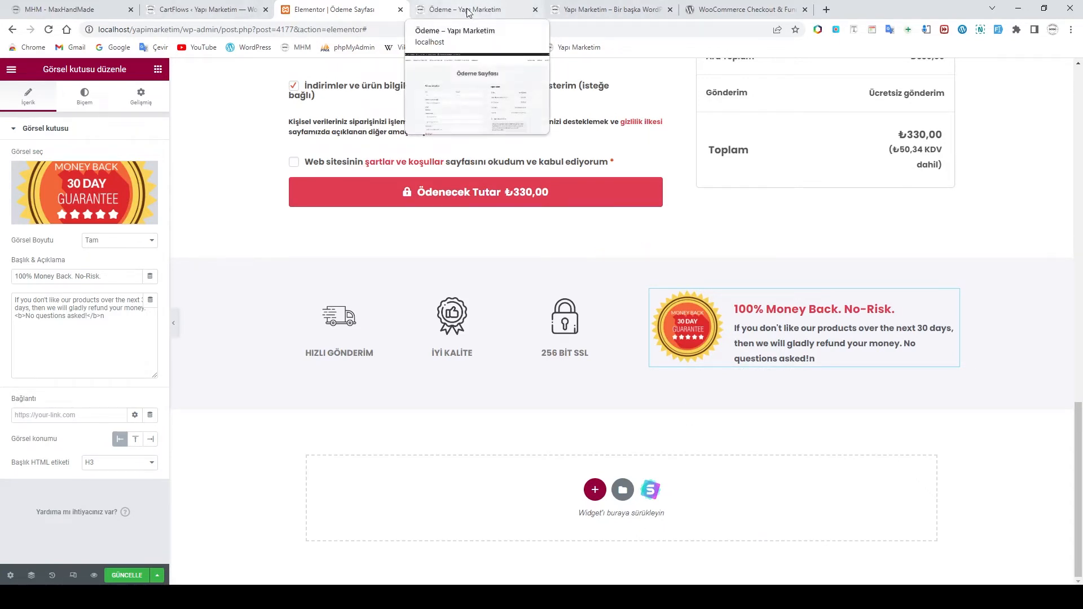
click(606, 9)
scroll(561, 370, down, 12)
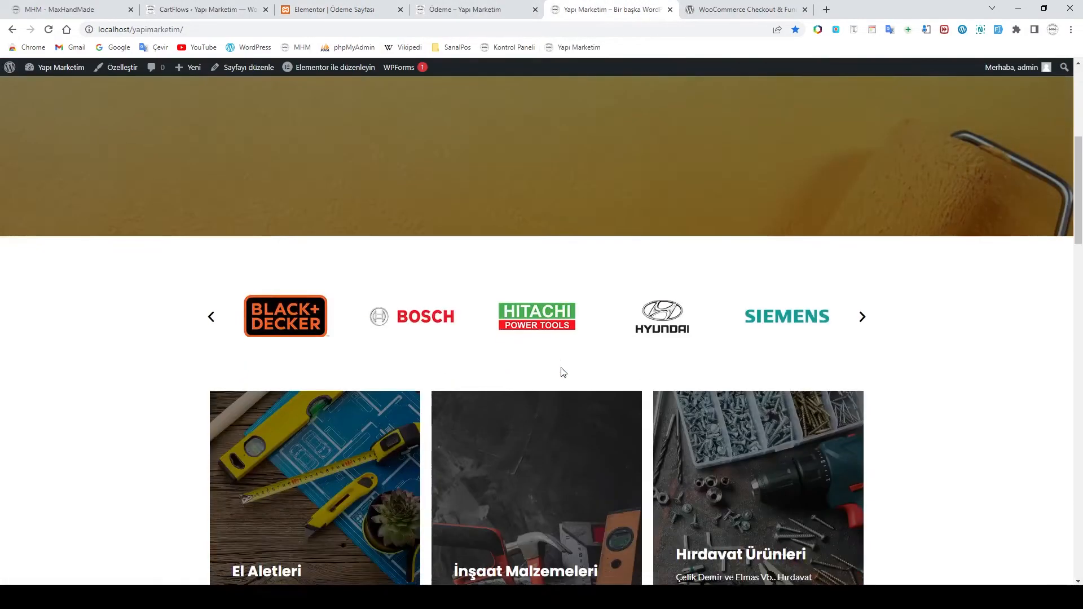
scroll(567, 373, down, 18)
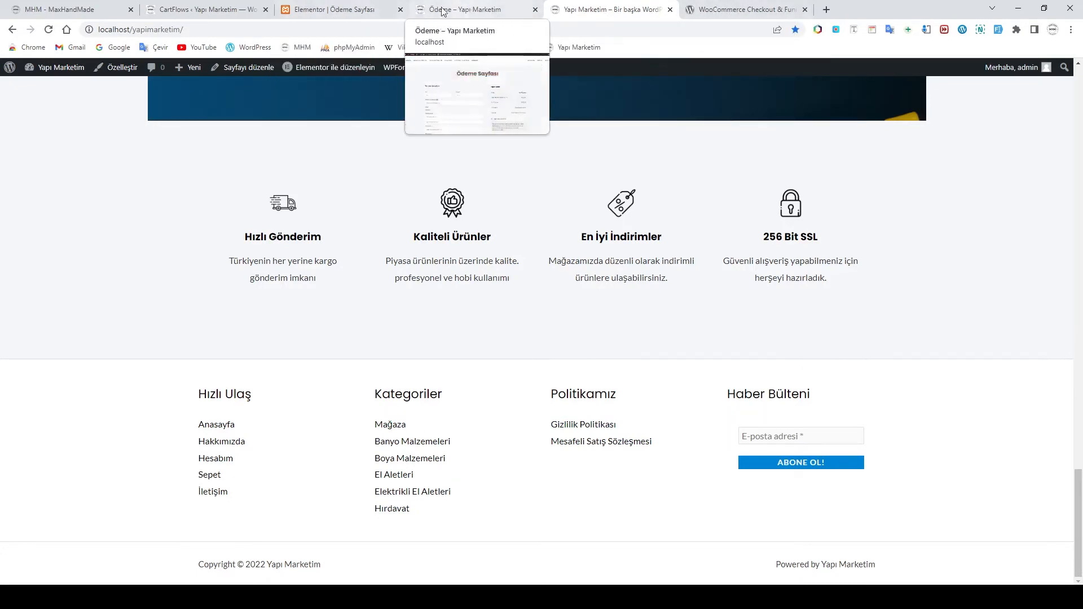
click(339, 10)
click(762, 332)
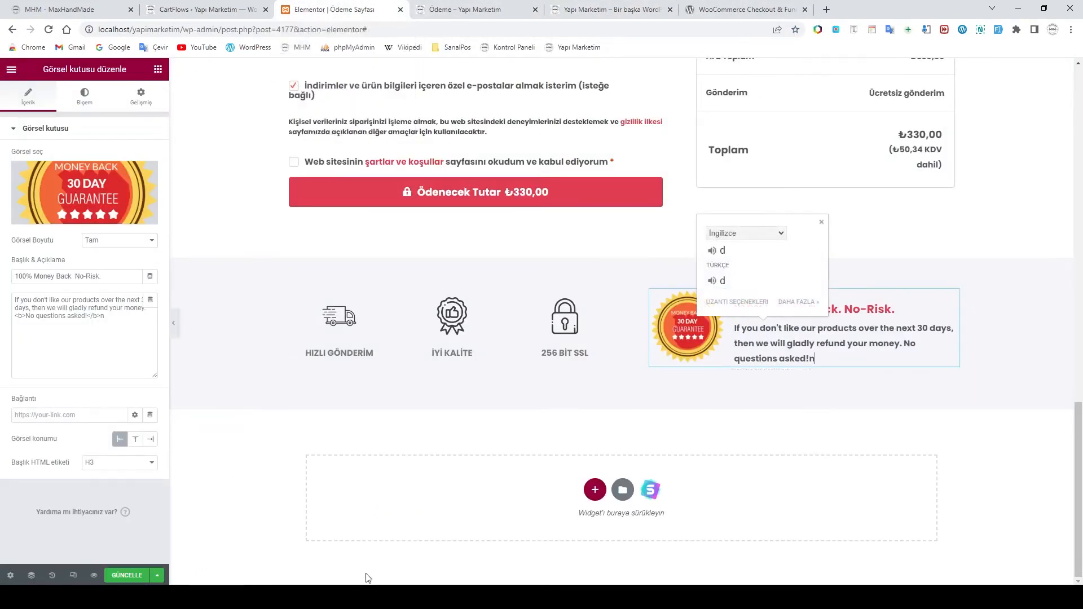
Copy the Turkish money-back guarantee paragraph from the reference checkout page in Opera
mouse_move(322, 597)
click(373, 557)
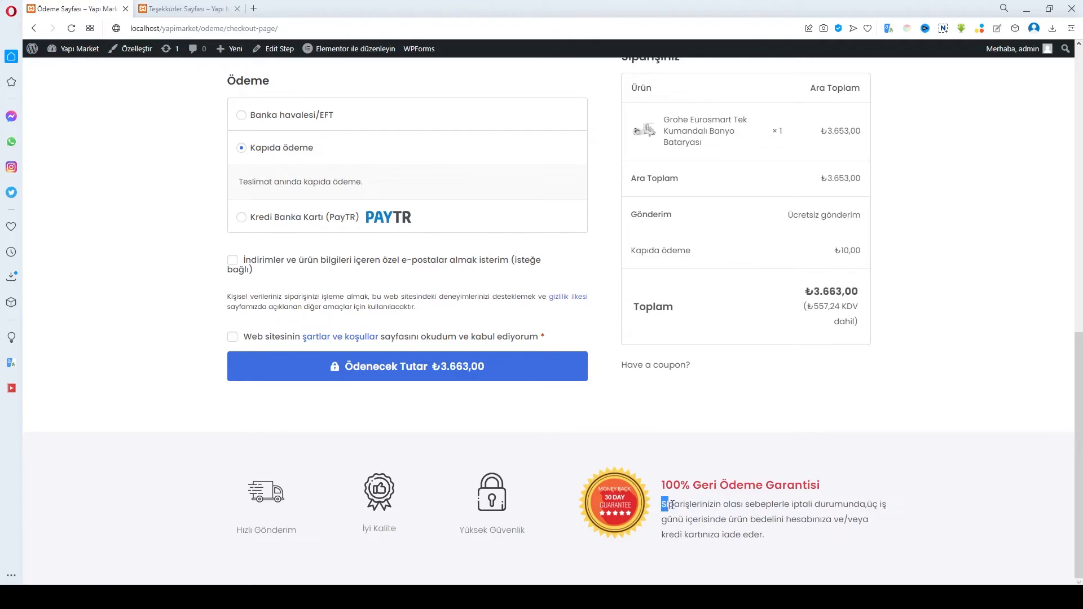
drag(671, 505, 763, 532)
right_click(724, 515)
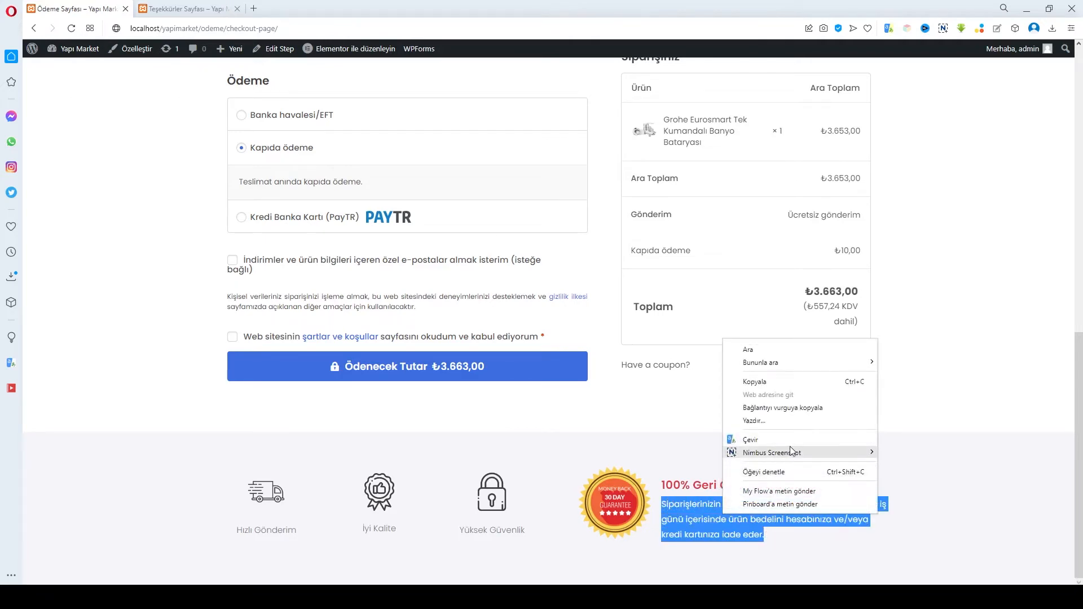
click(774, 384)
click(831, 480)
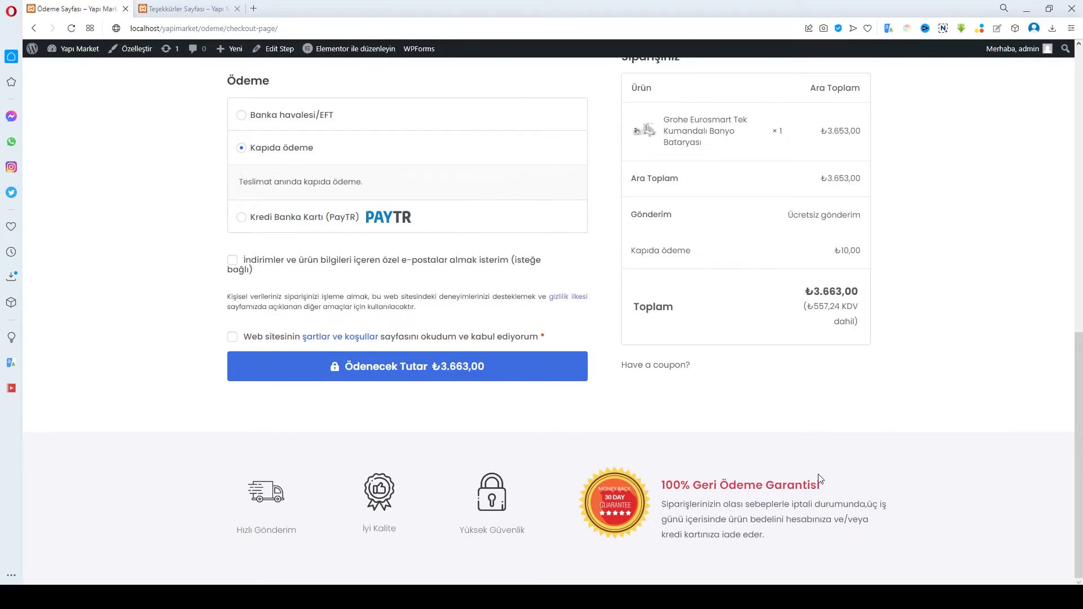
Scroll the reference checkout and reveal its coupon code entry
scroll(700, 452, up, 10)
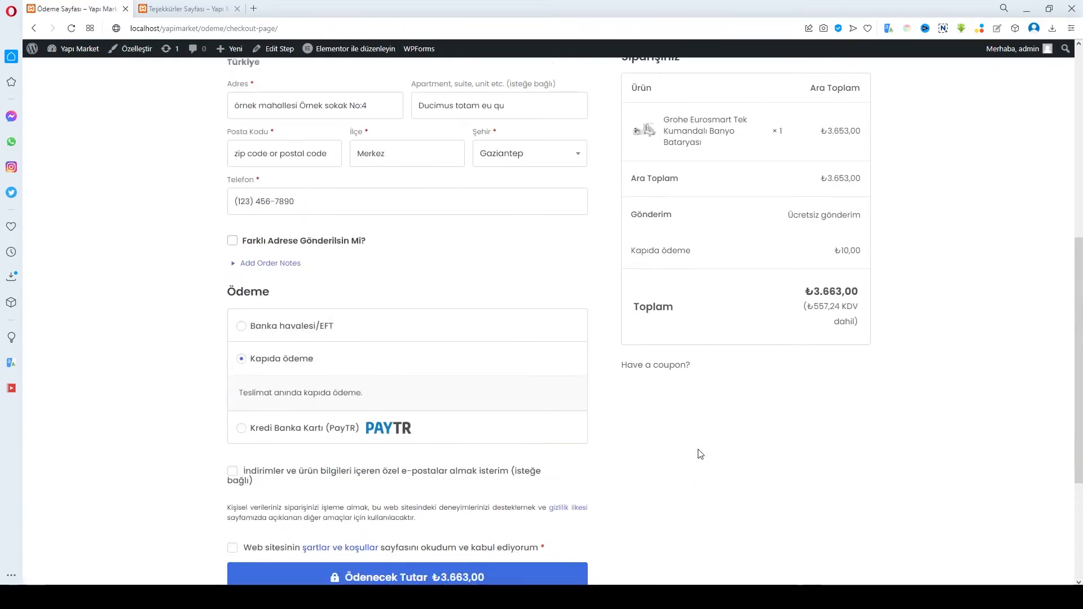
scroll(706, 460, down, 4)
scroll(705, 460, down, 5)
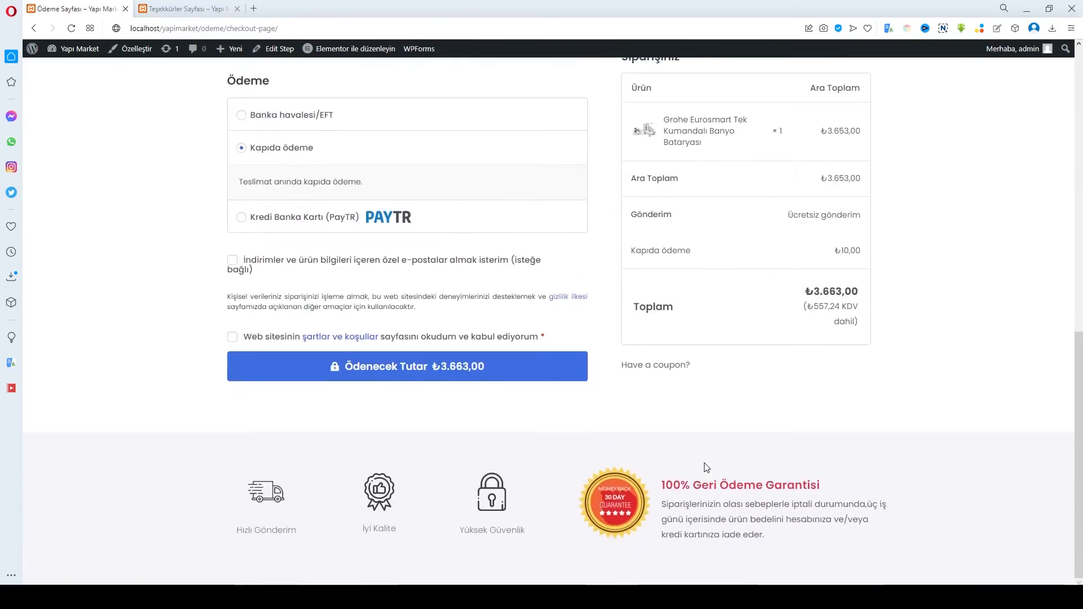
click(667, 371)
click(670, 368)
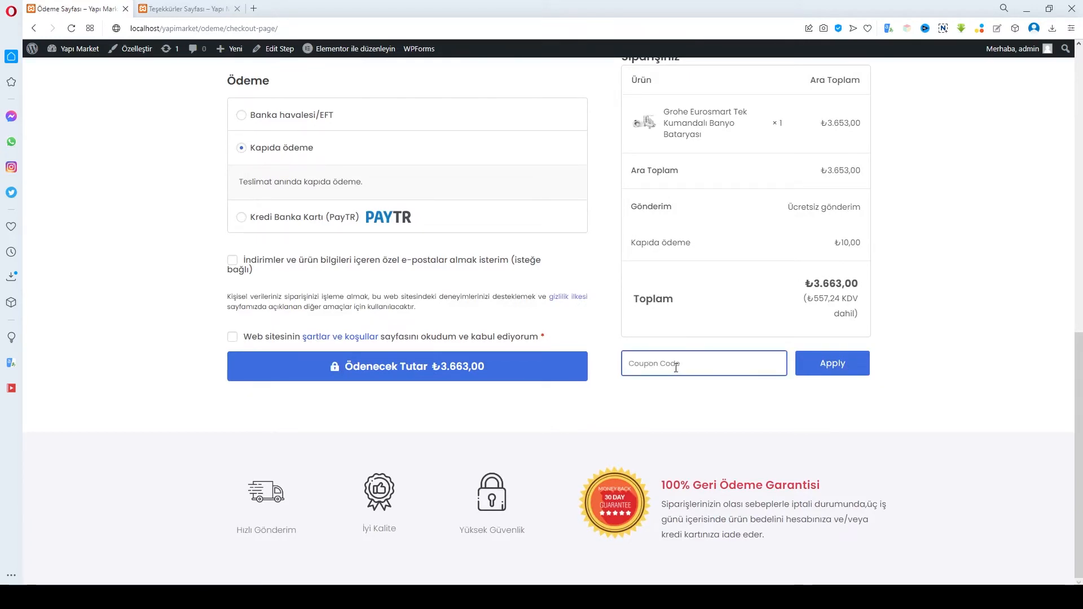
scroll(759, 407, up, 4)
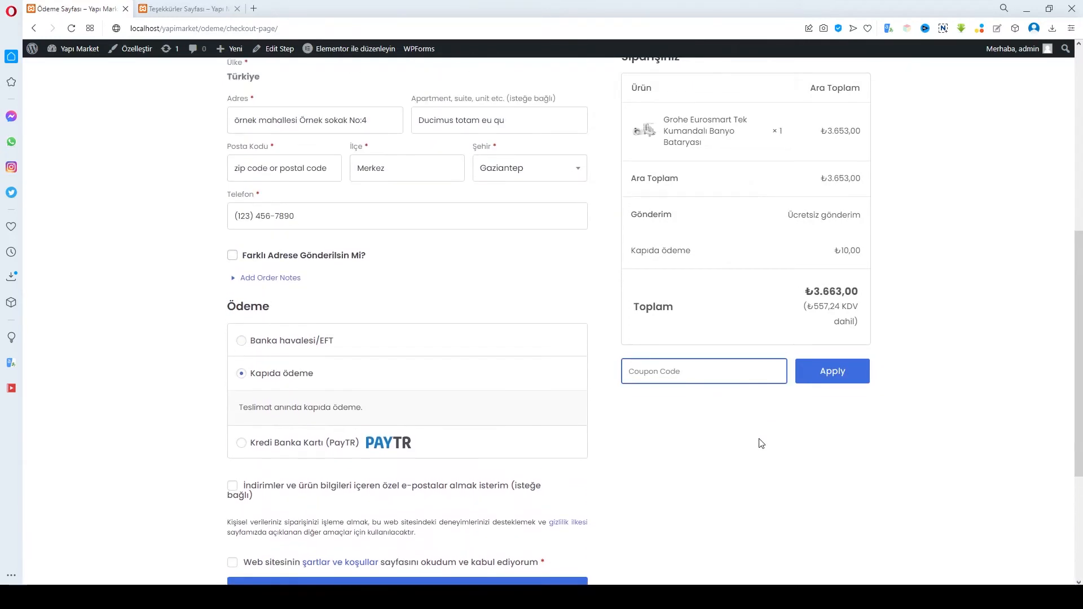
scroll(752, 440, up, 2)
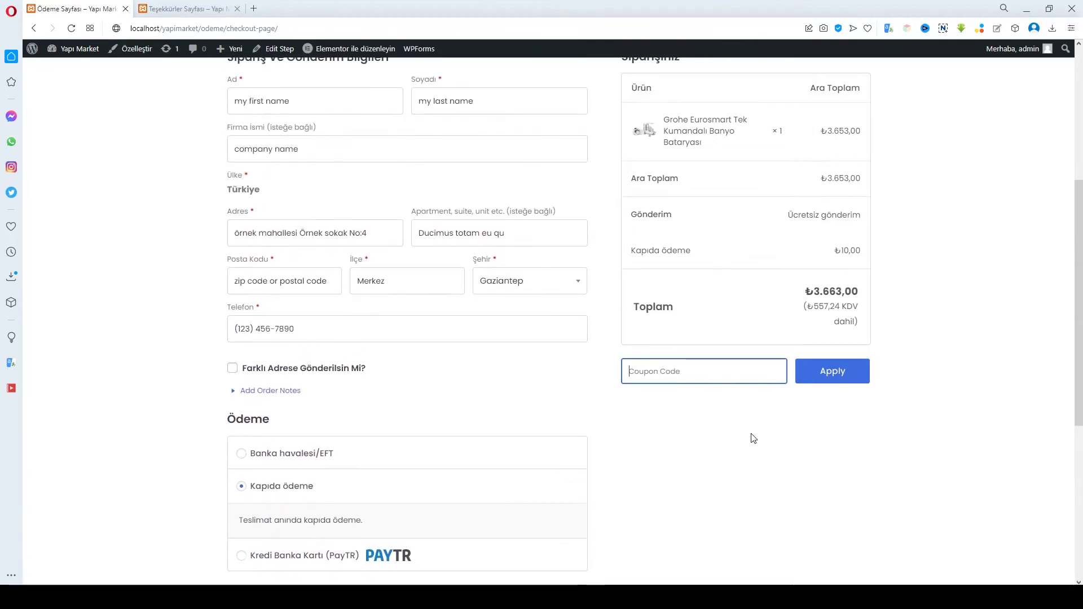
Try the order notes box and toggle shipping to a different address on and off
click(286, 396)
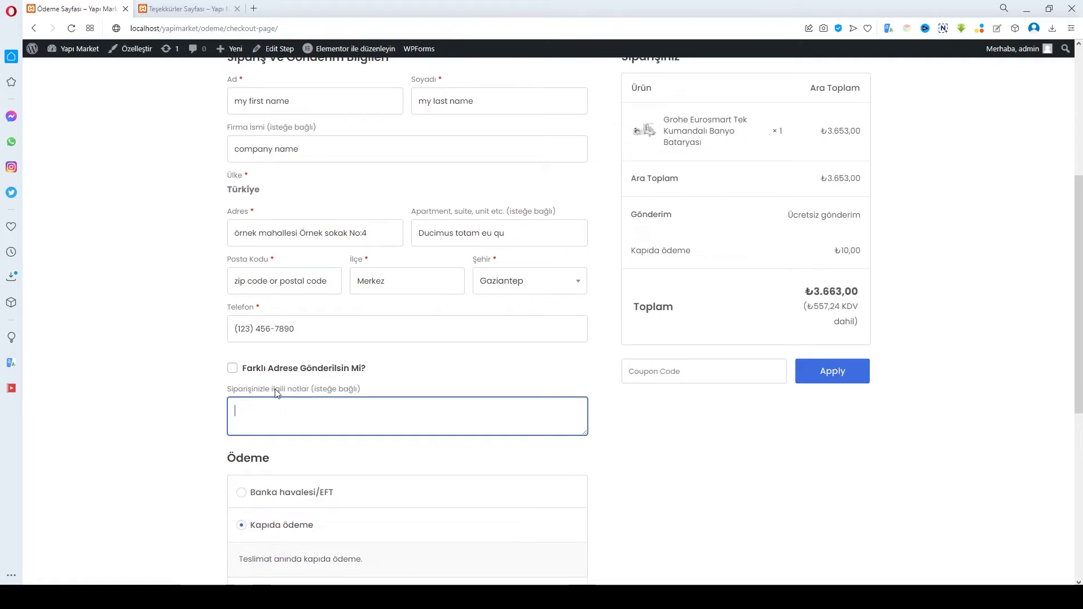
click(232, 369)
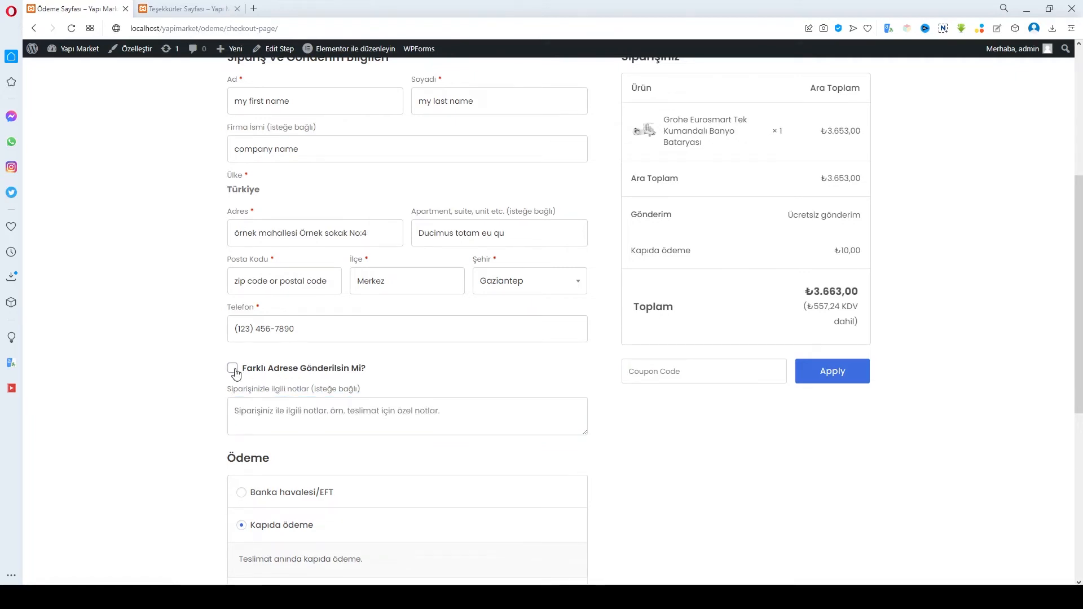
scroll(342, 449, down, 4)
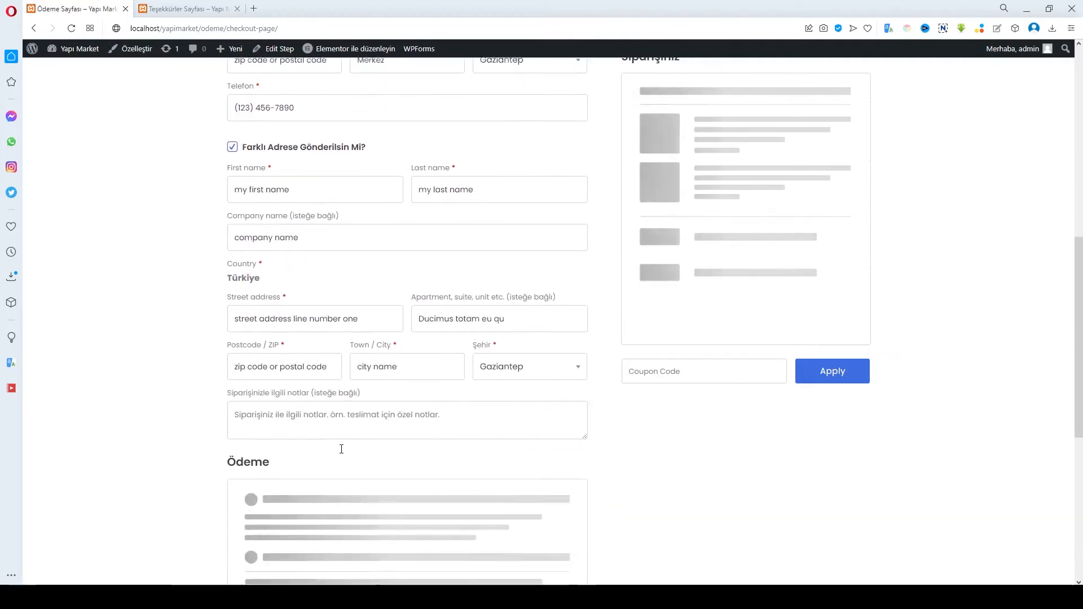
click(232, 143)
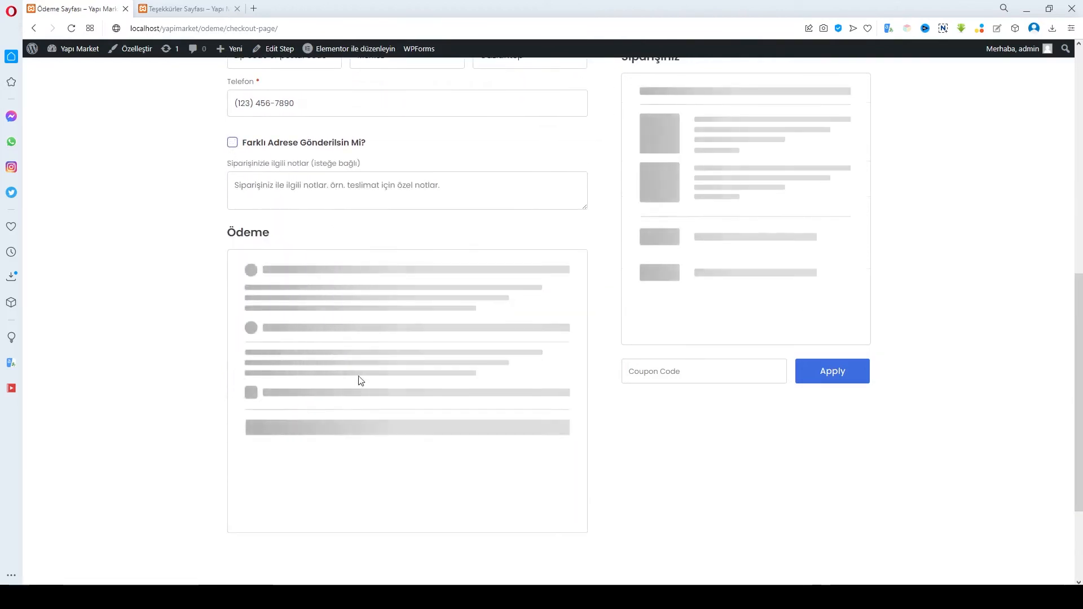
click(283, 182)
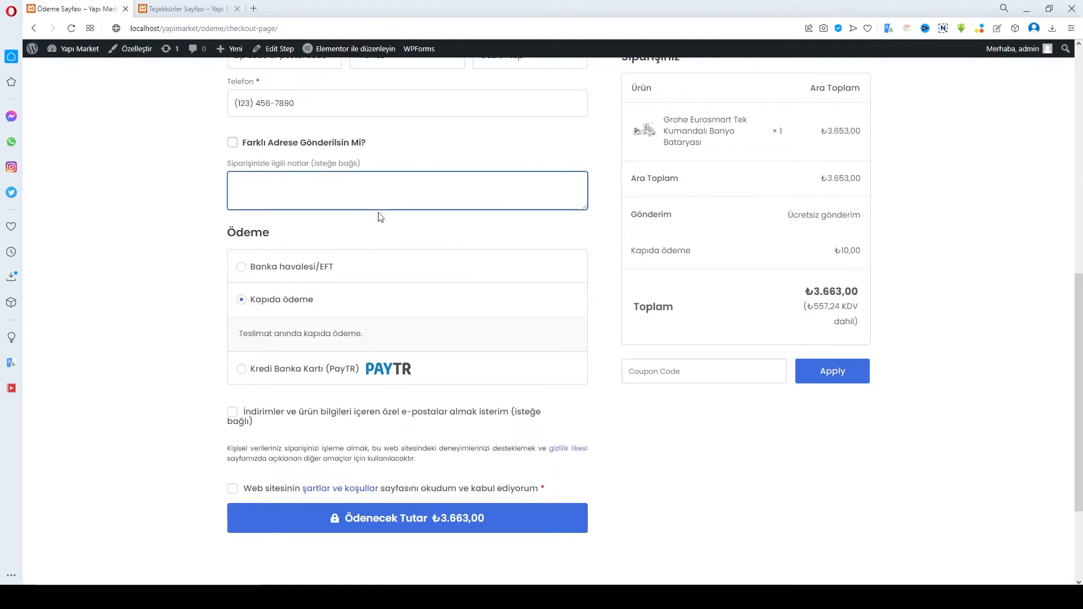
scroll(380, 215, up, 6)
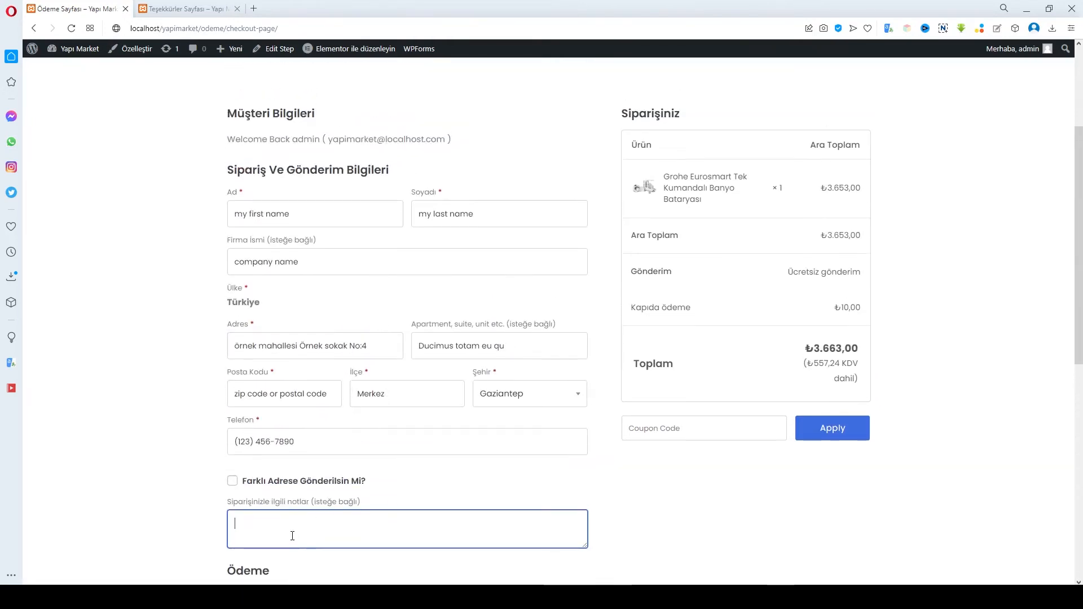
scroll(327, 507, down, 2)
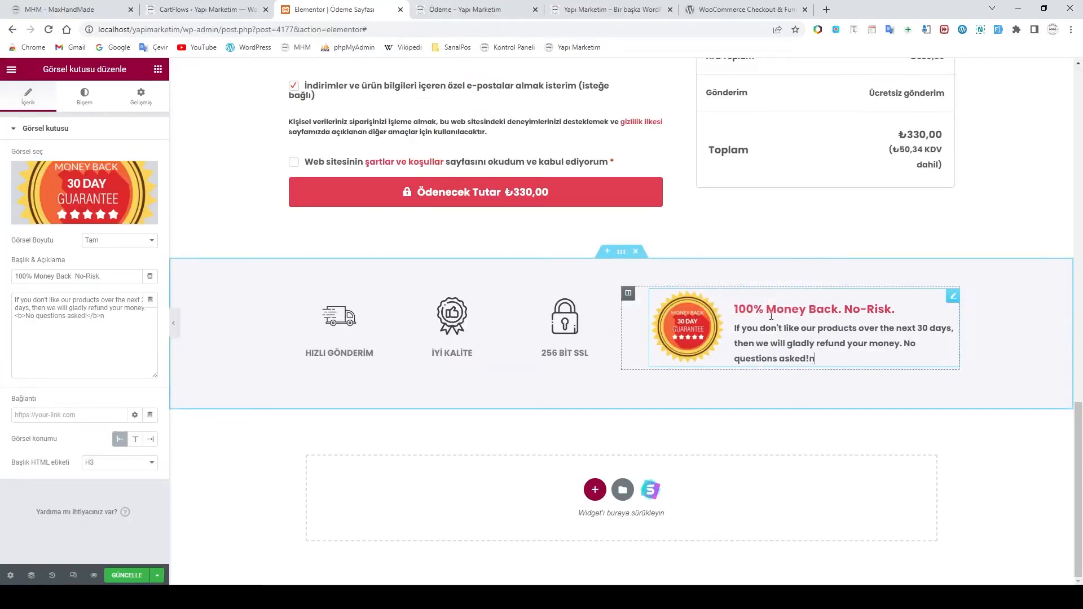
Replace the guarantee box's English description with the copied Turkish refund paragraph, comparing with the live checkout
drag(816, 360, 732, 331)
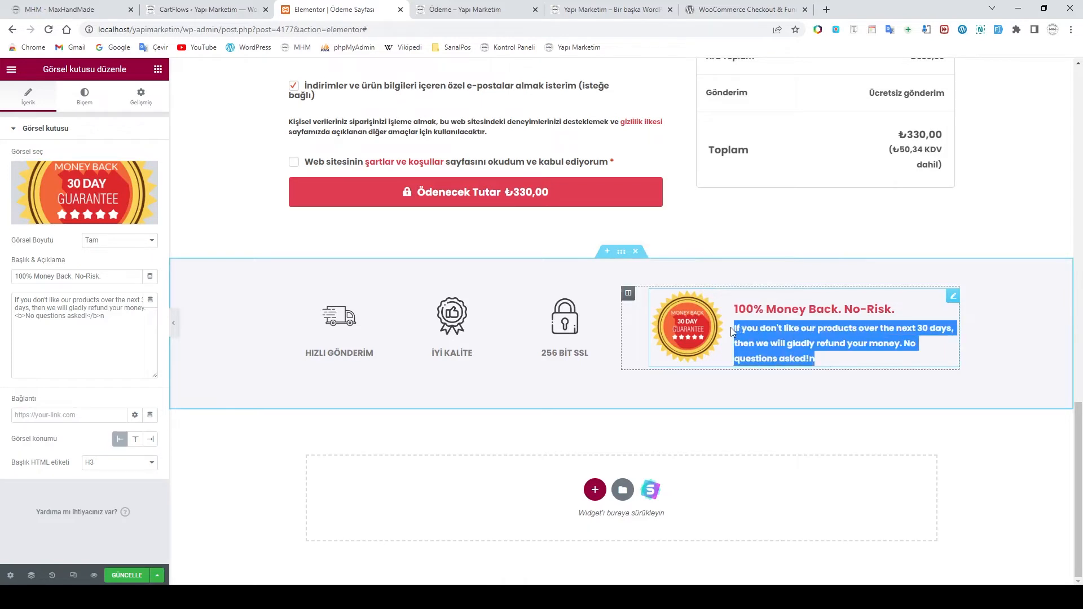
key(ctrl+v)
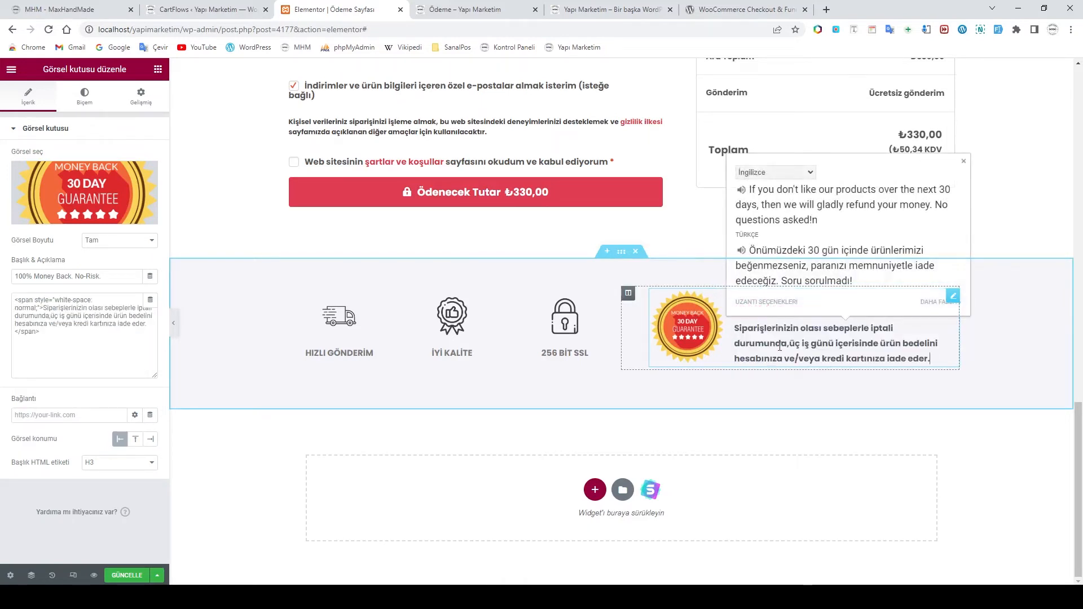
click(836, 347)
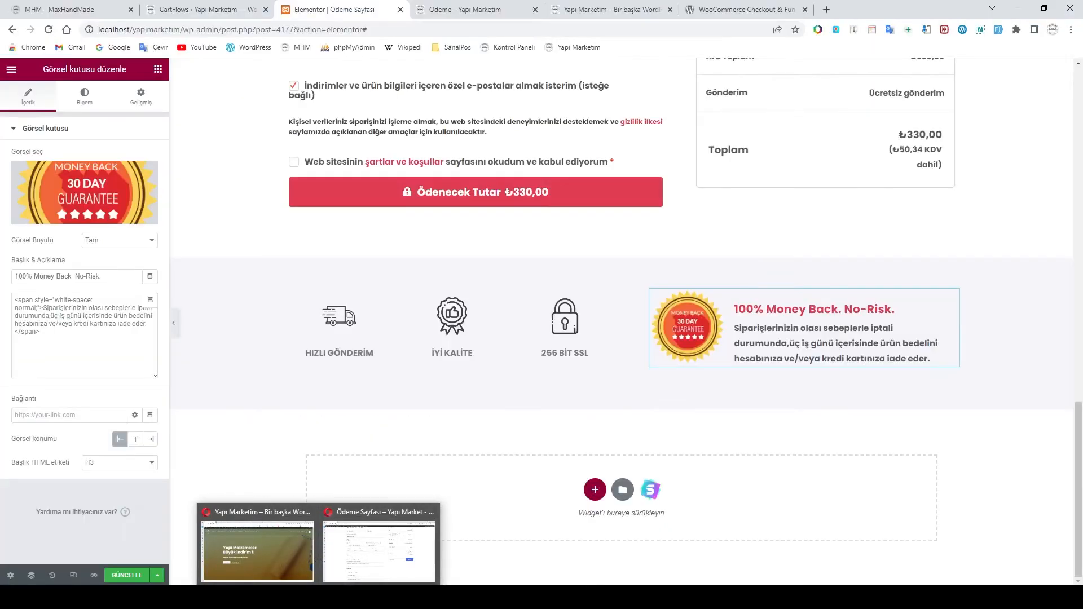
click(364, 565)
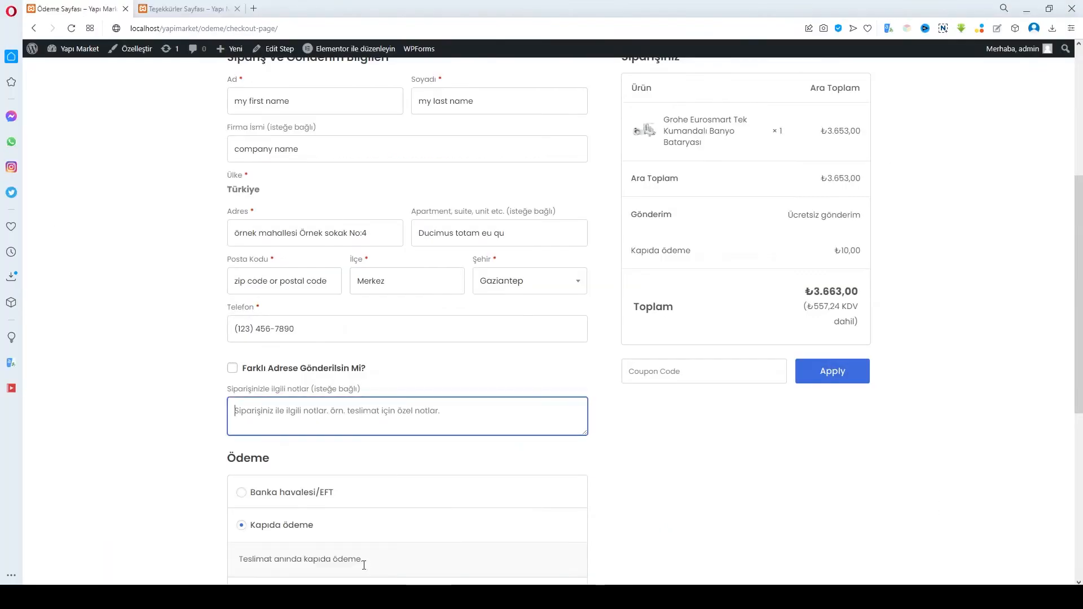
scroll(665, 491, down, 7)
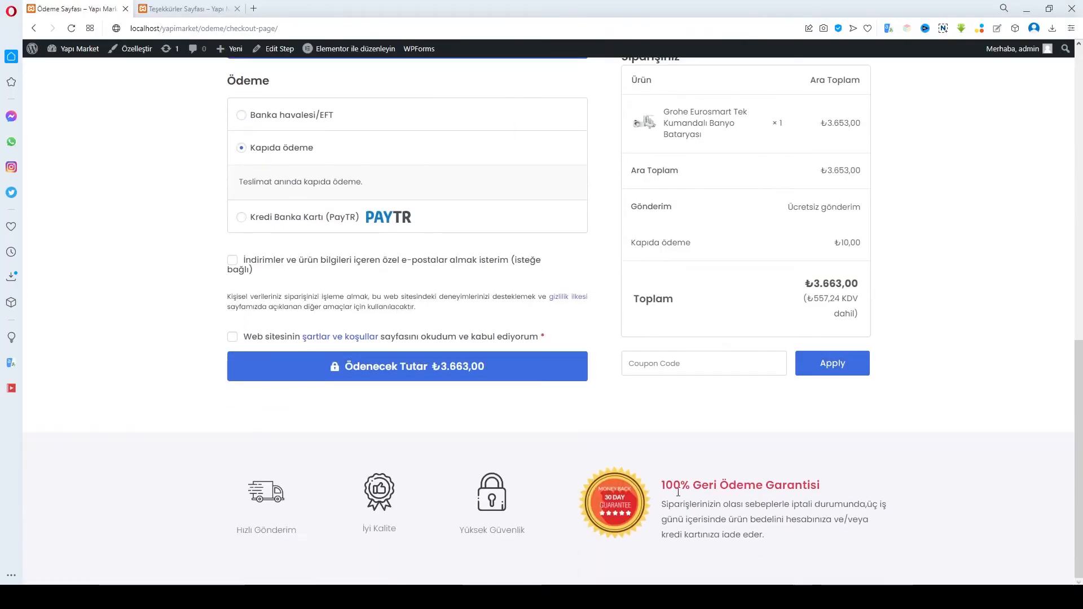
click(433, 597)
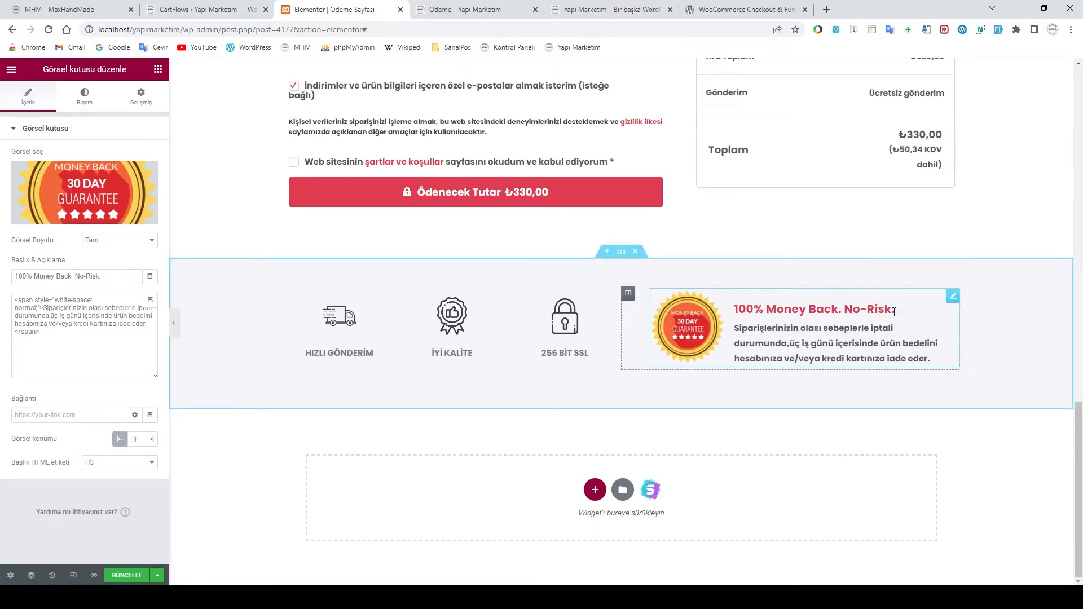
Change the heading's 'Money Back. No-Risk' to 'Geri Ödeme Garantisi'
drag(892, 311, 771, 318)
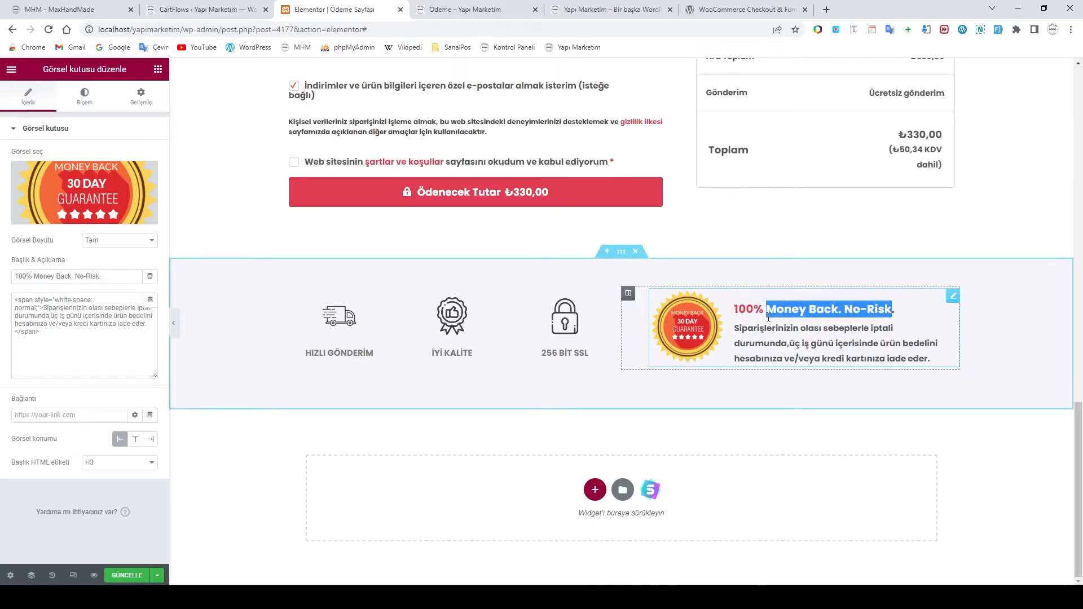
text(g)
key(BackSpace)
key(BackSpace)
key(BackSpace)
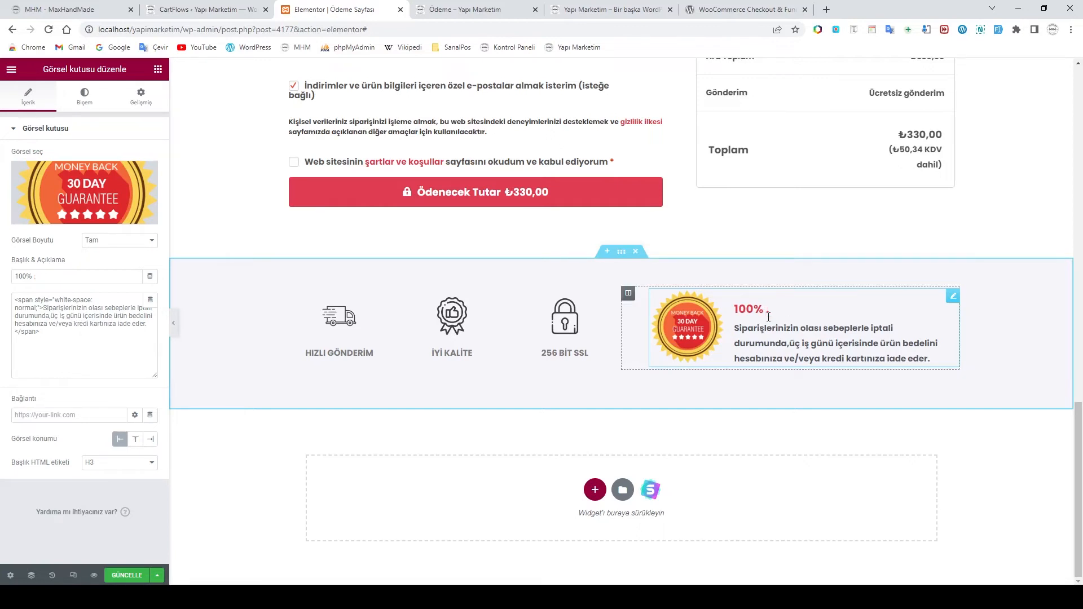
text(Geri Ödeme G)
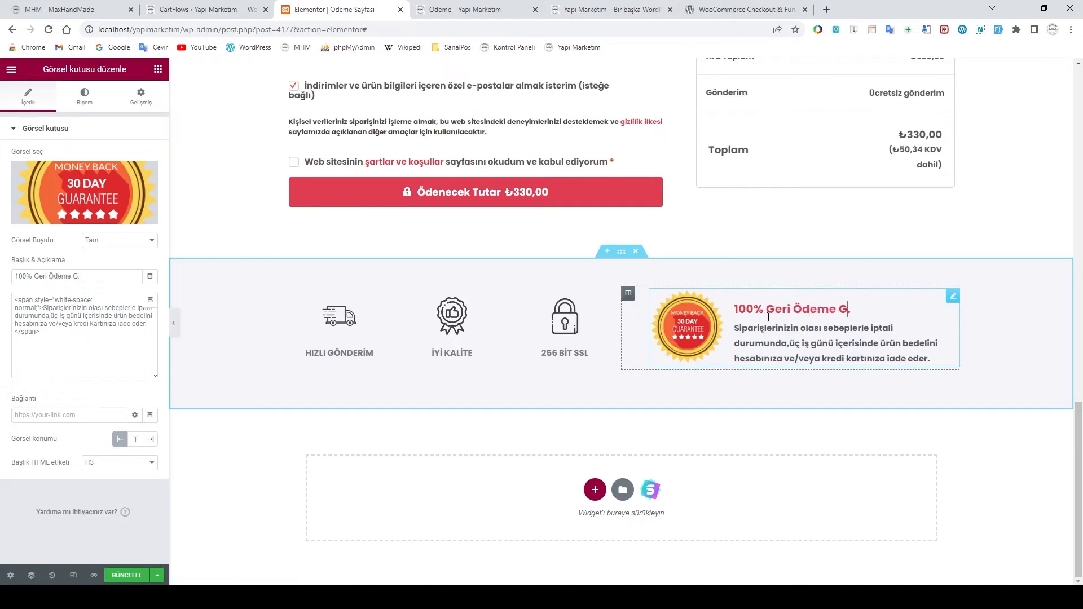
text(arantisi)
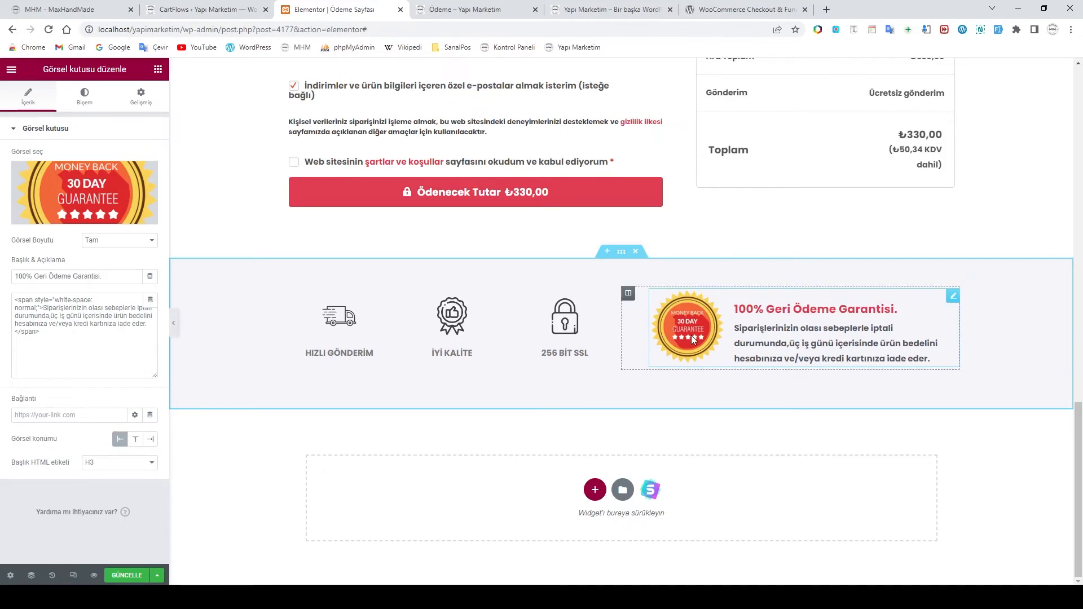
scroll(752, 343, up, 3)
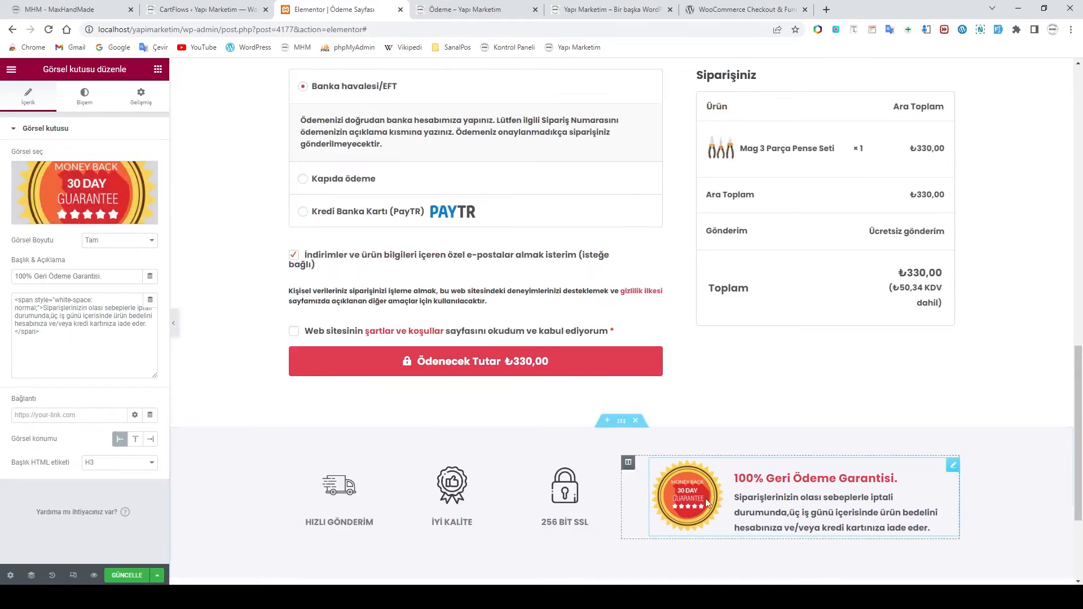
Scroll up to the checkout form and open its 'Checkout Form düzenle' settings panel
scroll(784, 438, up, 5)
scroll(697, 437, up, 5)
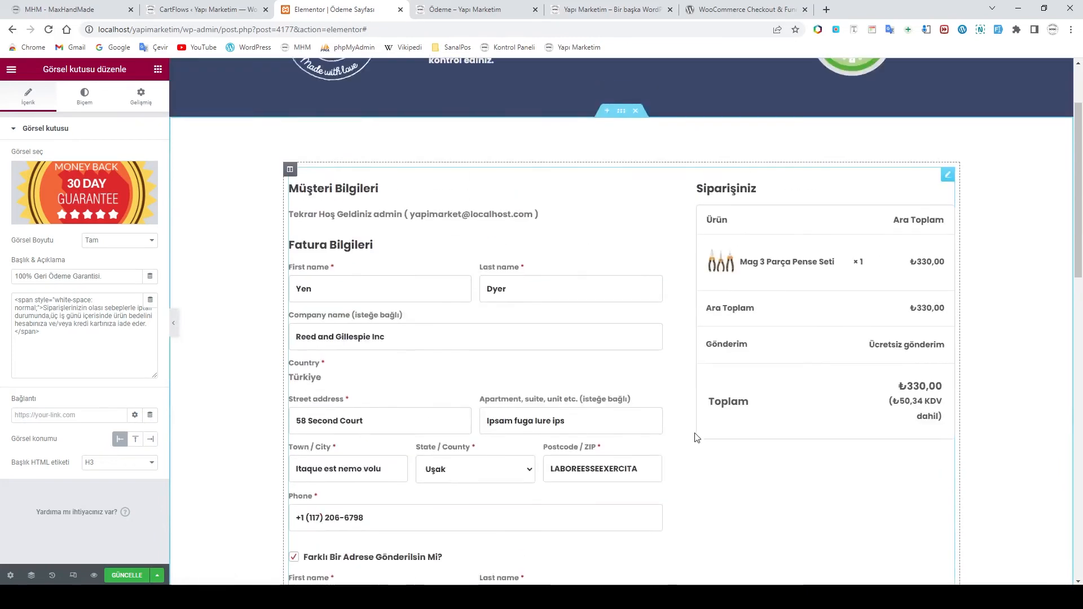
scroll(698, 438, down, 3)
scroll(698, 438, up, 1)
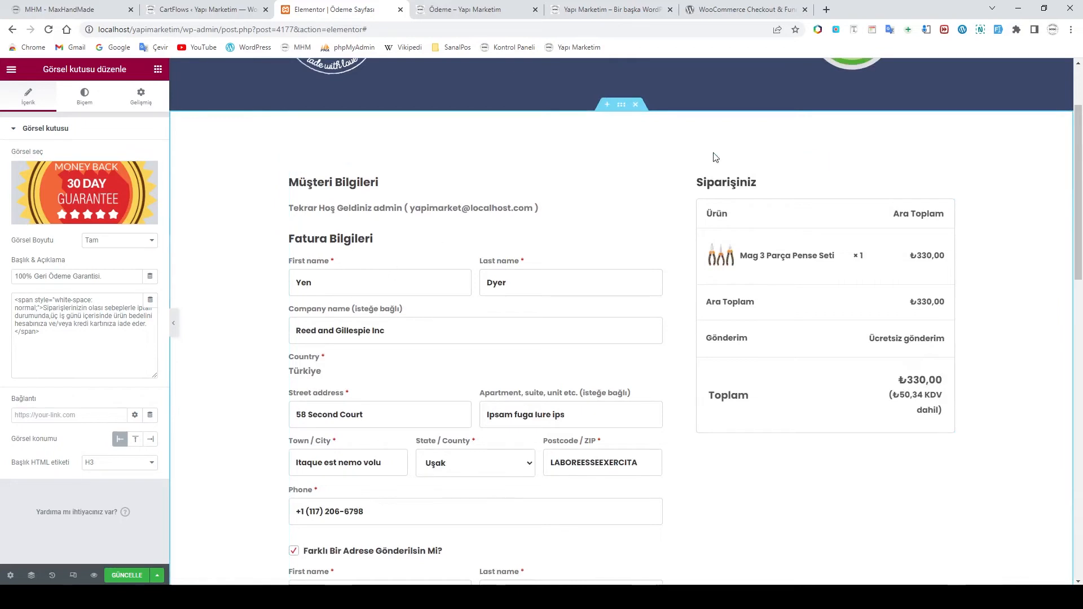
click(948, 168)
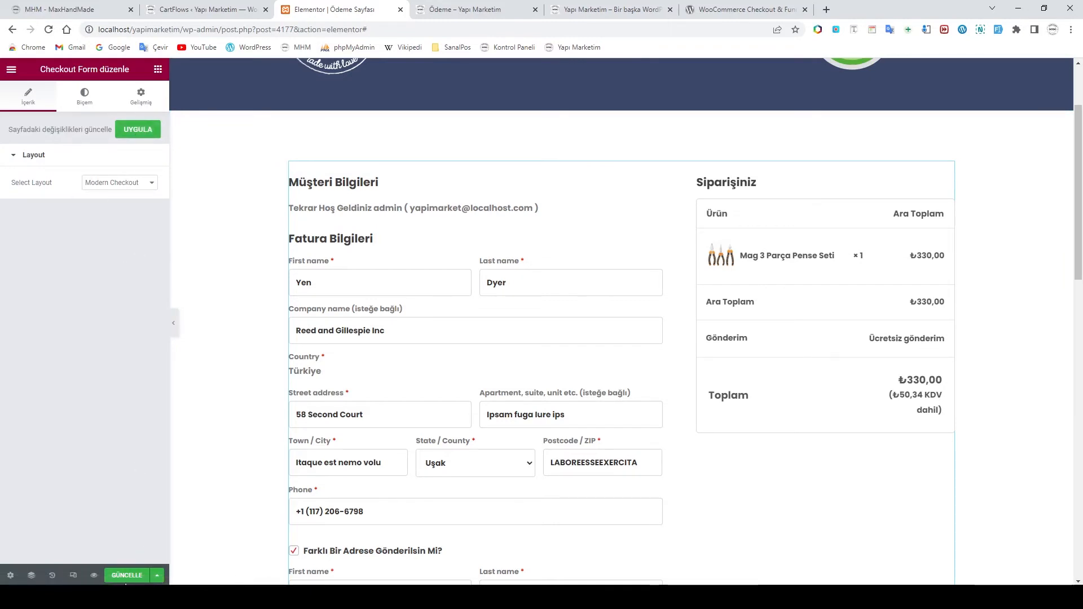
Save the page, then unlink the checkout form's margins in the Gelişmiş settings
click(127, 575)
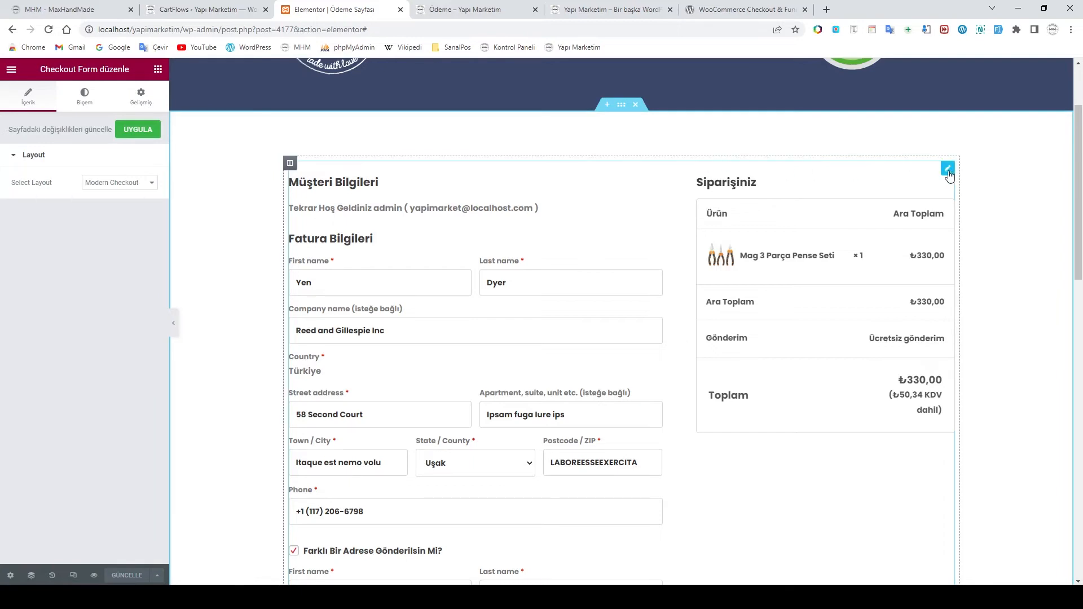
click(85, 95)
click(142, 97)
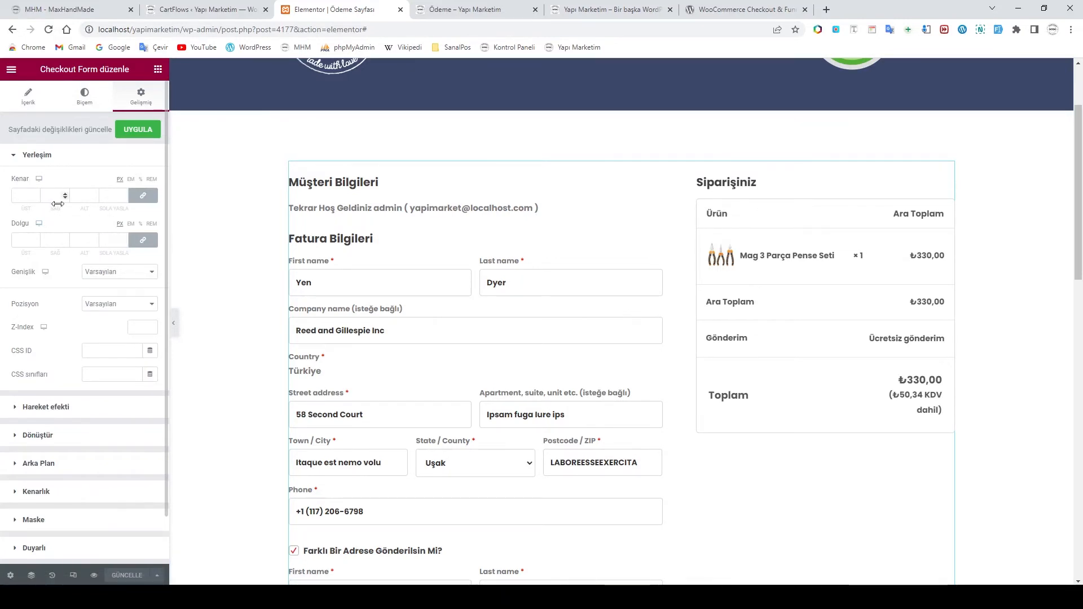
click(143, 195)
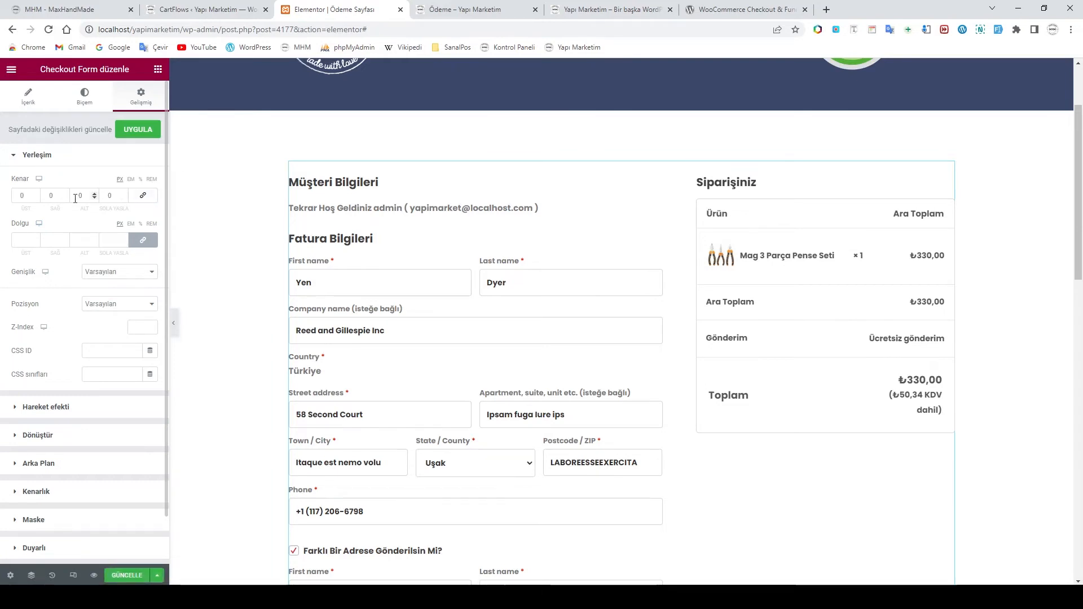
Set the right and left margins to 10 and save the page with Ctrl+S
drag(57, 196, 36, 198)
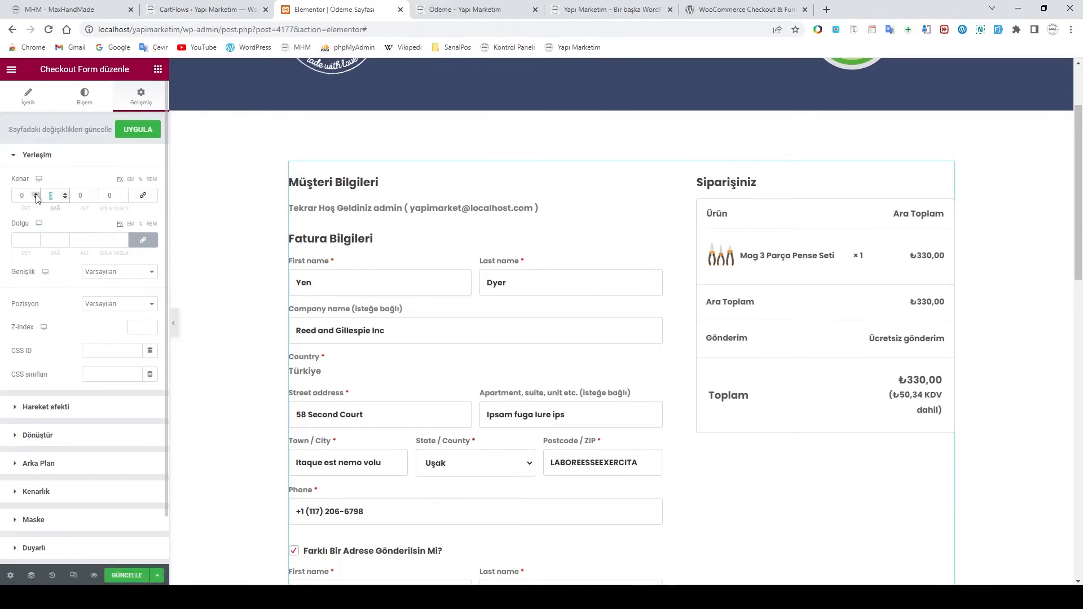
text(10)
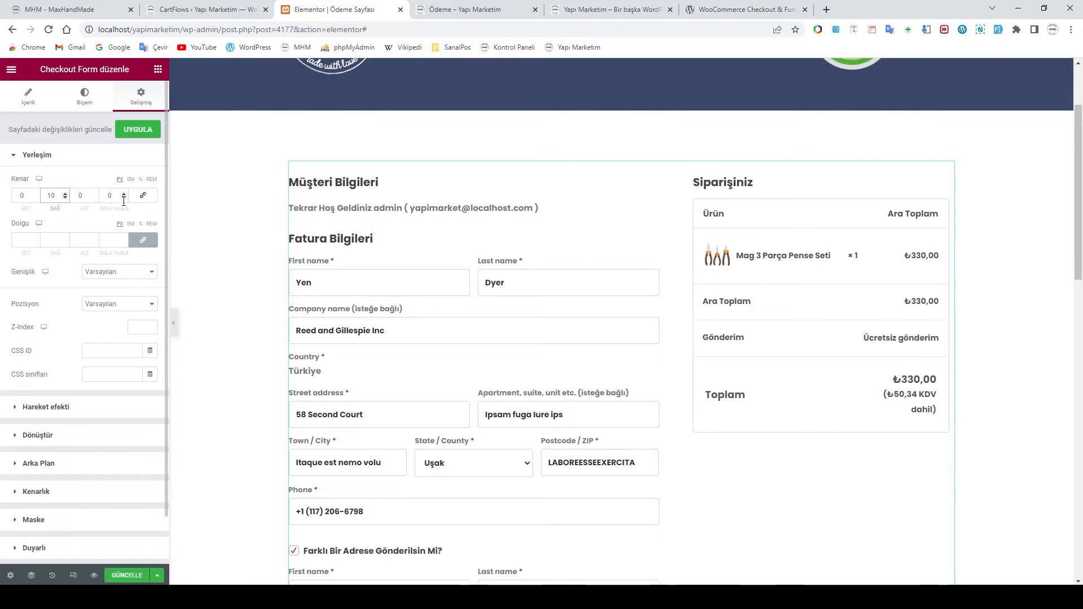
drag(117, 196, 102, 197)
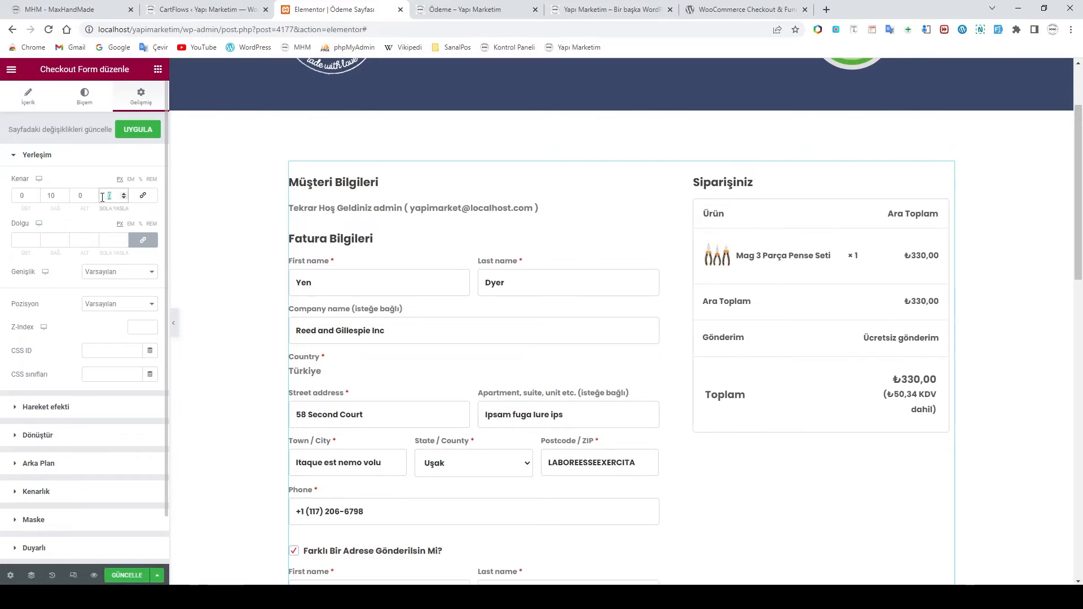
text(10)
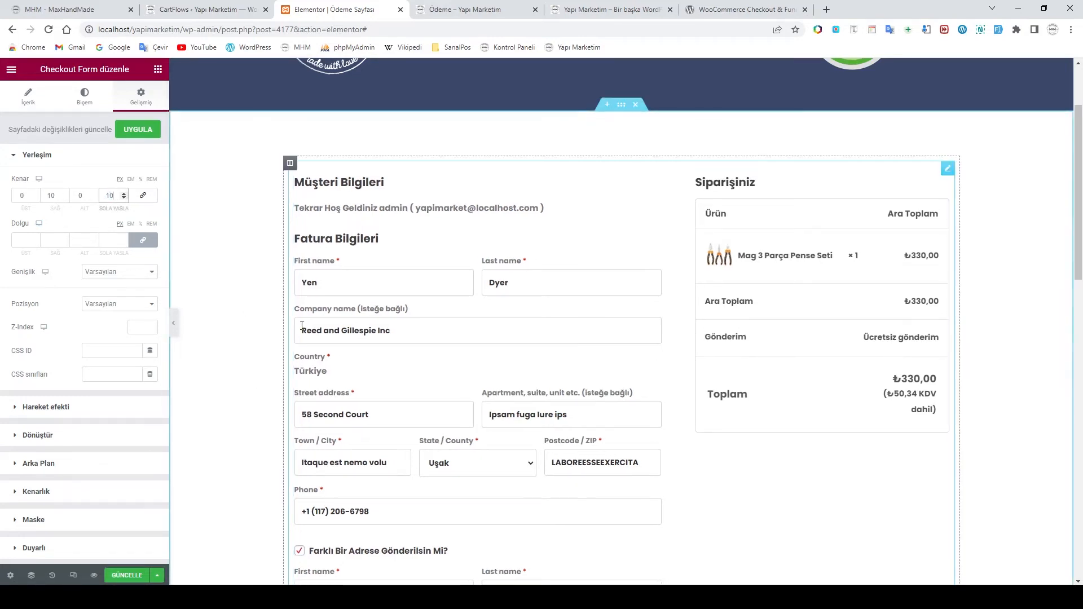
scroll(655, 375, down, 5)
scroll(655, 375, up, 4)
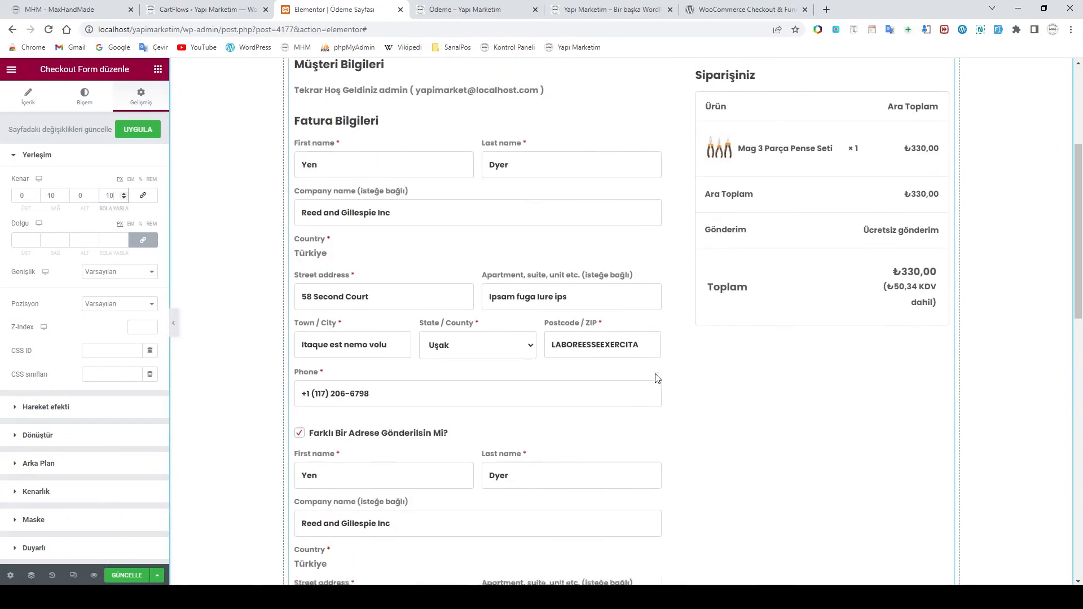
scroll(657, 378, up, 3)
scroll(657, 378, down, 3)
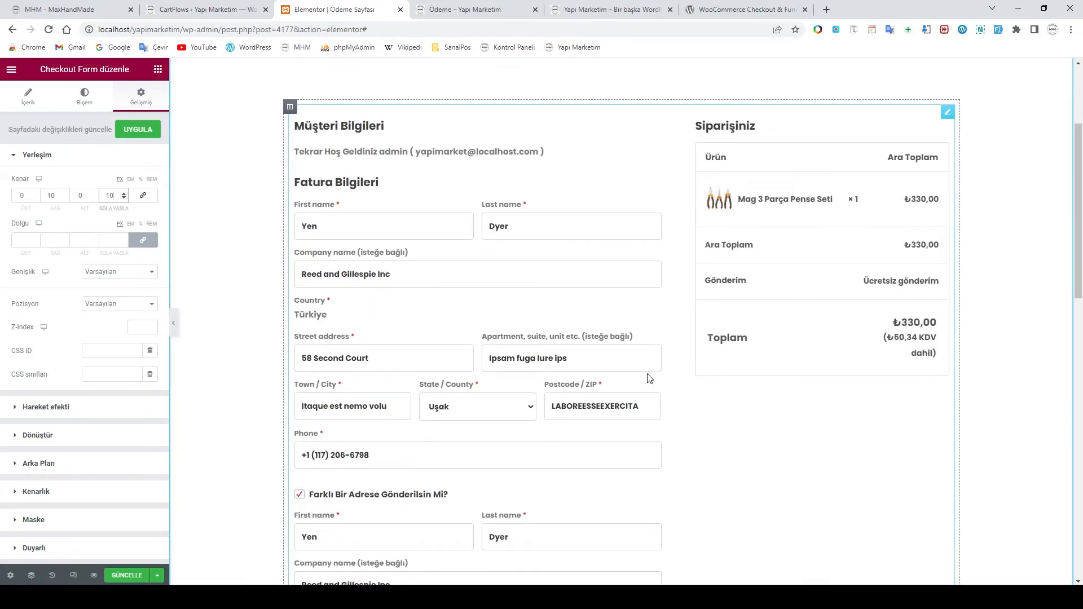
scroll(776, 418, up, 2)
scroll(777, 419, down, 8)
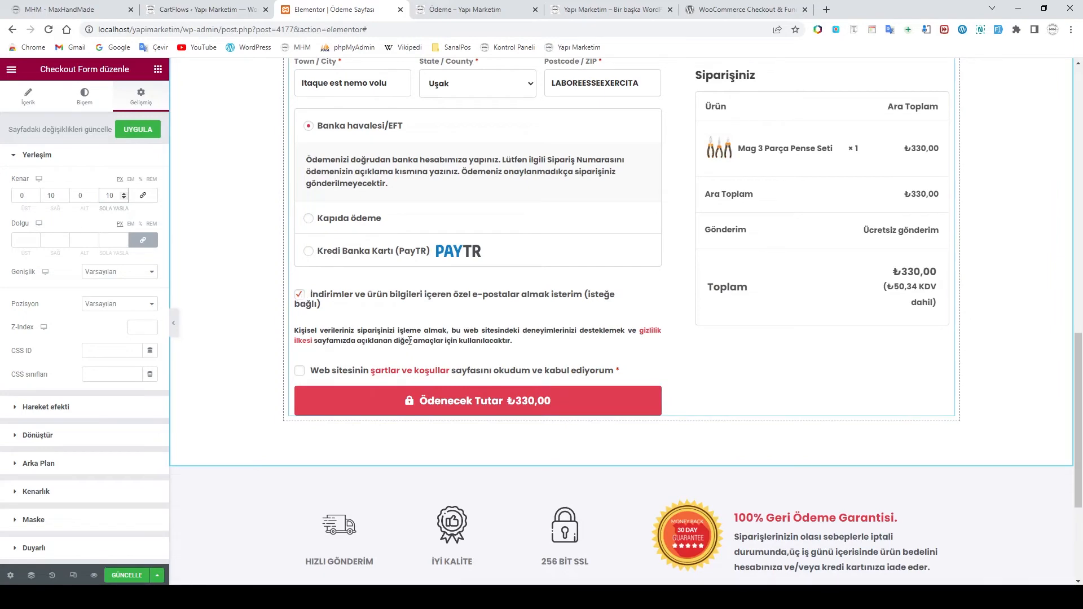
key(ctrl+s)
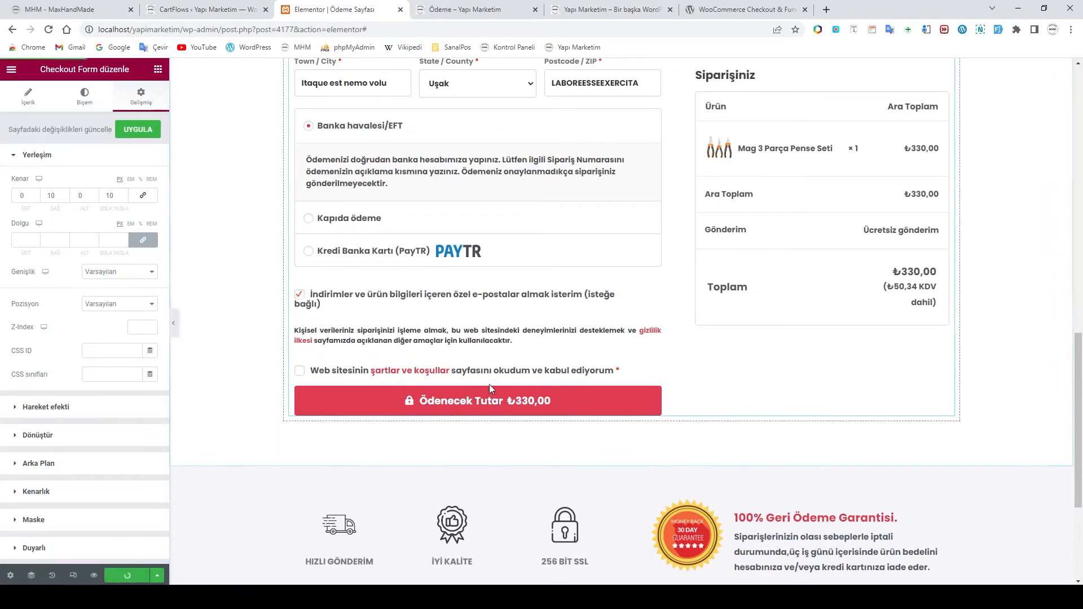
scroll(490, 386, up, 4)
scroll(489, 389, up, 8)
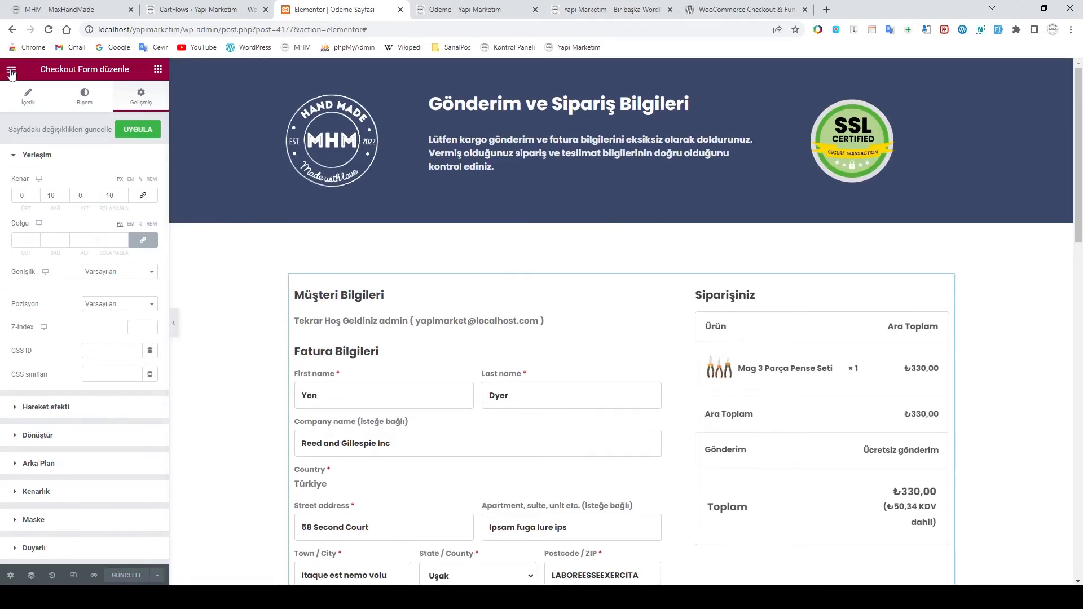
Apply the changes and exit Elementor back to the CartFlows flows list
click(140, 131)
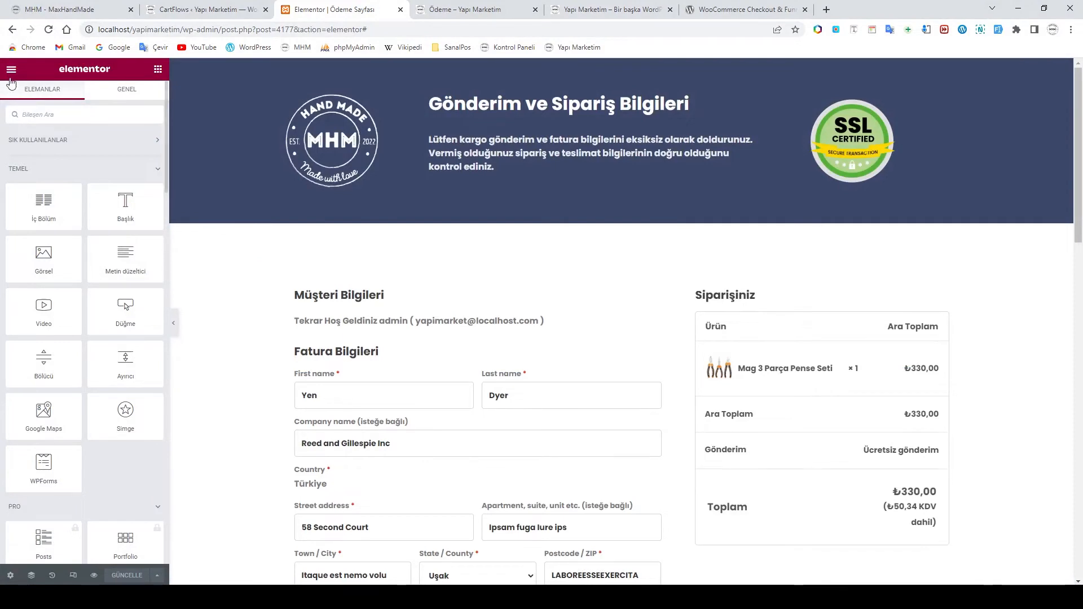
click(12, 70)
click(86, 287)
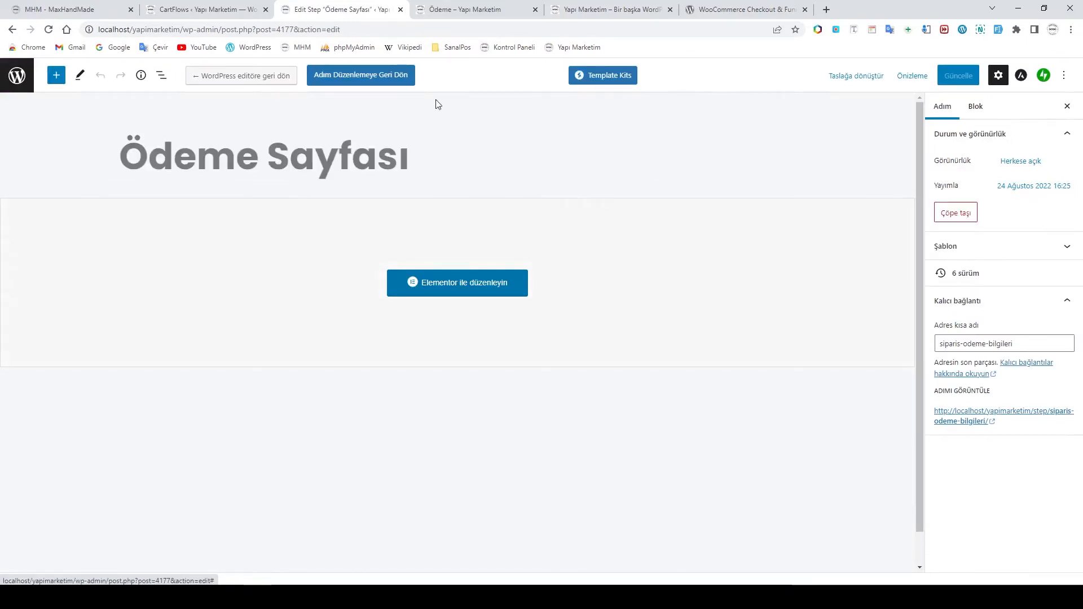
click(16, 77)
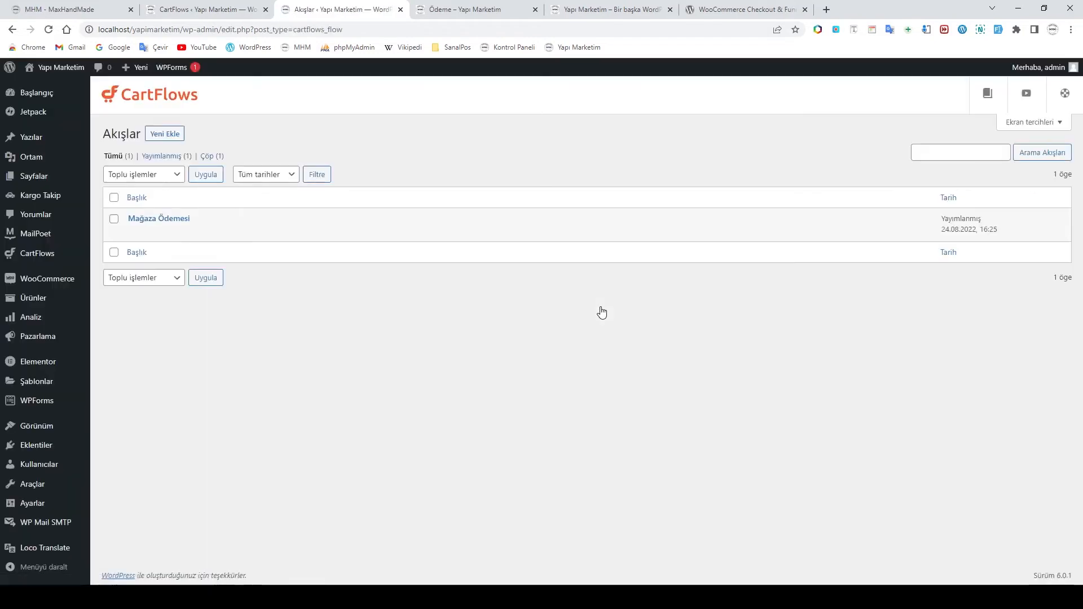
Open the Mağaza Ödemesi flow and edit the Teşekkürler Sayfası step's design in Elementor
mouse_move(62, 255)
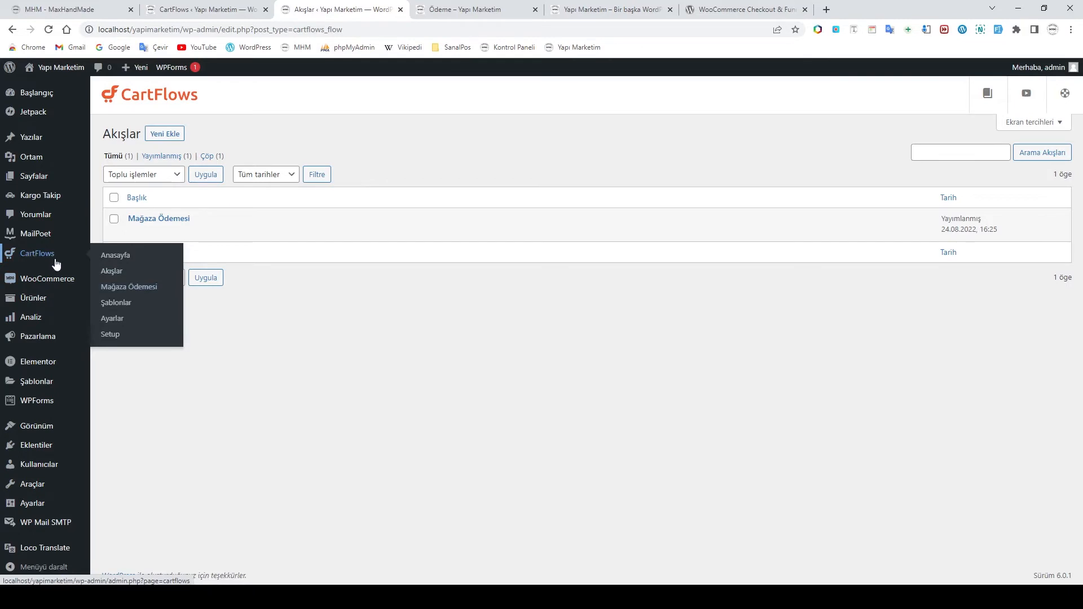
click(113, 287)
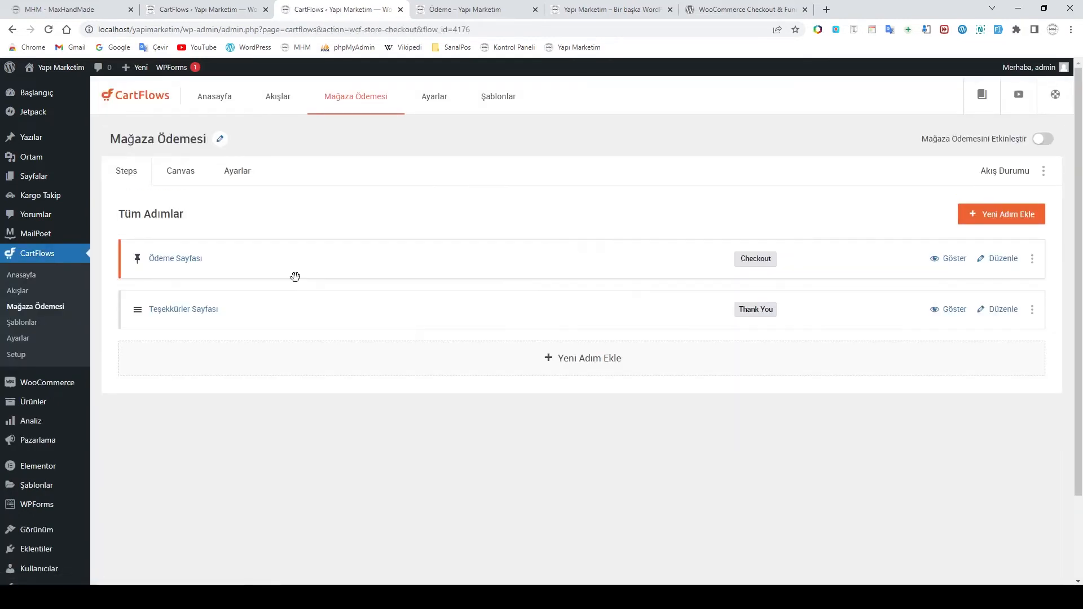
click(984, 312)
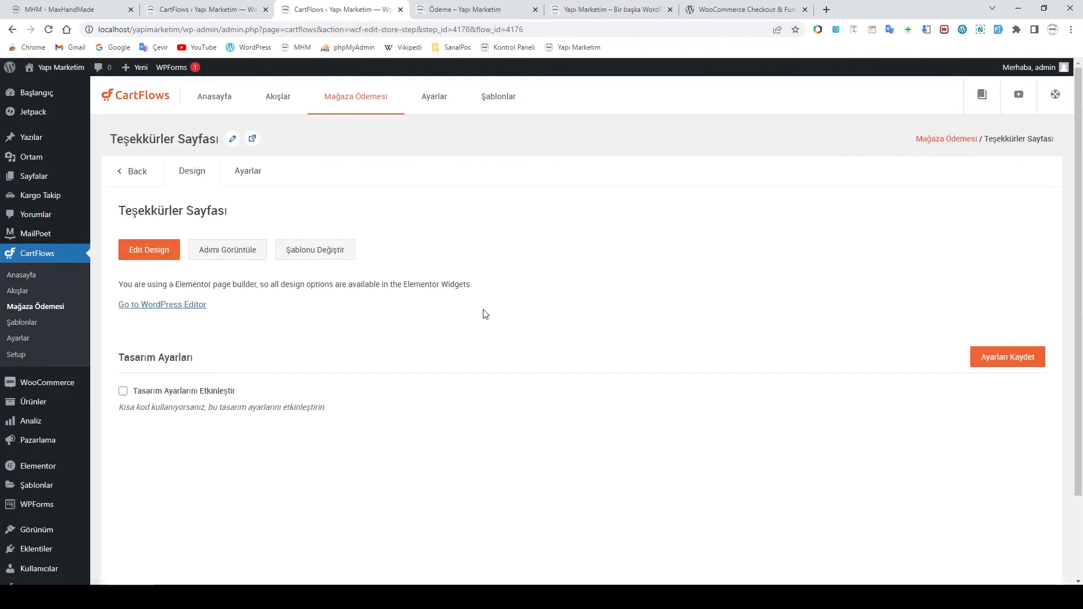
click(148, 252)
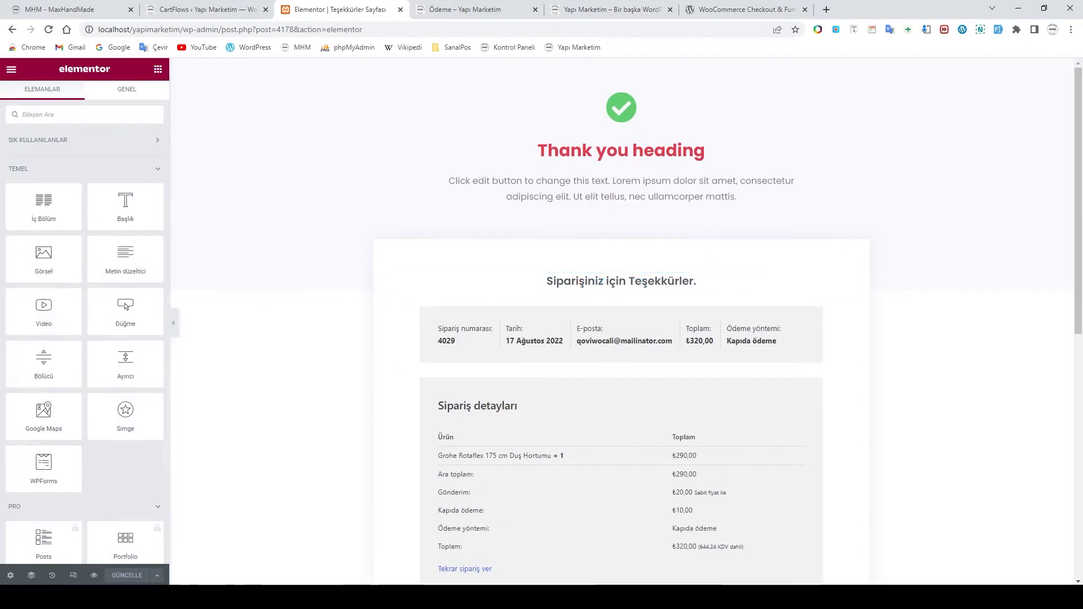
Select the thank-you heading block, undoing an accidental move of it
click(704, 151)
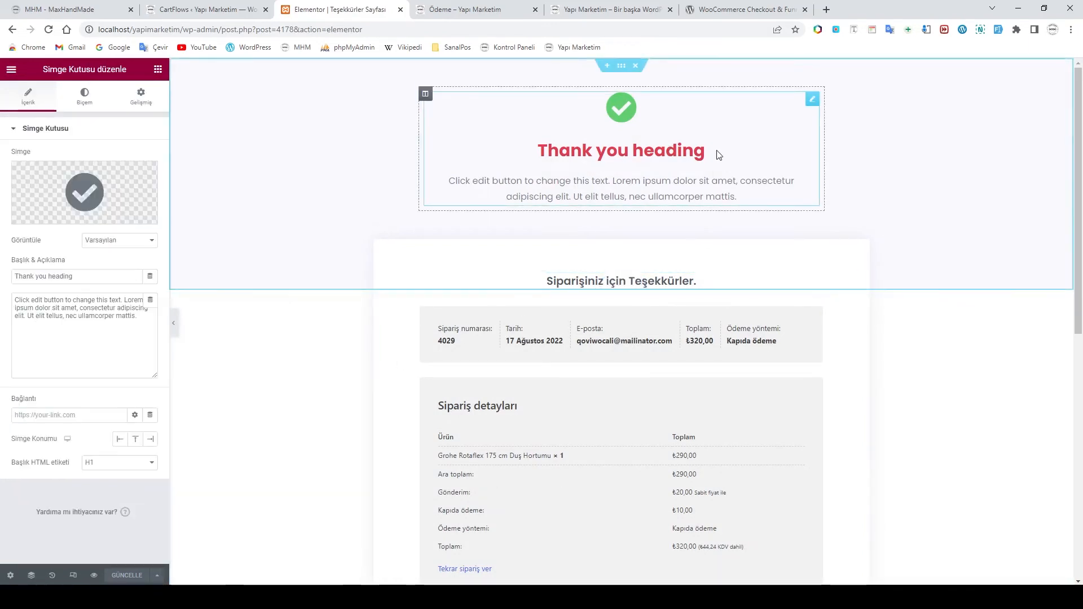
drag(563, 151, 709, 249)
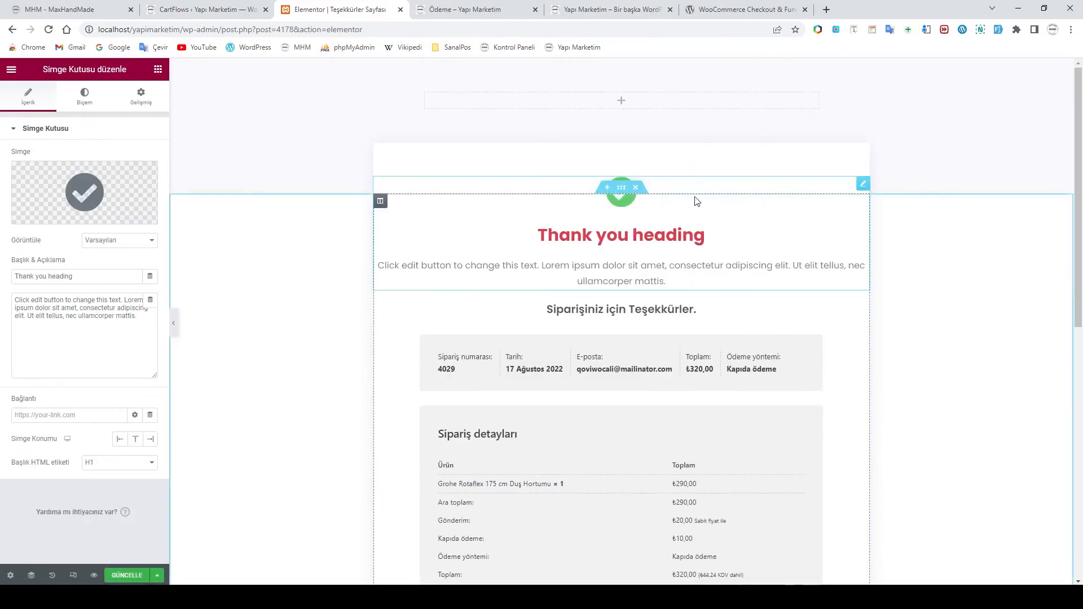
scroll(968, 264, down, 4)
scroll(964, 263, up, 4)
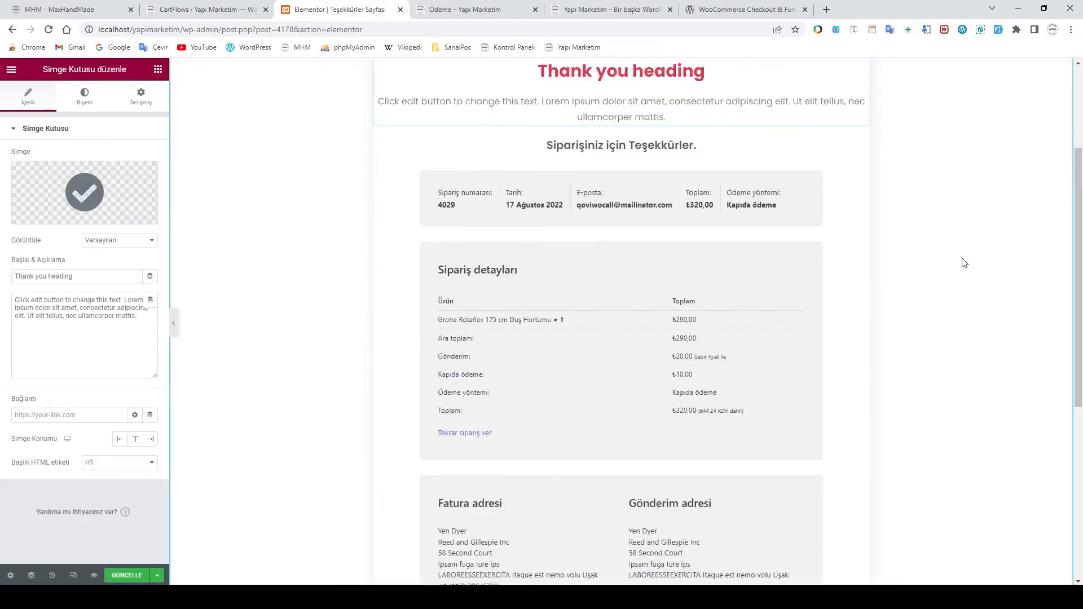
key(ctrl+z)
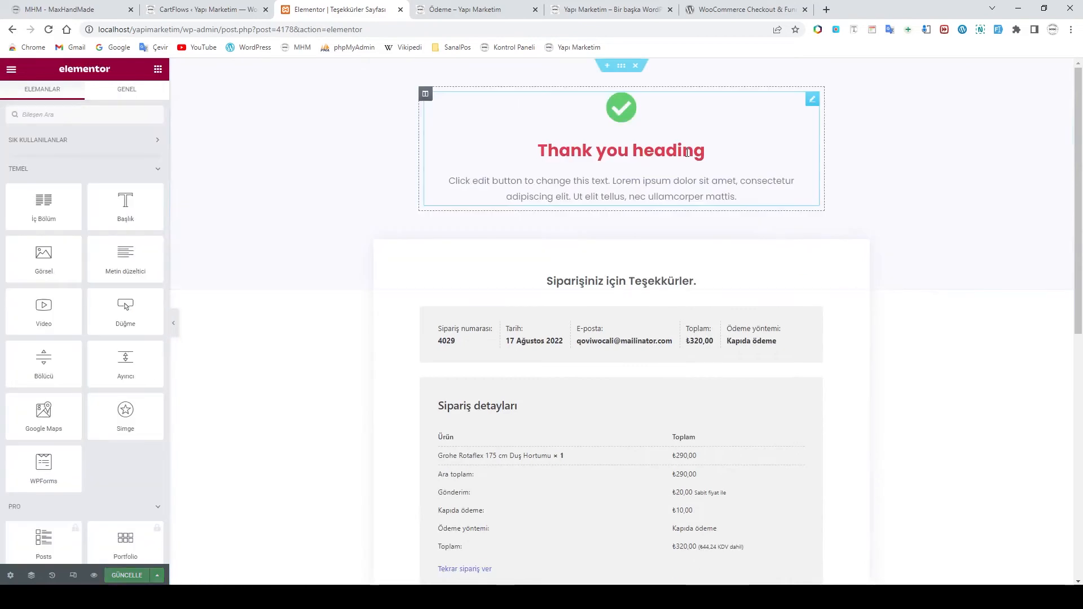
Set the Icon Box title to 'Siparişiniz İçin Teşekkür Ederiz.' and bring up the Opera reference page
click(643, 137)
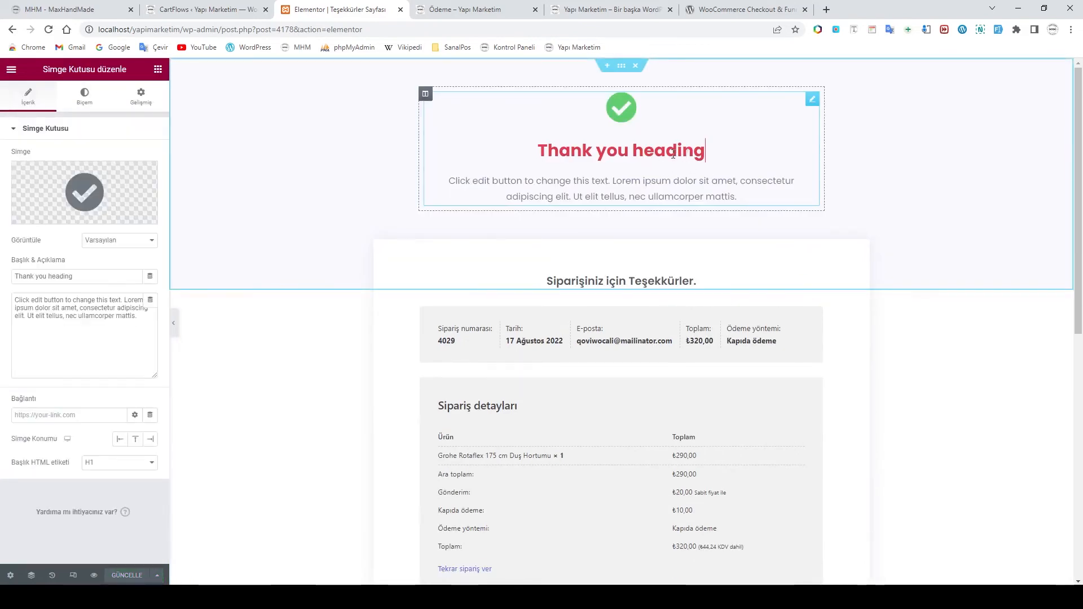
triple_click(86, 276)
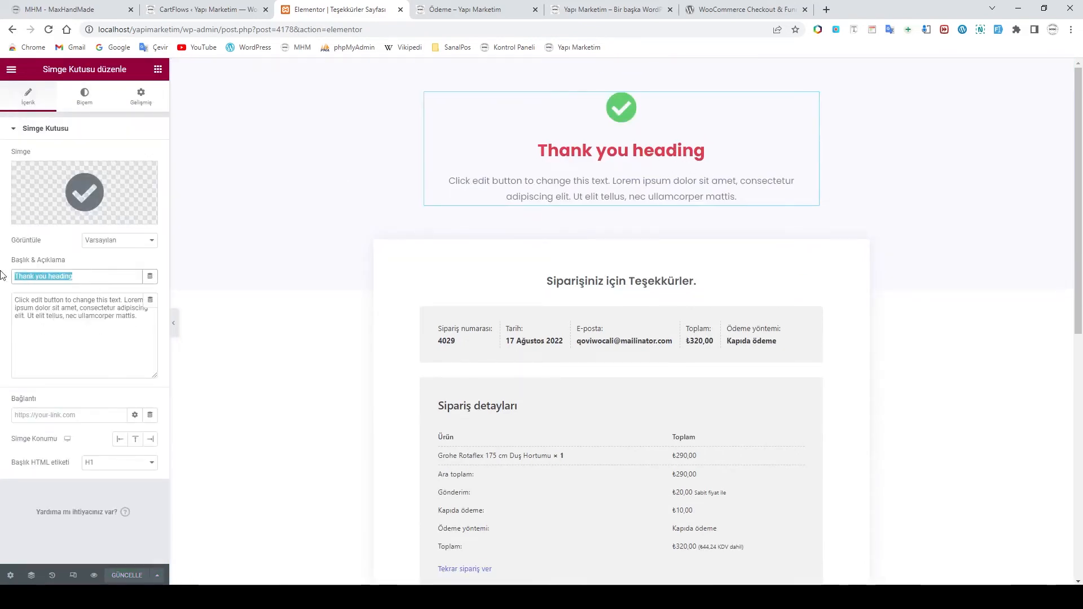
text(Sipari)
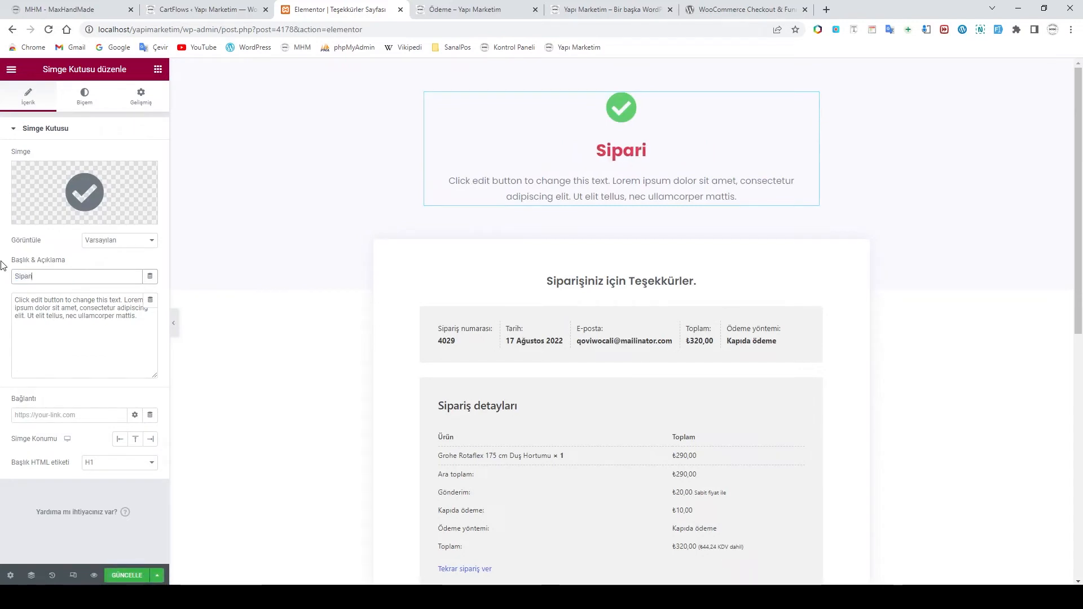
text(şin)
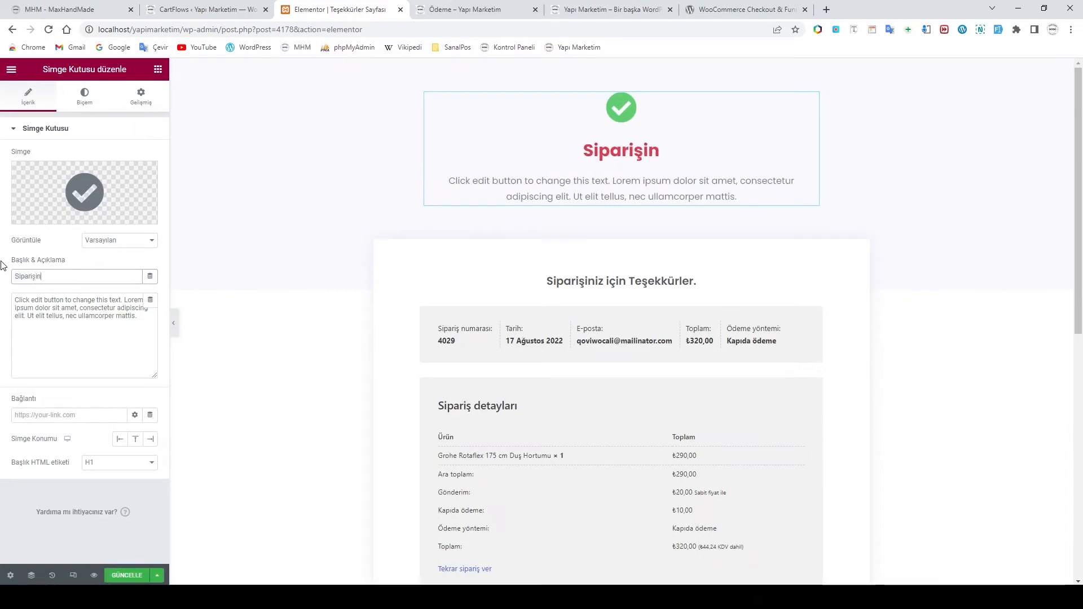
text(iz İ)
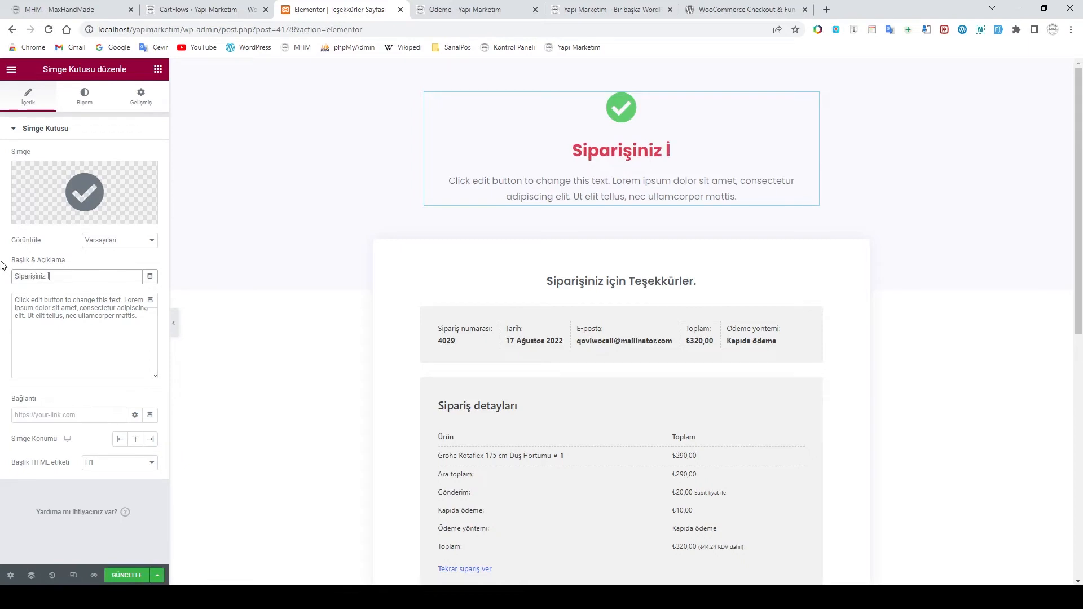
text(çin T)
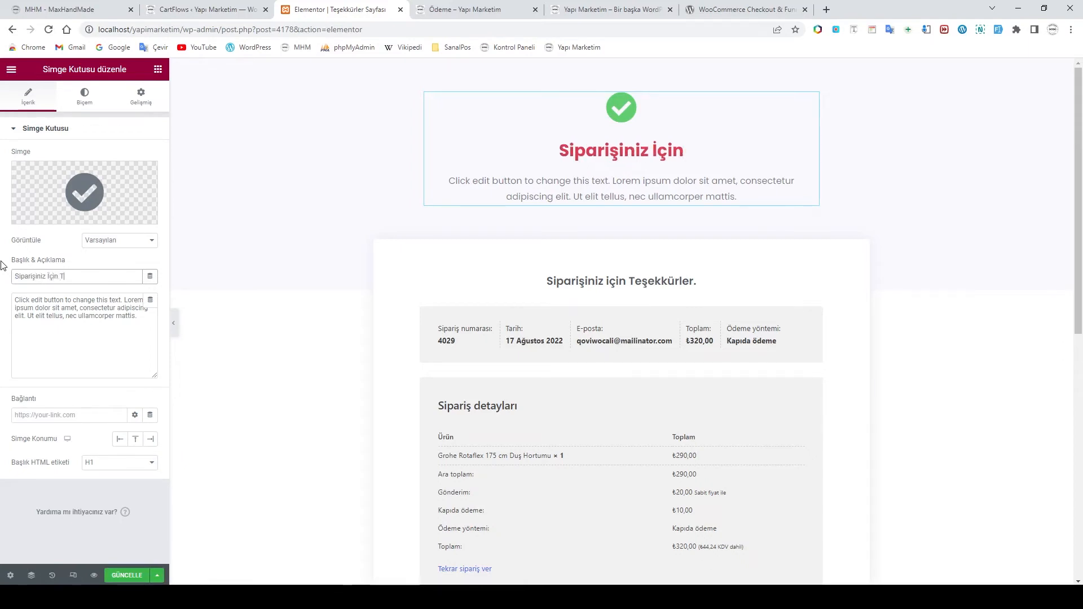
text(eşekkür )
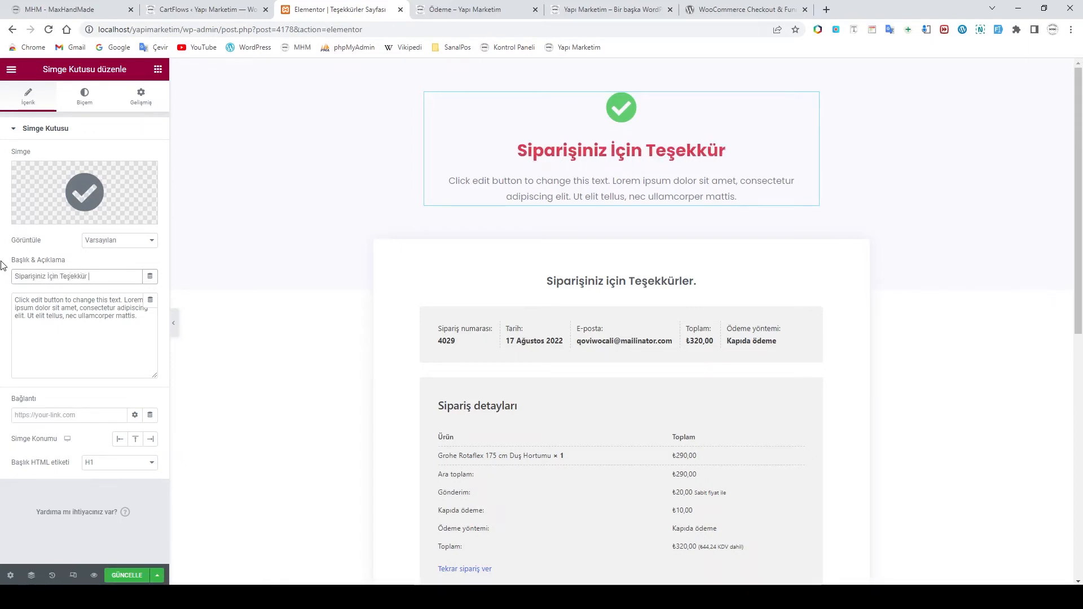
text(Ederiz.)
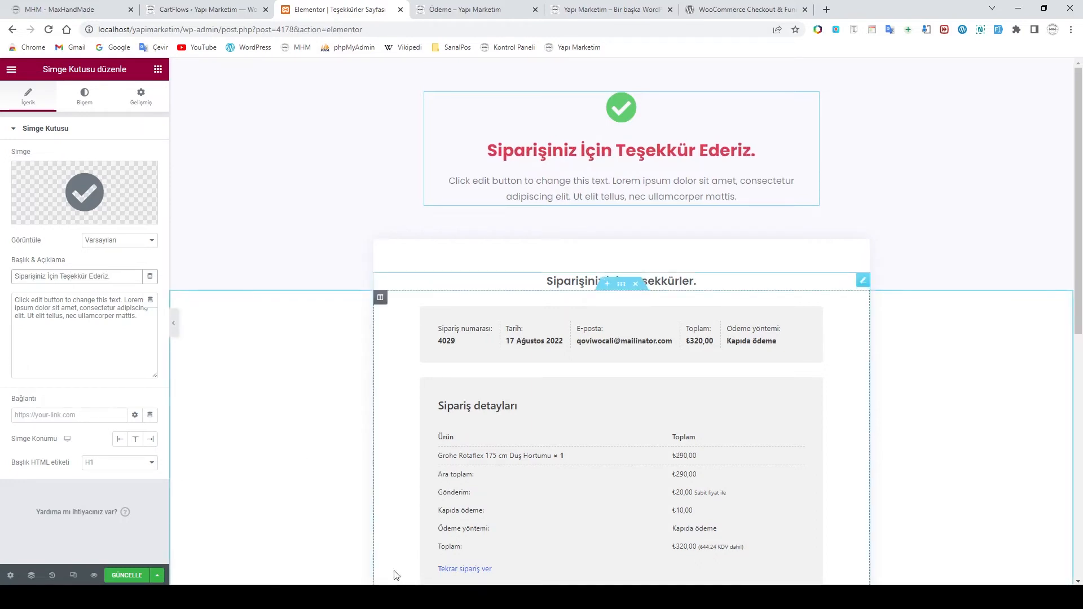
click(368, 563)
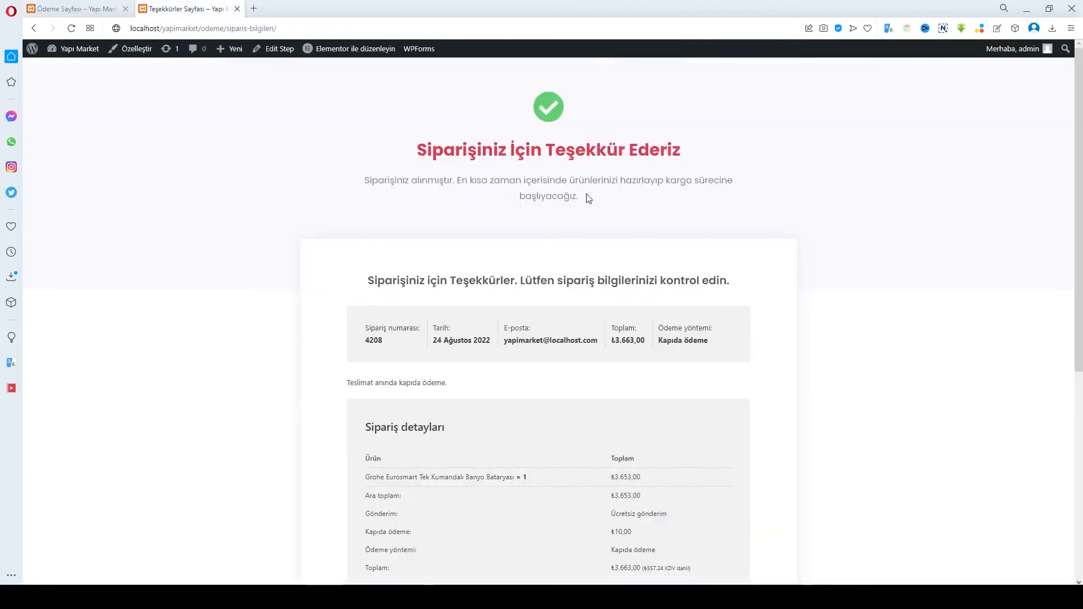
Copy the order-received message from the Opera reference thank-you page
drag(579, 200, 364, 182)
right_click(386, 182)
click(426, 225)
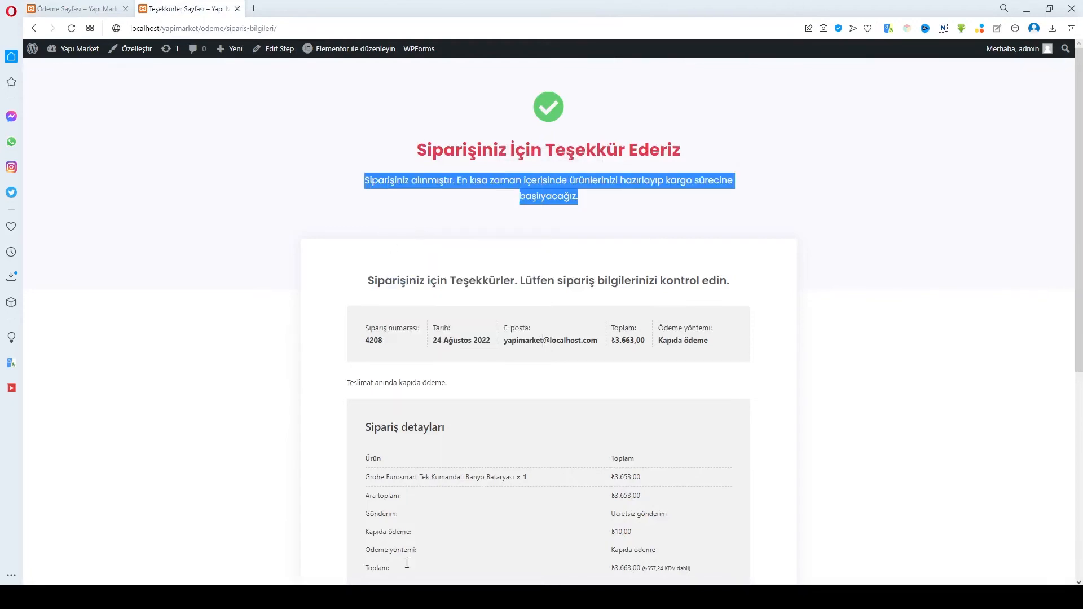
click(339, 597)
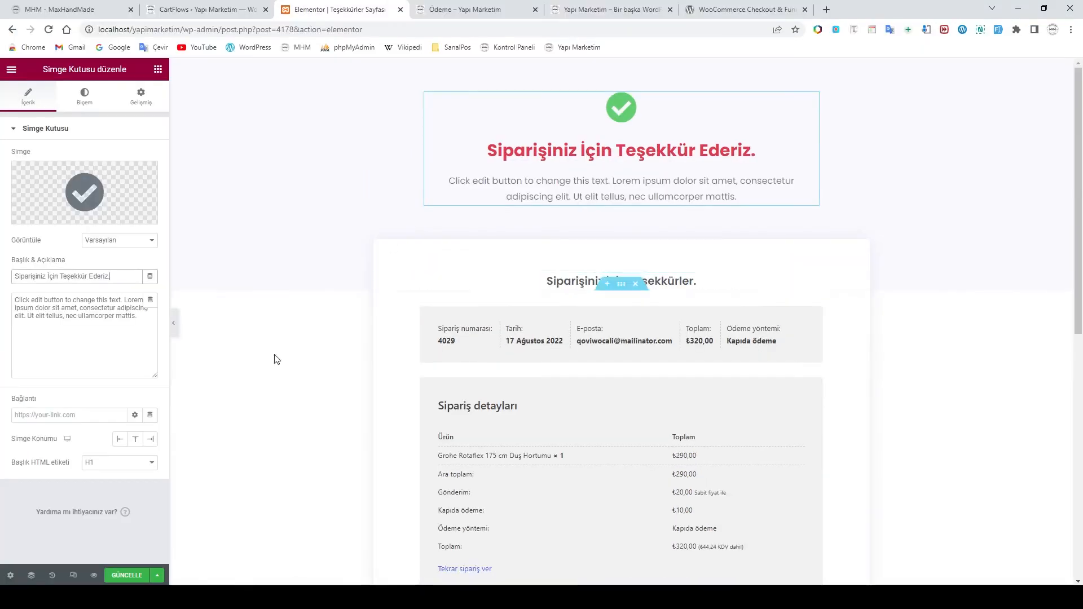
Paste the Turkish message over the Icon Box's placeholder description and check it on the page
click(105, 320)
drag(137, 316, 2, 304)
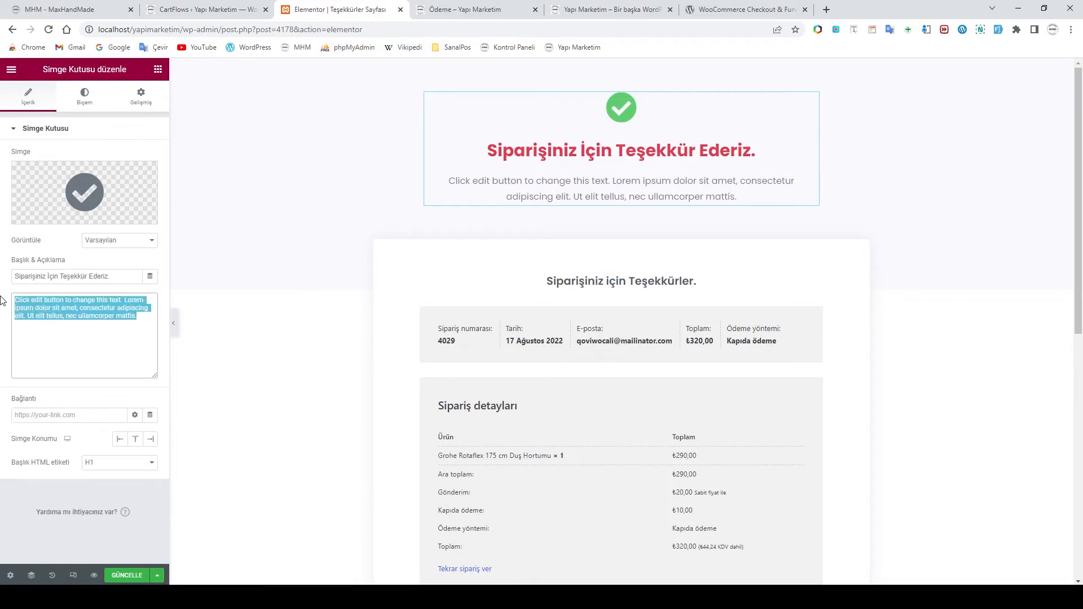
key(ctrl+v)
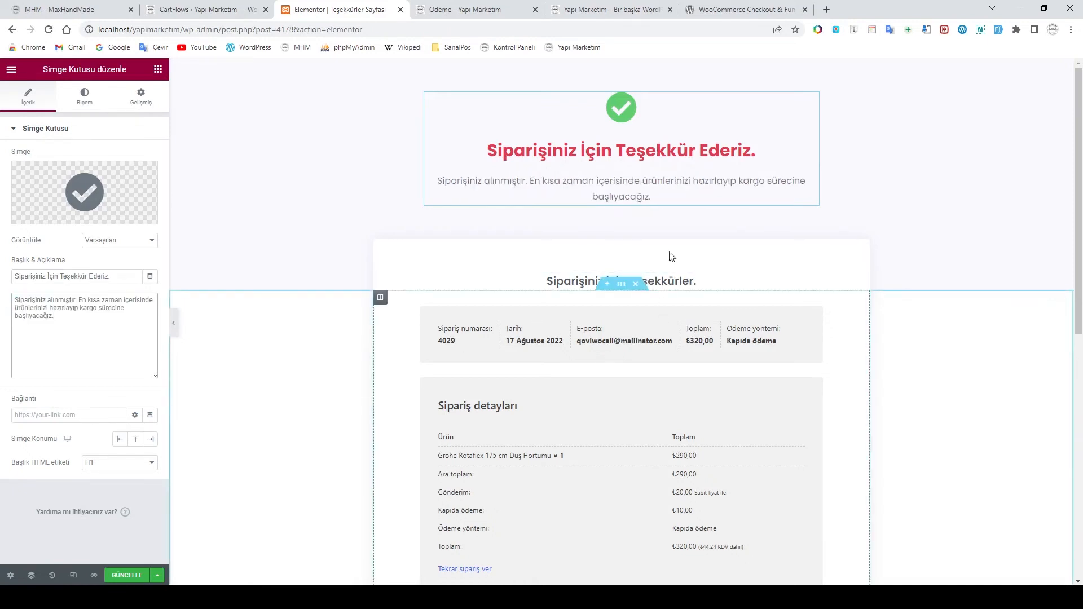
click(691, 187)
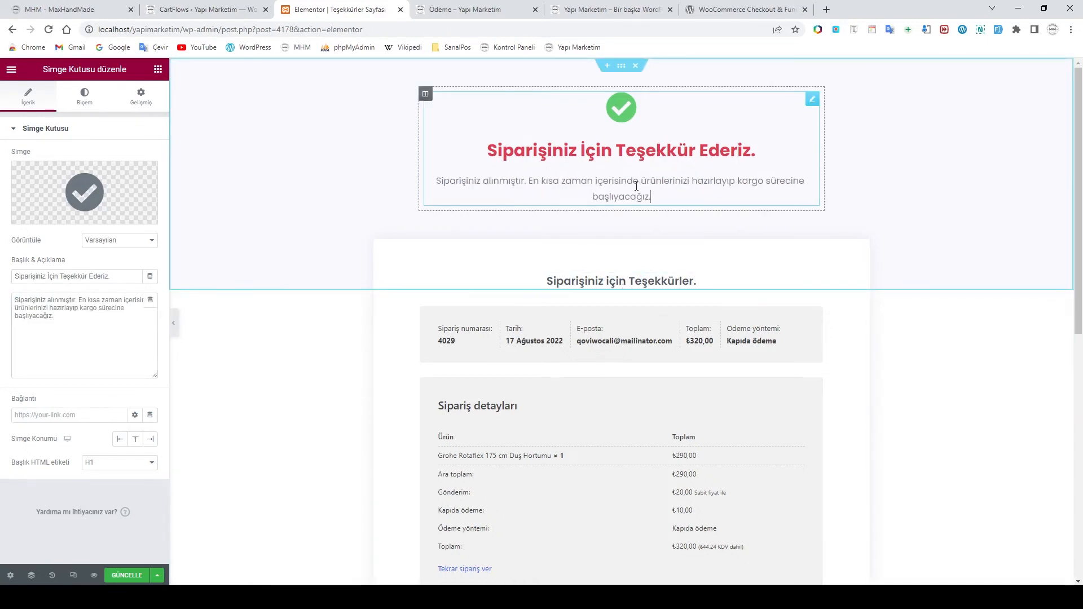
scroll(640, 180, down, 1)
scroll(640, 181, up, 1)
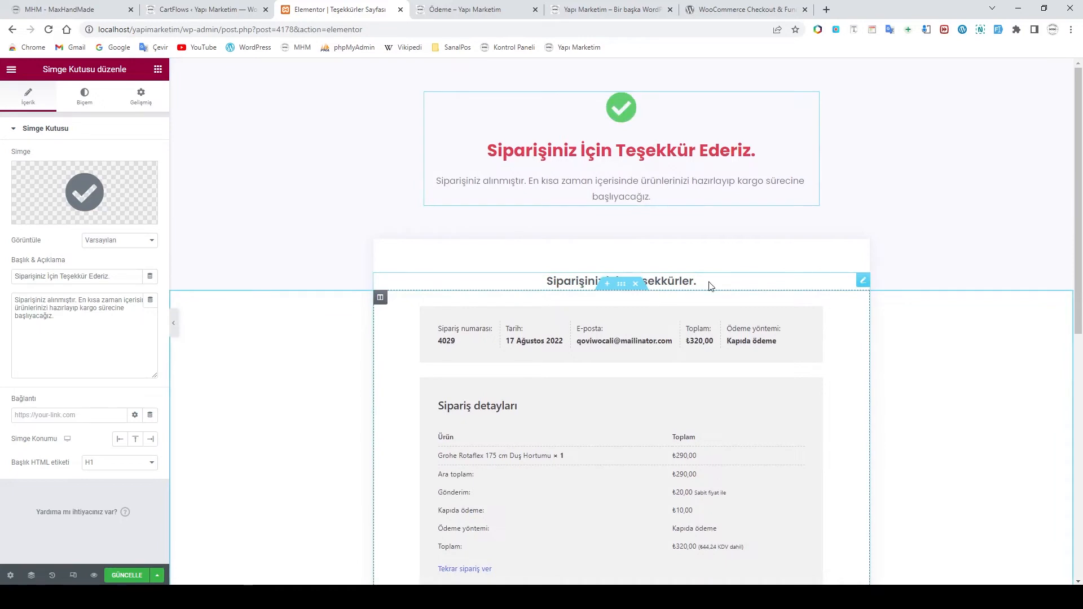
scroll(709, 286, down, 1)
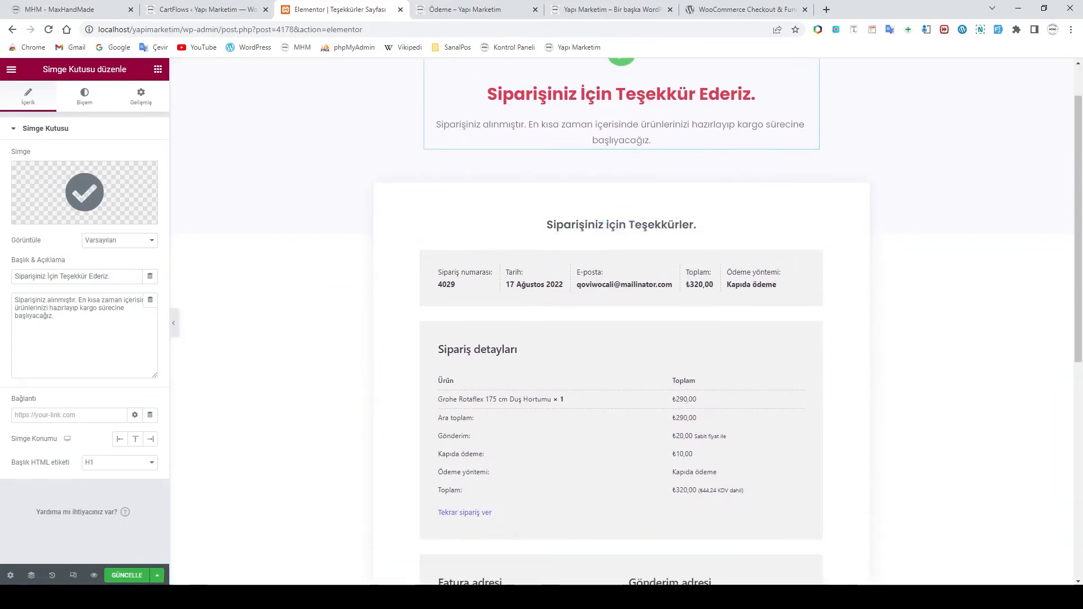
Scroll through the reference thank-you page in Opera to review its lower sections
mouse_move(324, 597)
click(374, 567)
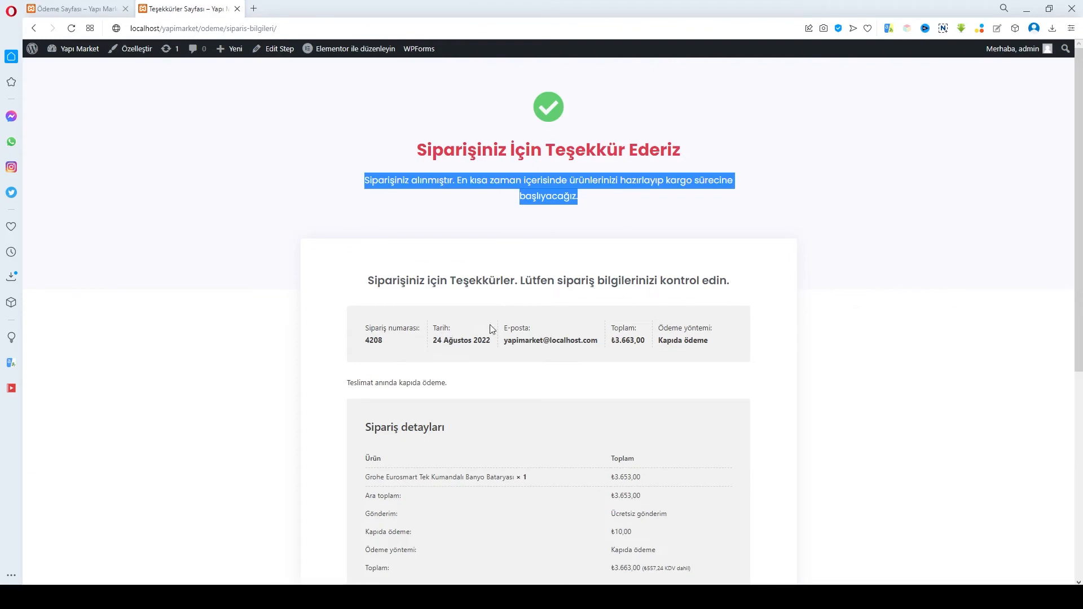
scroll(536, 319, down, 2)
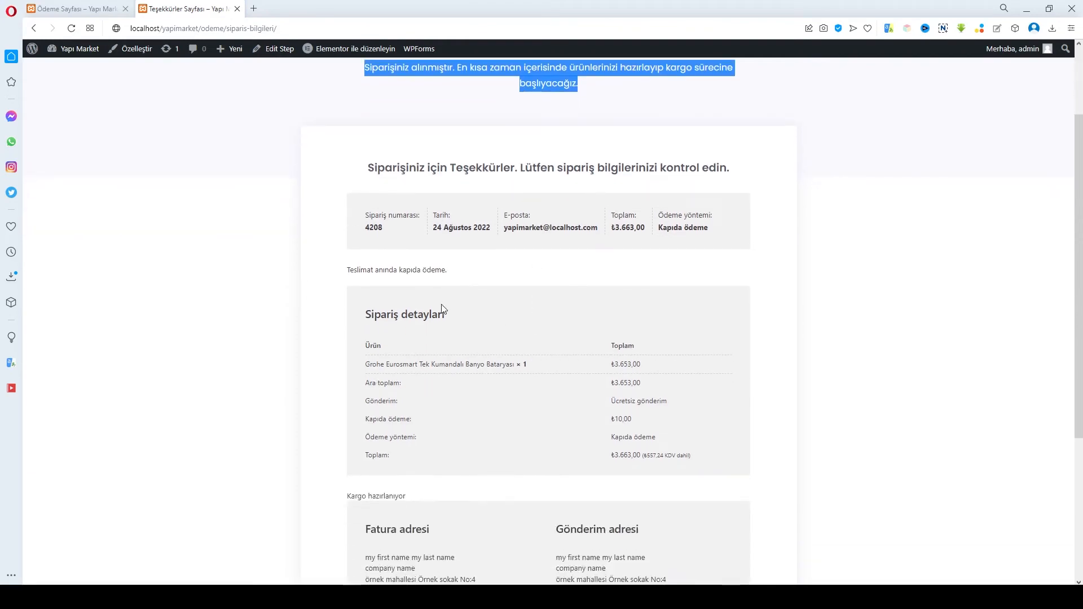
scroll(443, 310, down, 2)
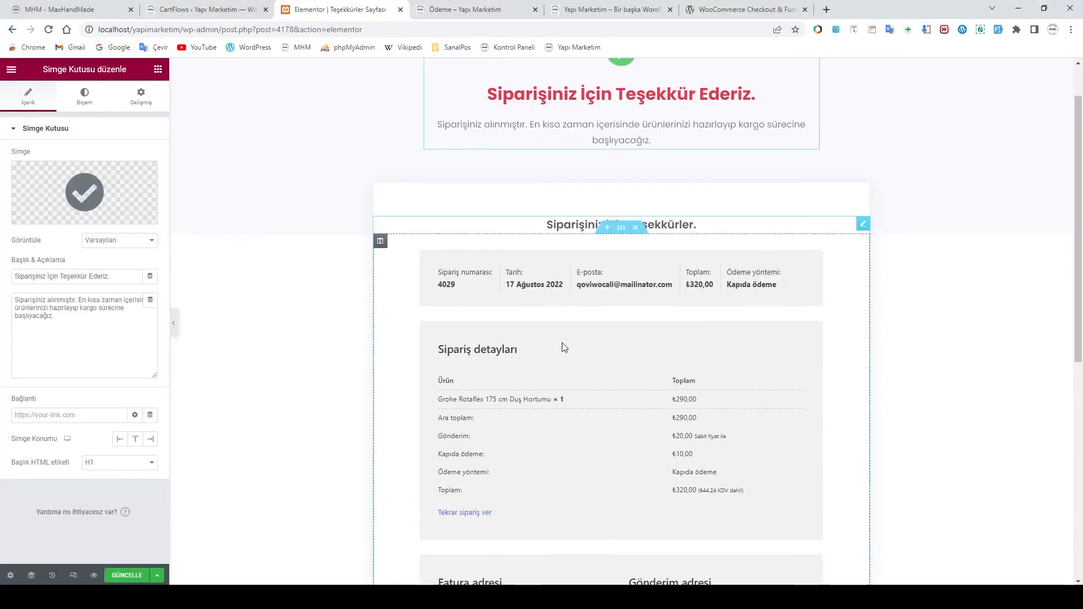
scroll(601, 294, down, 2)
scroll(576, 264, down, 3)
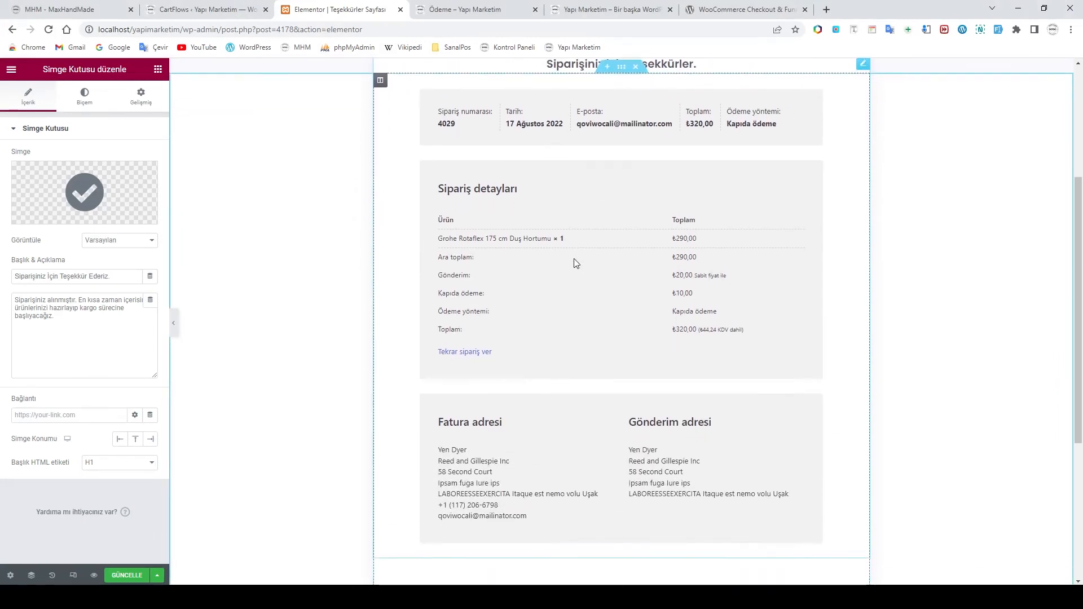
scroll(580, 261, down, 2)
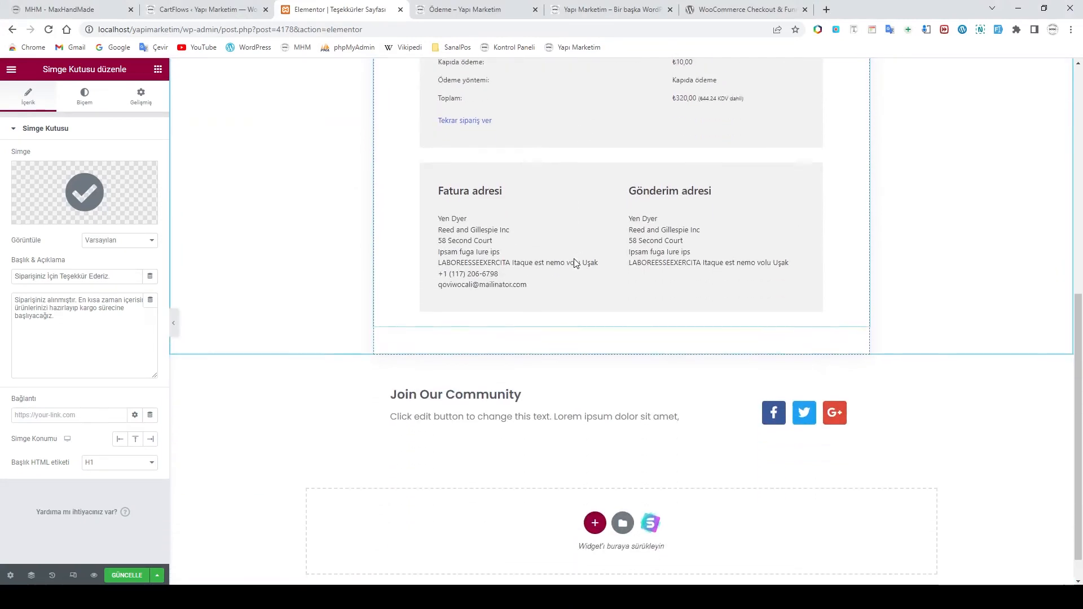
scroll(580, 286, up, 8)
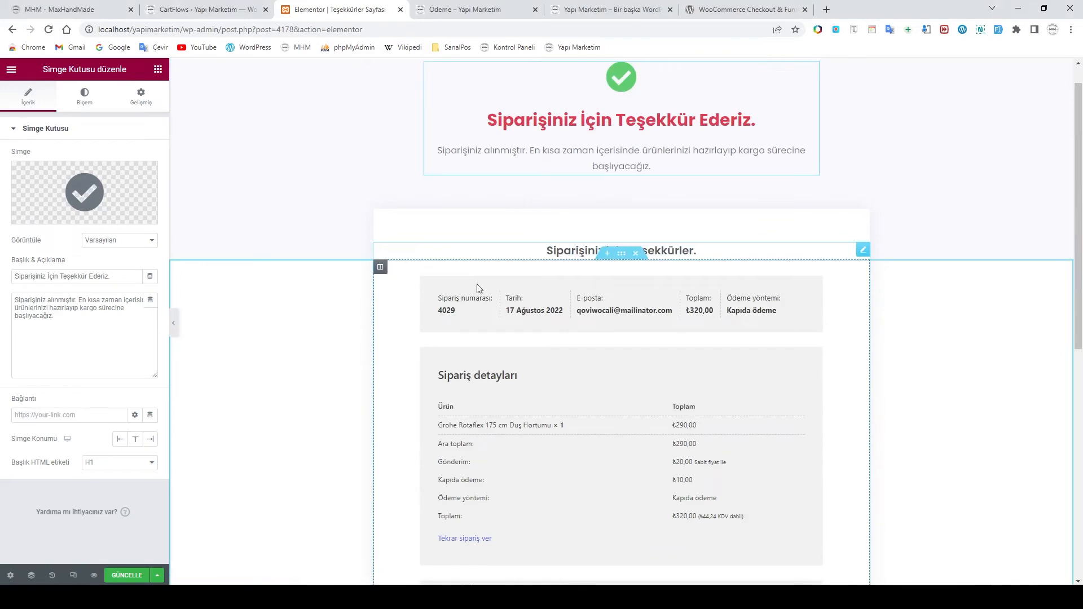
scroll(549, 317, down, 8)
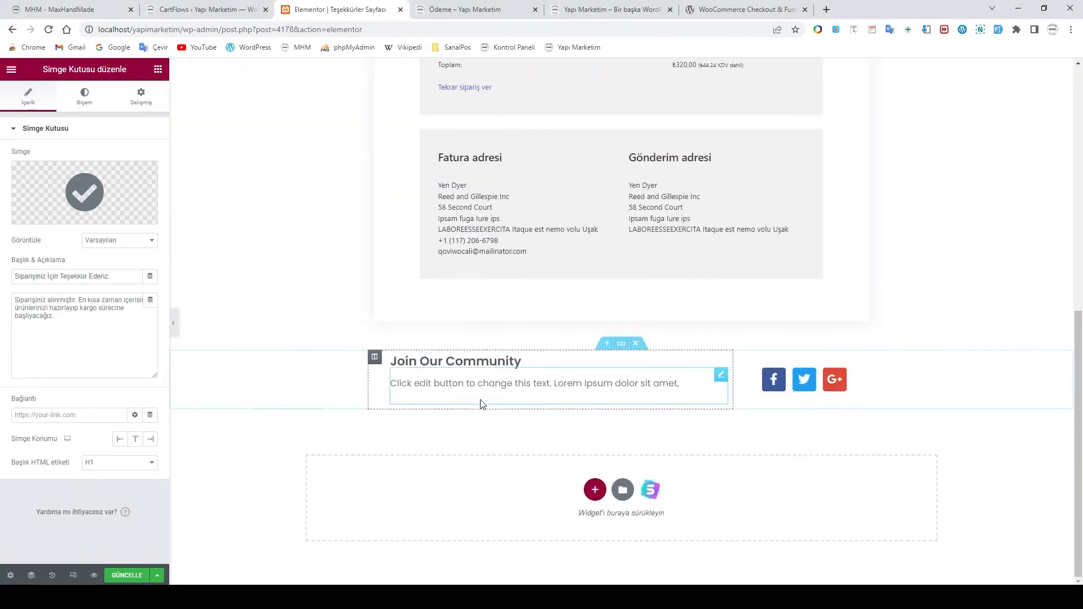
Select the Join Our Community social icons widget and inspect its Facebook F item
click(471, 383)
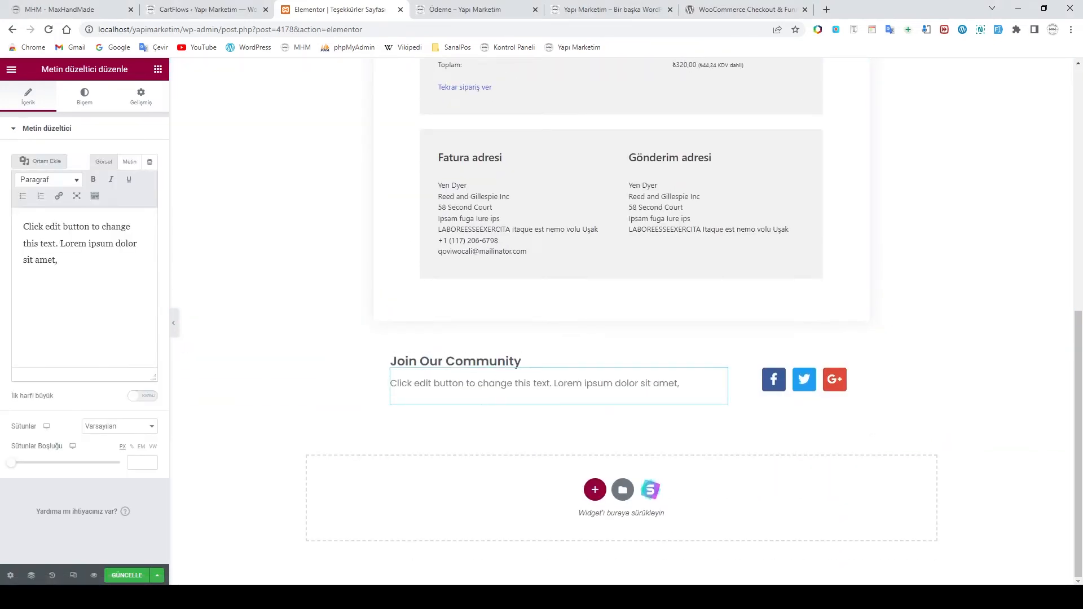
click(774, 382)
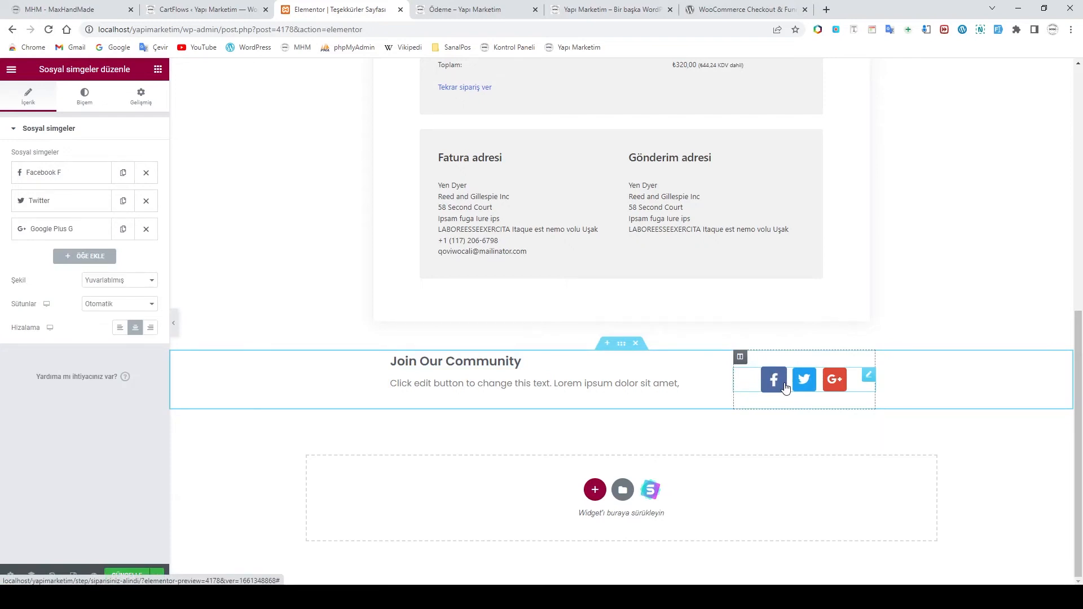
click(64, 180)
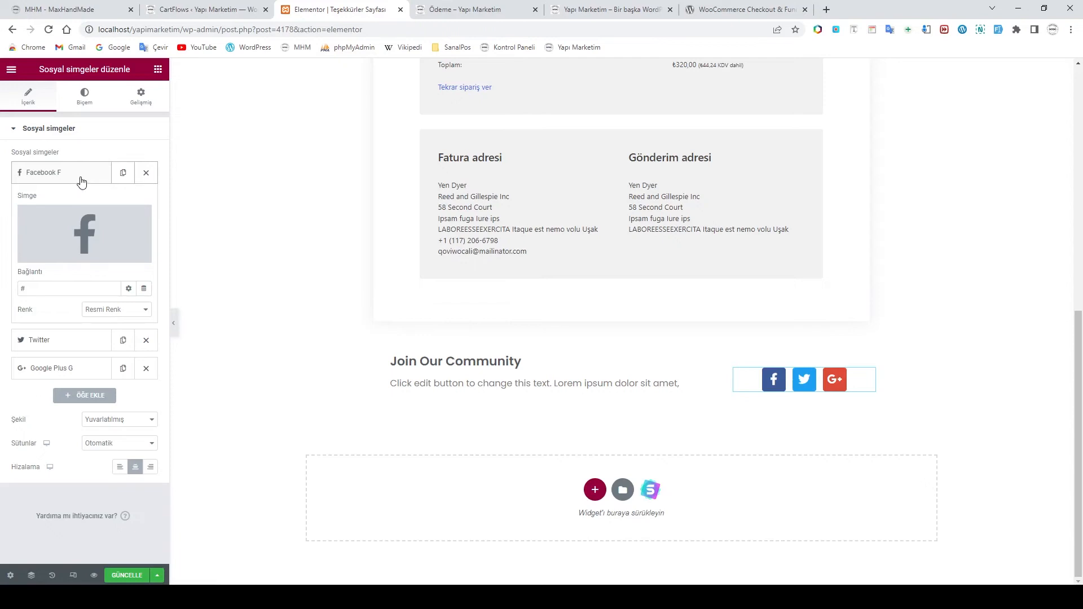
click(76, 180)
click(77, 181)
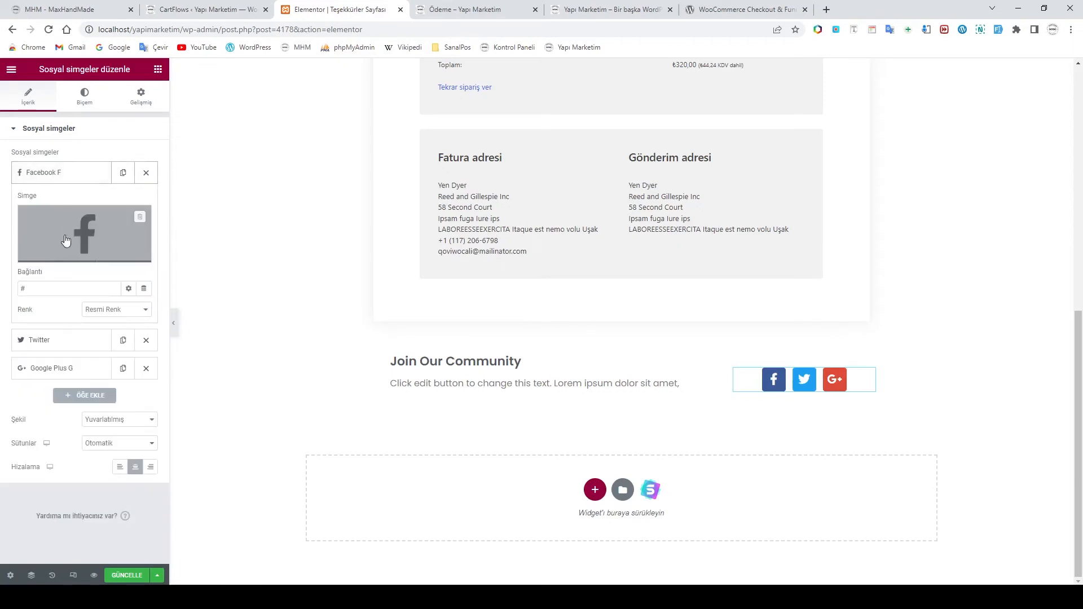
click(79, 175)
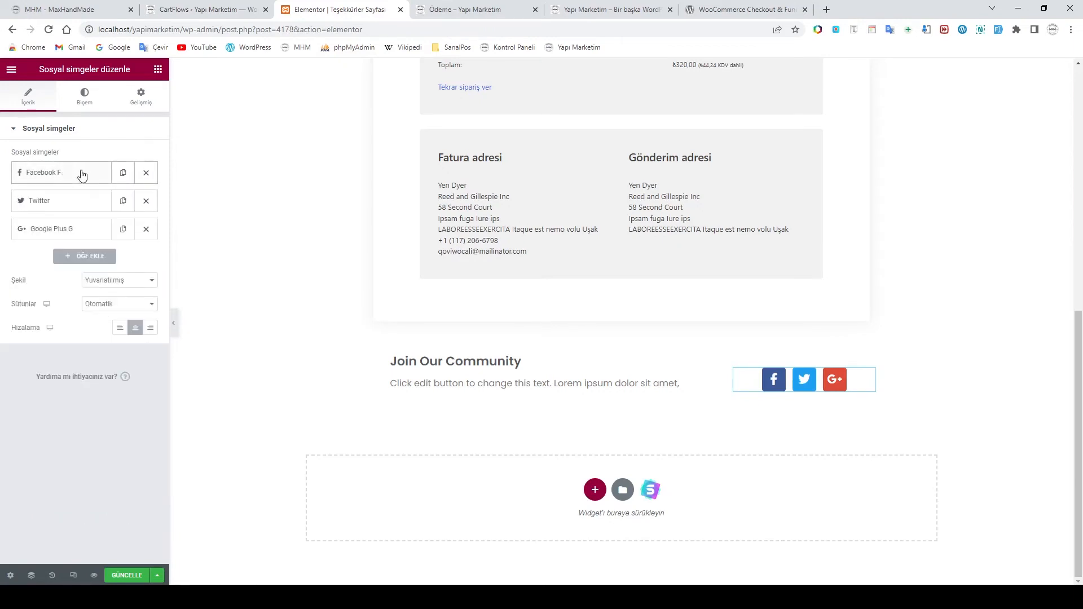
Delete the Google Plus G item, add a new icon item and open its icon library
click(146, 229)
click(88, 229)
click(77, 230)
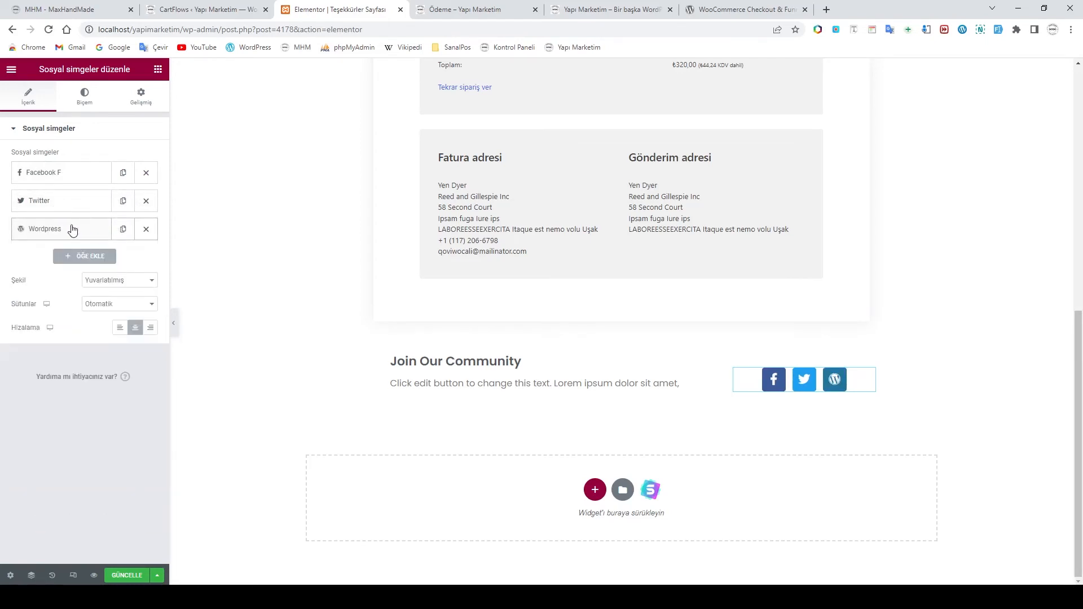
click(73, 231)
click(59, 282)
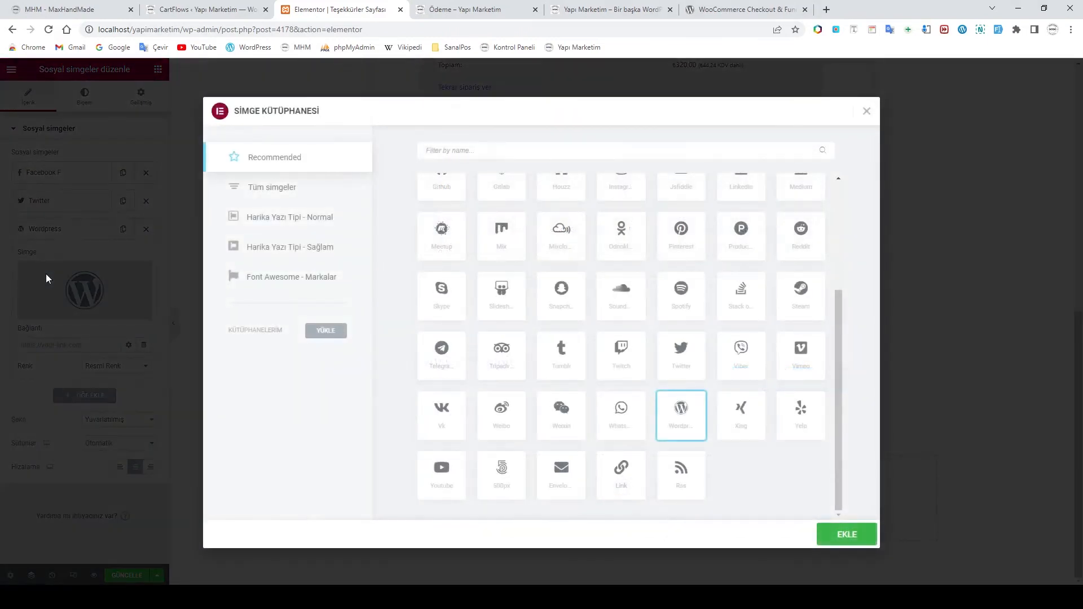
Filter the icon library by 'yo' and insert the Youtube icon
click(466, 150)
text(youtu)
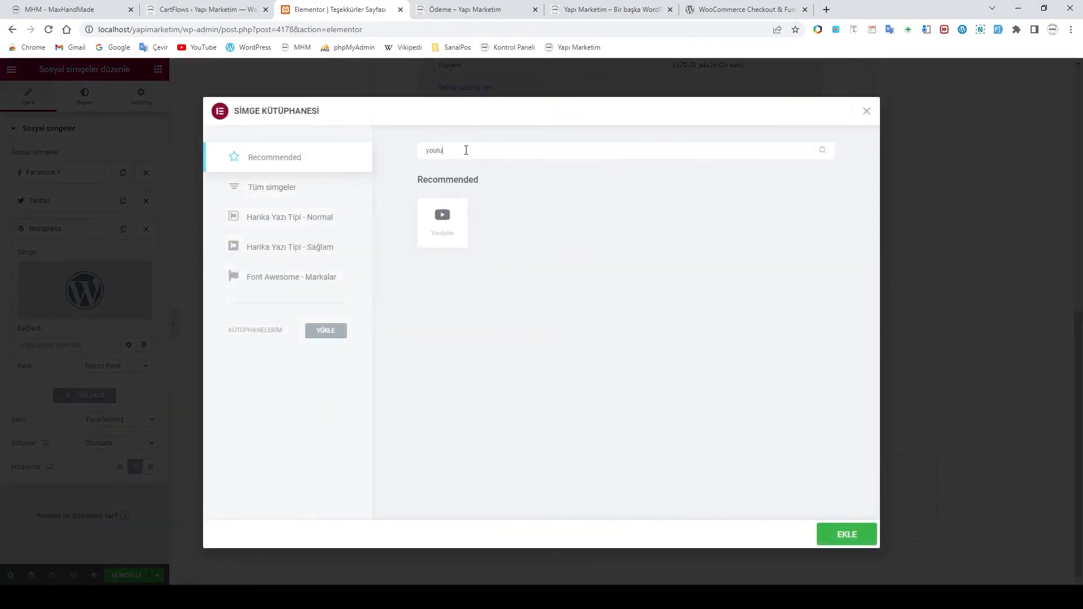
click(453, 223)
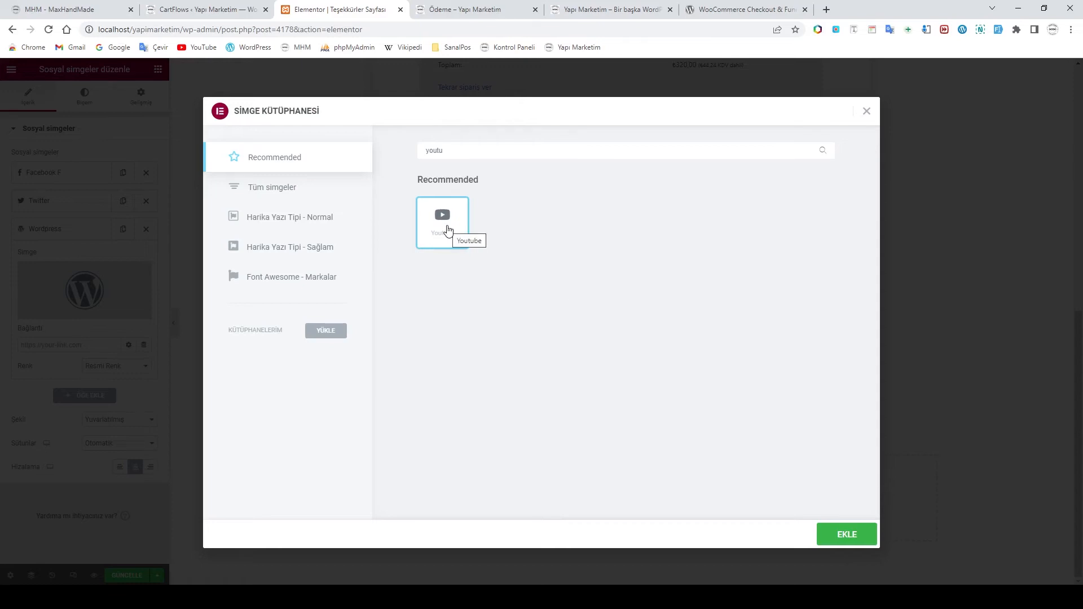
click(866, 540)
Apply the Youtube icon, drag it to first place and delete the Twitter item
click(841, 533)
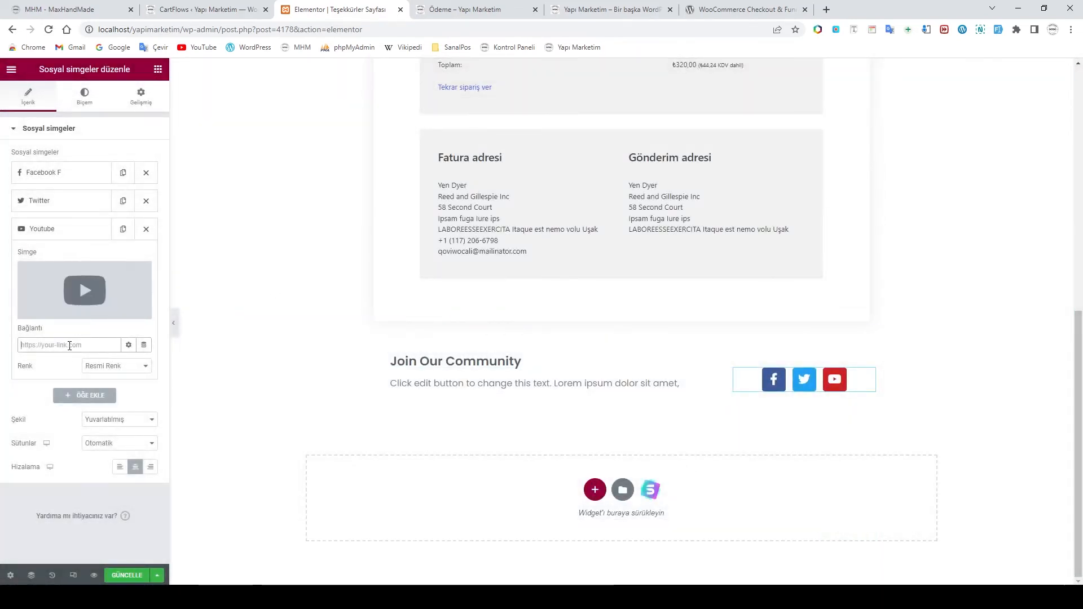
click(47, 232)
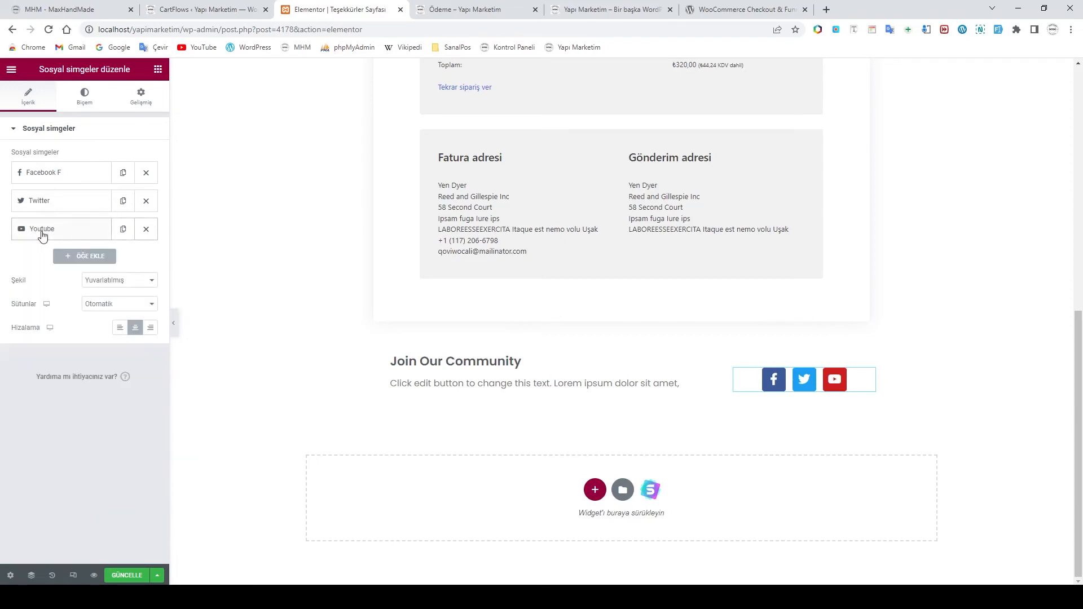
drag(43, 235, 43, 175)
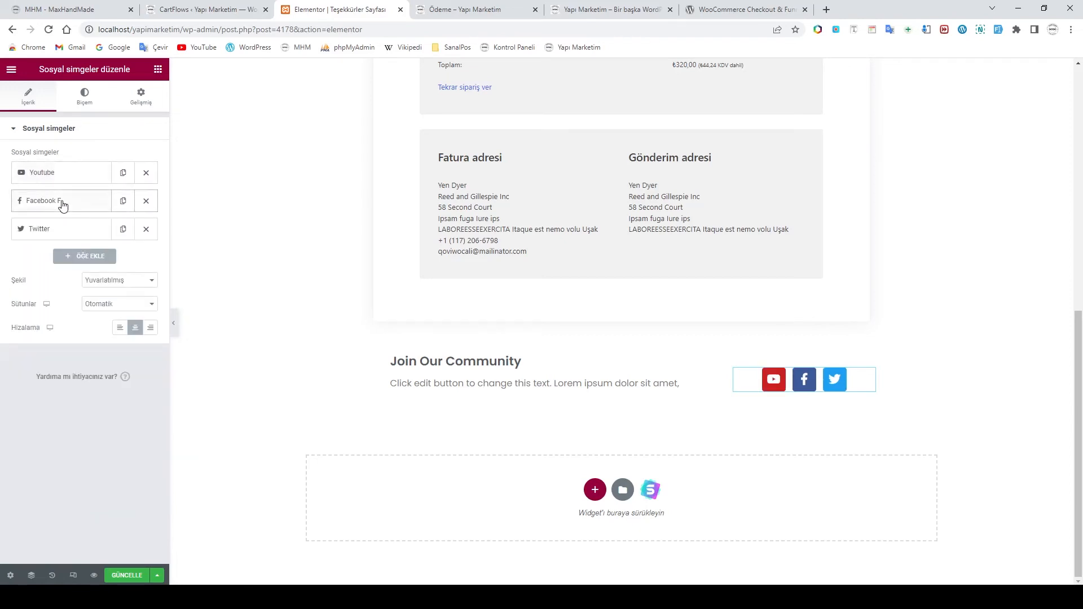
click(146, 230)
Add a new item with the Instagram icon, found by filtering 'ins', then review the items
click(85, 228)
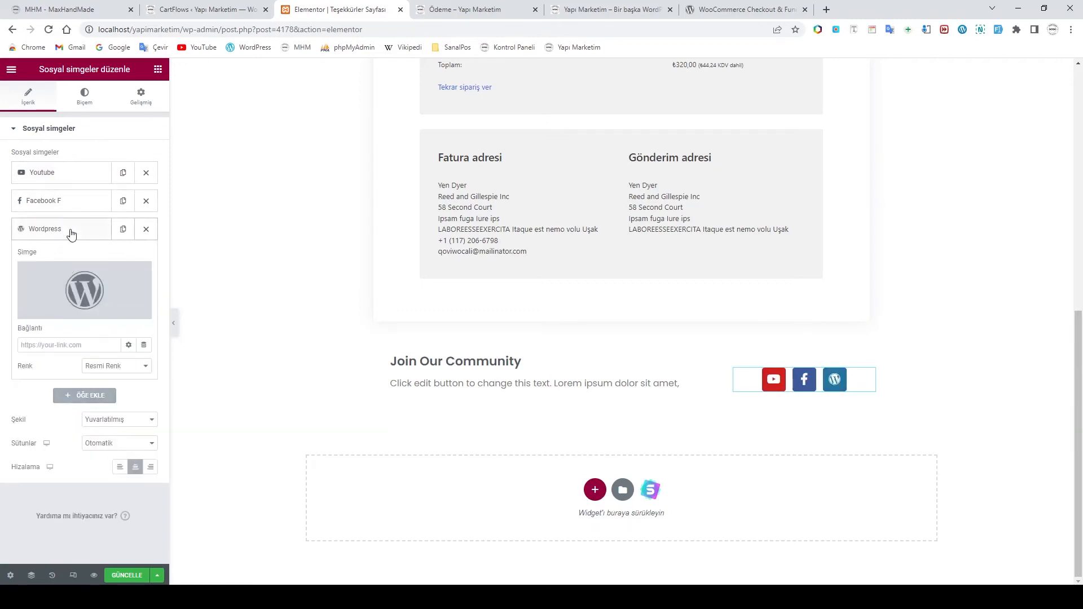
click(41, 308)
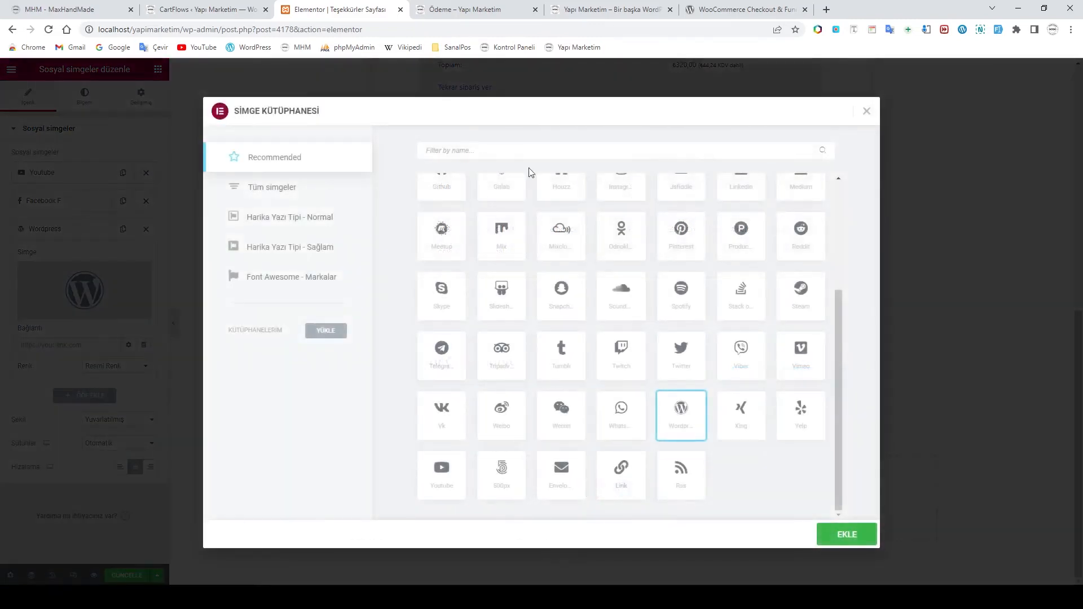
click(449, 152)
text(inst)
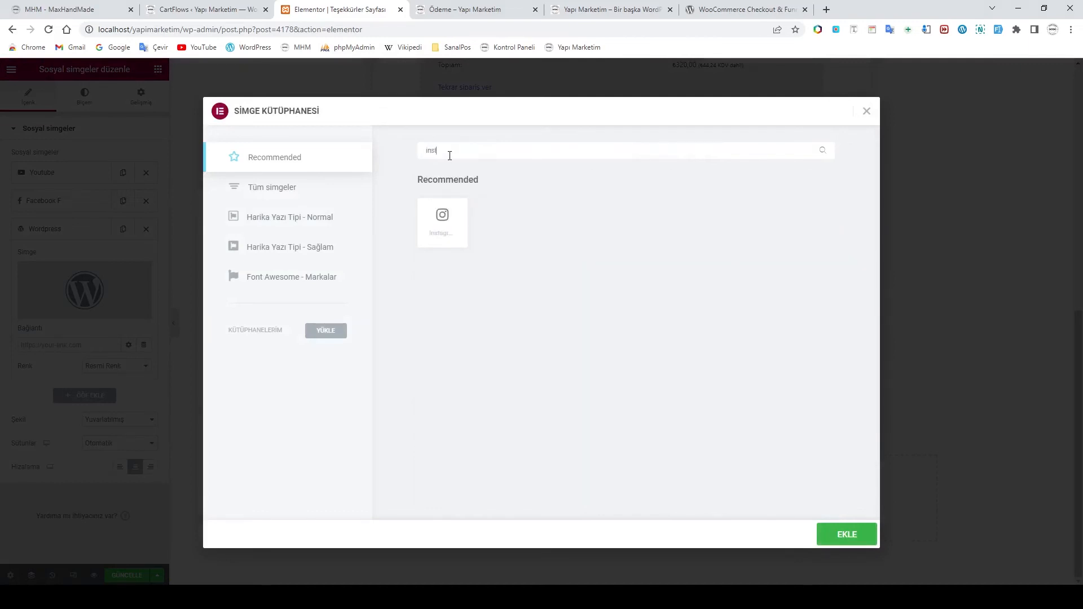
click(440, 219)
click(857, 535)
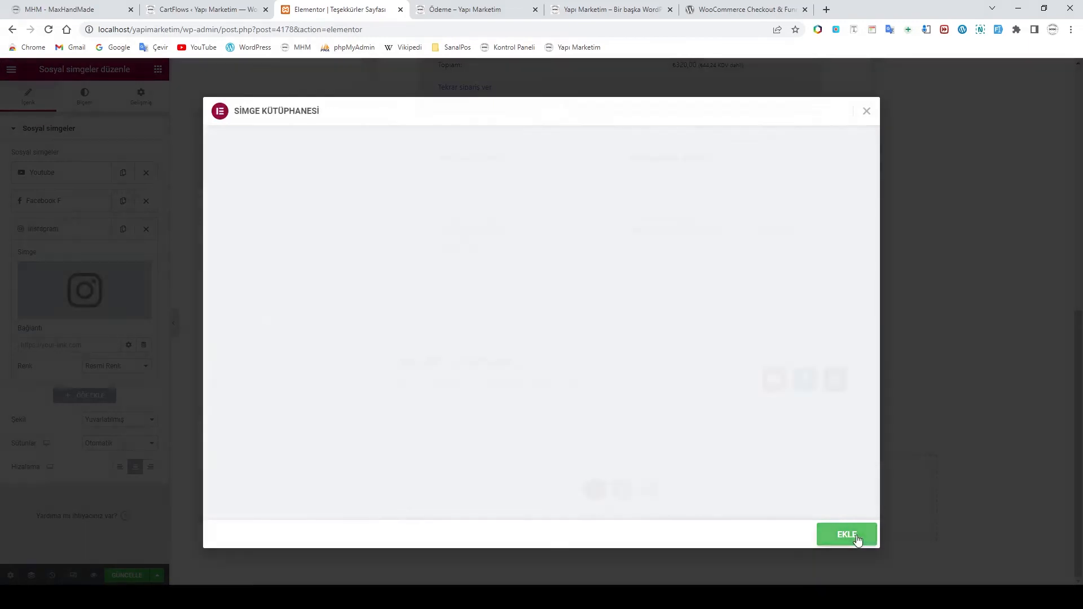
click(65, 345)
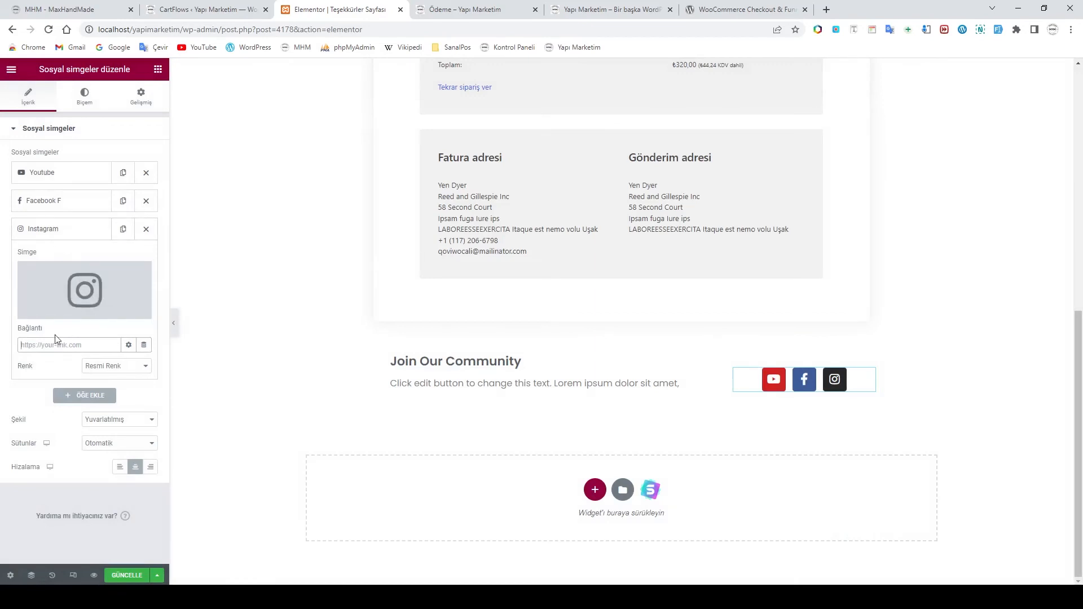
click(63, 202)
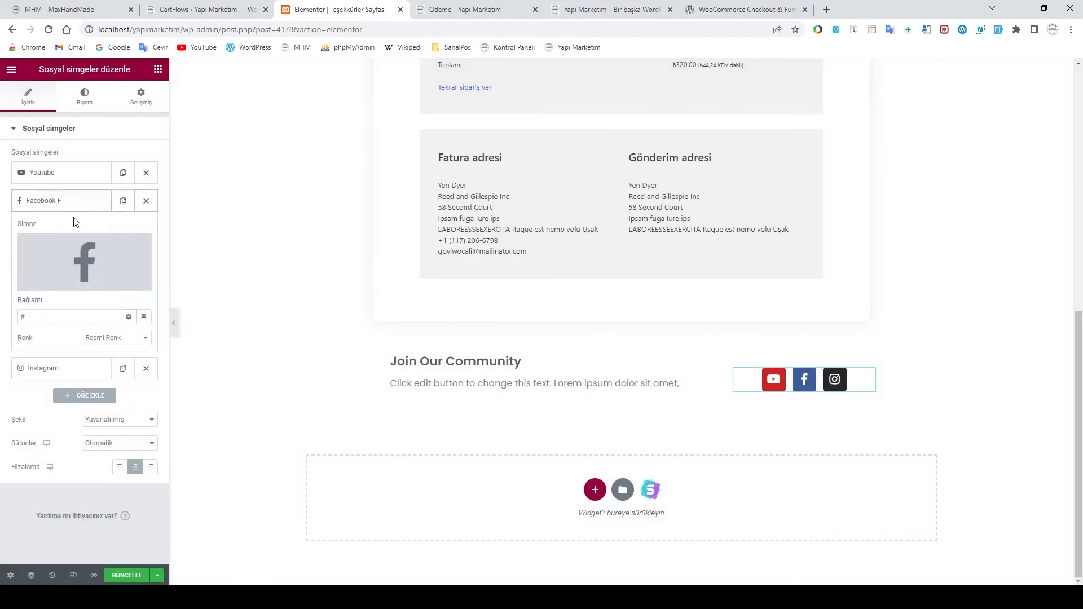
click(71, 180)
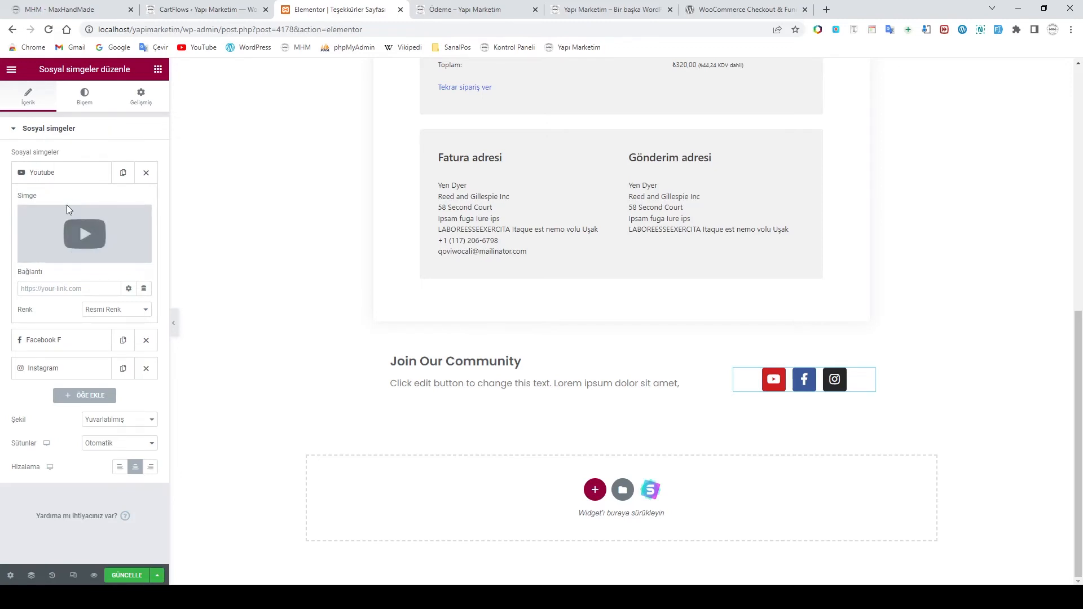
Add a fourth social icon item and set its icon to Home from the icon library
click(22, 129)
click(24, 129)
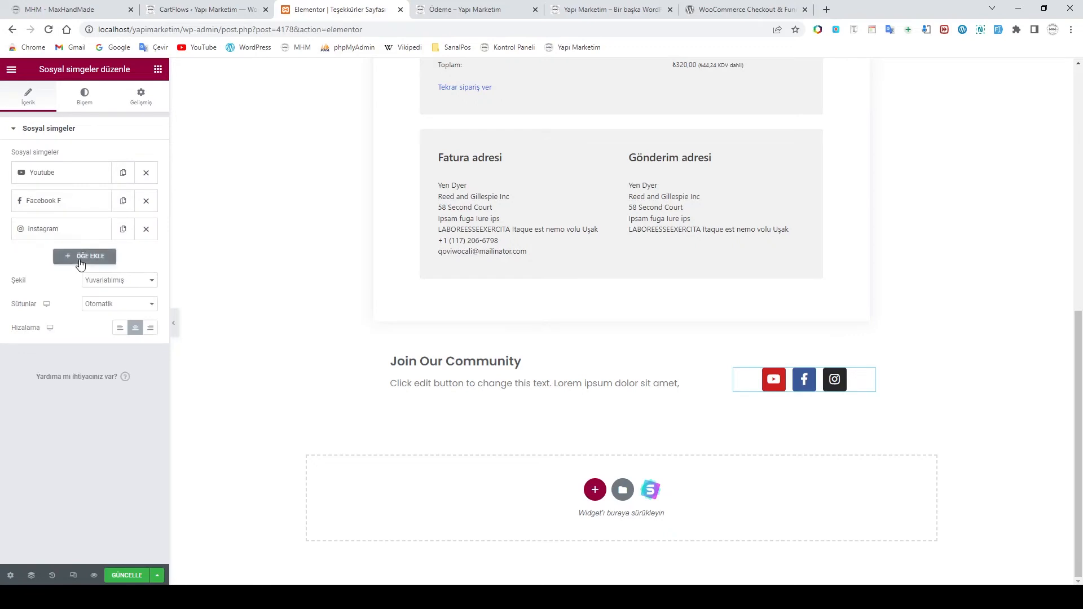
click(80, 261)
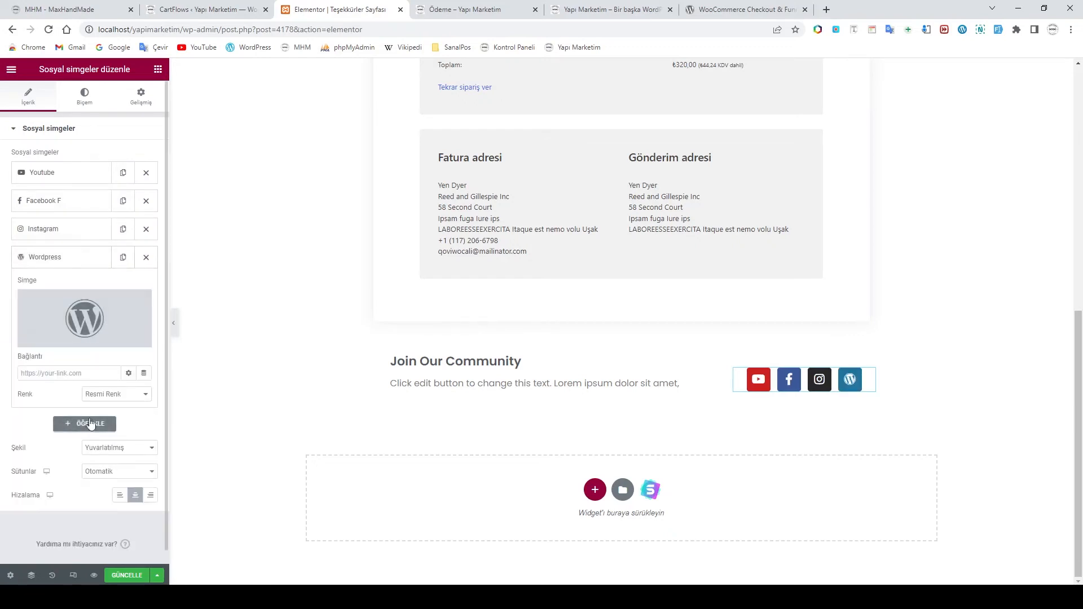
click(66, 260)
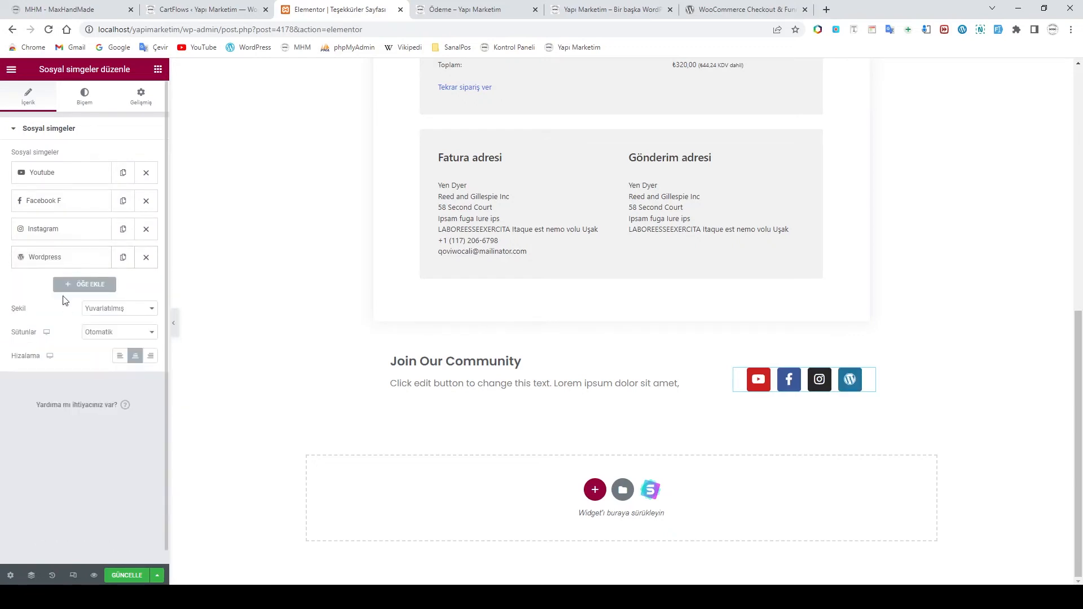
click(52, 265)
click(46, 331)
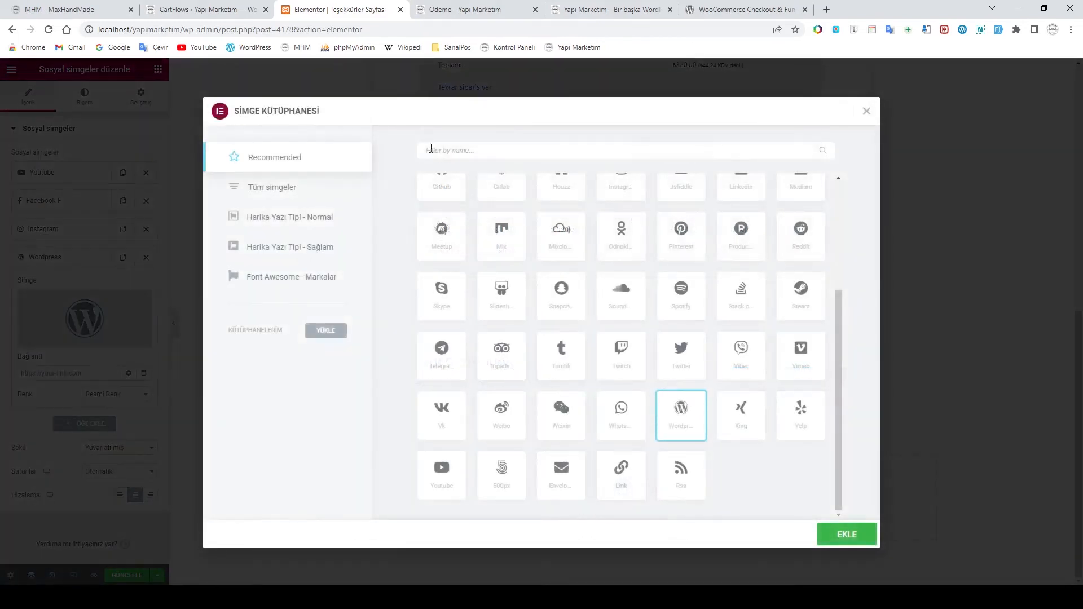
click(273, 186)
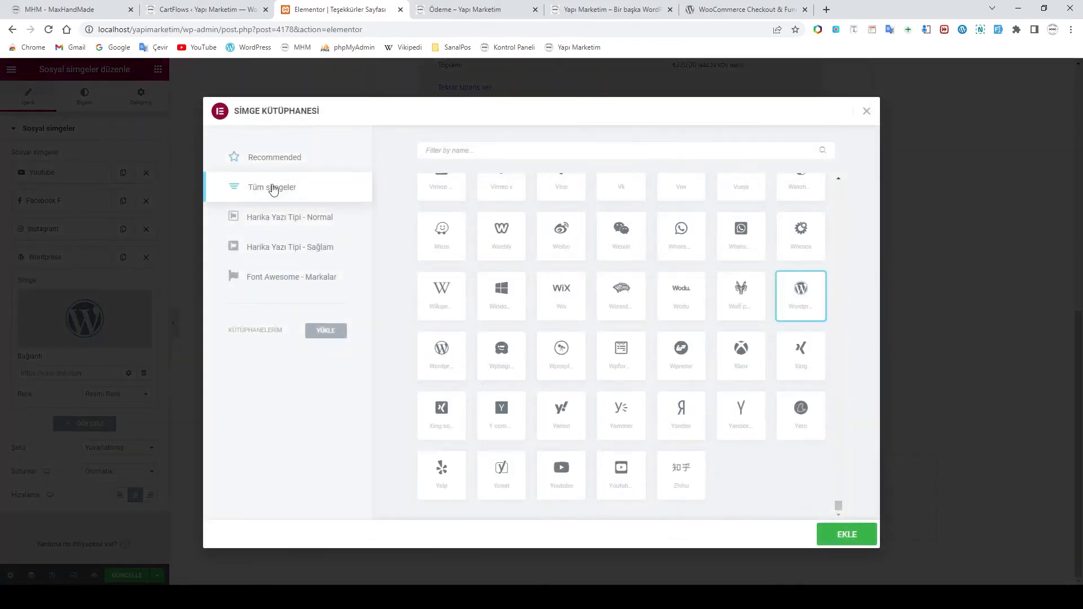
click(452, 156)
text(home)
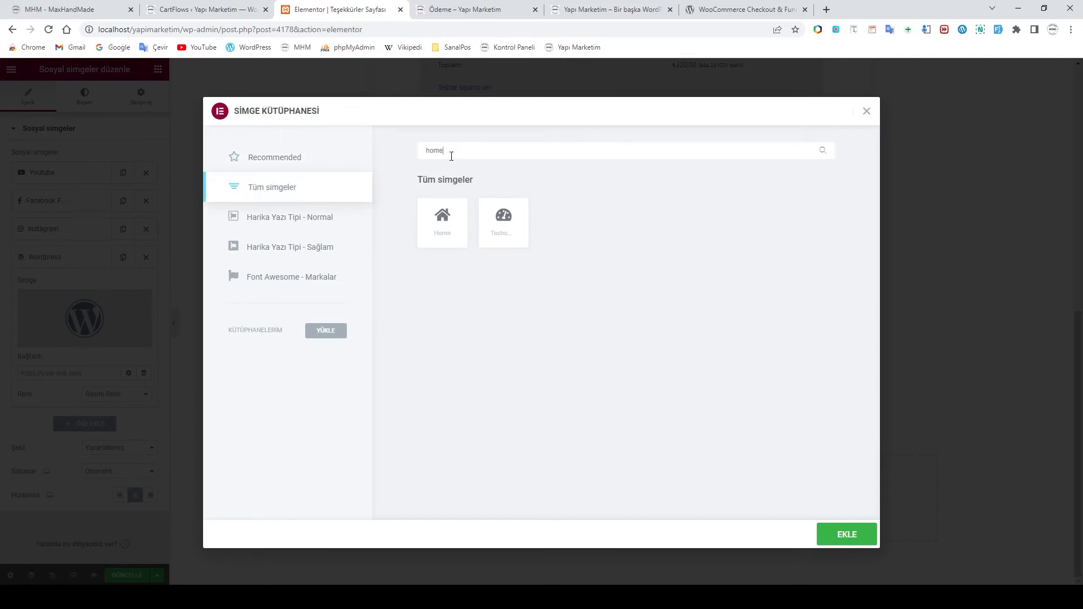
click(444, 229)
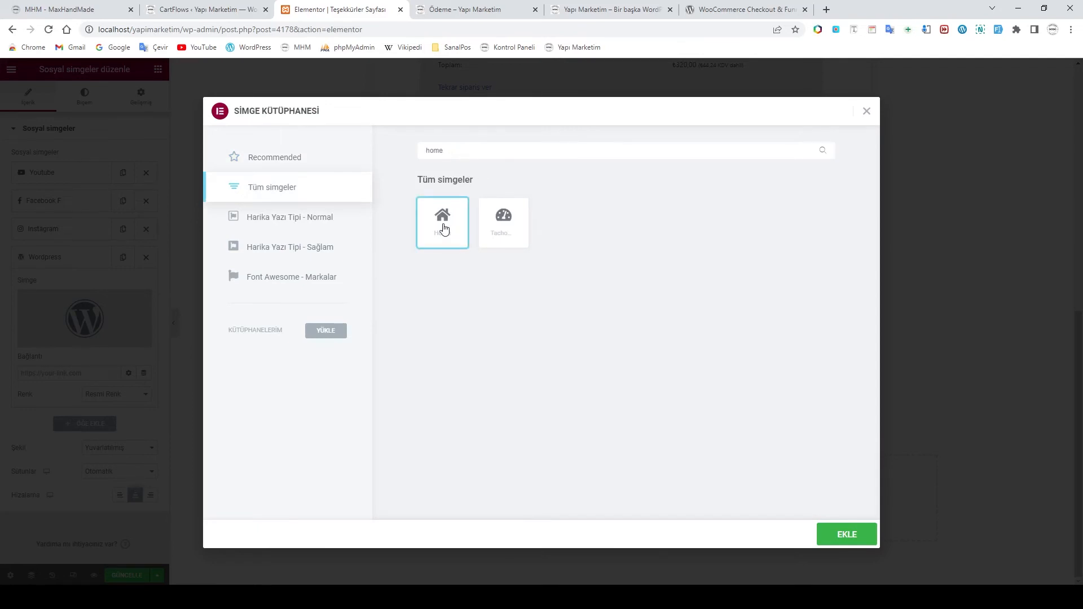
click(847, 540)
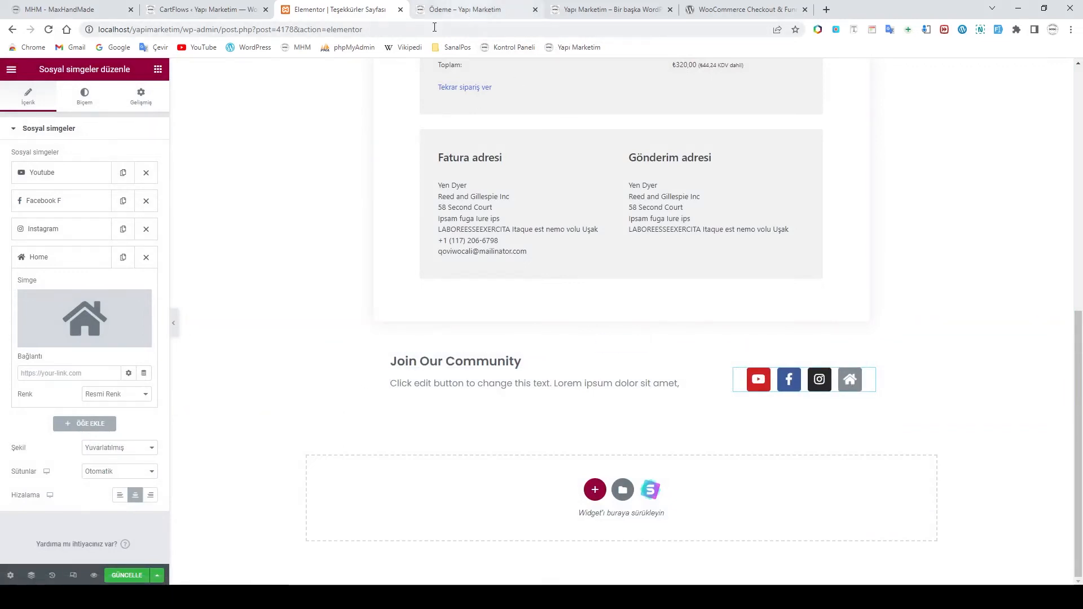
Link the Home icon to the store's homepage address and save the page
click(612, 10)
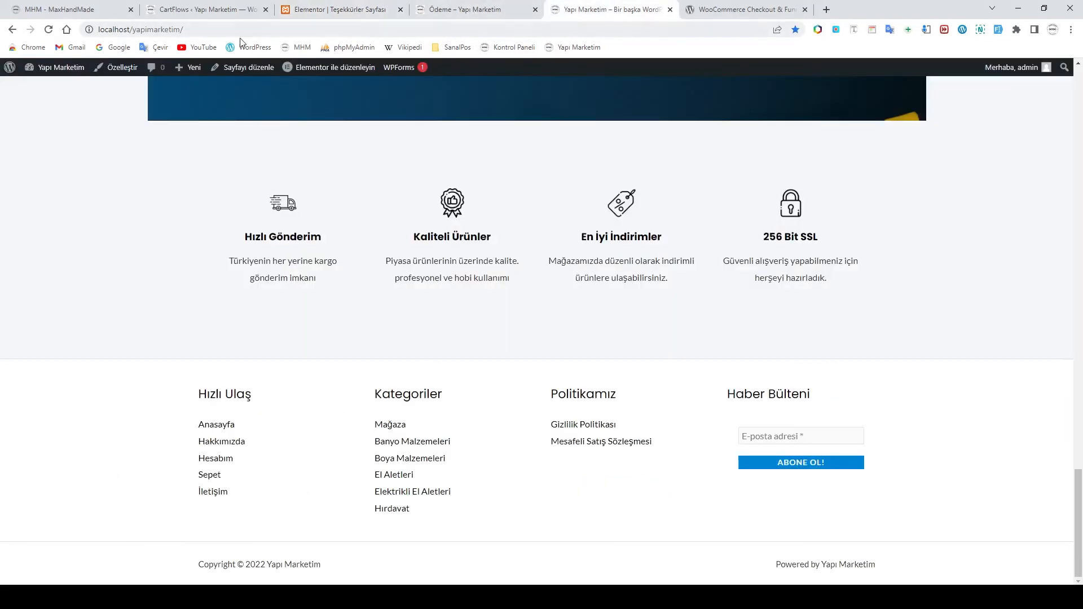
right_click(171, 32)
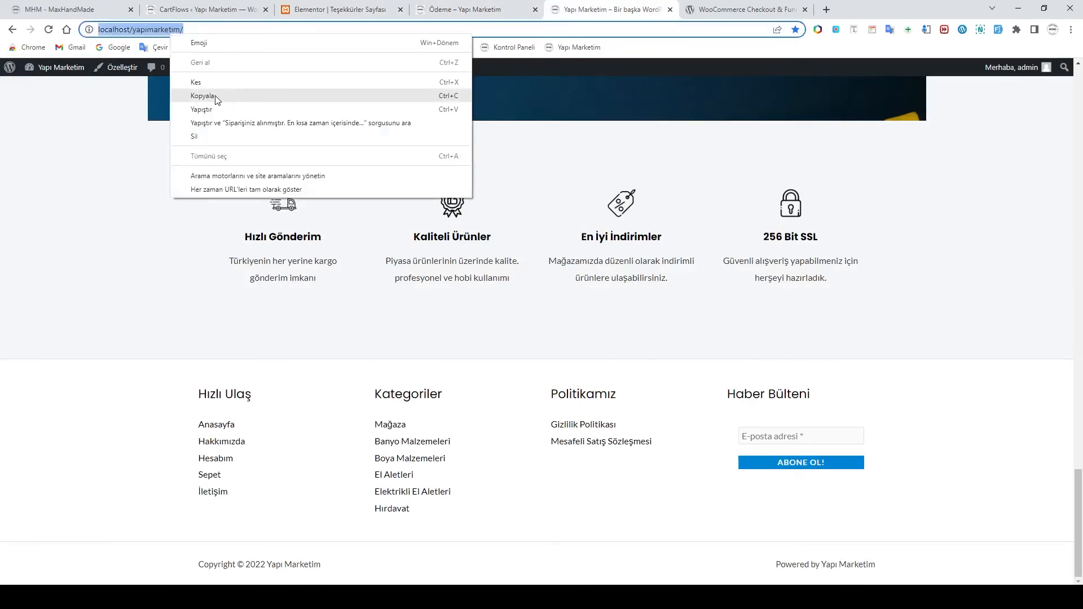
click(228, 100)
click(351, 11)
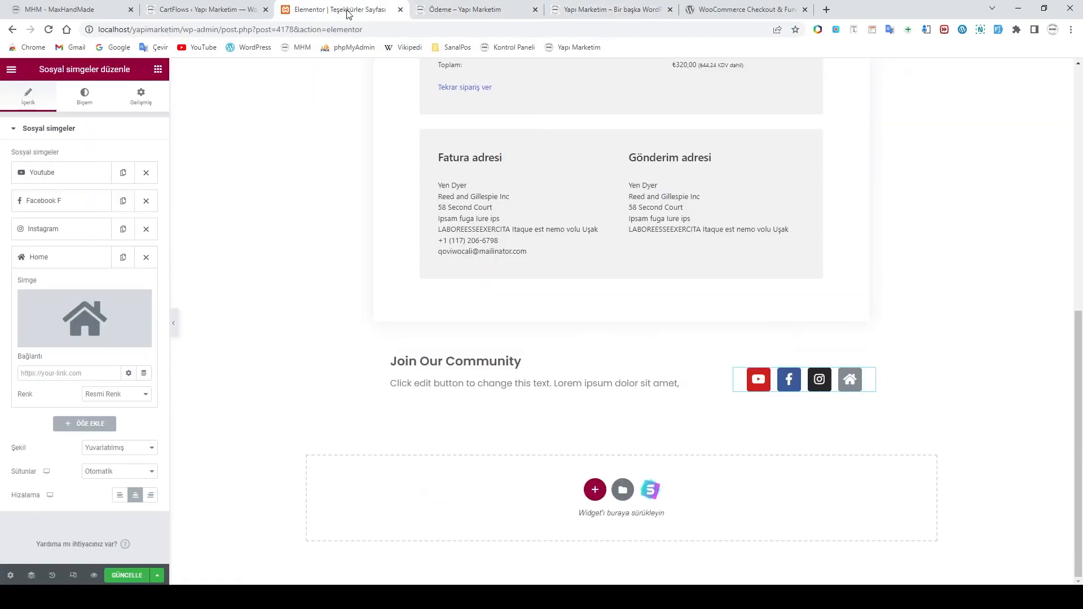
click(56, 373)
key(ctrl+v)
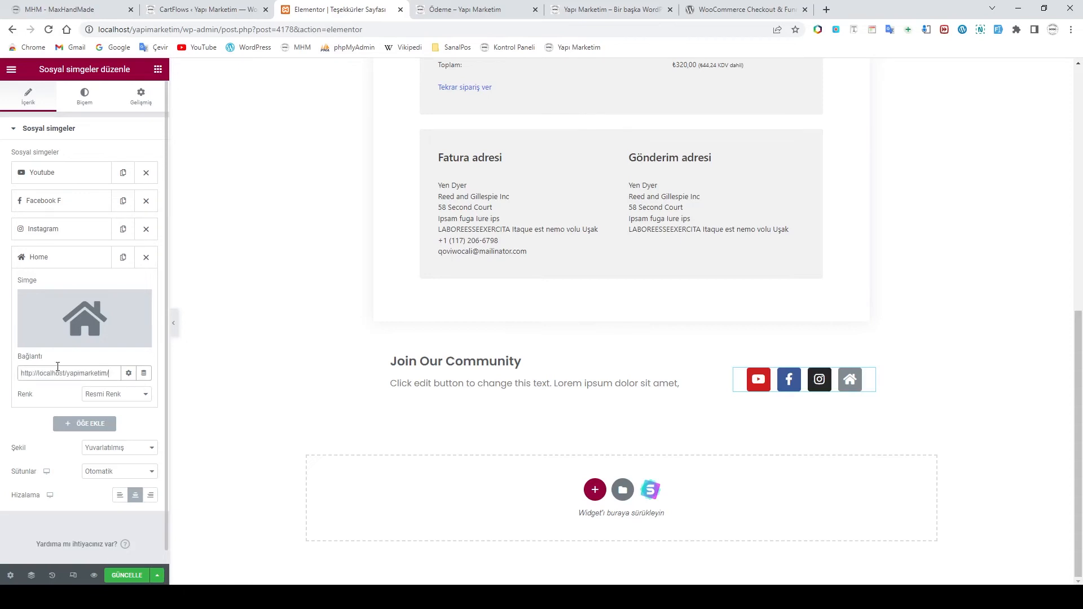
click(66, 257)
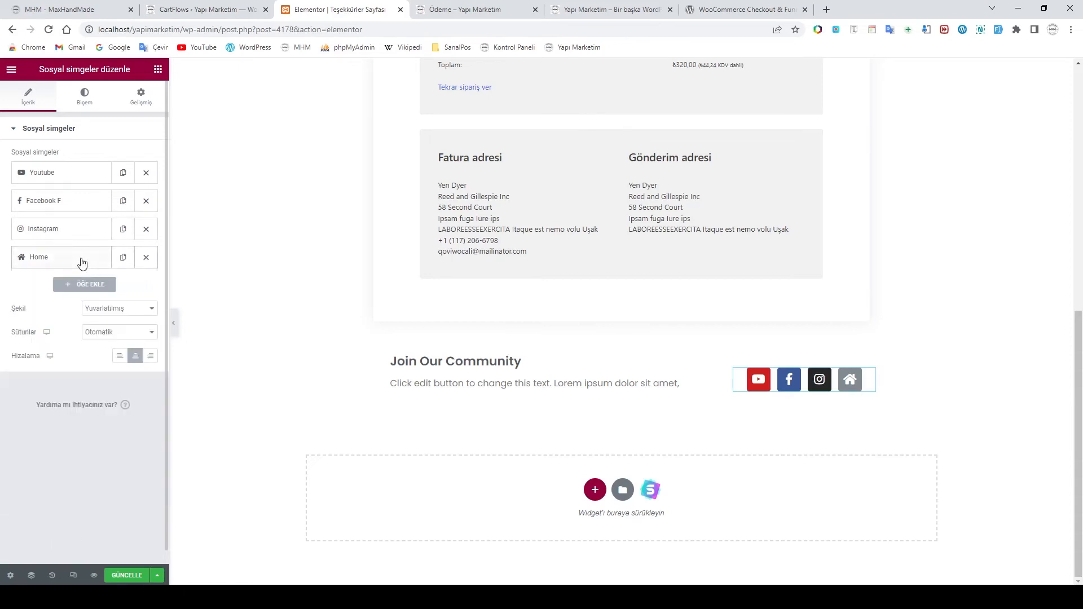
click(125, 574)
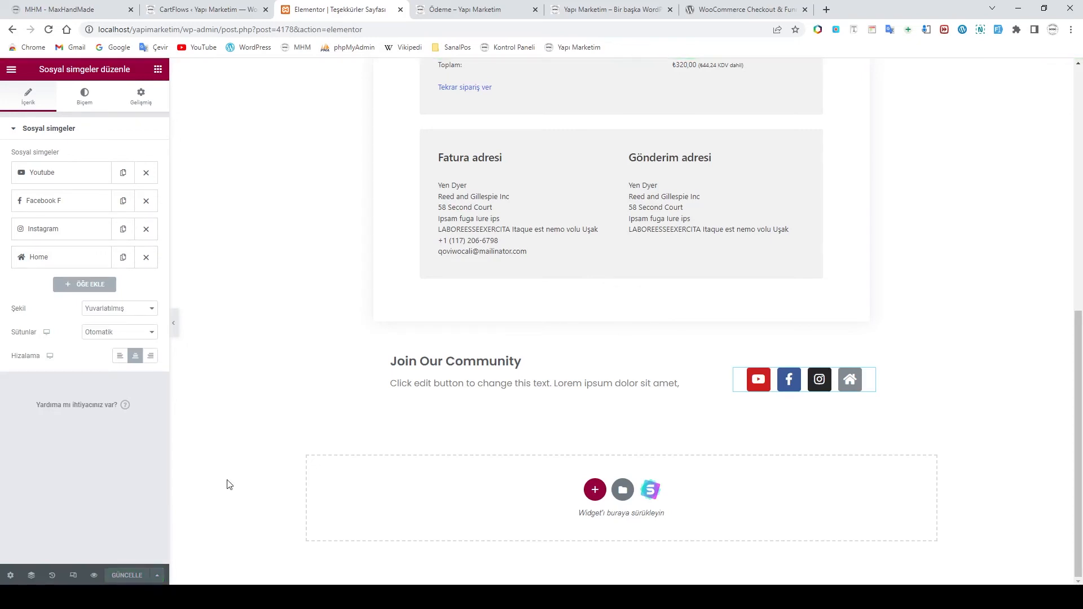
Replace the placeholder with 'Bize sosyal medyadan 7/24 ulaşabilirsiniz…' copied from the live thank-you page
click(433, 378)
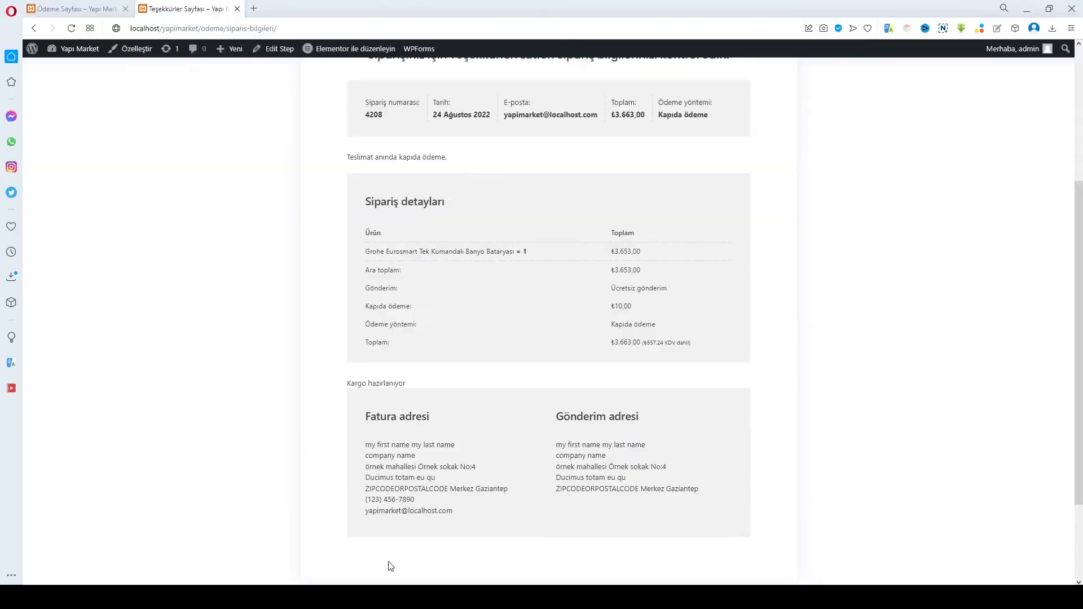
scroll(451, 502, down, 2)
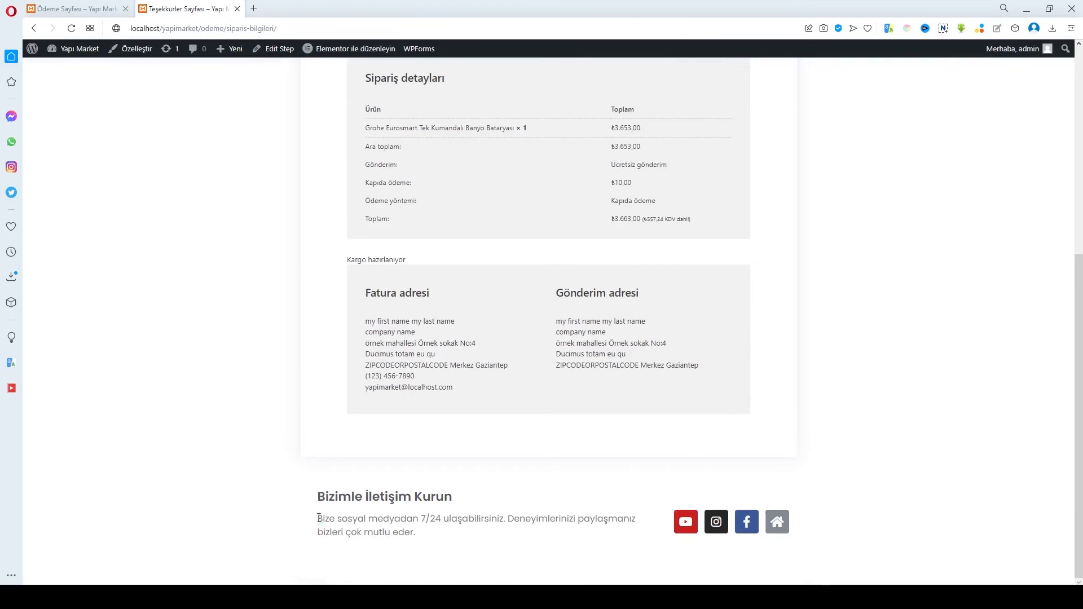
drag(319, 518, 422, 535)
right_click(398, 524)
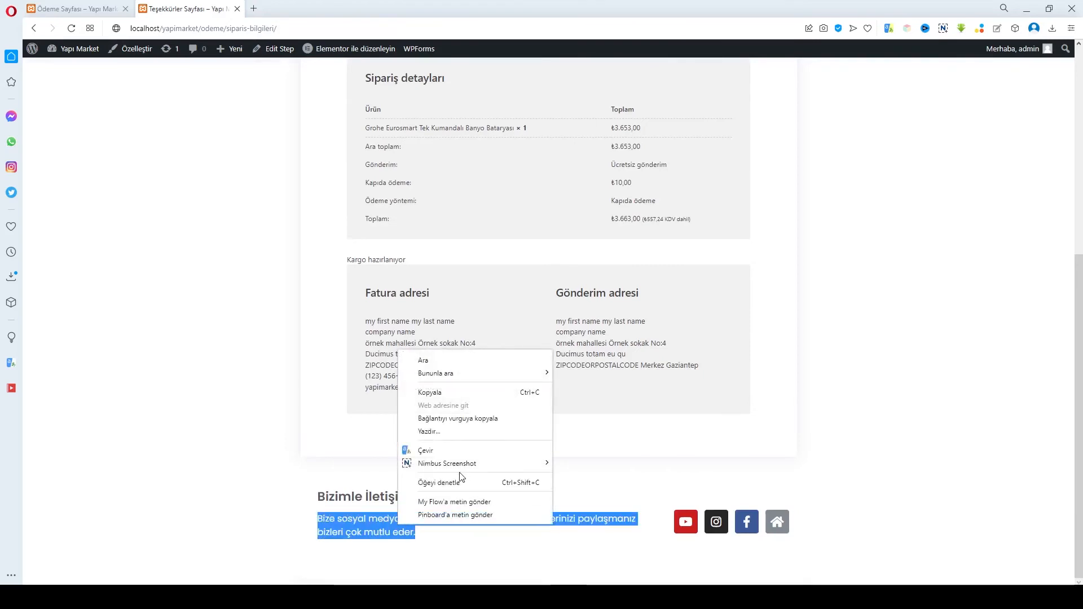
click(440, 394)
click(458, 597)
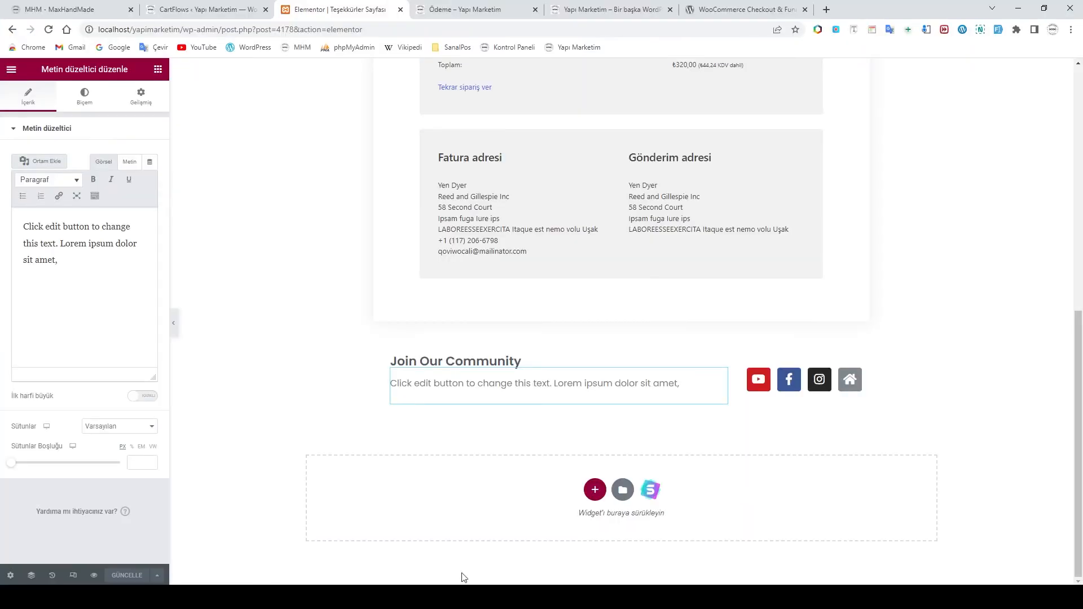
drag(682, 383, 391, 393)
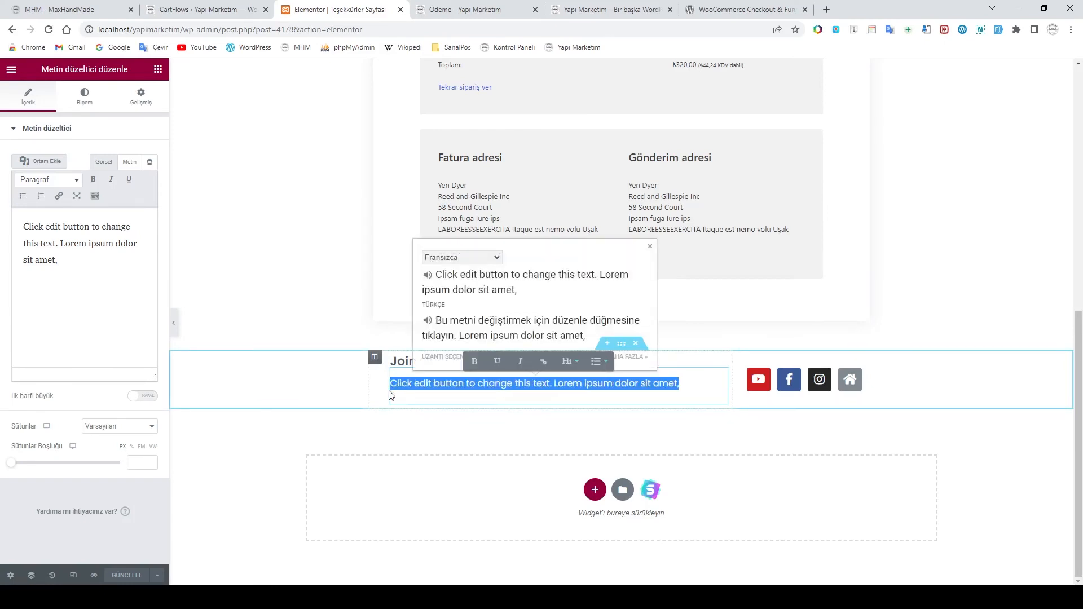
key(ctrl+v)
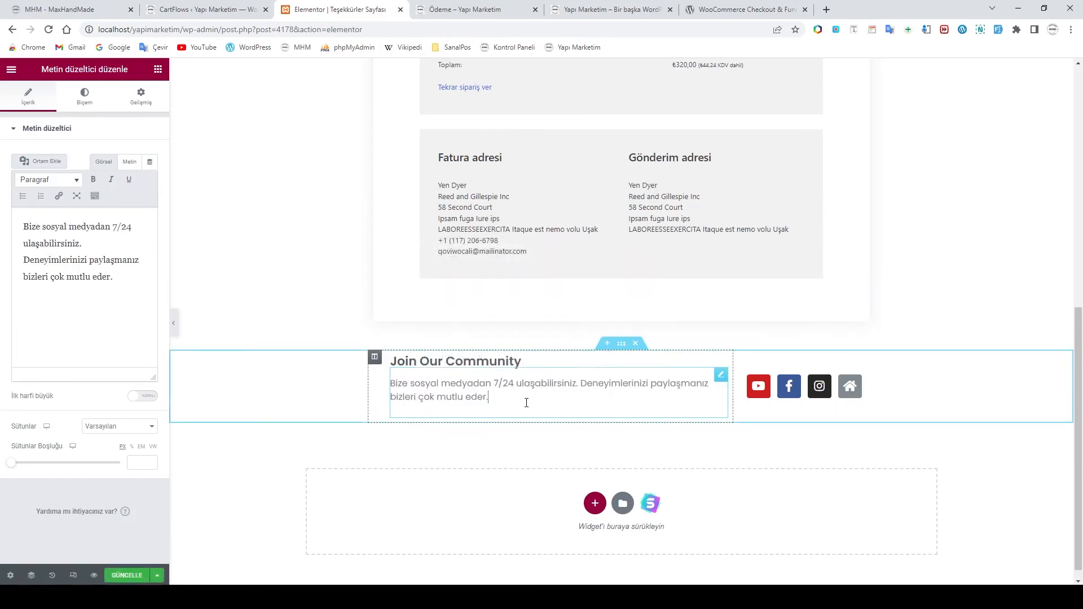
Retitle the 'Join Our Community' heading to 'Bizimle İletişim Kurun'
click(458, 363)
drag(78, 168, 3, 174)
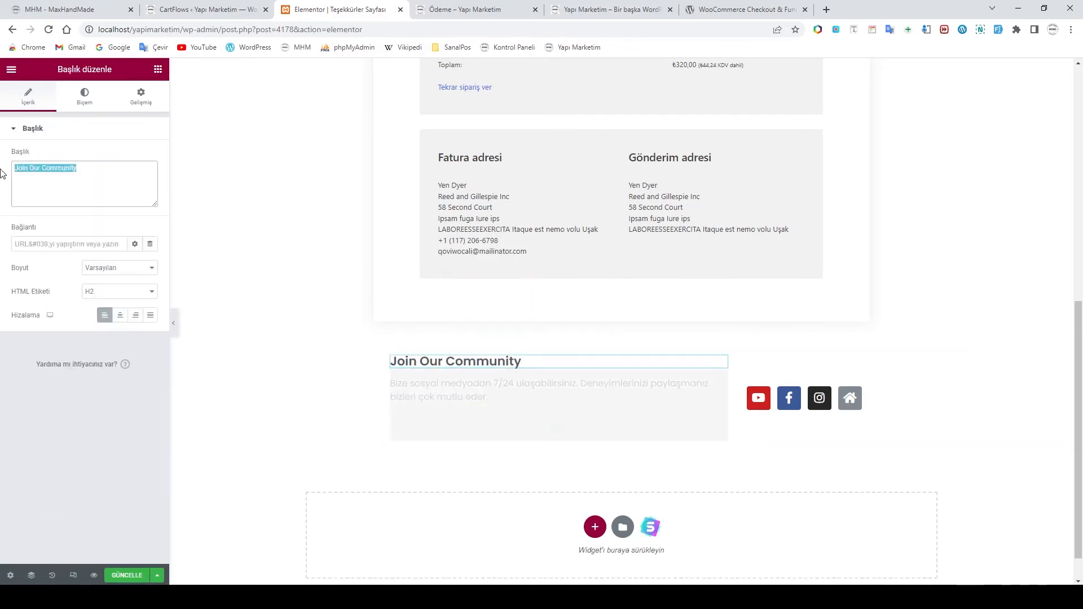
text(Bizimle)
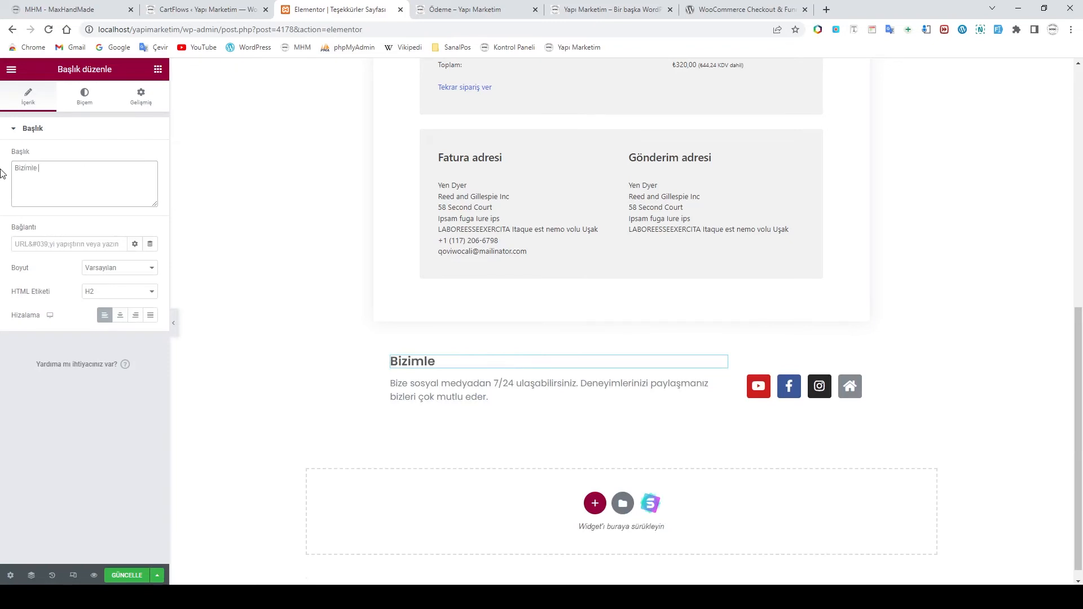
text(tişim Kurun)
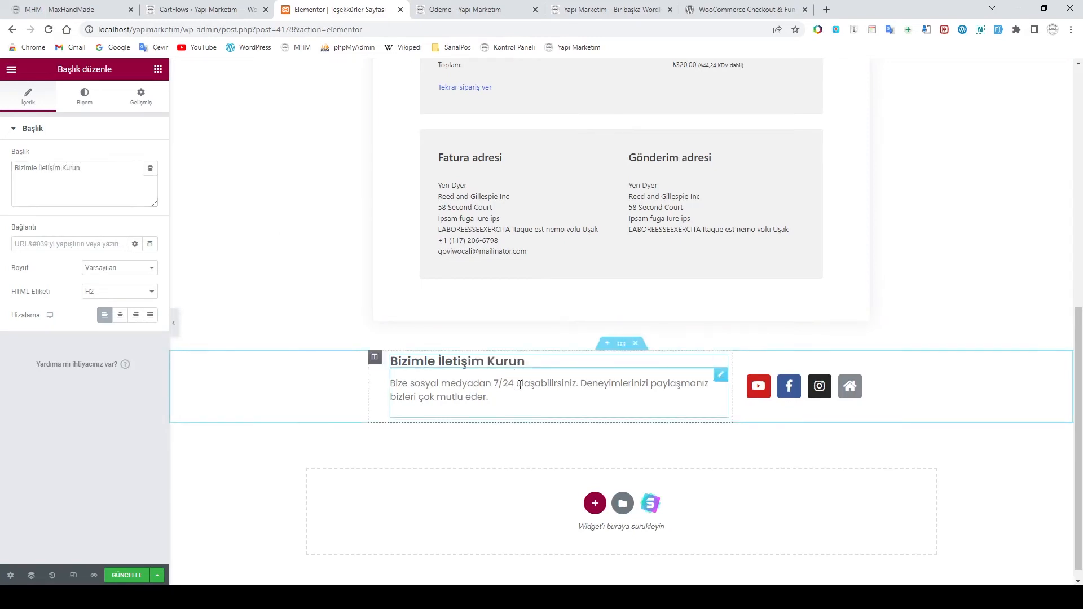
click(590, 395)
scroll(622, 416, up, 5)
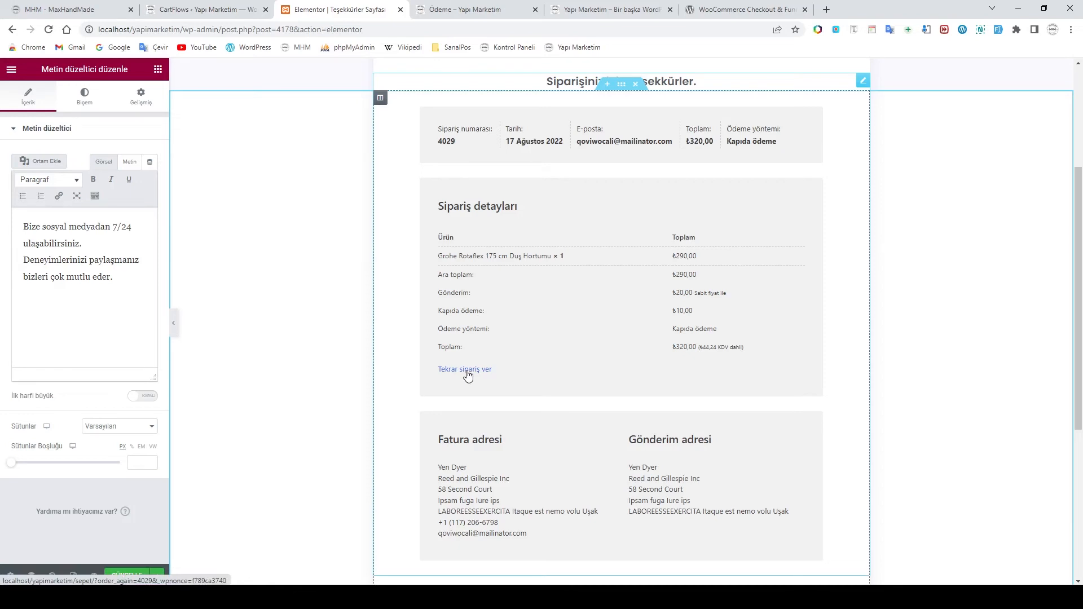
Save the thank-you page with GÜNCELLE and exit Elementor via ÇIKIŞ
scroll(564, 389, up, 2)
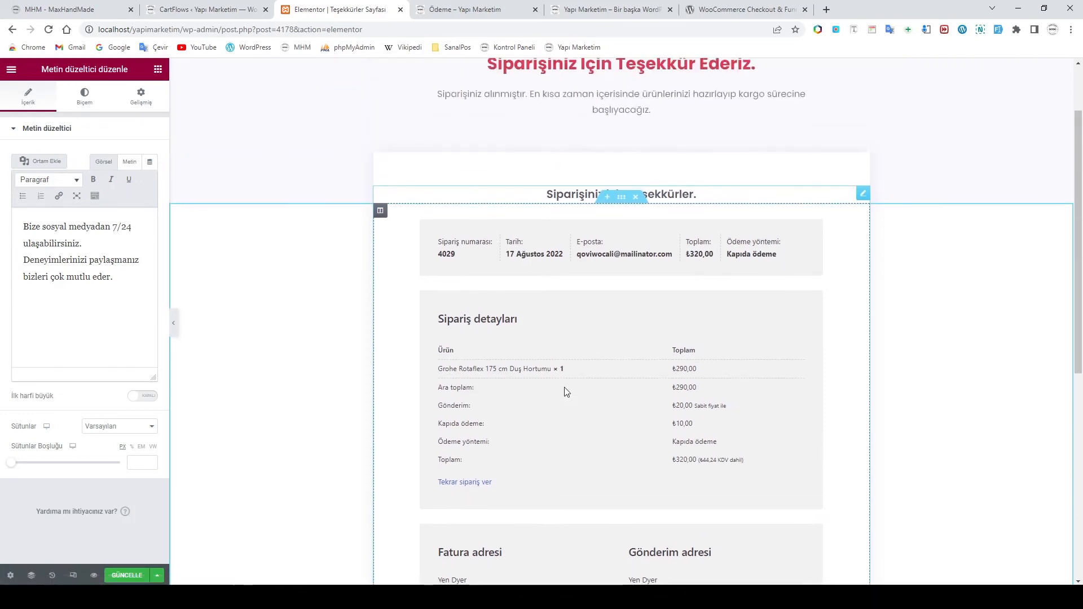
scroll(566, 392, up, 2)
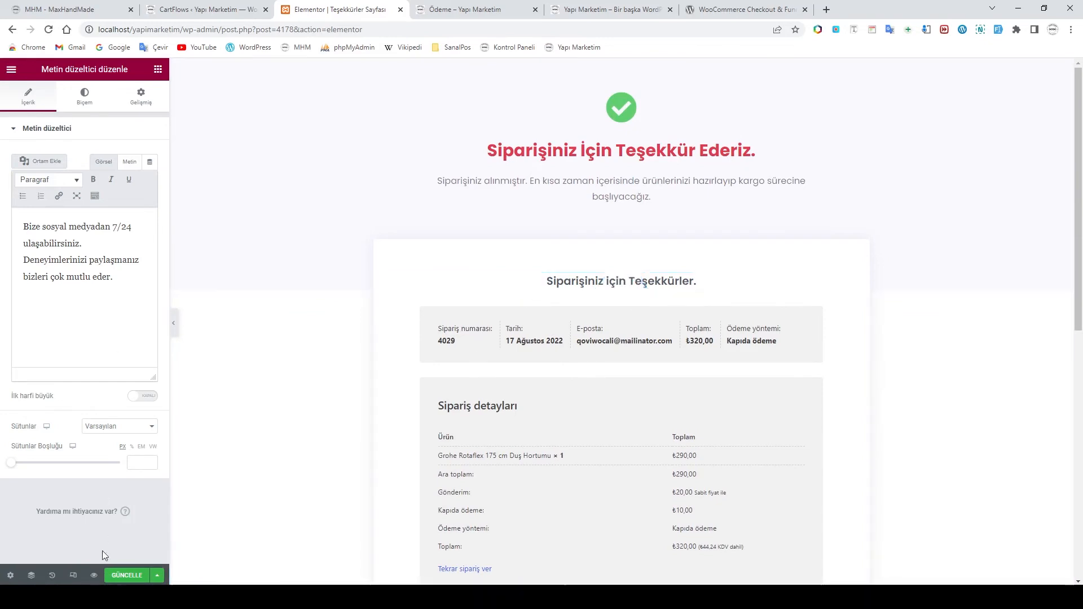
click(124, 576)
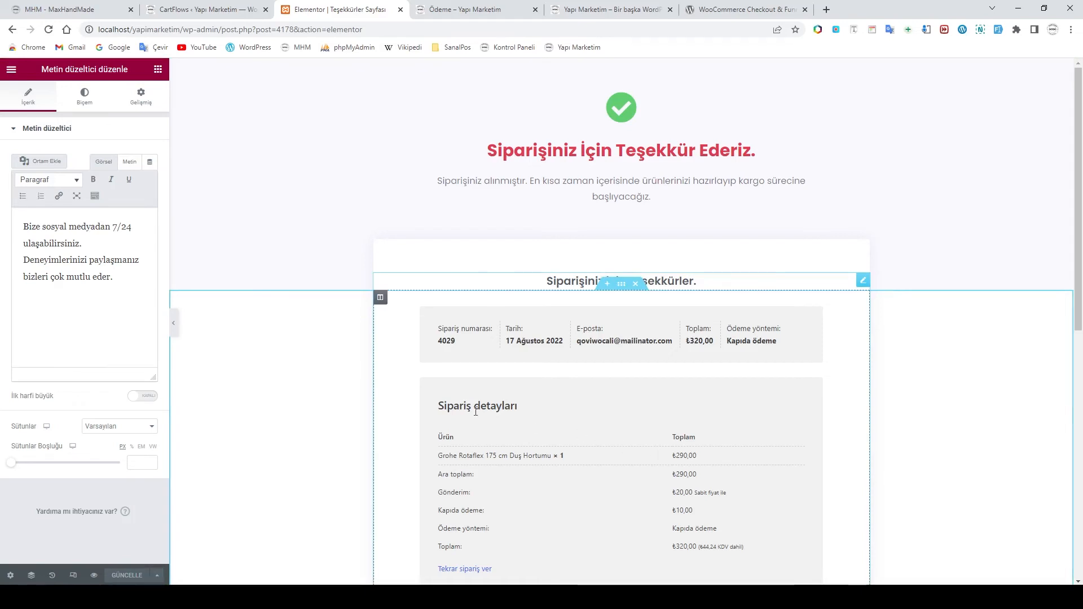
click(12, 69)
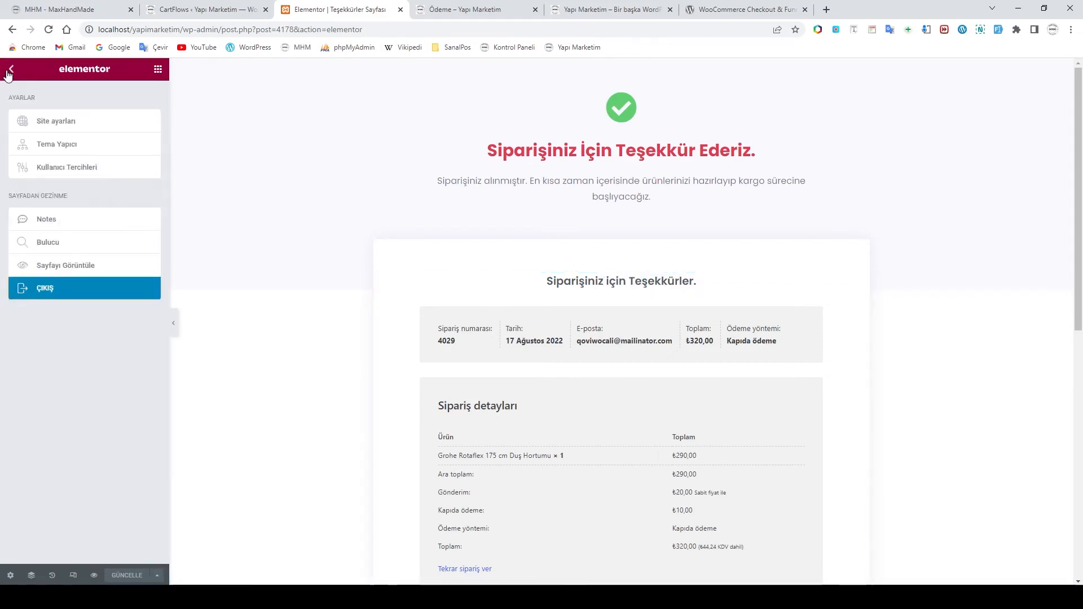
click(42, 293)
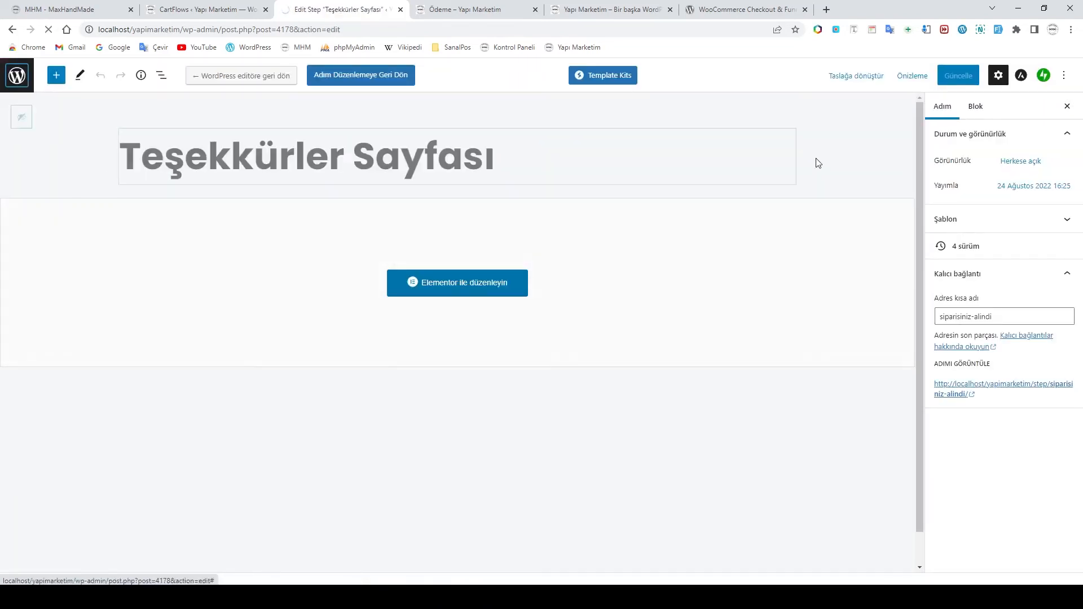
On the CartFlows plugin page, view the '5 dil görüntüle' languages list, then close it
click(736, 13)
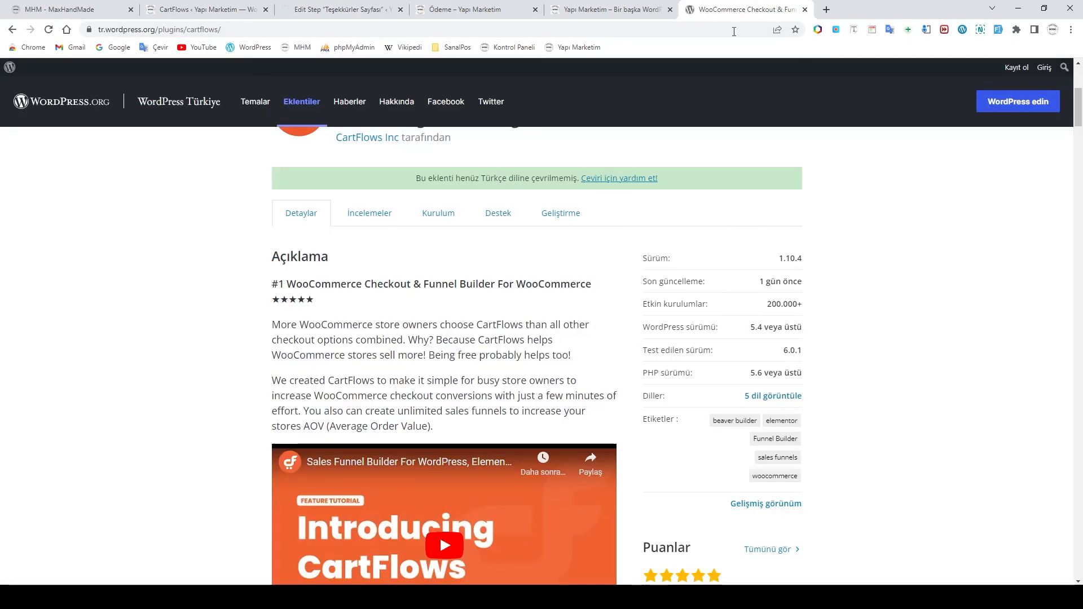
scroll(632, 268, up, 5)
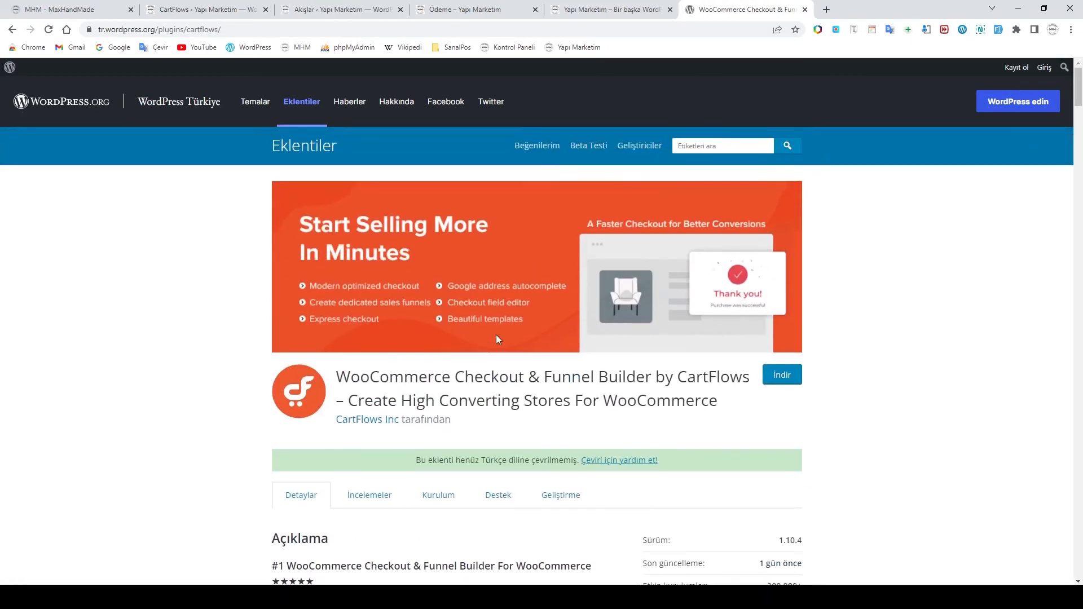
scroll(604, 356, down, 6)
scroll(601, 377, up, 7)
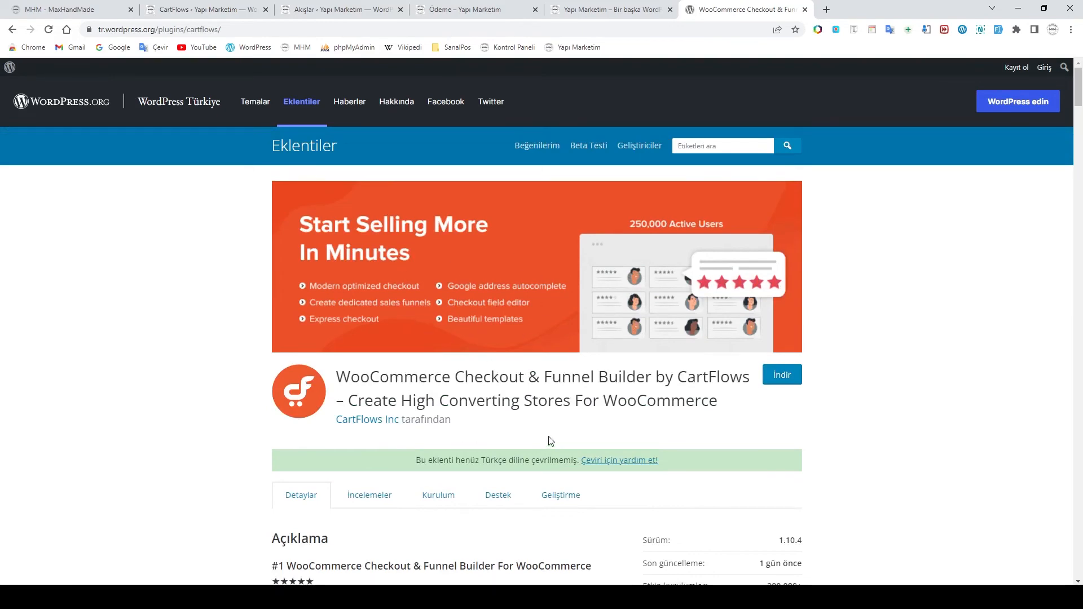
scroll(551, 443, down, 7)
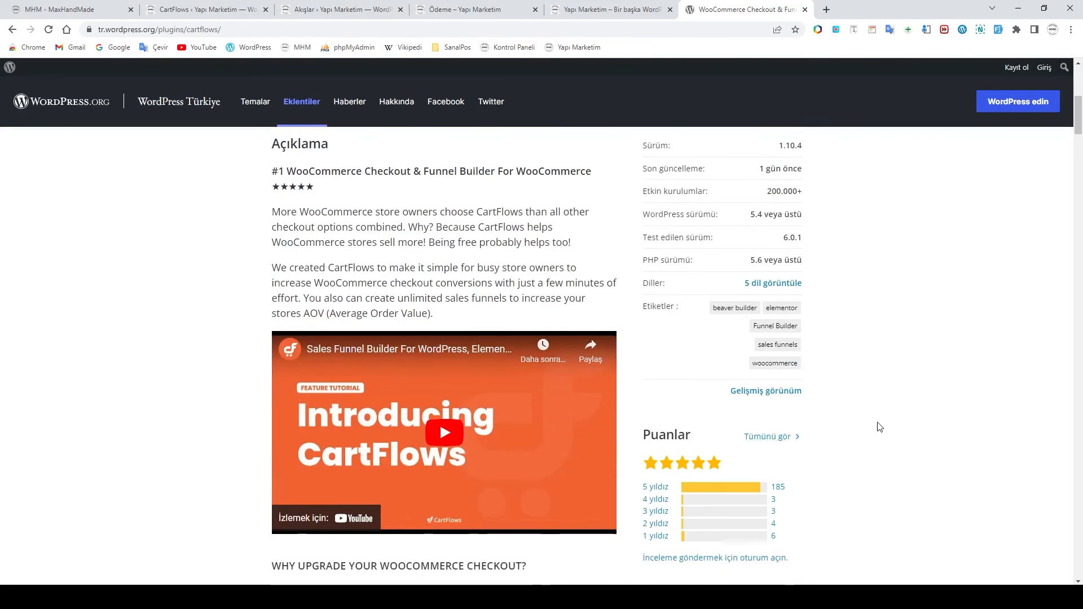
click(770, 287)
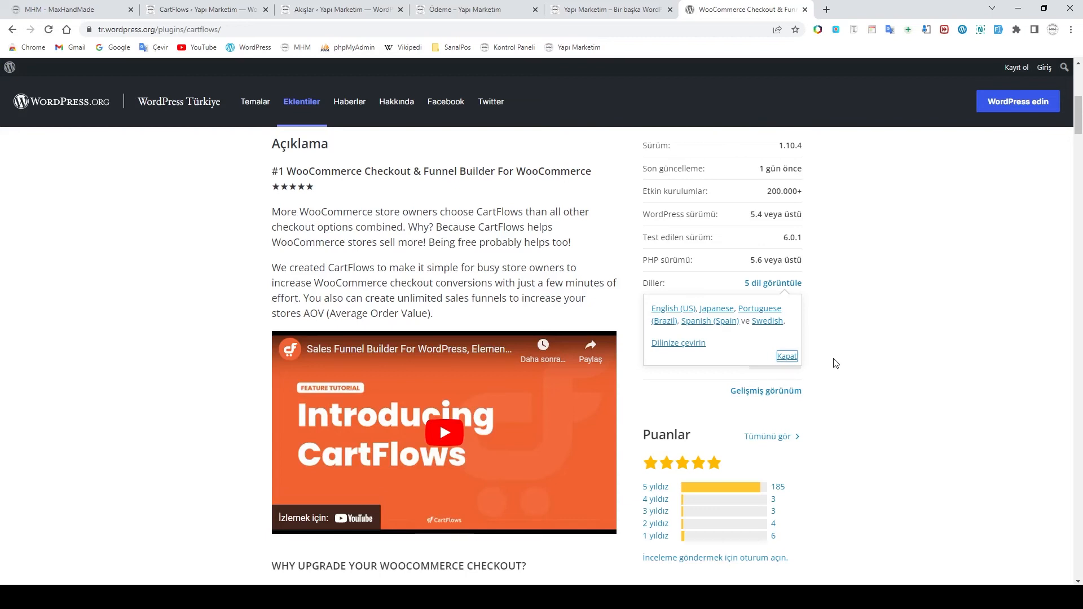
click(856, 359)
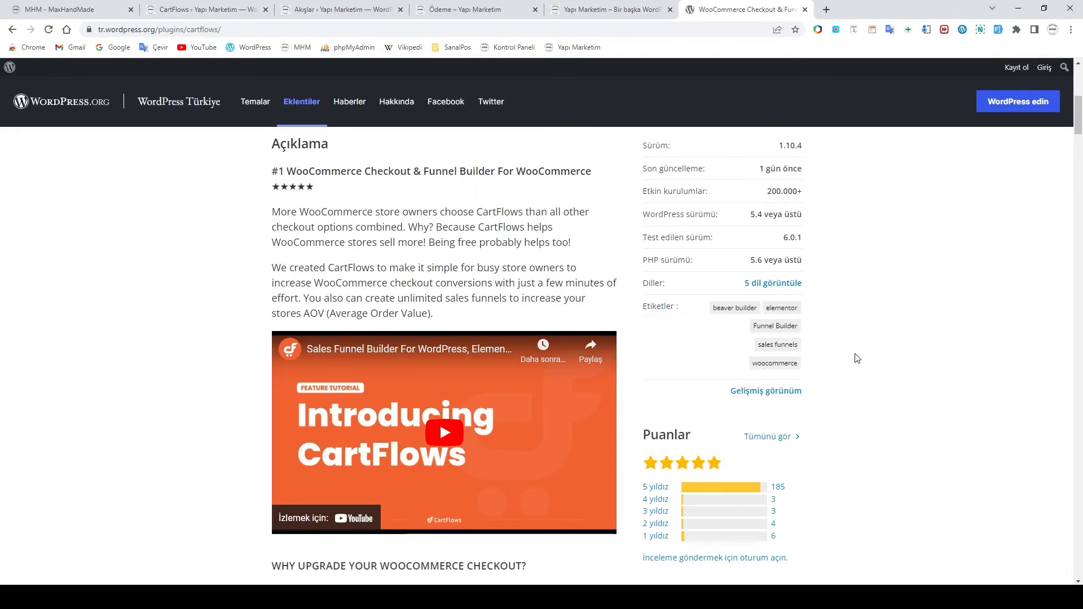
scroll(858, 359, up, 6)
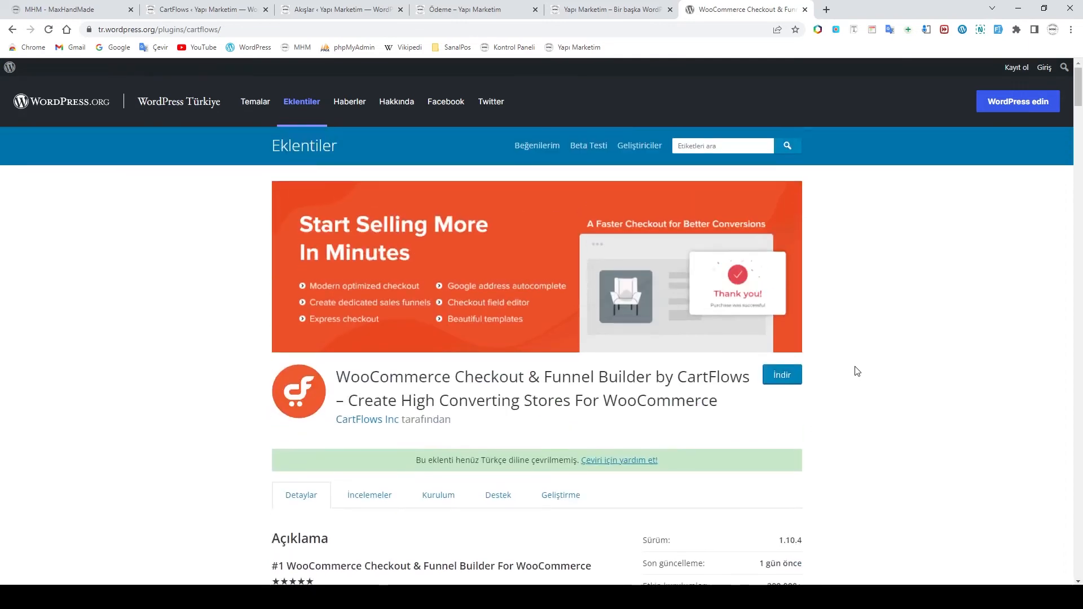
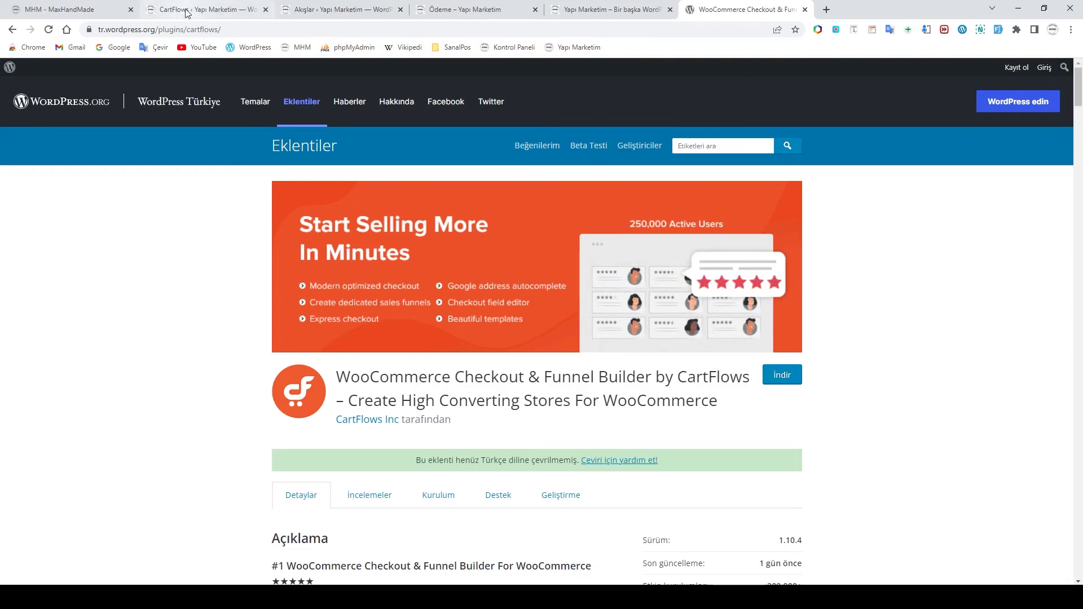
Check the open browser tabs, then open the Mağaza Ödemesi flow from the CartFlows dashboard
click(336, 9)
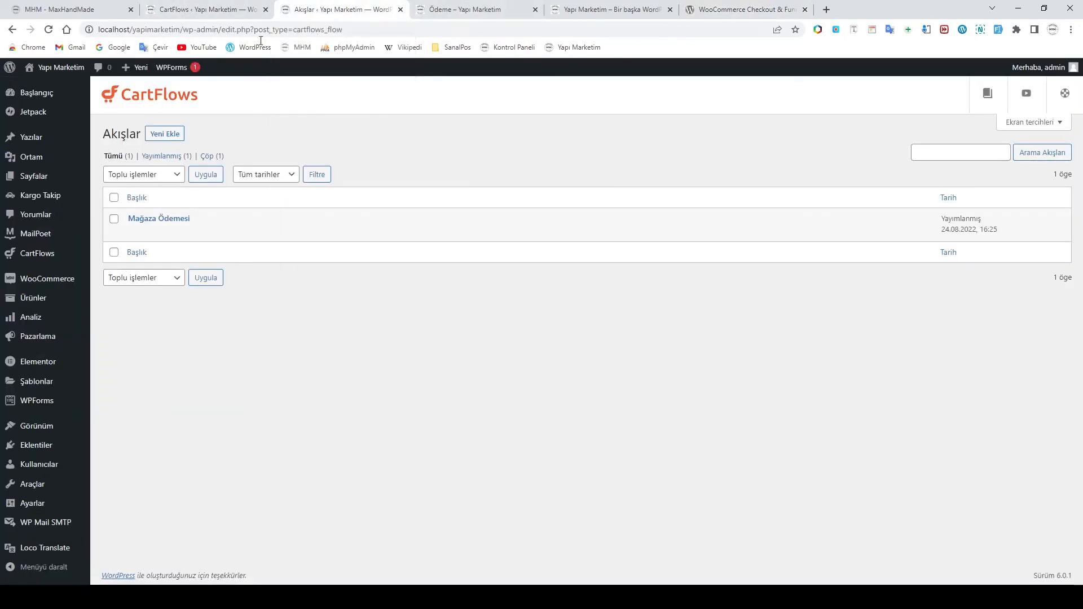
click(208, 11)
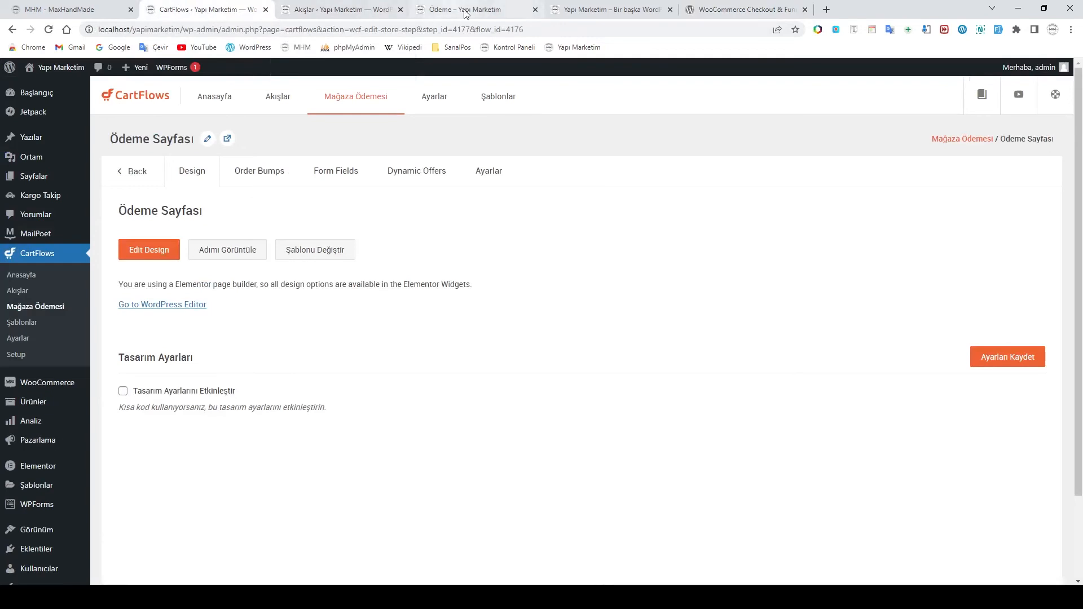
click(466, 11)
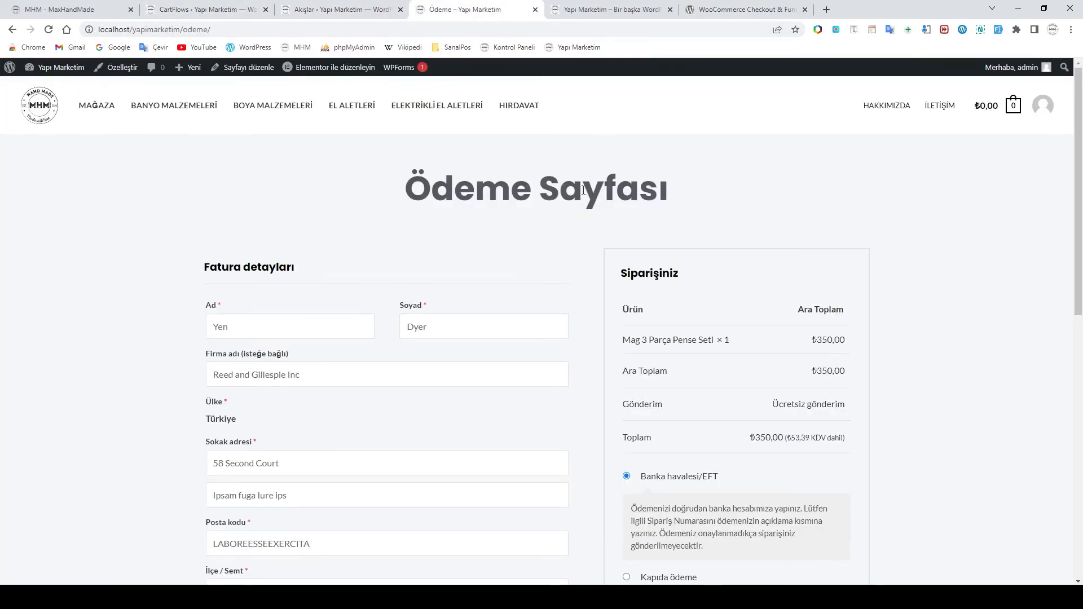
click(604, 10)
click(322, 10)
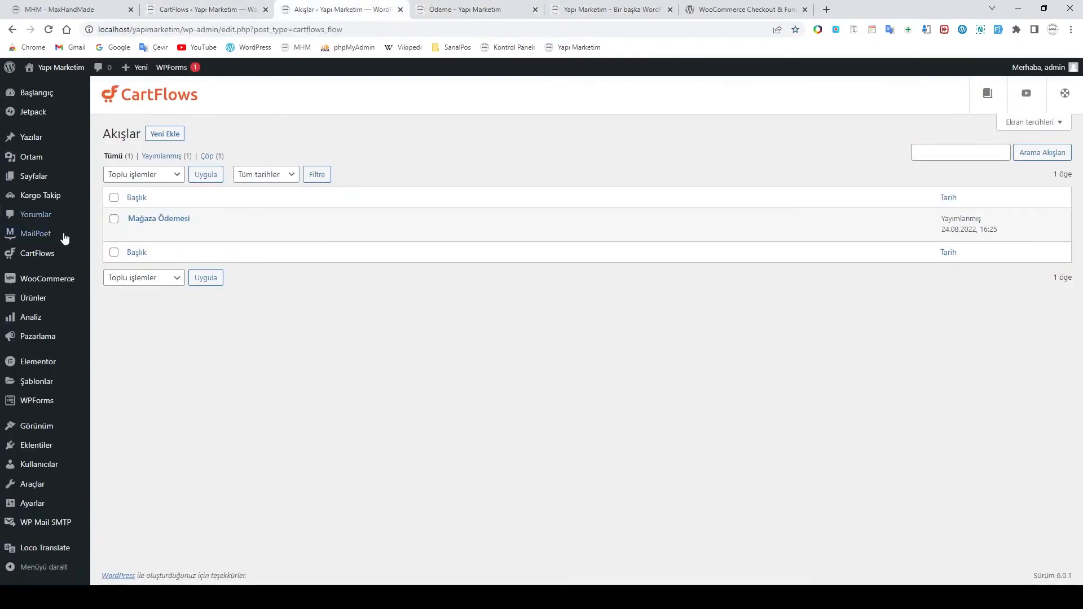
click(34, 258)
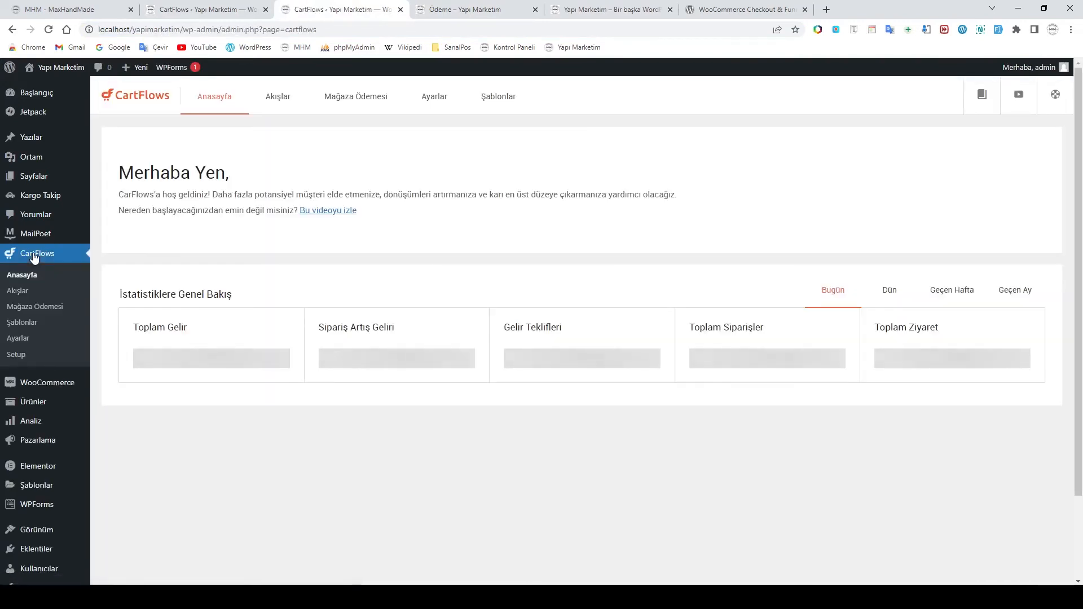
click(337, 100)
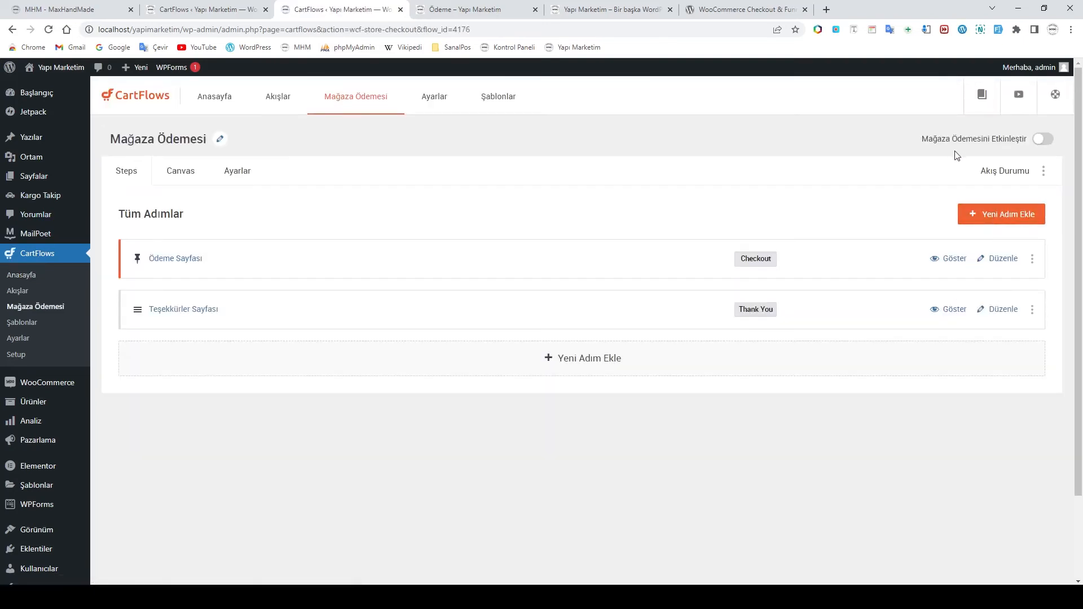
Activate Mağaza Ödemesi as the store-wide checkout and check the storefront pages
click(1051, 144)
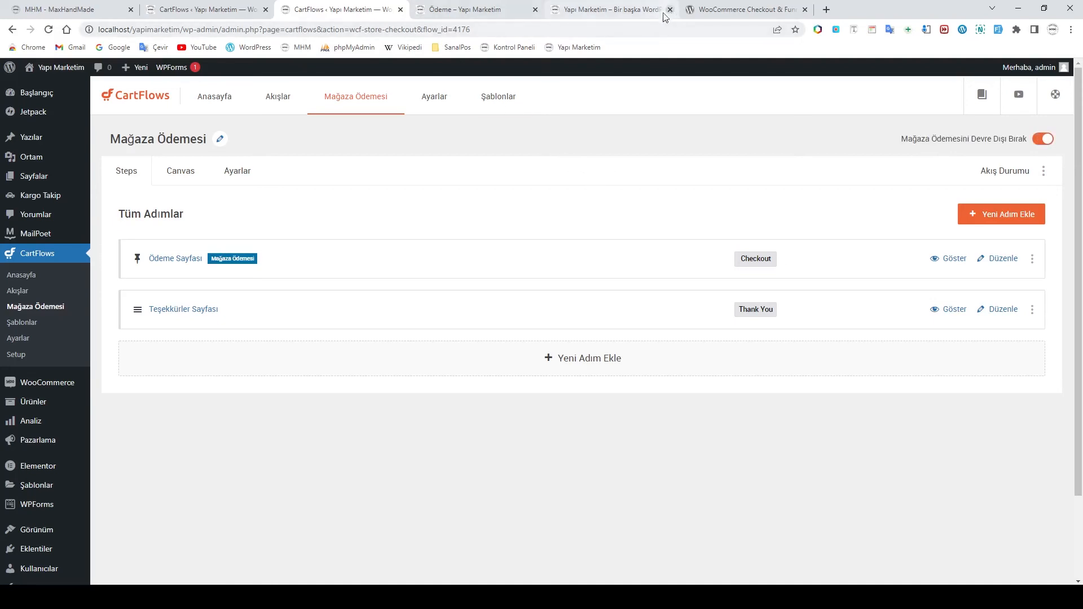
click(483, 14)
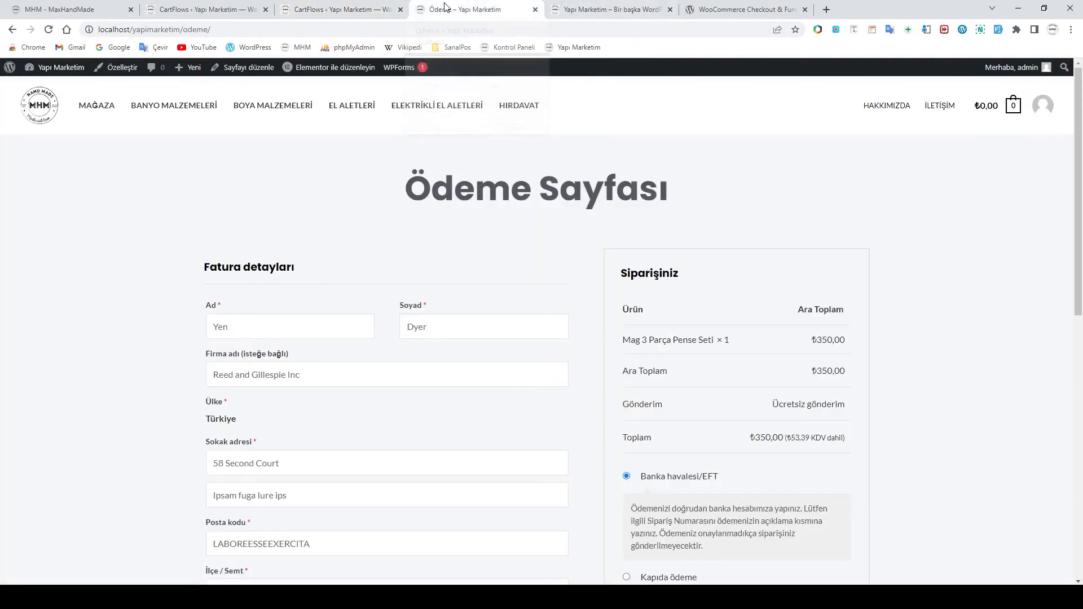
click(617, 12)
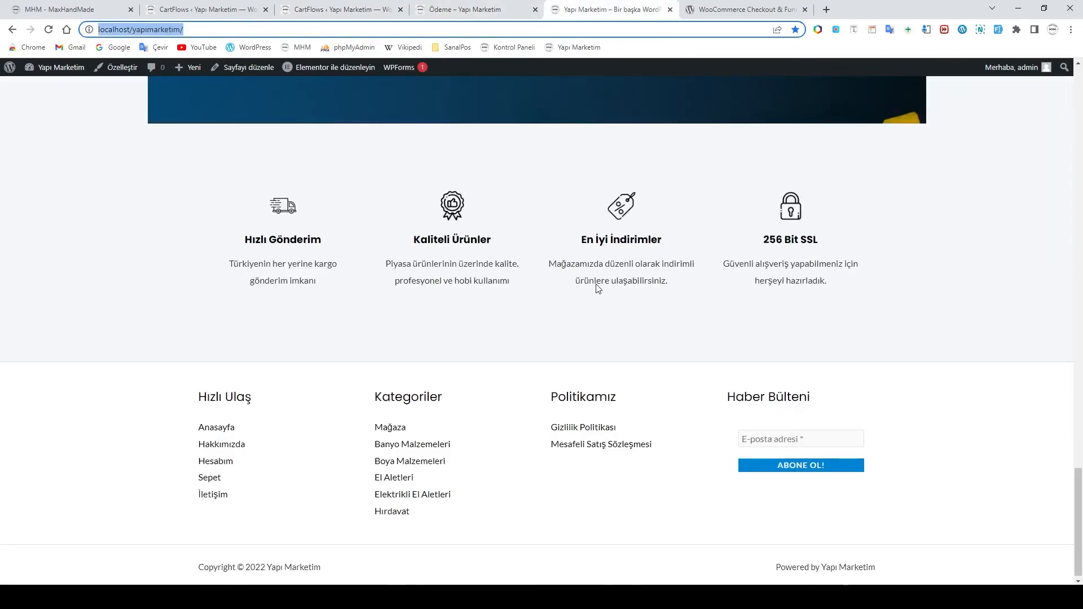
Move the CartFlows plugin tab before the checkout tab and return to the Yapı Marketim home page
scroll(597, 286, up, 10)
click(700, 10)
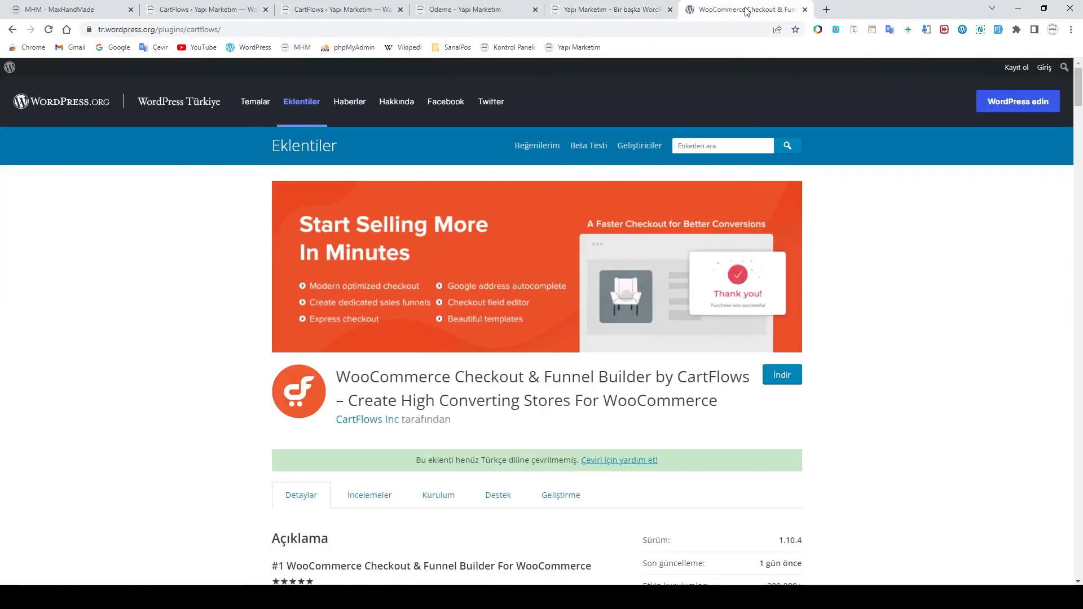
drag(694, 13, 472, 11)
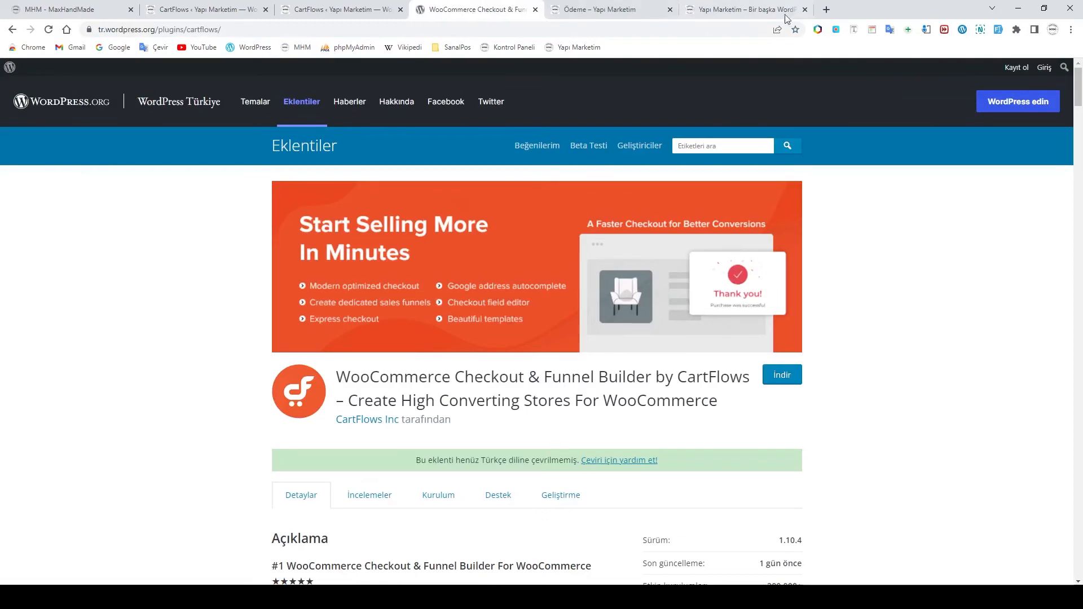
click(781, 12)
scroll(779, 256, up, 15)
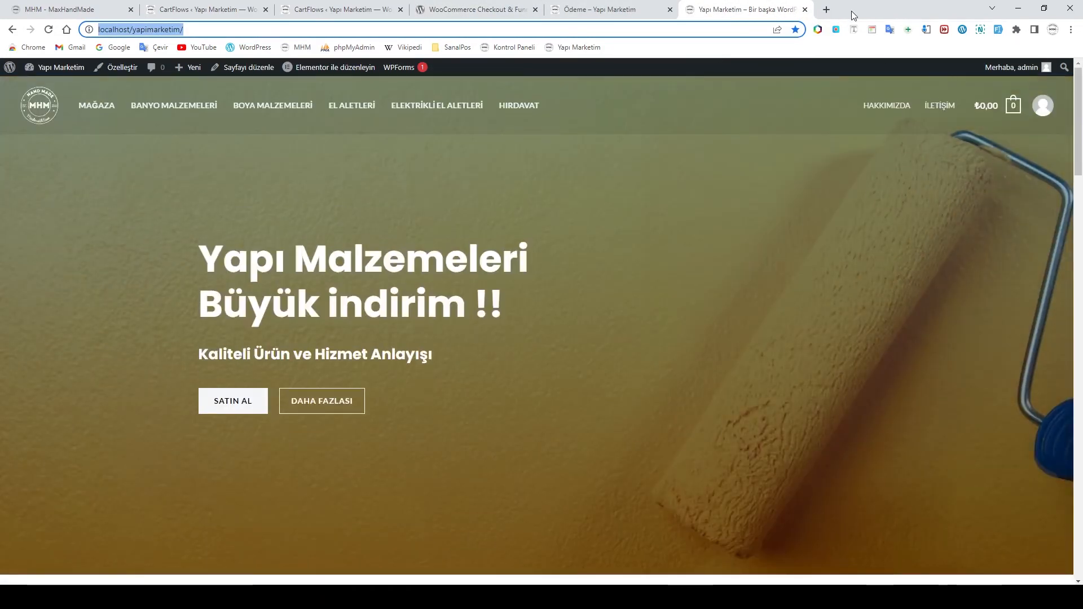
Load the Yapı Marketim shop in a new private browsing window
click(1071, 30)
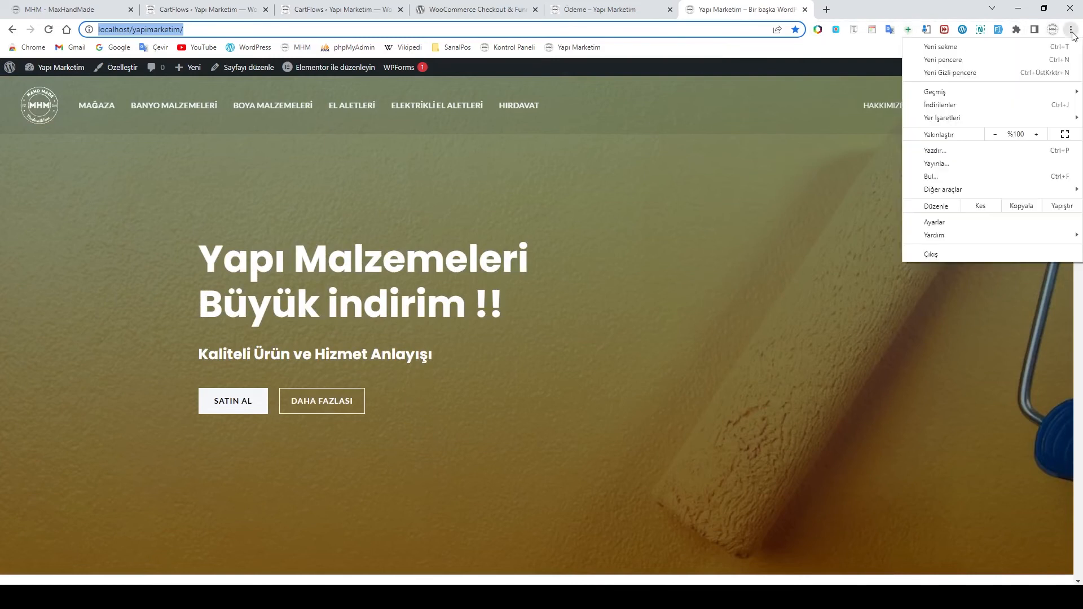
click(971, 76)
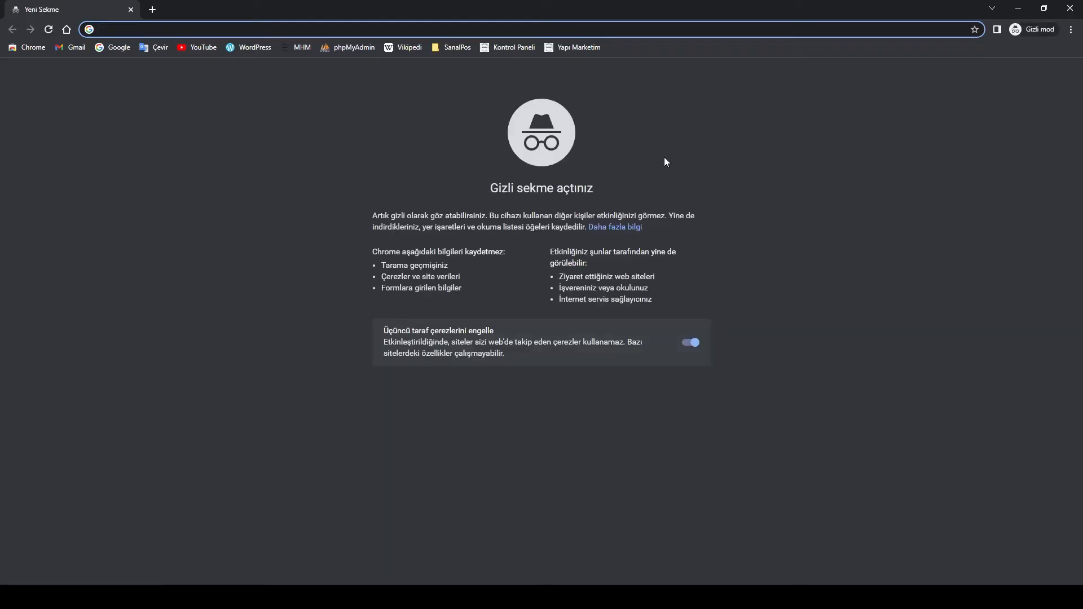
click(576, 51)
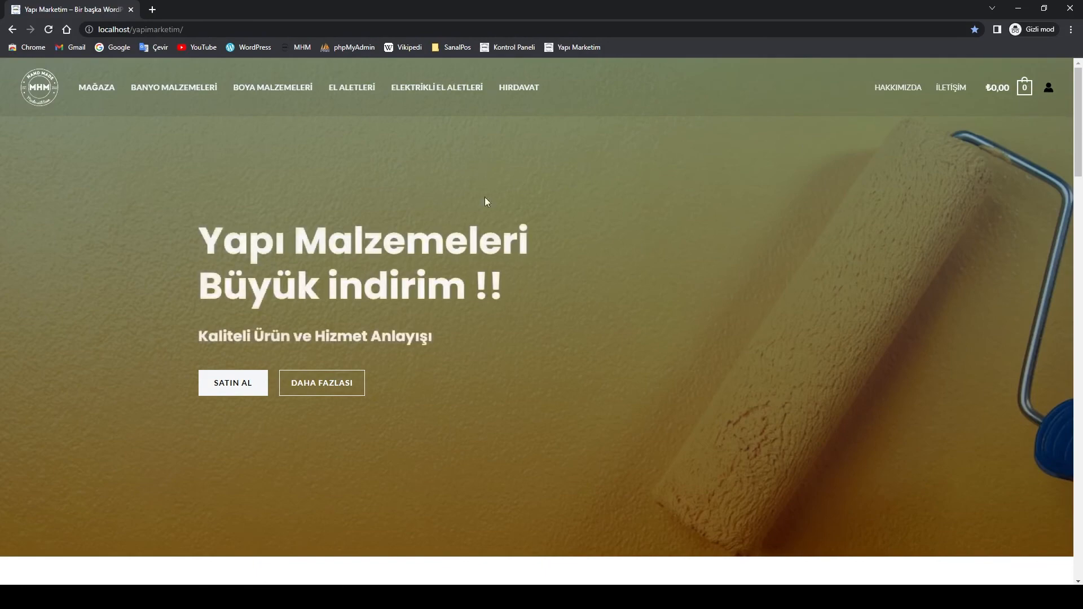
Add the Mag pliers set, Marshall paint and Grohe Rotaflex shower hose, then view the full cart
scroll(529, 214, down, 12)
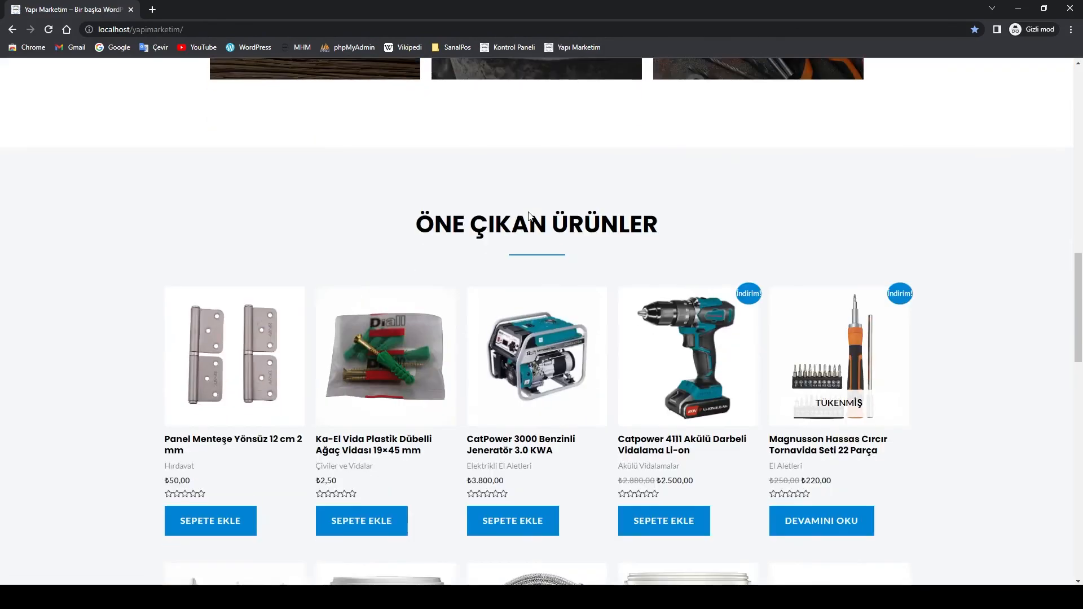
scroll(529, 214, down, 6)
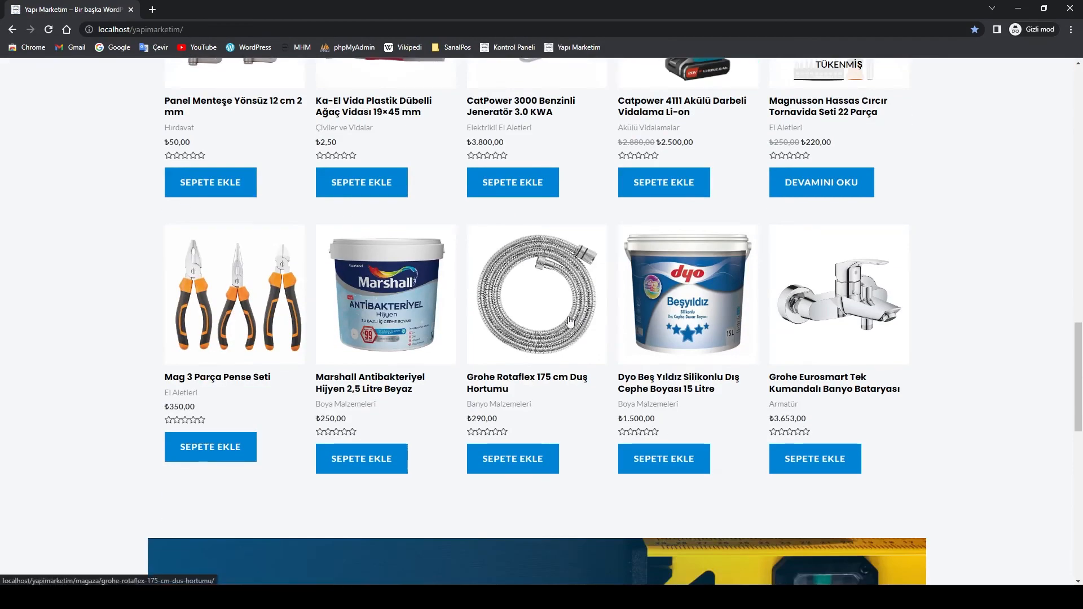
click(225, 446)
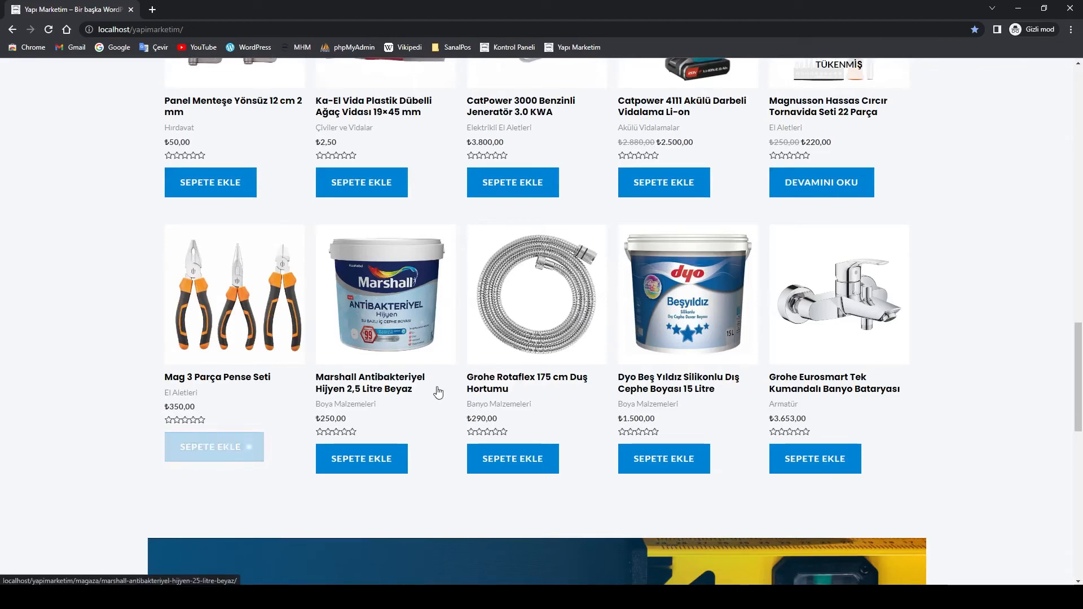
click(367, 460)
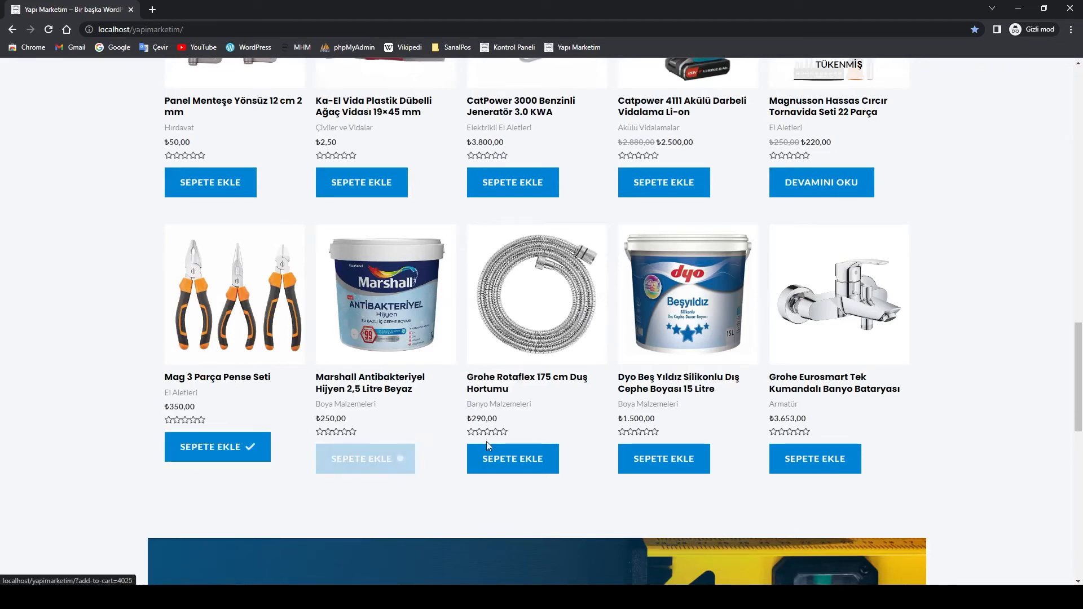
click(516, 468)
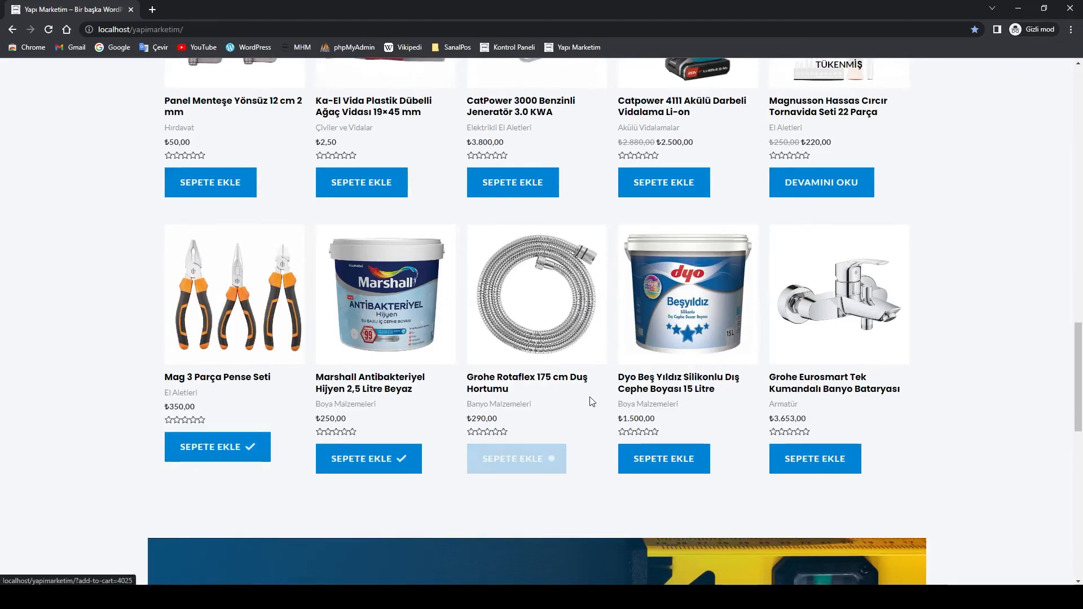
scroll(716, 414, up, 20)
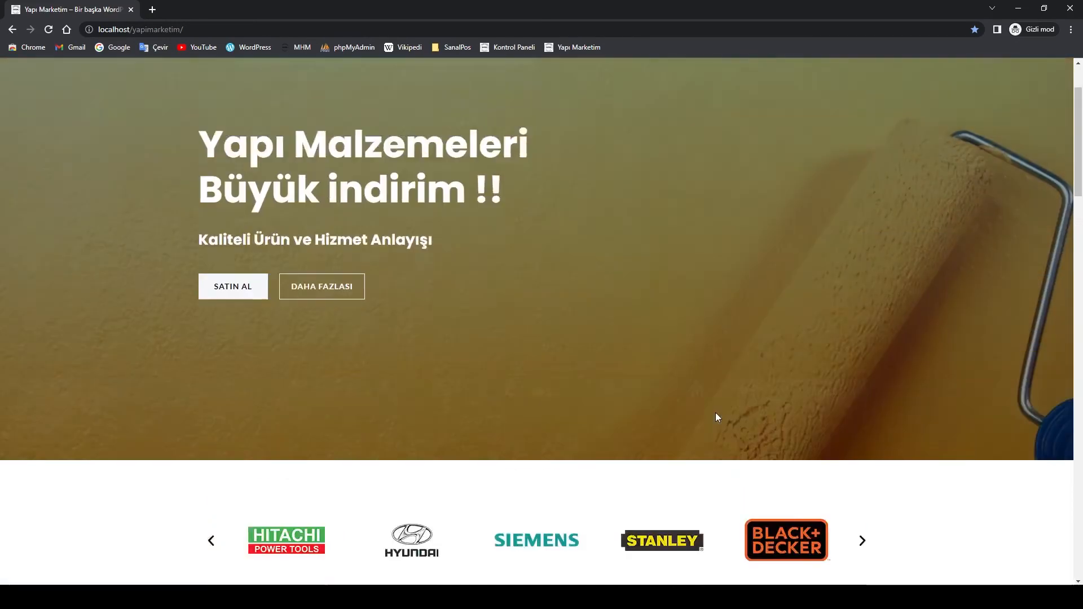
scroll(715, 417, up, 2)
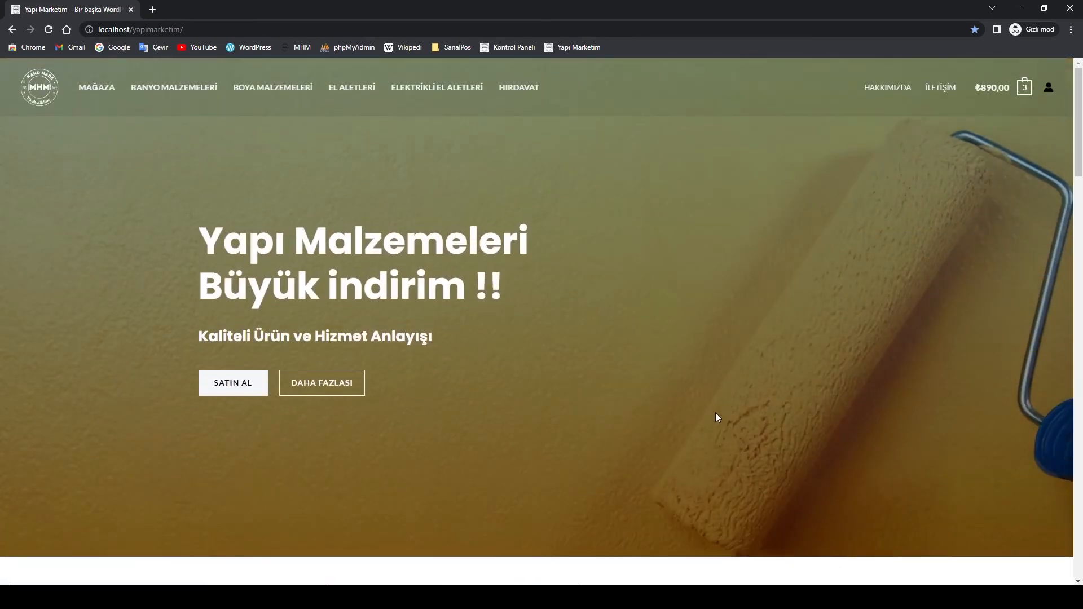
click(1025, 88)
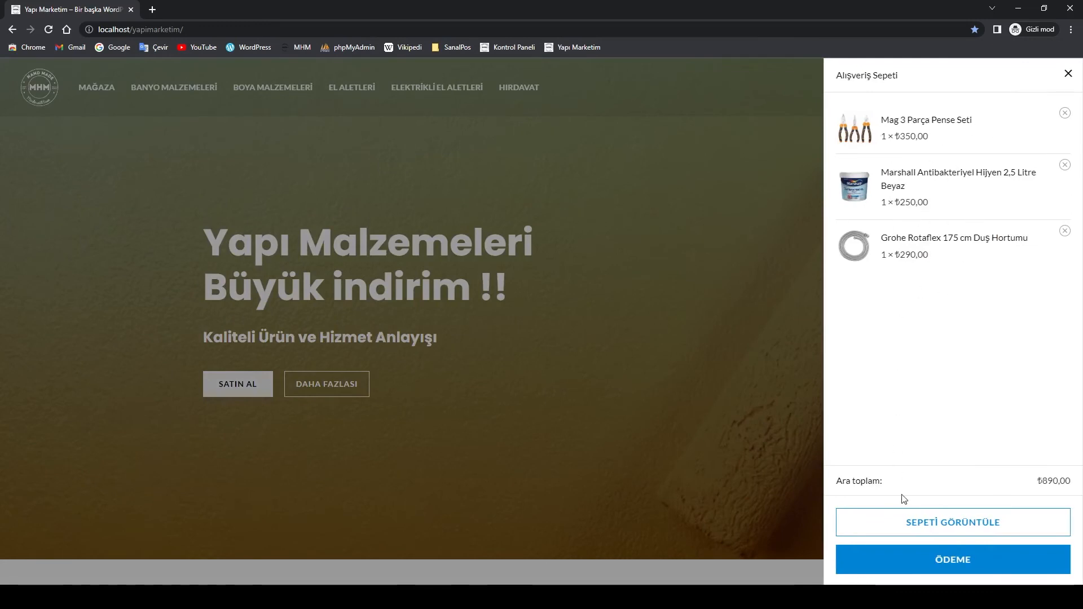
click(956, 534)
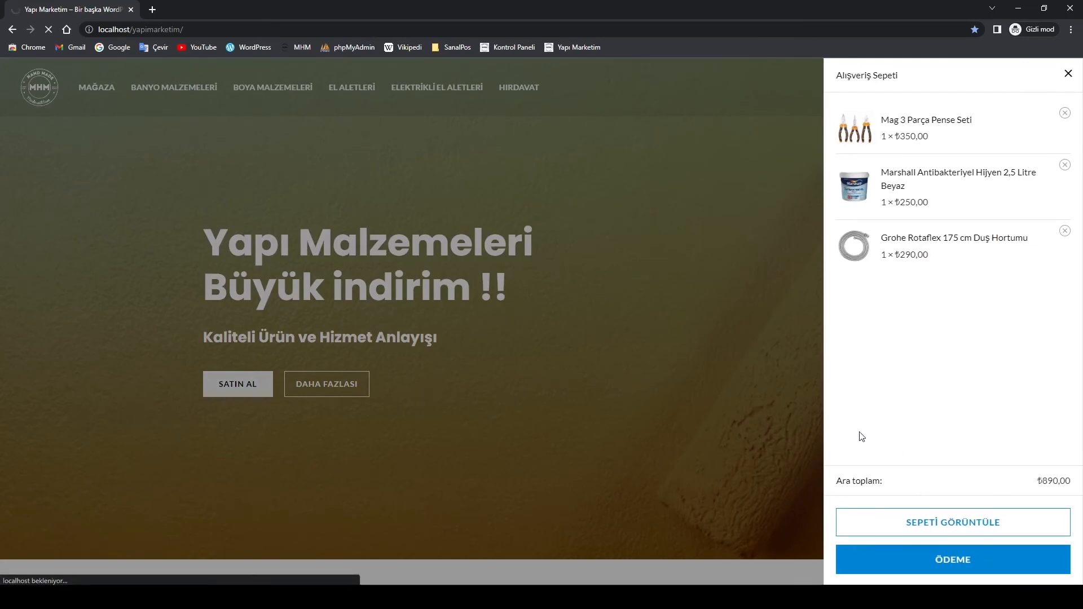
Scroll the cart to check the three items and the ₺890,00 total with ₺135,76 VAT
scroll(598, 333, down, 1)
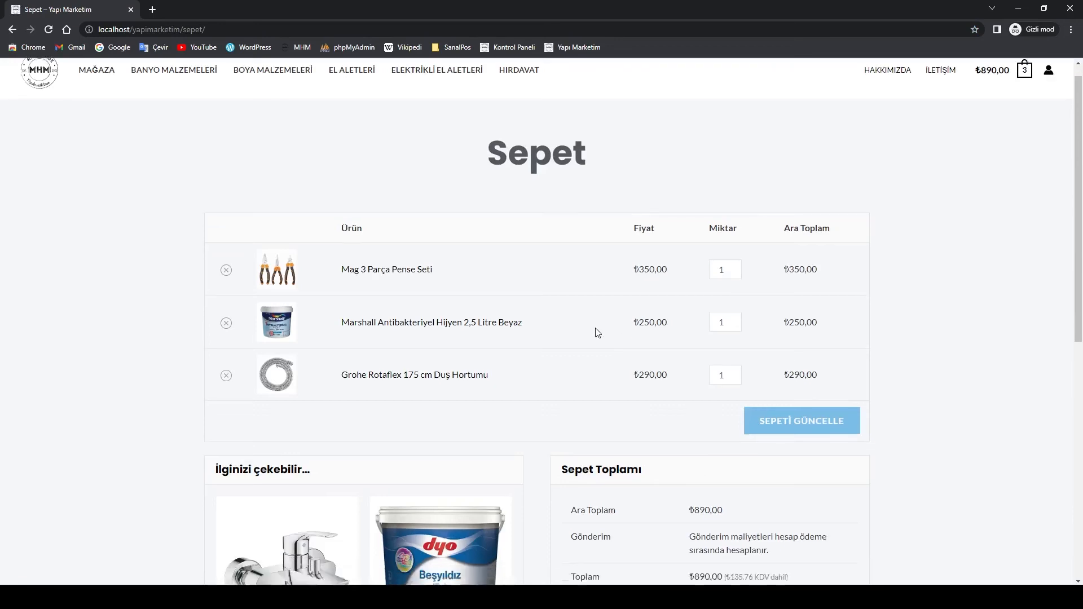
scroll(598, 333, down, 4)
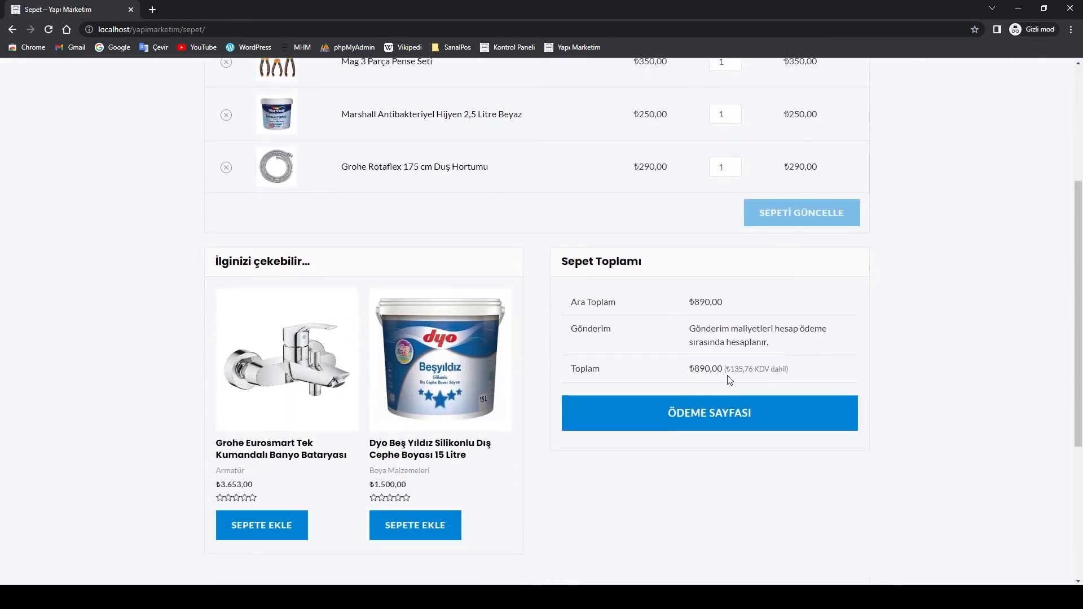
scroll(413, 289, up, 1)
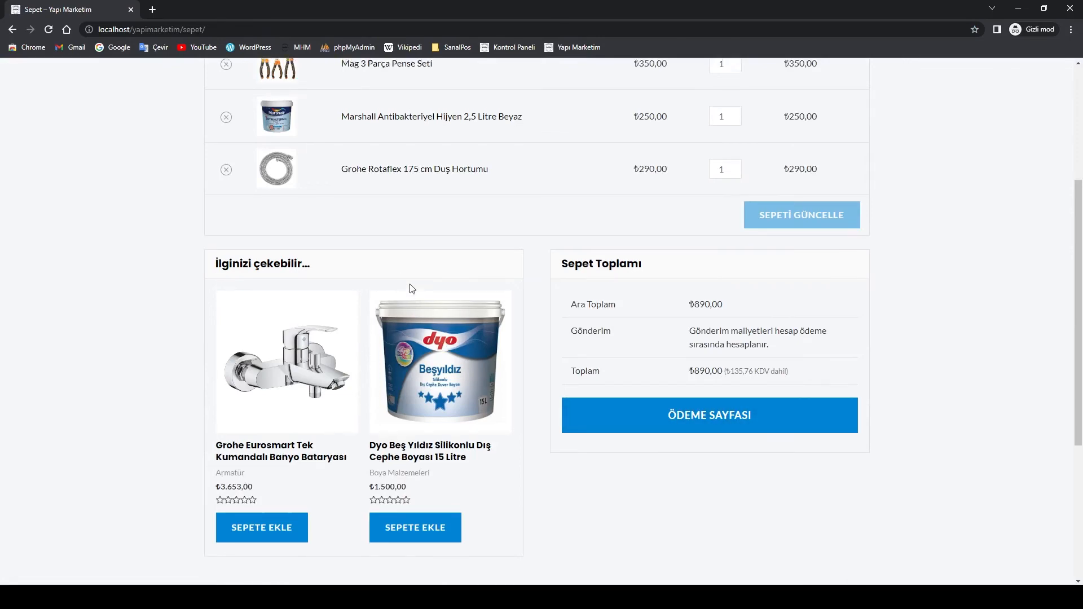
scroll(412, 288, up, 2)
scroll(372, 349, down, 3)
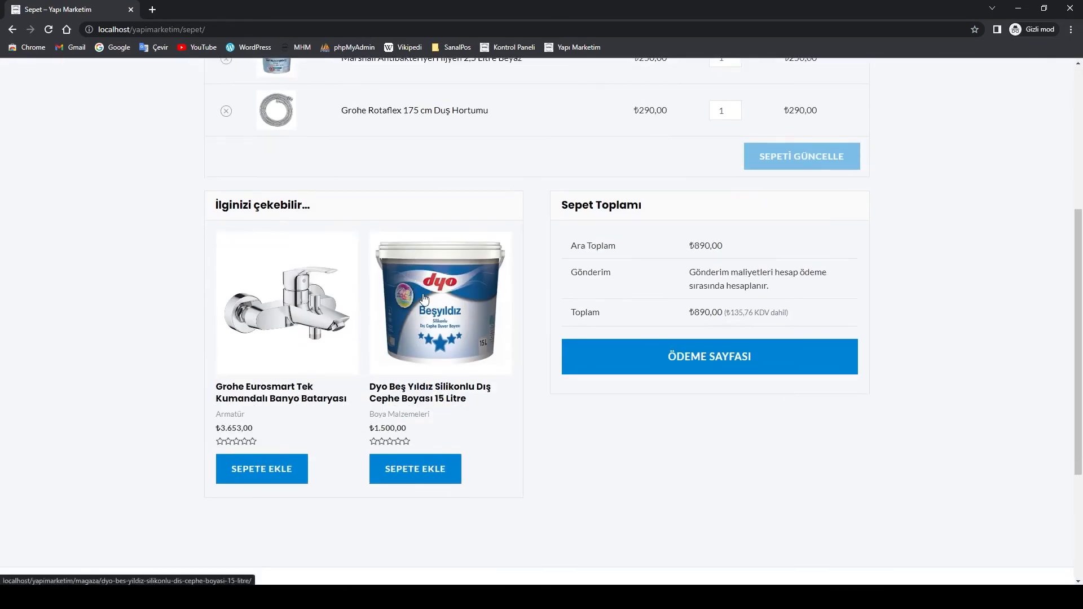
scroll(424, 298, up, 3)
scroll(417, 252, down, 1)
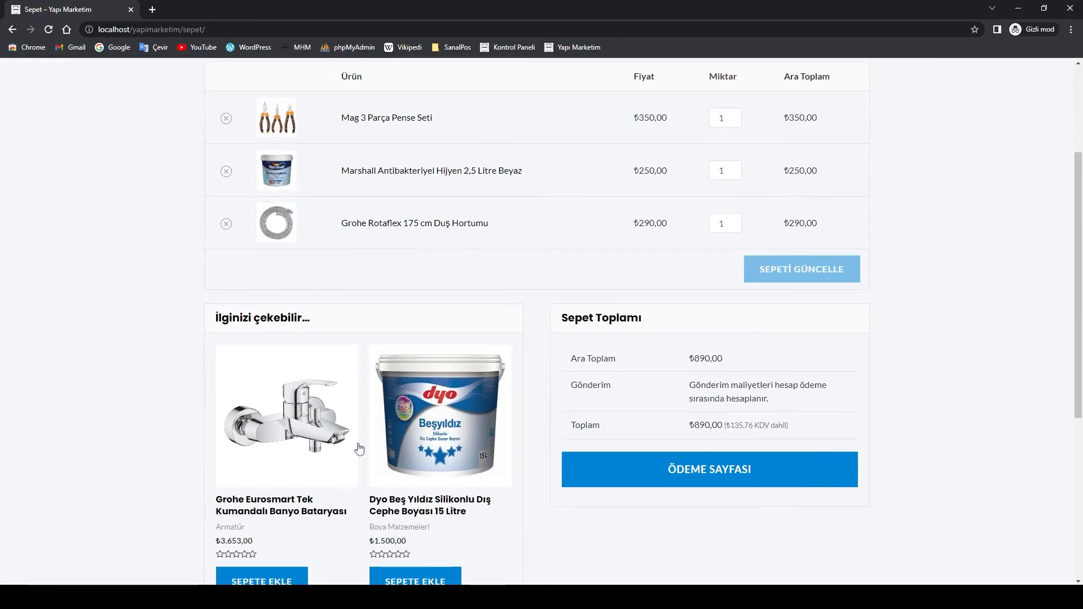
scroll(381, 454, down, 2)
scroll(494, 257, up, 4)
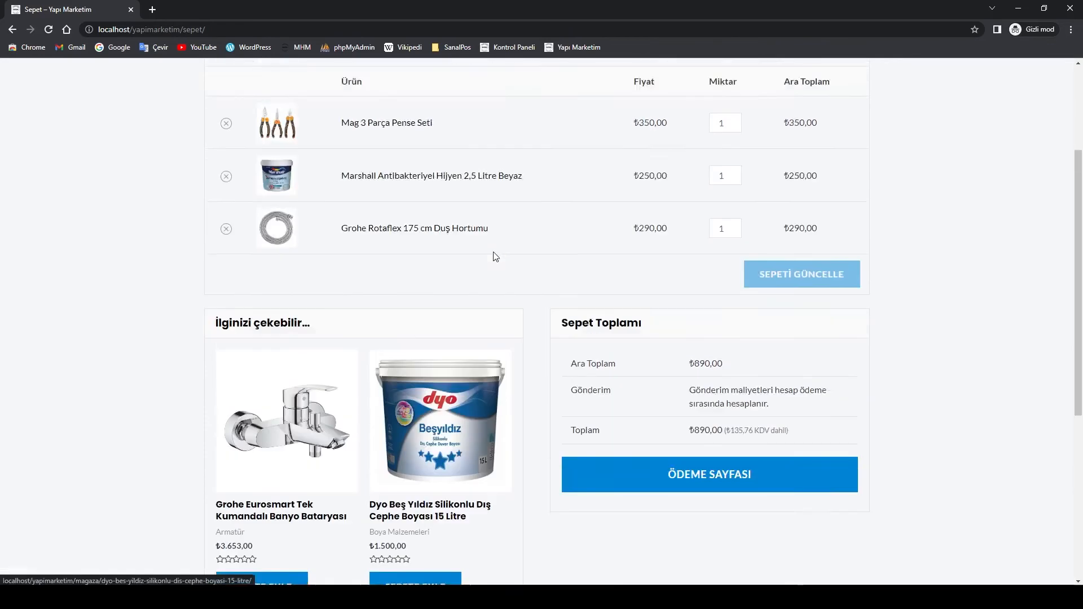
scroll(421, 506, down, 3)
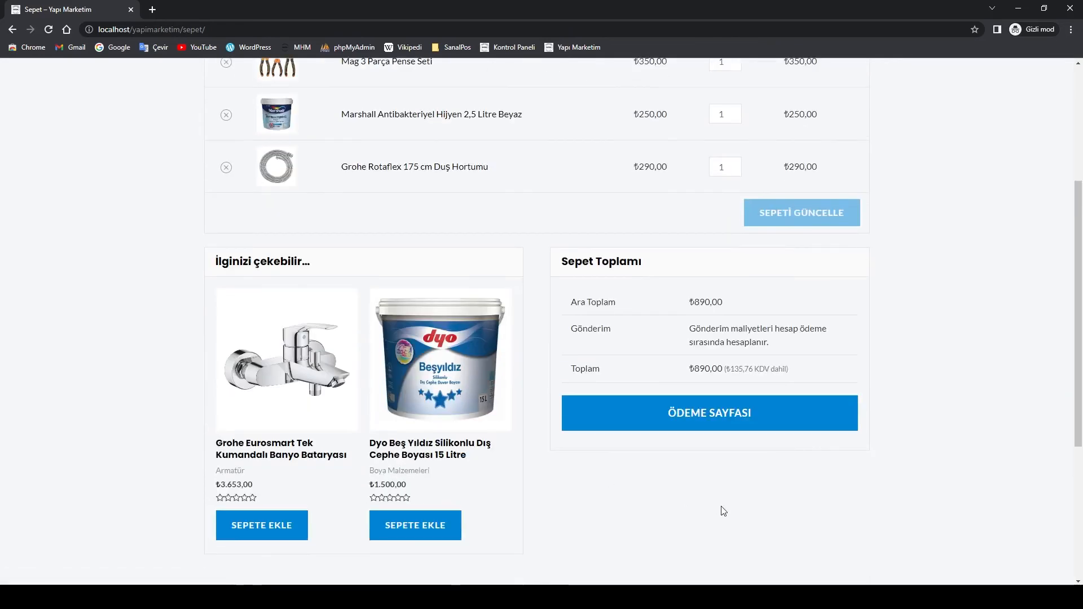
Go to the CartFlows checkout page and scroll through its order summary
click(701, 422)
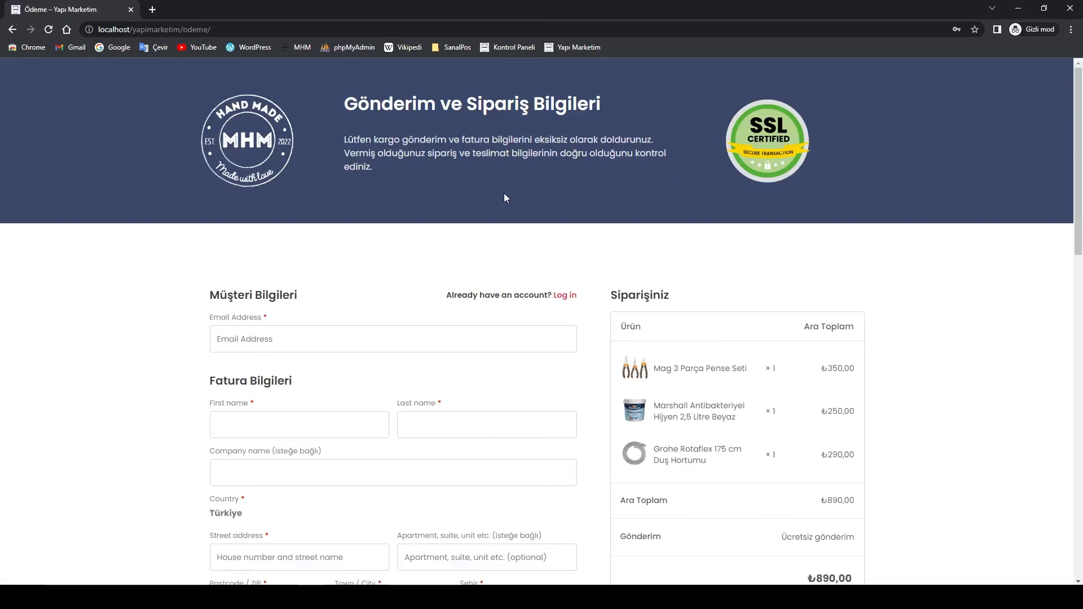
scroll(506, 198, down, 5)
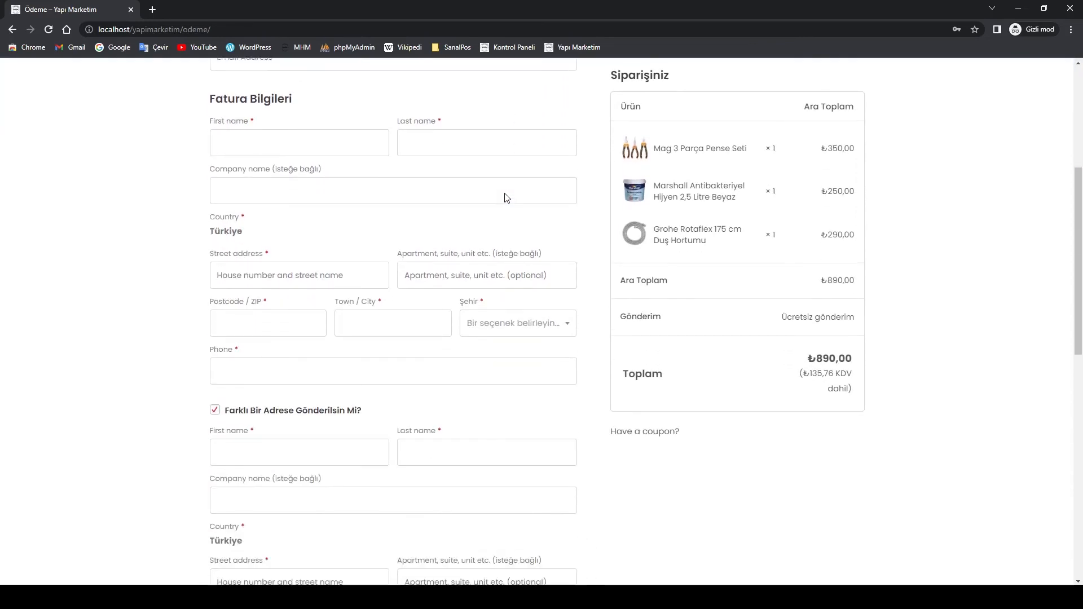
scroll(506, 198, down, 9)
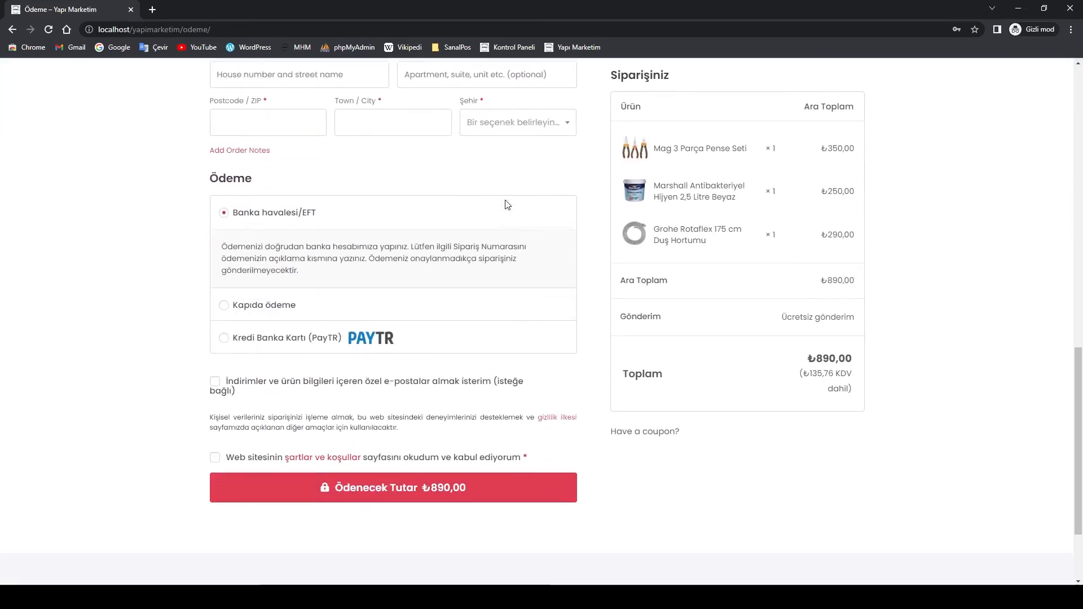
scroll(508, 206, down, 2)
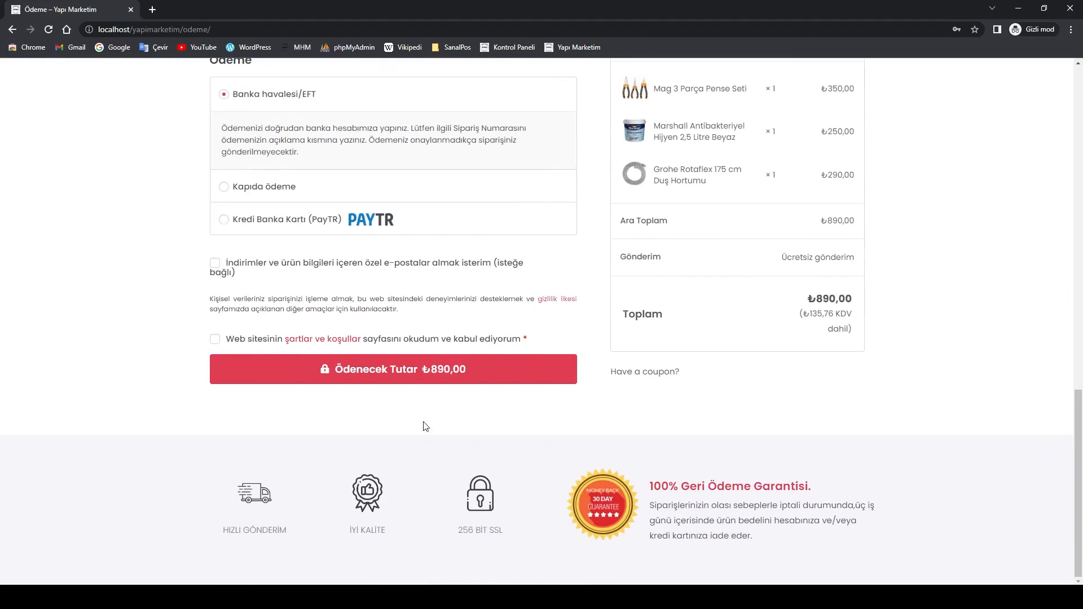
scroll(425, 427, up, 8)
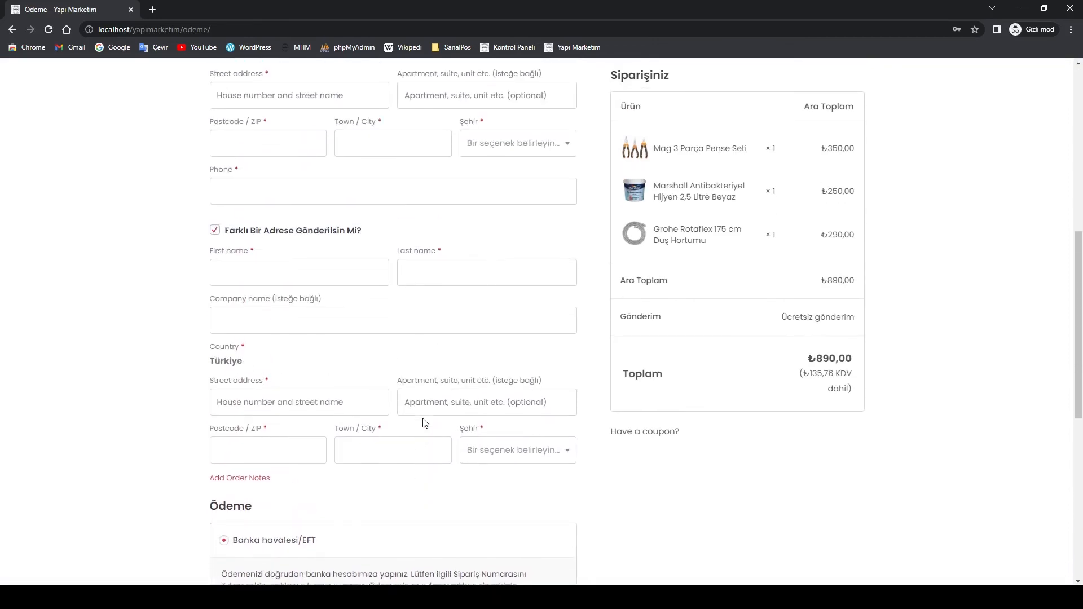
scroll(425, 424, up, 8)
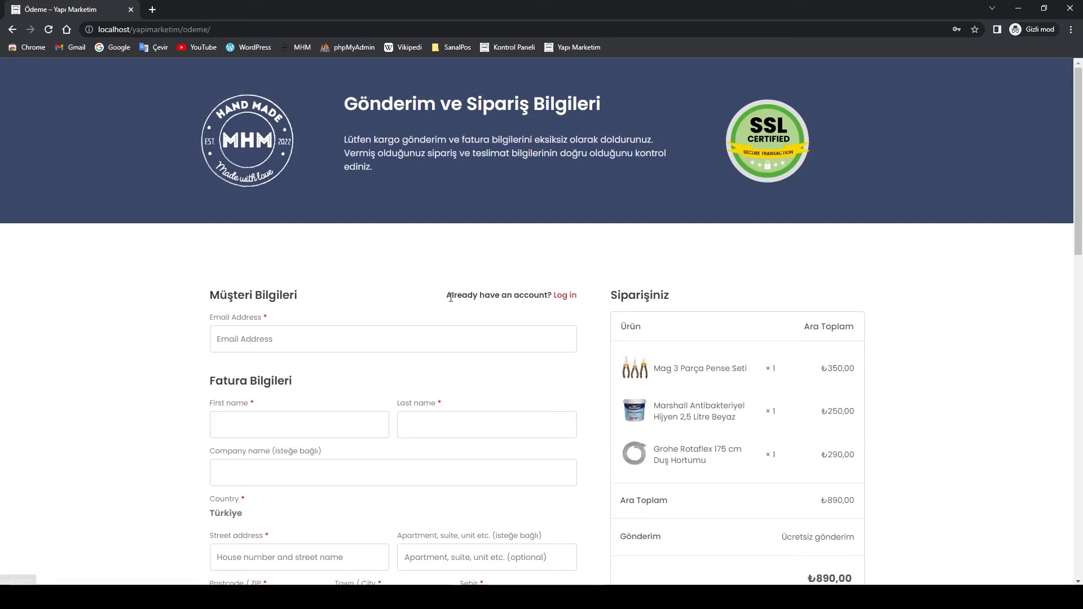
Expand the 'Already have an account?' login form and focus its e-mail field
drag(448, 296, 548, 296)
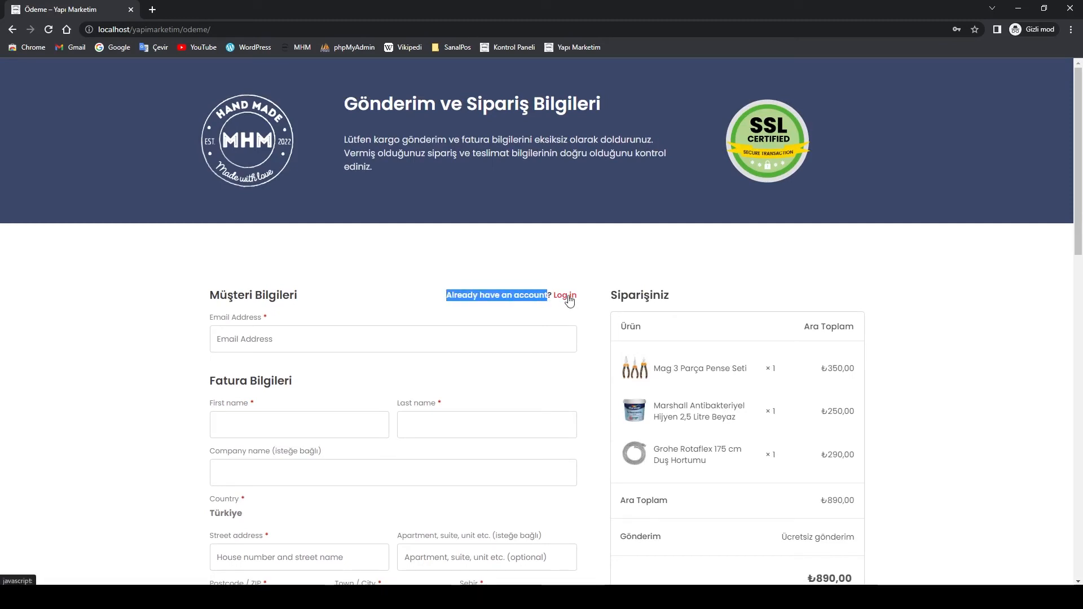
click(568, 297)
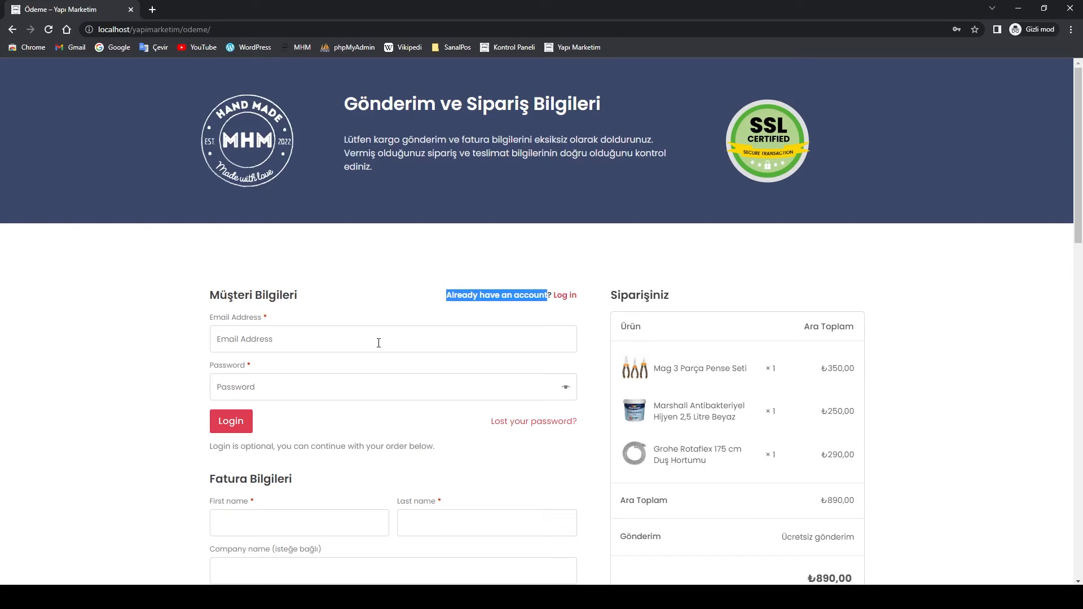
click(254, 343)
Collapse the returning-customer login form to check out as a guest
click(238, 393)
click(243, 340)
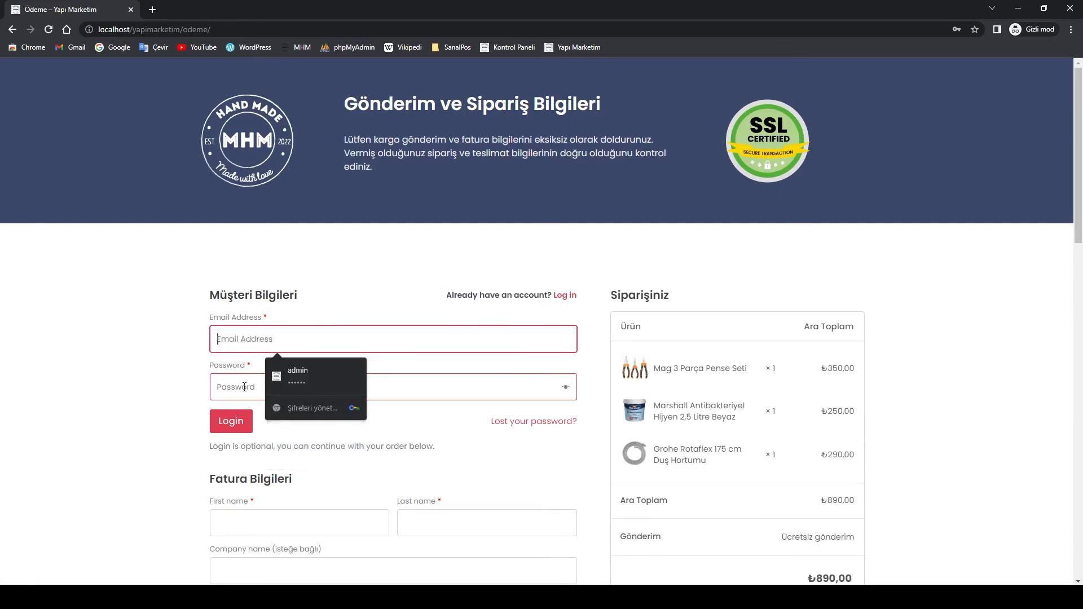
click(245, 387)
click(562, 297)
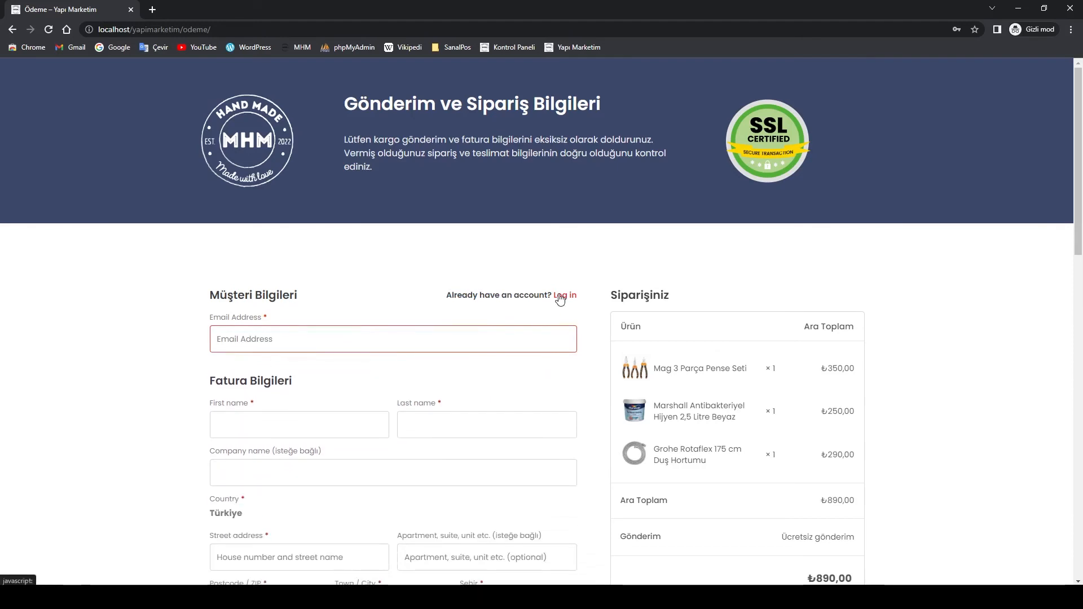
Fill the customer e-mail field with the saved test address suggestion
click(272, 341)
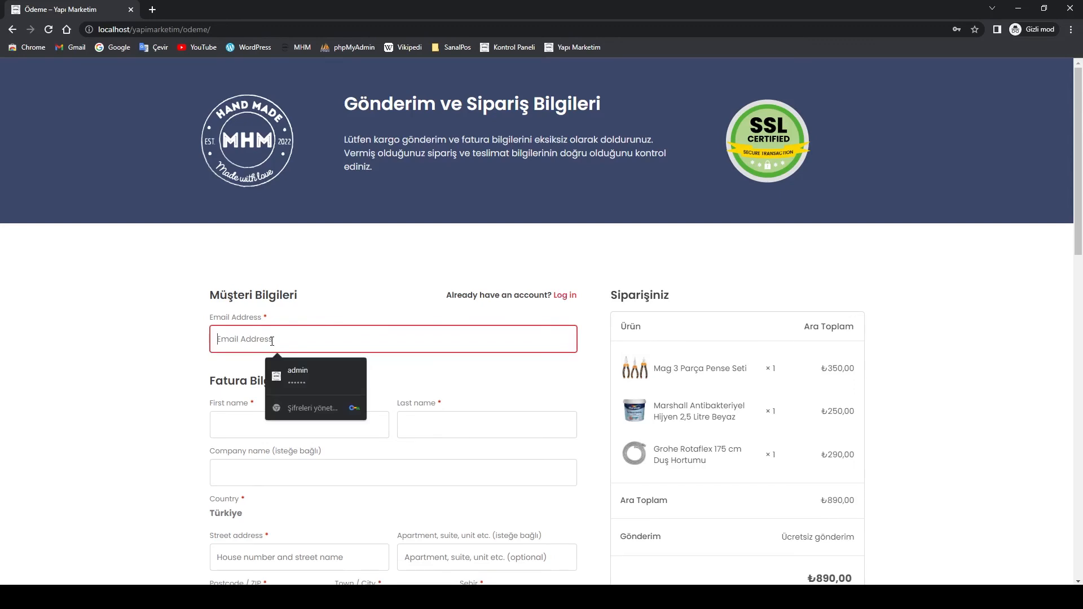
scroll(380, 293, down, 2)
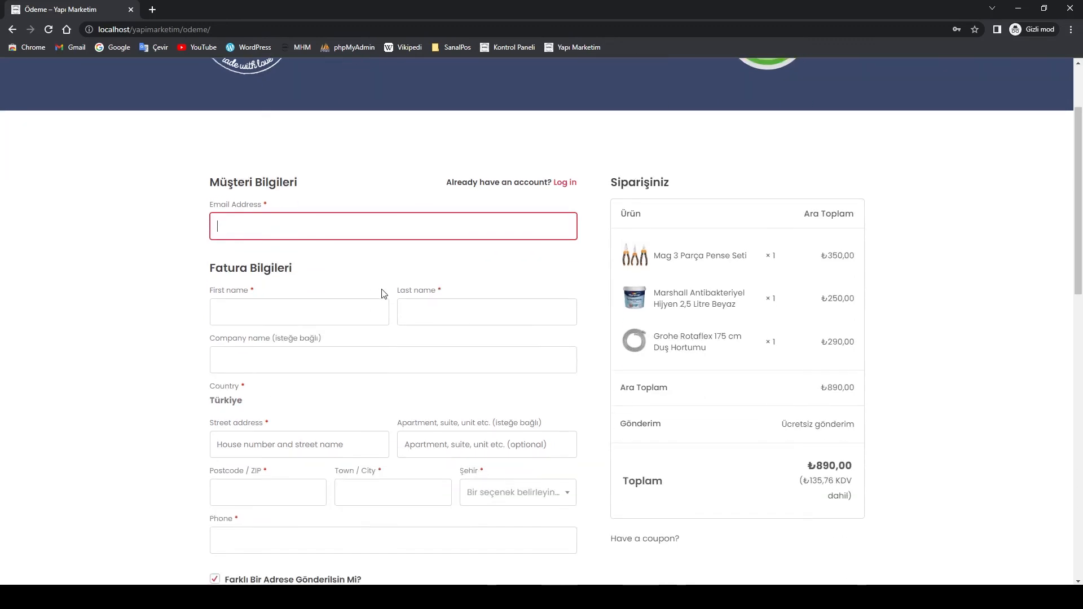
click(292, 228)
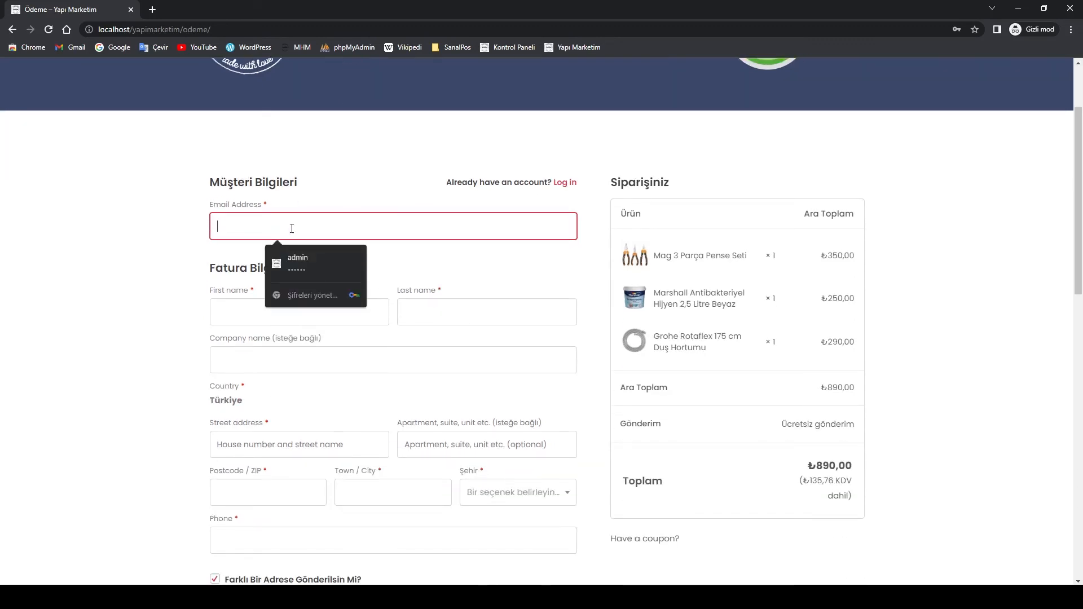
text(test)
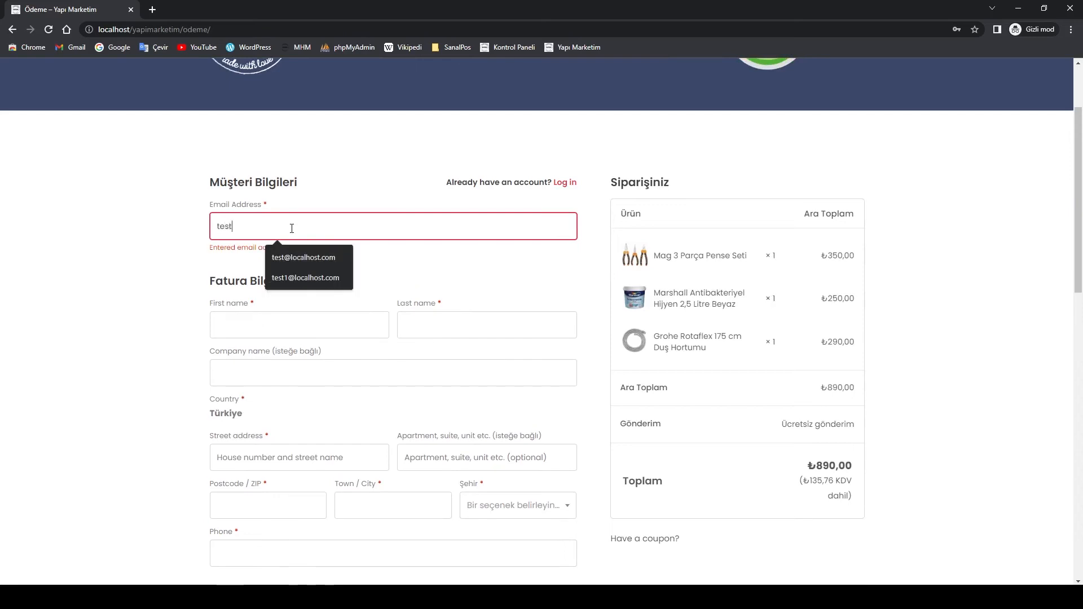
text(1@localhost.com)
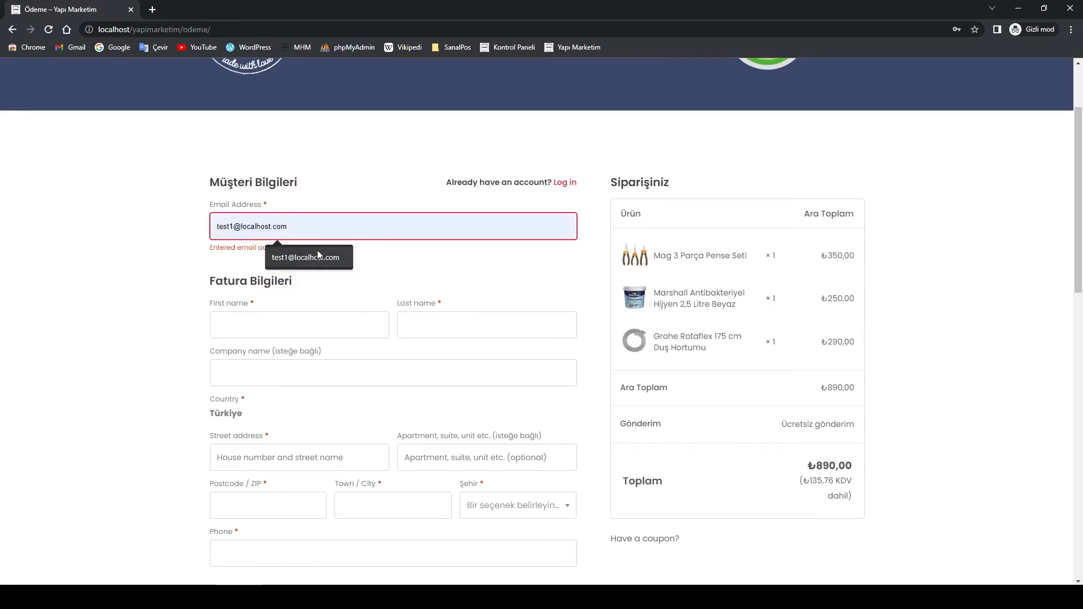
click(316, 254)
click(265, 333)
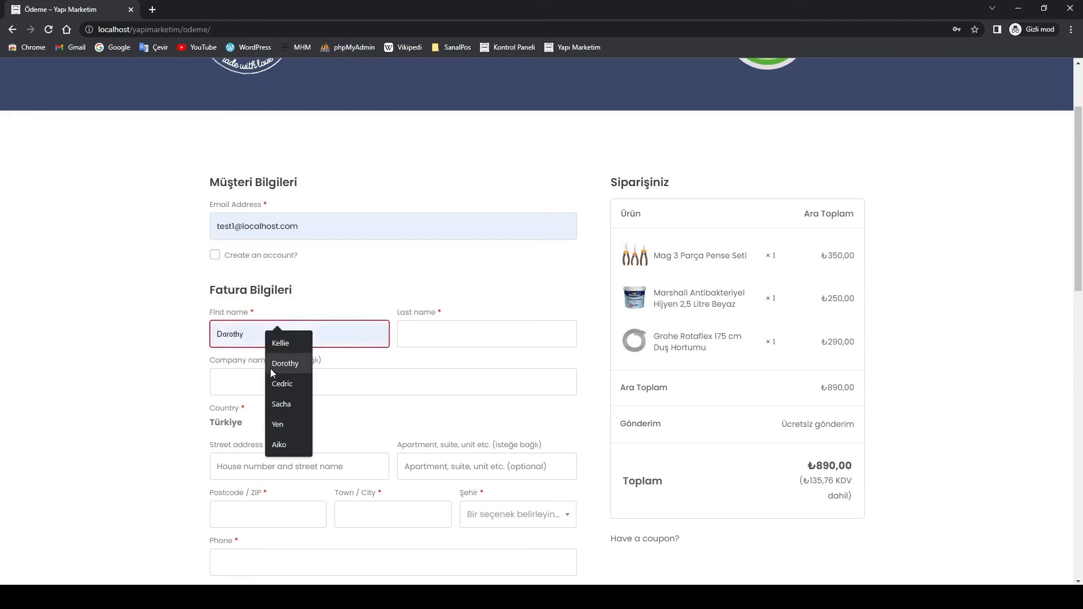
Enter the customer's billing first and last name, leaving Company name blank
click(235, 335)
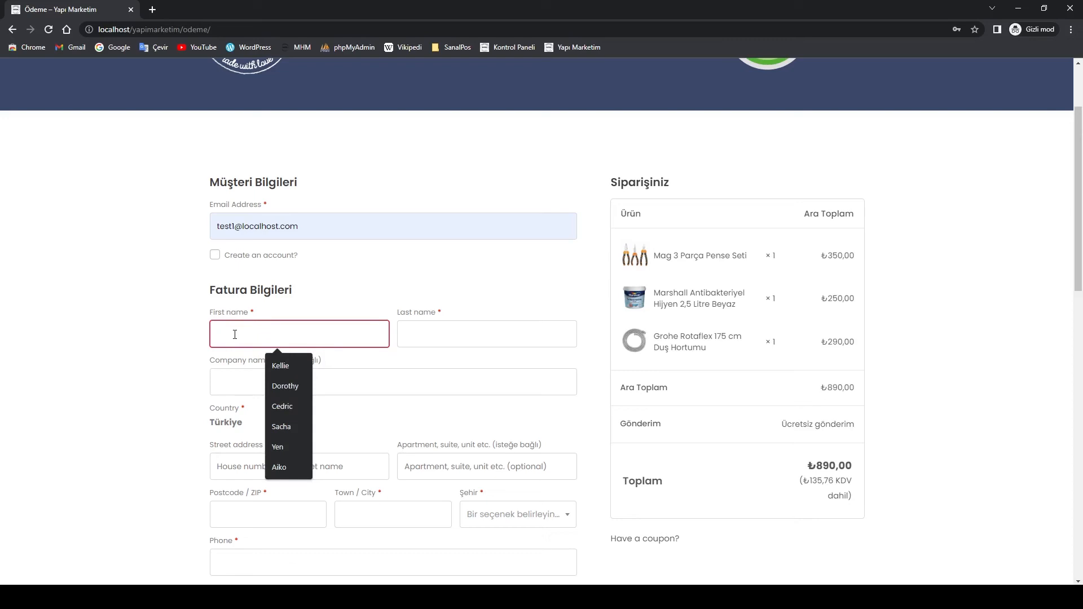
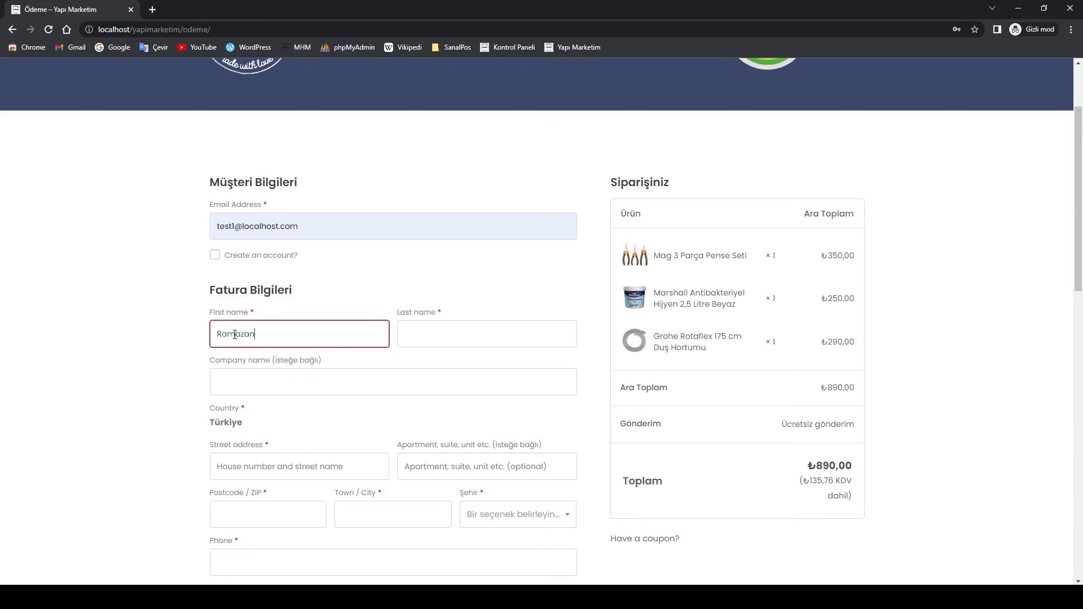
click(454, 339)
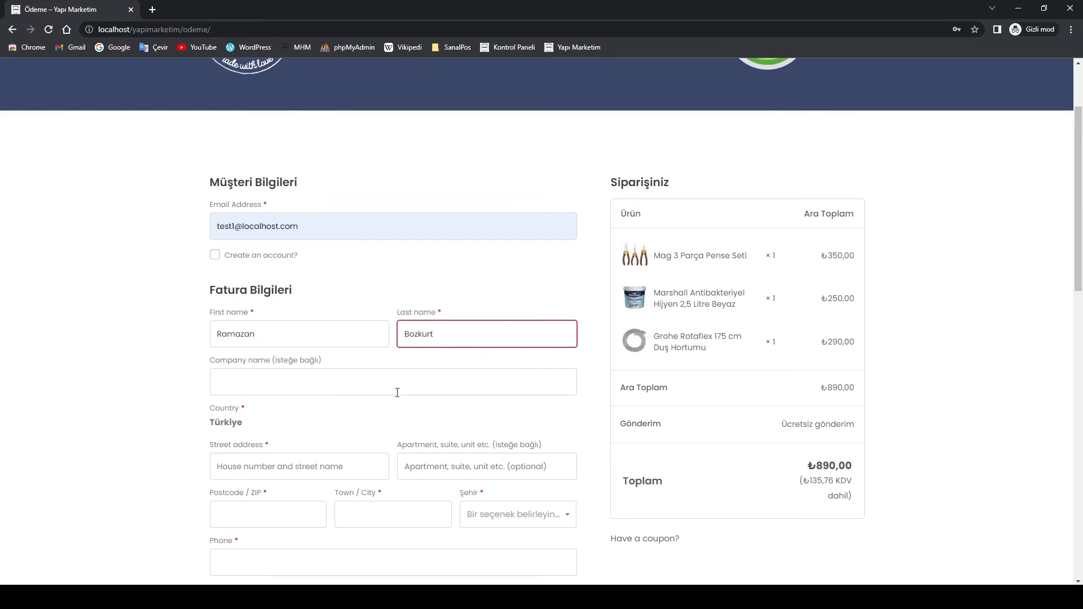
click(330, 385)
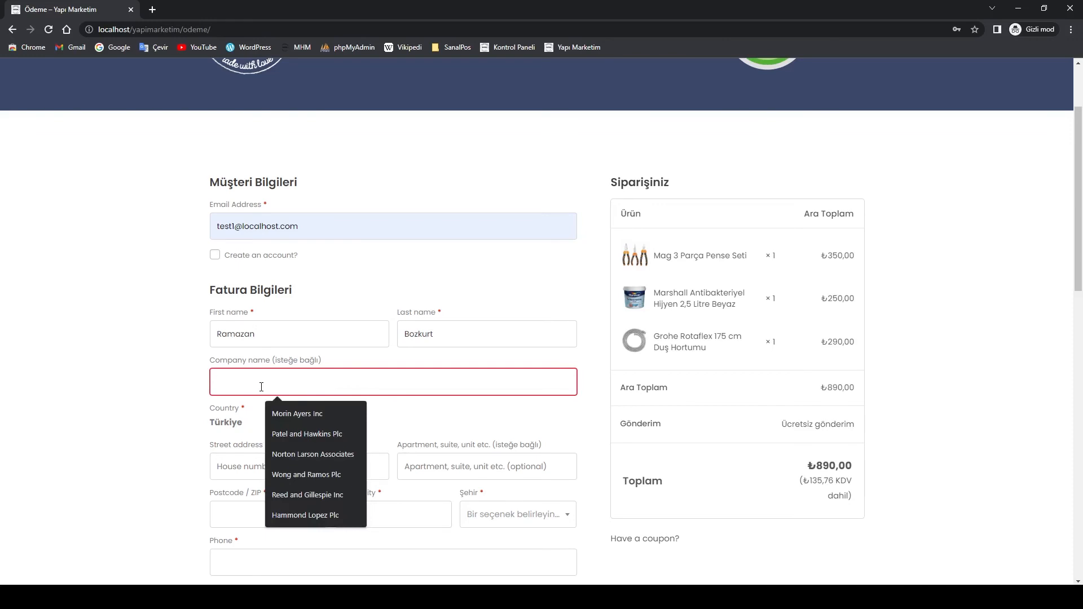
click(177, 430)
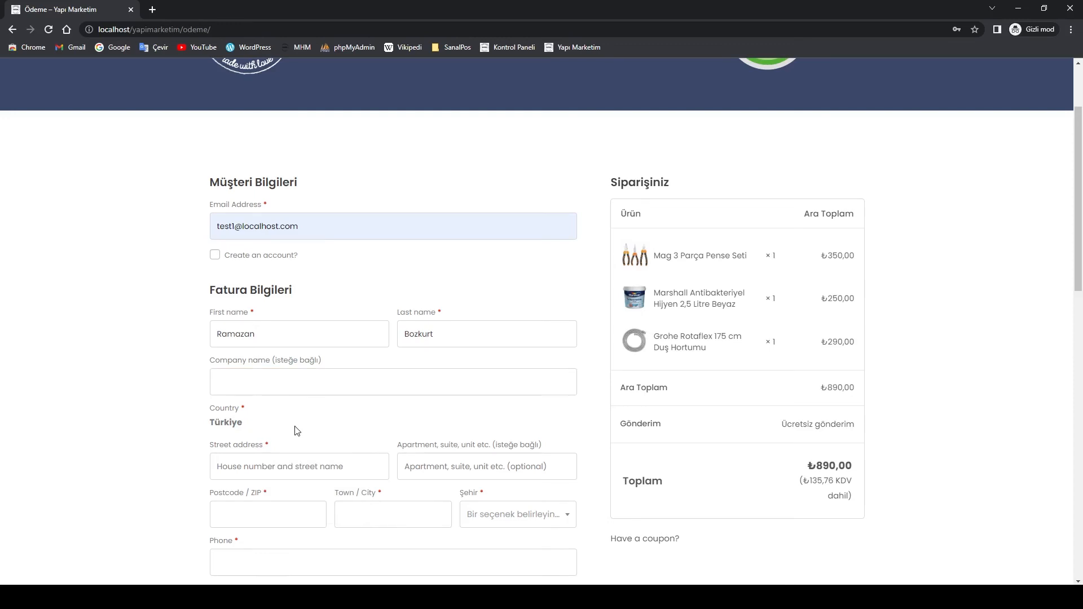
scroll(297, 431, down, 1)
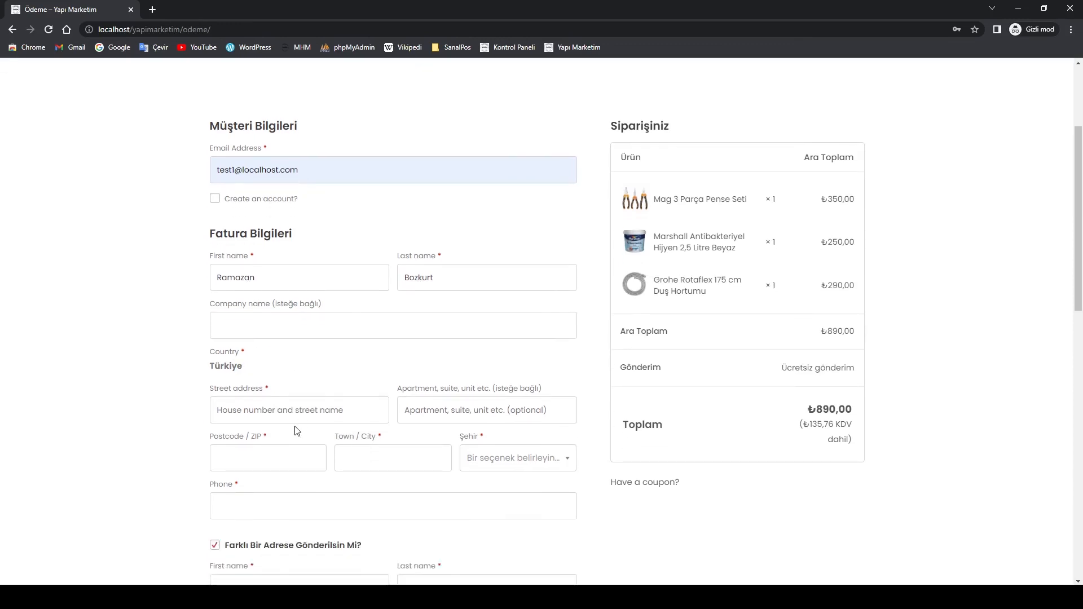
Fill the billing street address and apartment from suggestions and enter the postcode
click(283, 415)
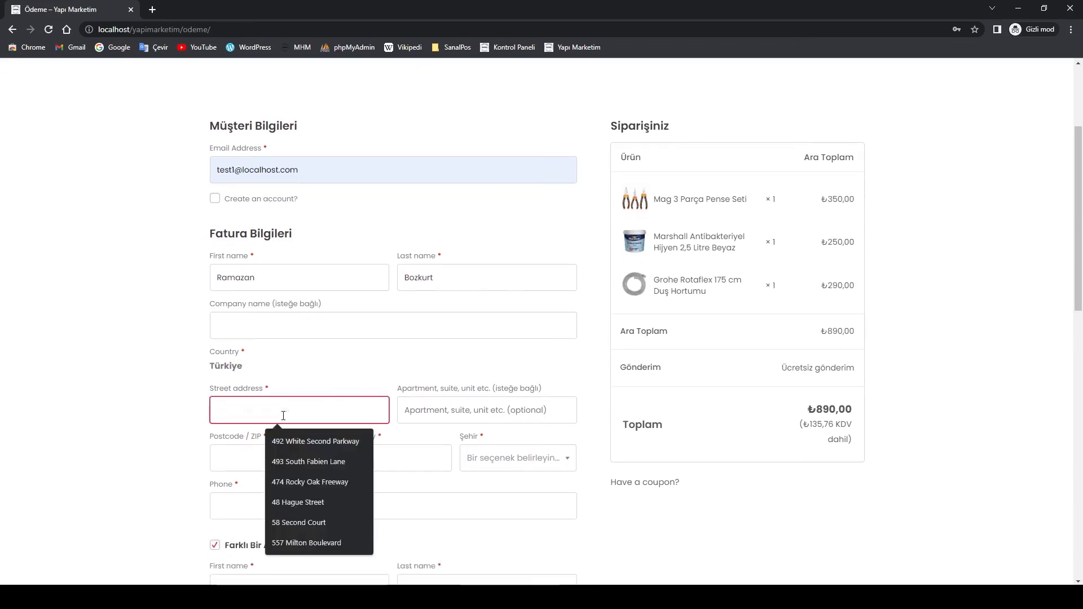
click(313, 439)
click(452, 410)
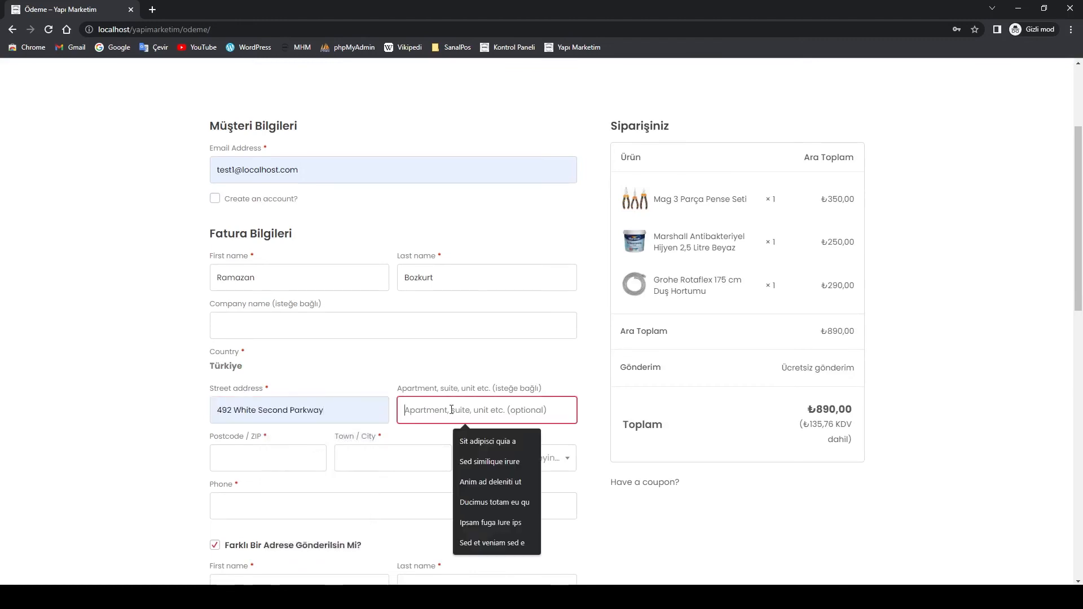
click(492, 441)
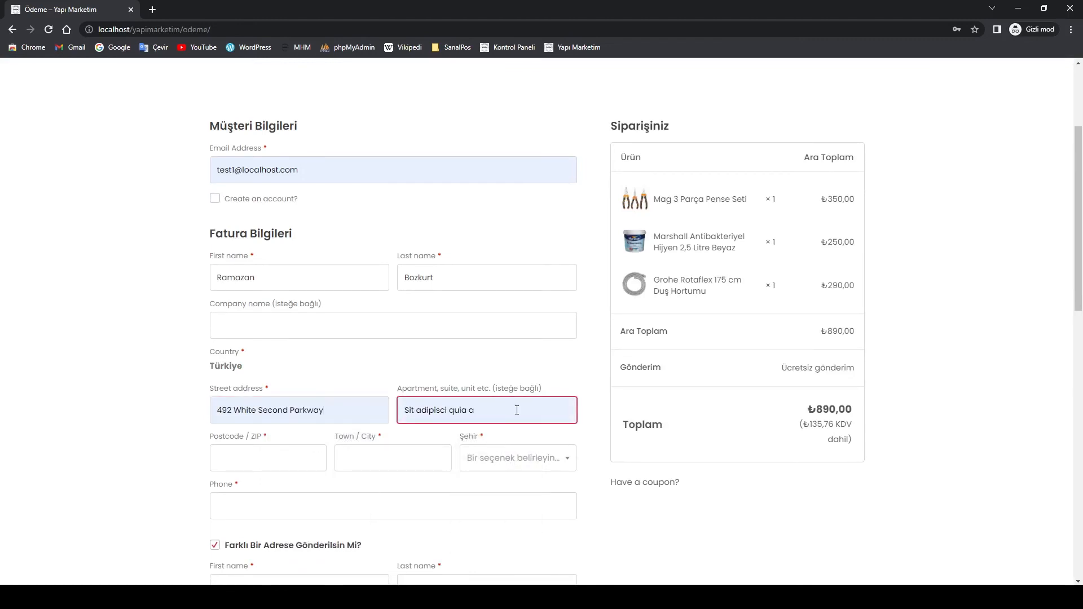
click(271, 463)
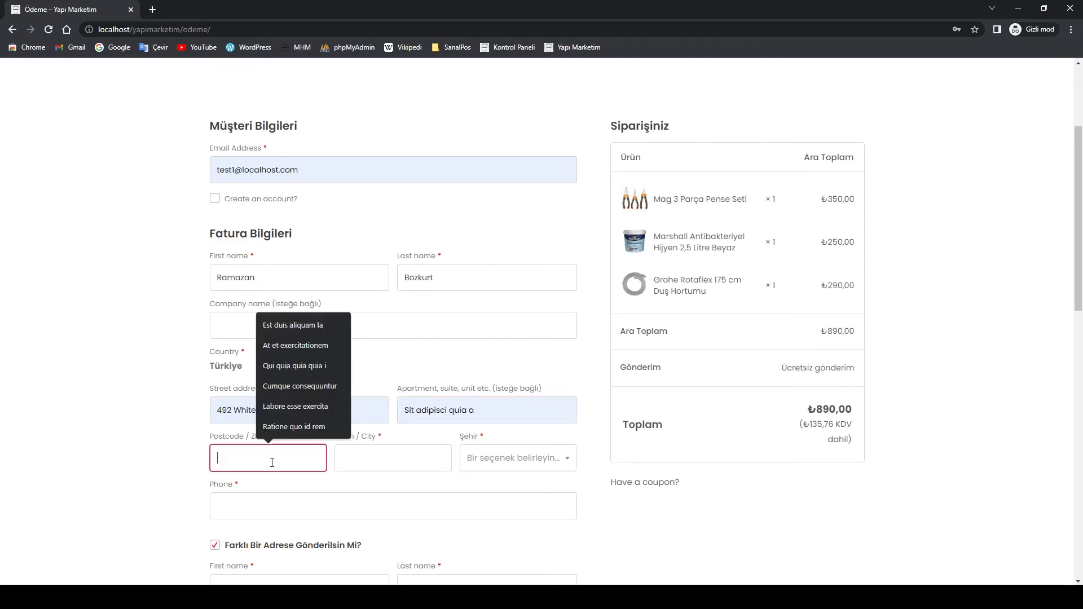
text(58000)
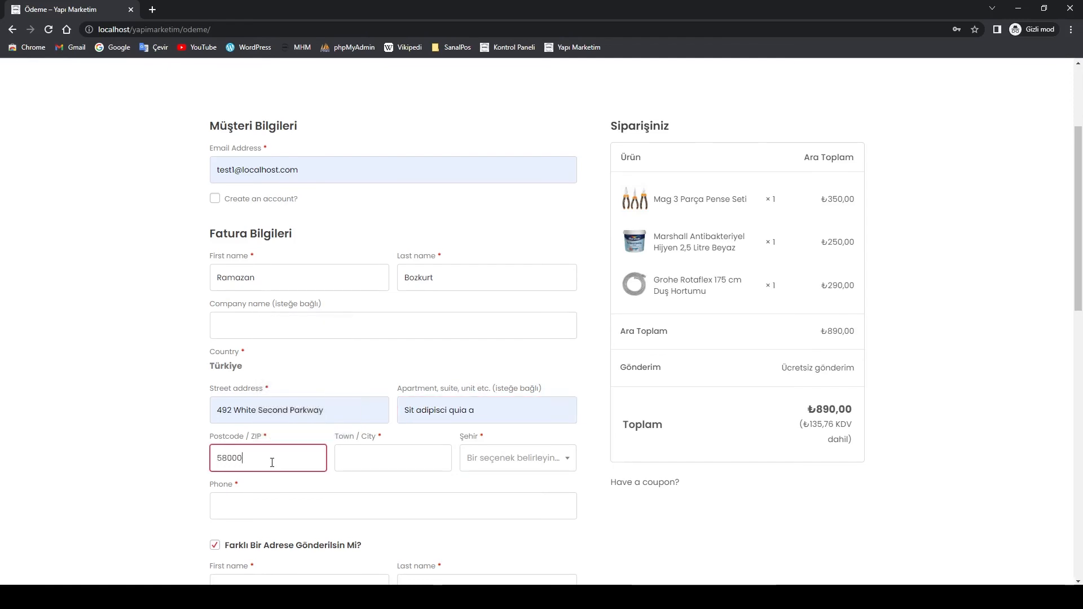
Choose Sivas as the province, enter Merkez as the town, and autofill the phone number
click(368, 458)
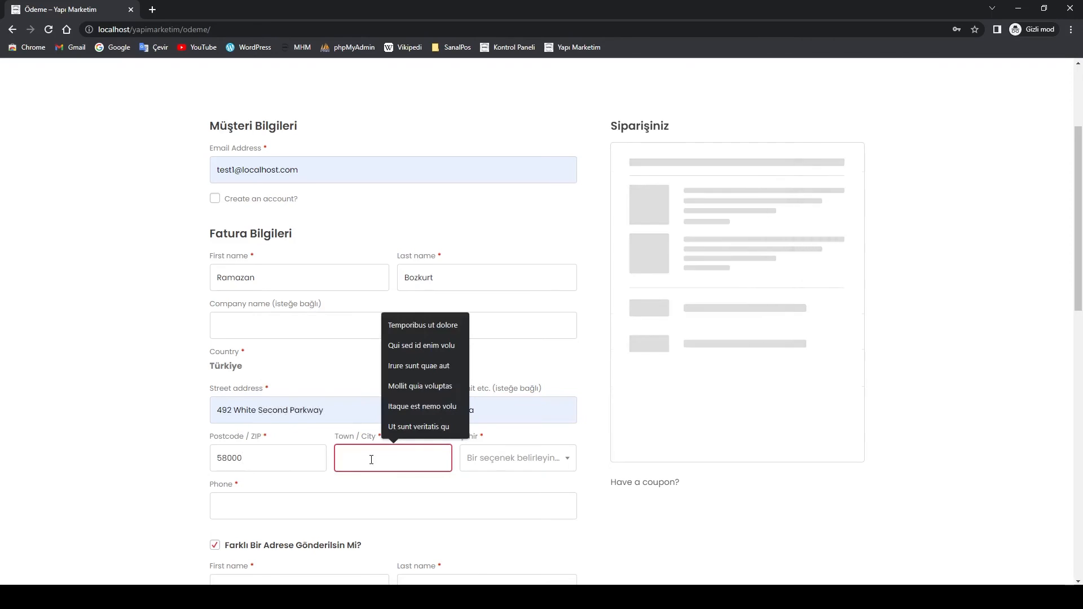
click(470, 468)
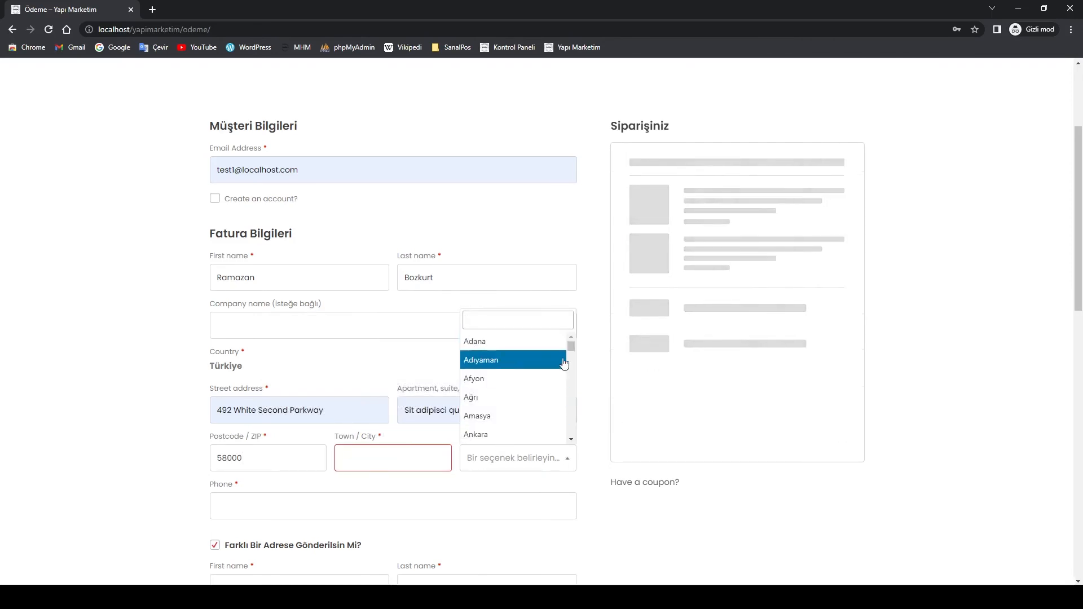
drag(571, 345, 572, 409)
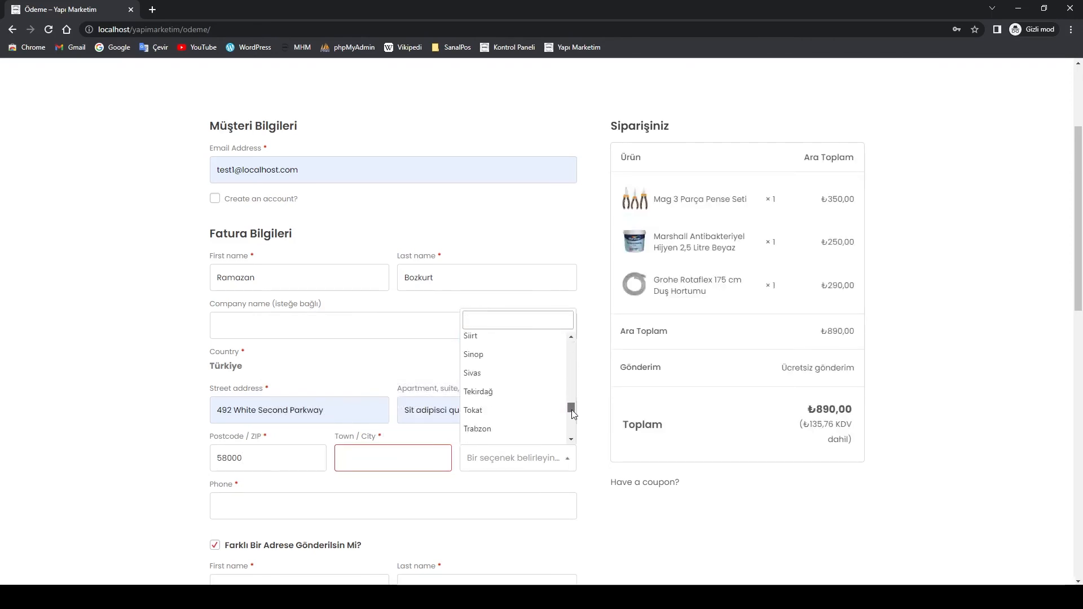
click(484, 375)
click(389, 466)
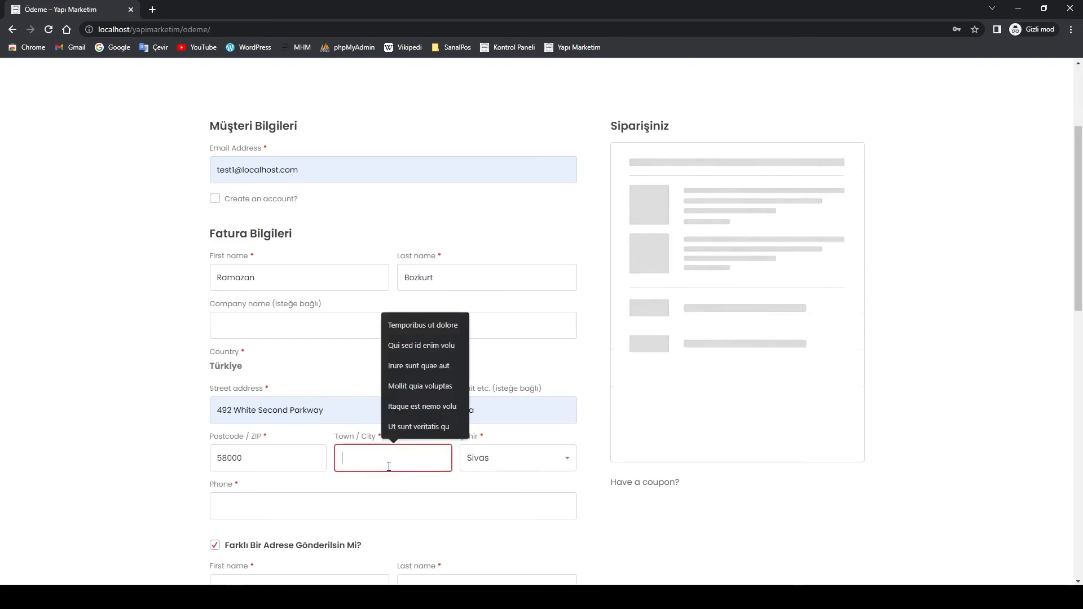
text(Merkez)
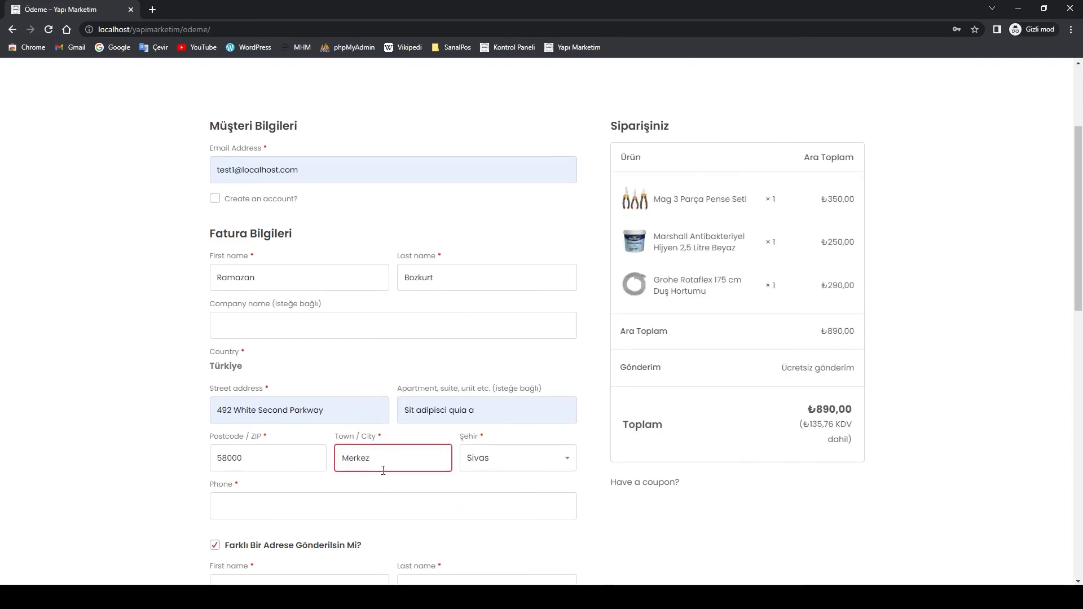
click(375, 502)
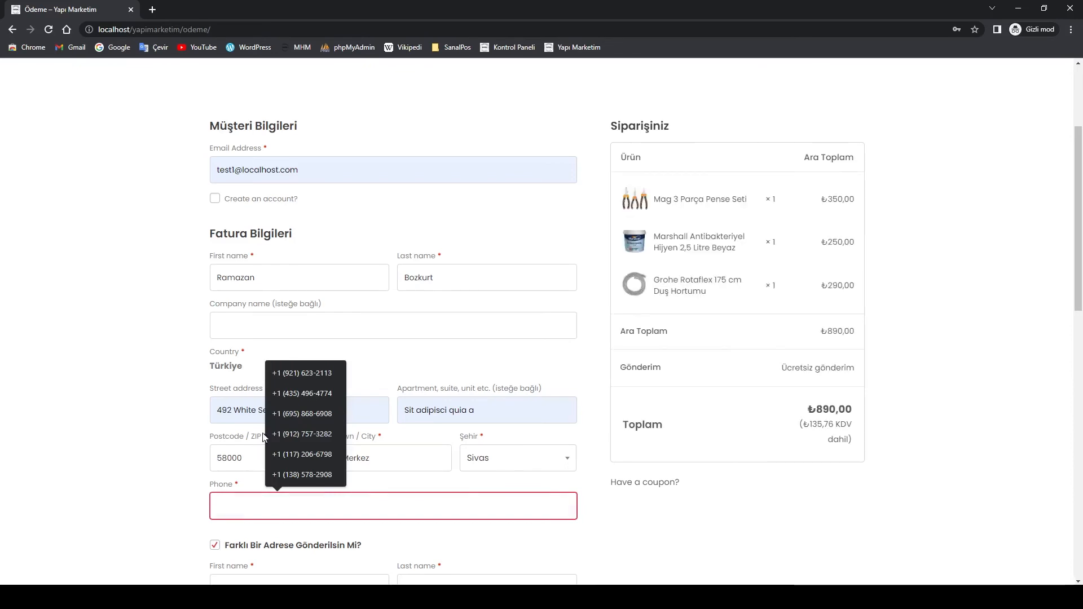
click(298, 374)
scroll(175, 511, down, 5)
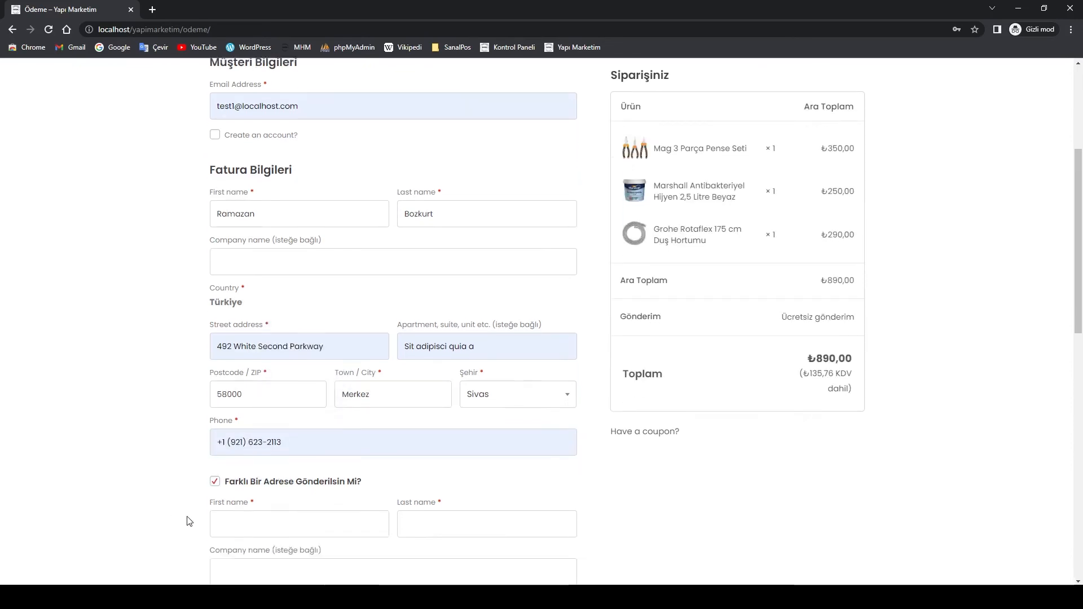
Ship to the billing address and select Kapıda ödeme, raising the total to ₺900,00
scroll(343, 440, up, 4)
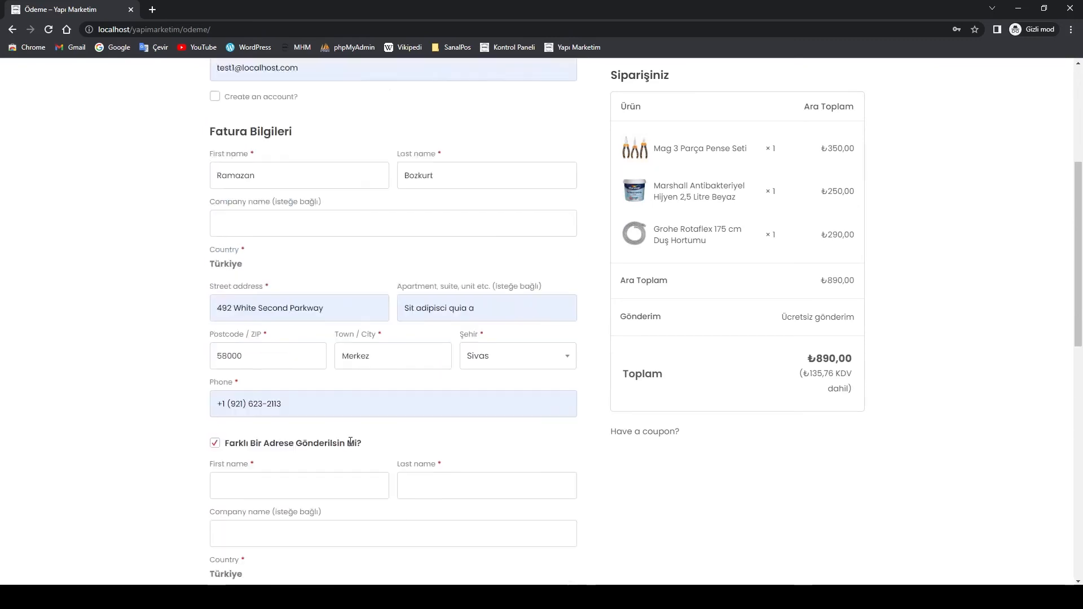
click(214, 488)
scroll(362, 491, down, 2)
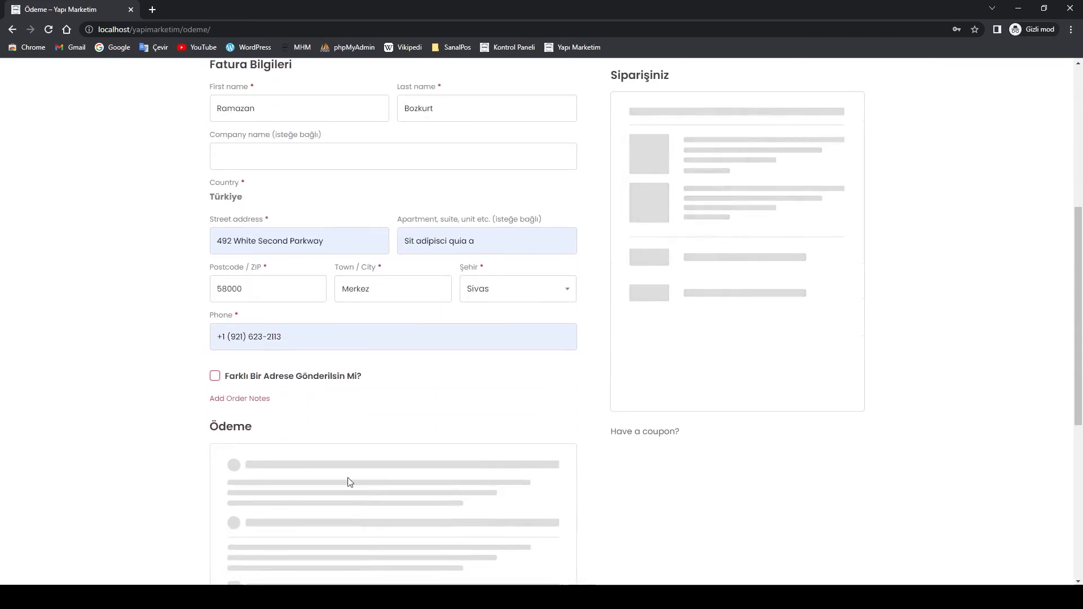
scroll(339, 429, down, 1)
scroll(721, 418, up, 6)
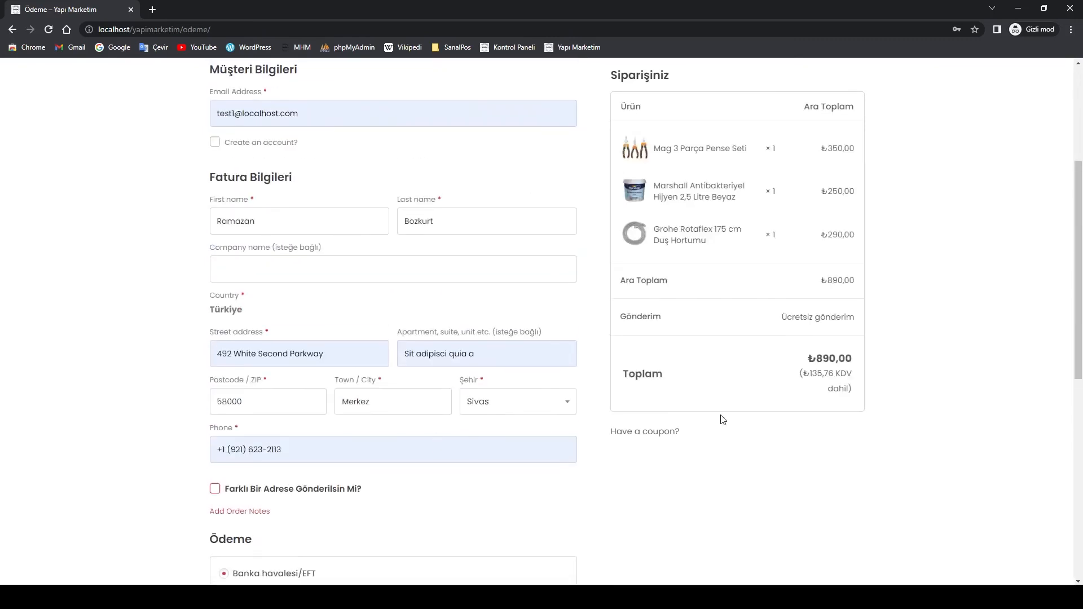
scroll(450, 459, down, 7)
scroll(450, 460, down, 1)
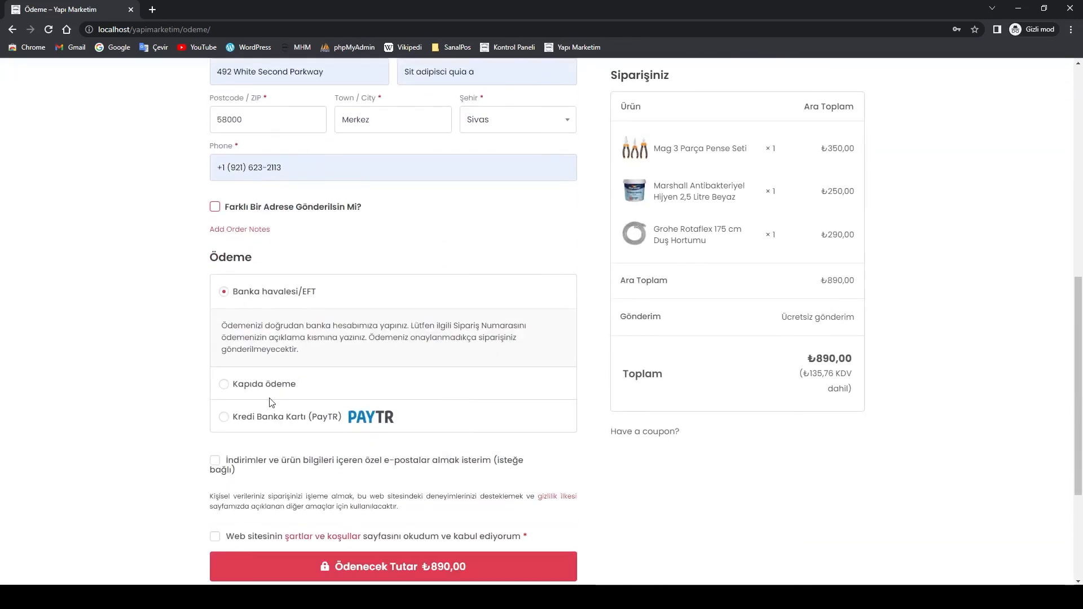
click(227, 386)
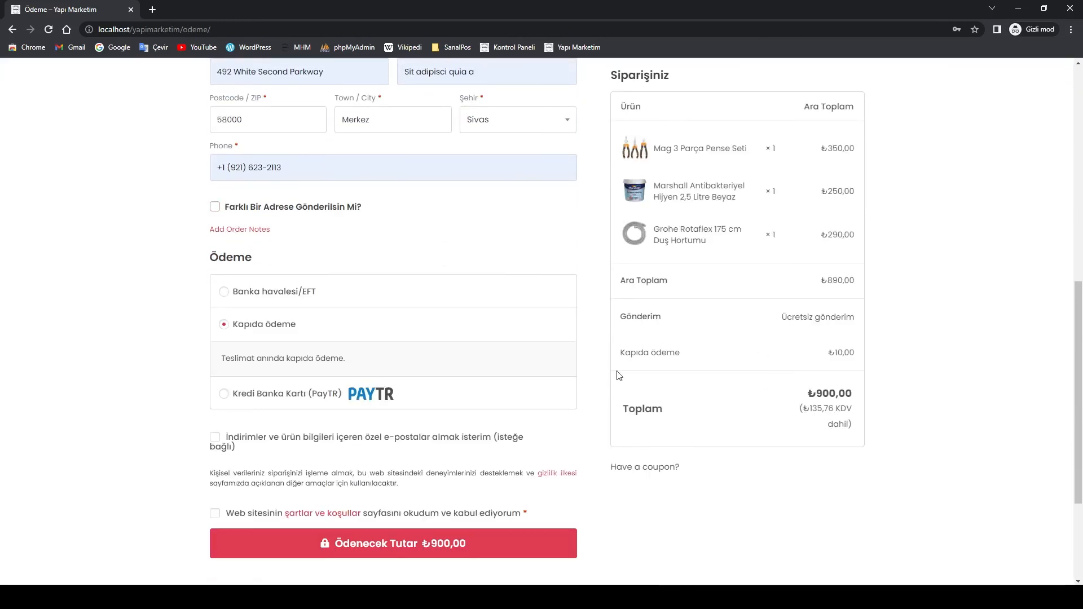
scroll(618, 375, down, 2)
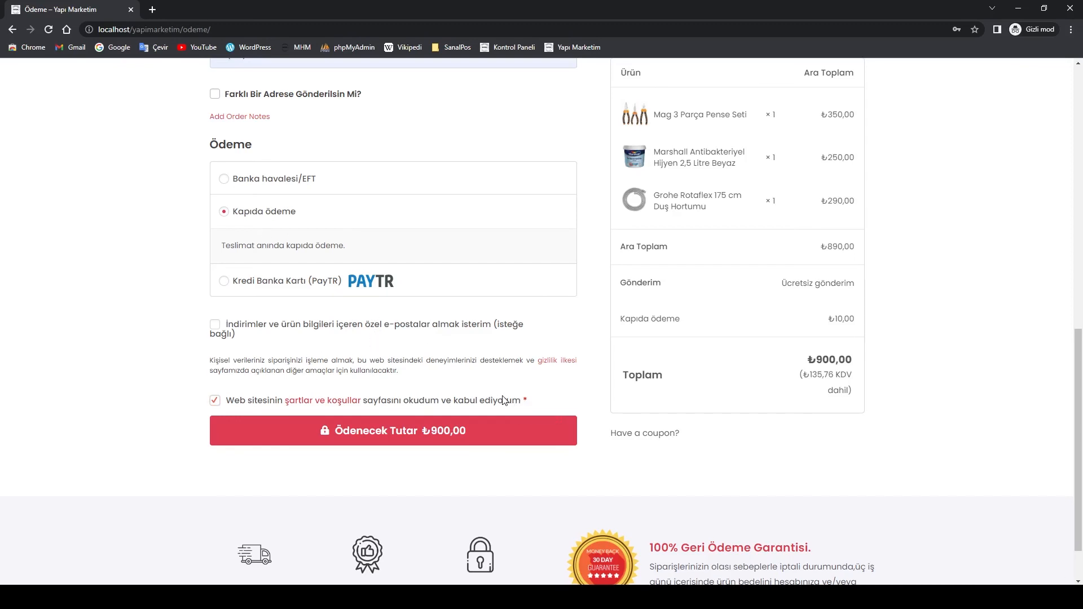
Review the checkout form and place the ₺900,00 cash-on-delivery order
scroll(862, 304, up, 3)
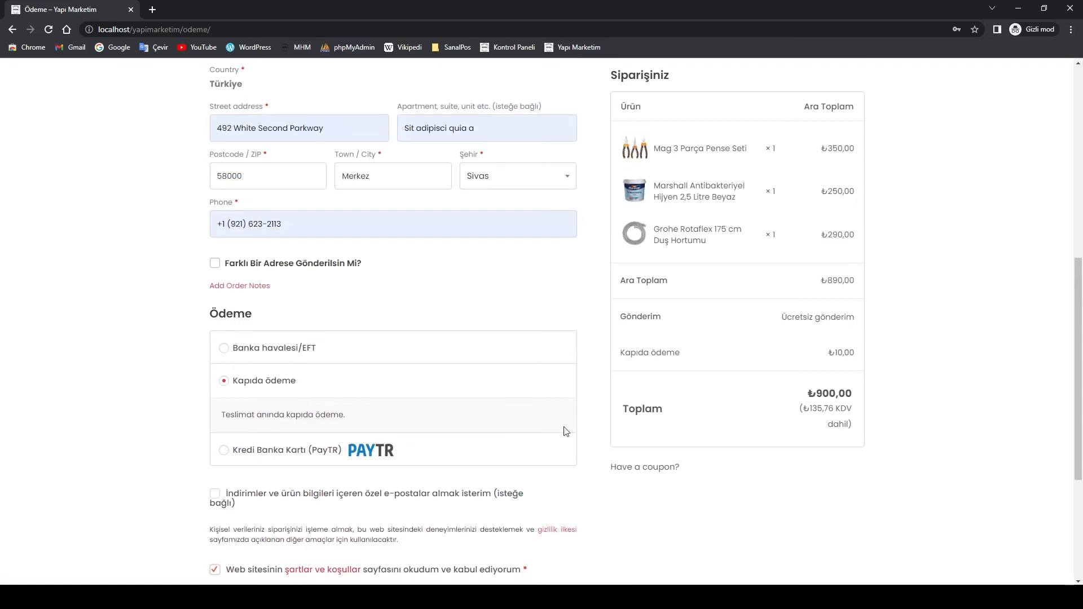
scroll(566, 428, down, 2)
scroll(603, 440, up, 4)
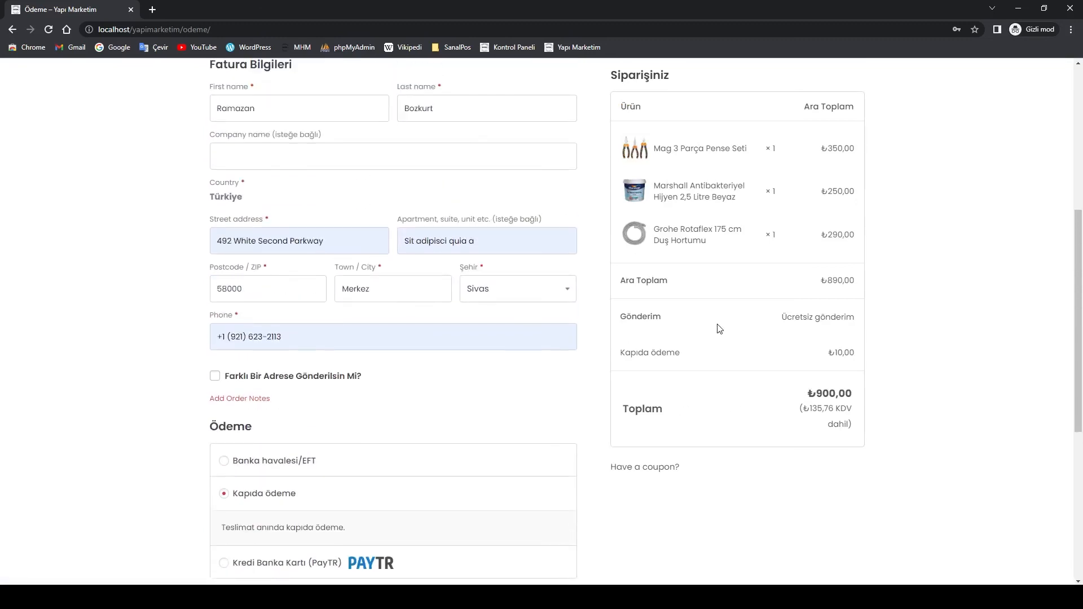
scroll(716, 327, up, 2)
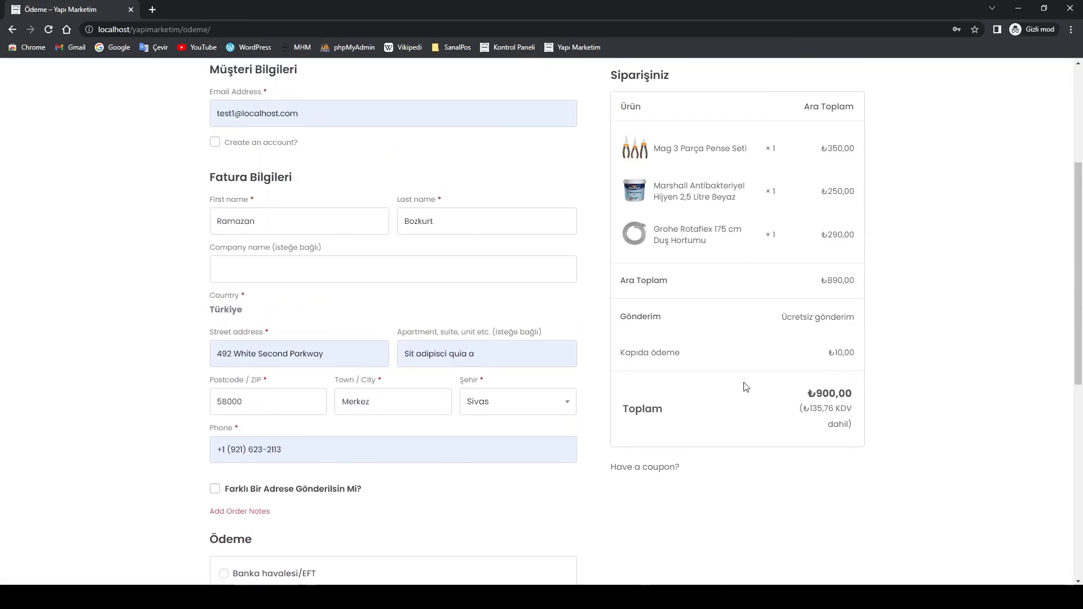
scroll(787, 317, down, 2)
scroll(787, 317, down, 6)
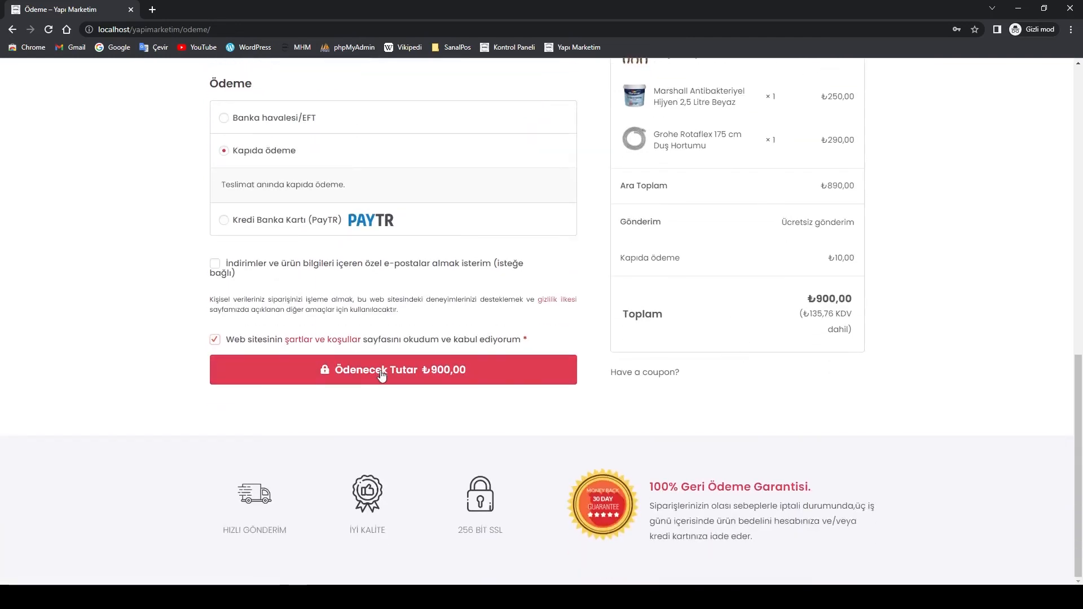
scroll(425, 353, up, 10)
scroll(427, 352, down, 3)
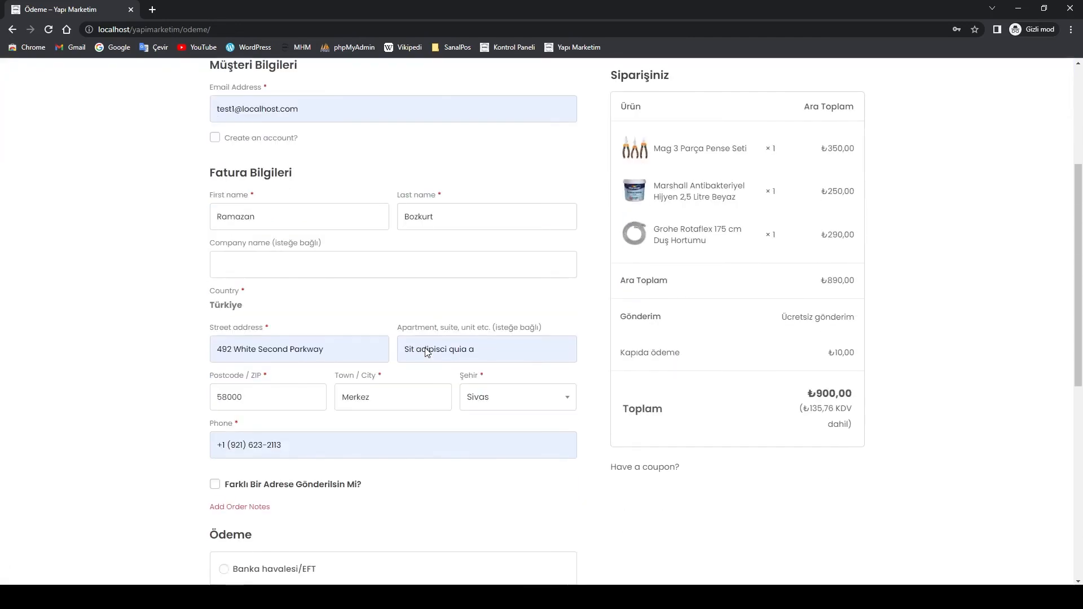
scroll(426, 349, down, 3)
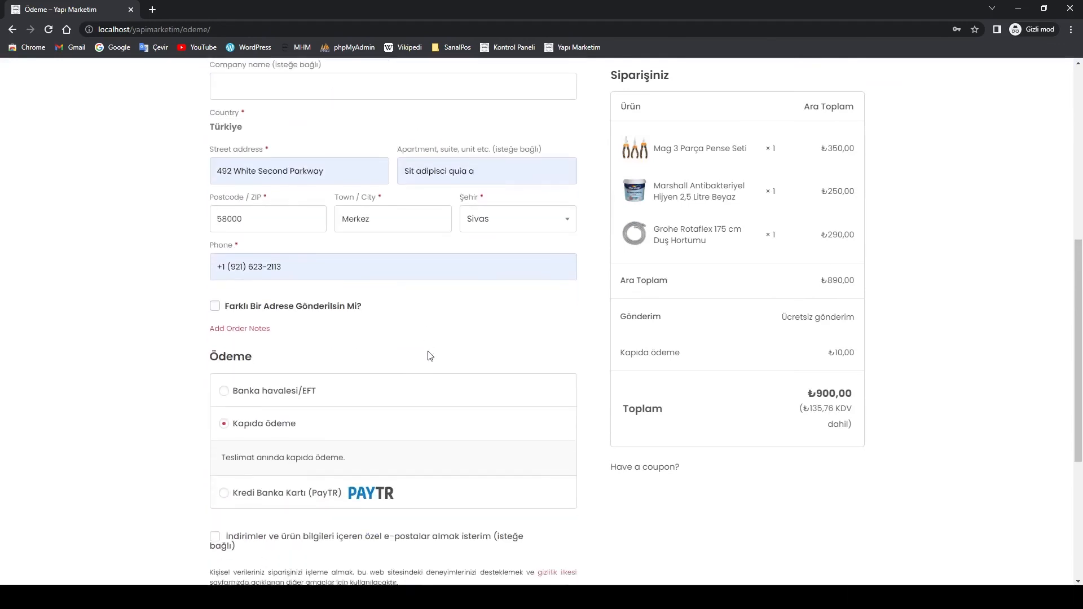
scroll(428, 355, down, 3)
click(381, 485)
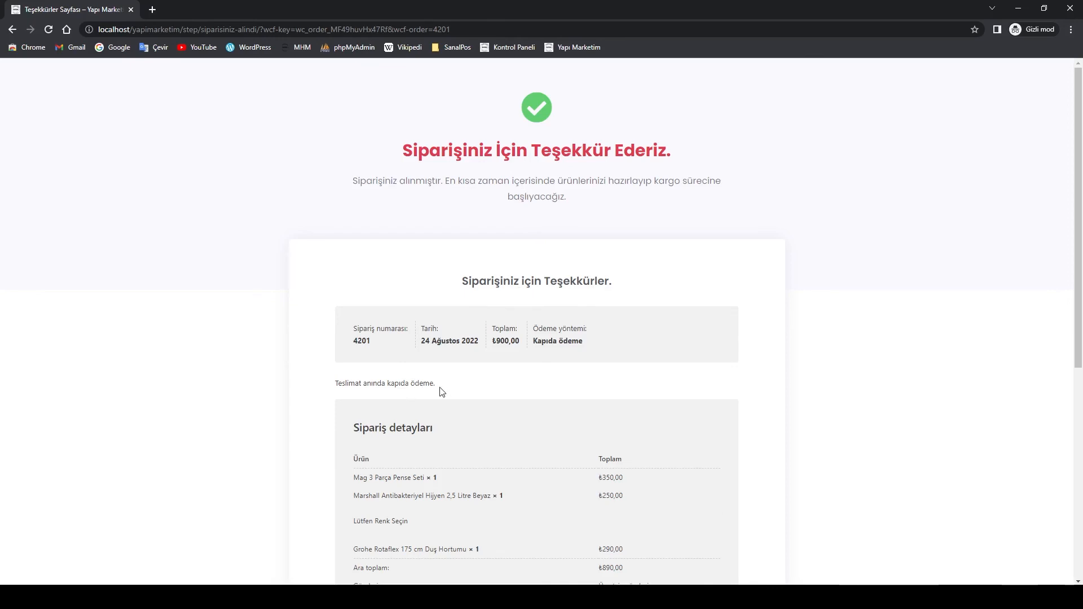
Scroll the thank-you page to review the three items, ₺900,00 total and Kargo Takip section
scroll(489, 391, down, 3)
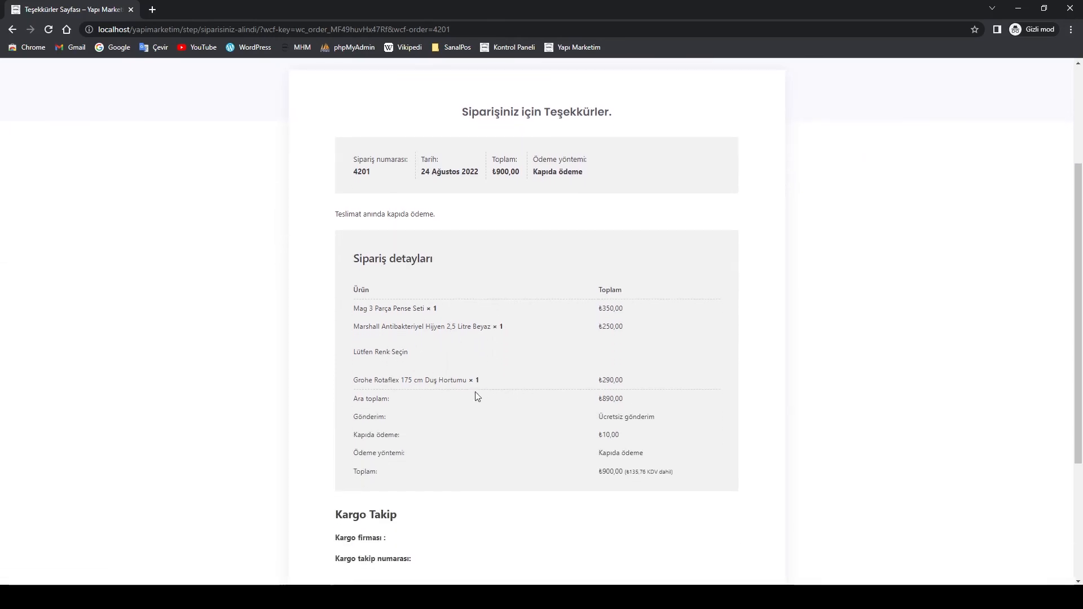
scroll(478, 411, down, 1)
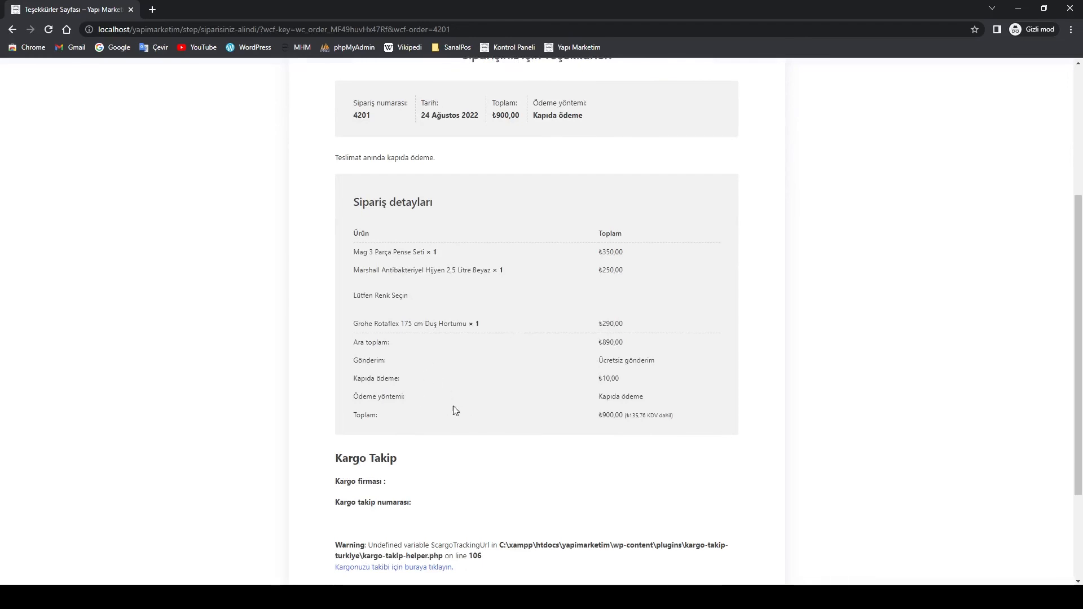
scroll(503, 412, down, 2)
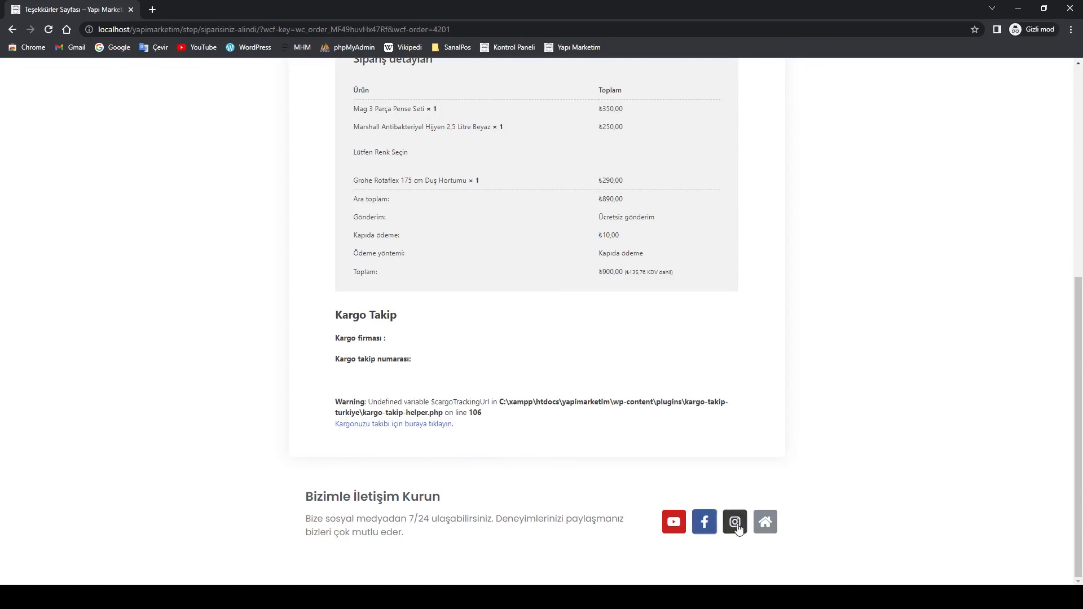
scroll(575, 443, up, 6)
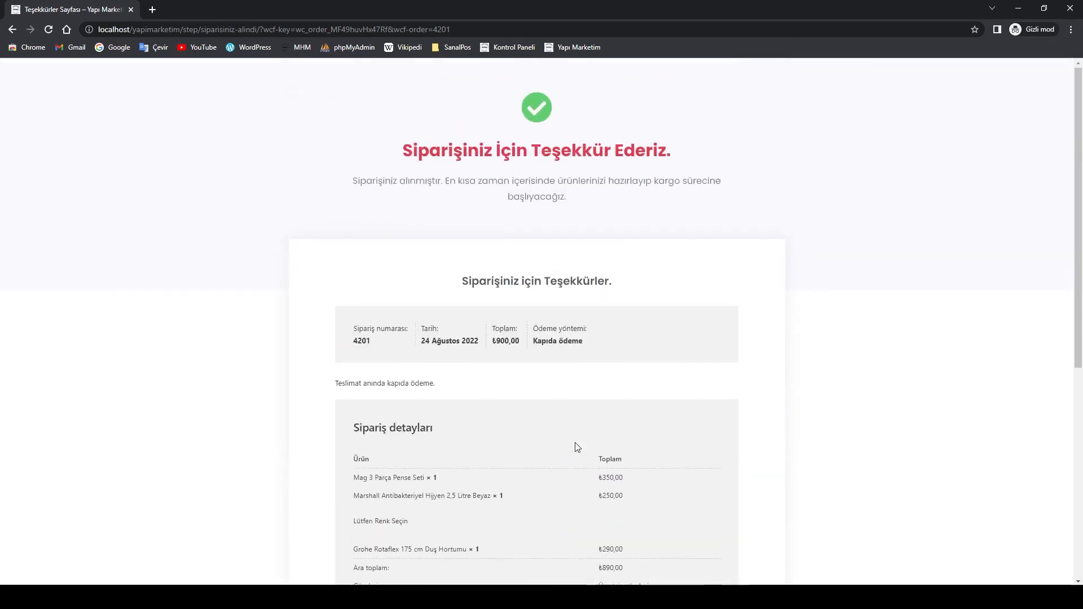
scroll(575, 443, down, 6)
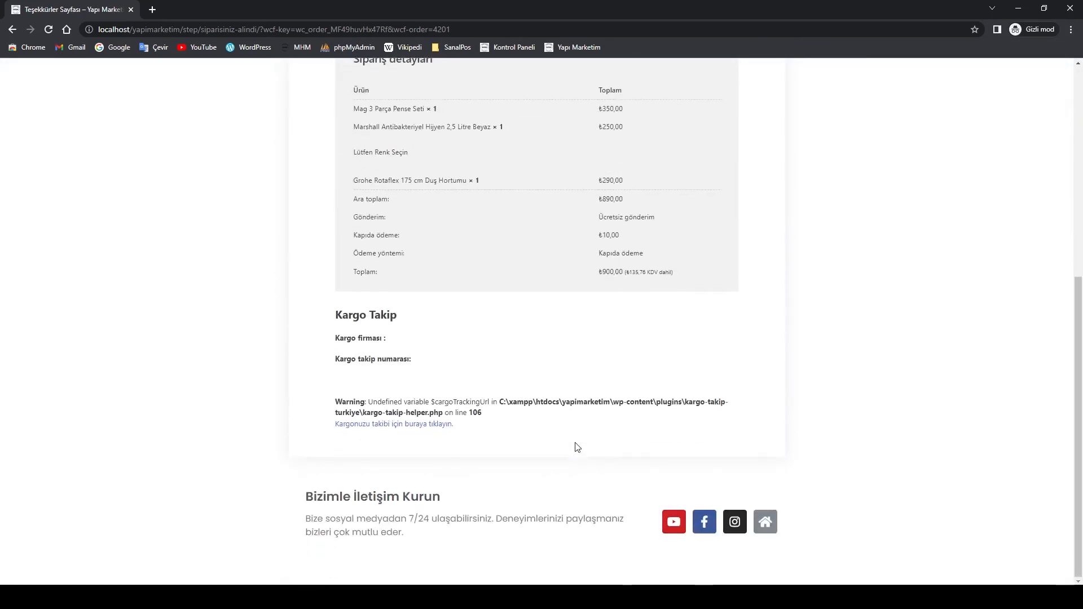
scroll(575, 445, up, 6)
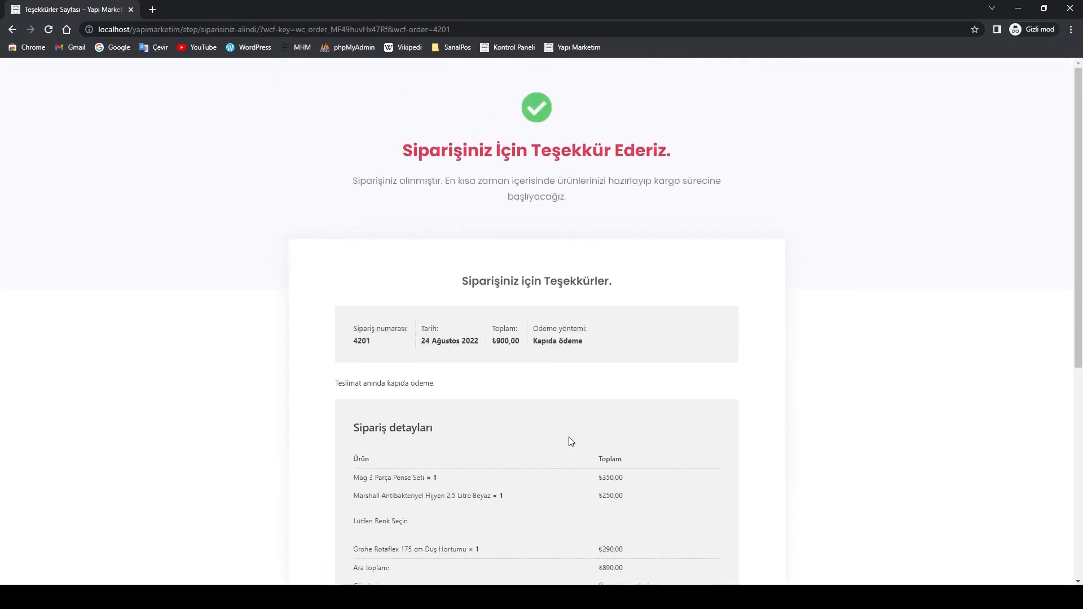
scroll(571, 442, down, 6)
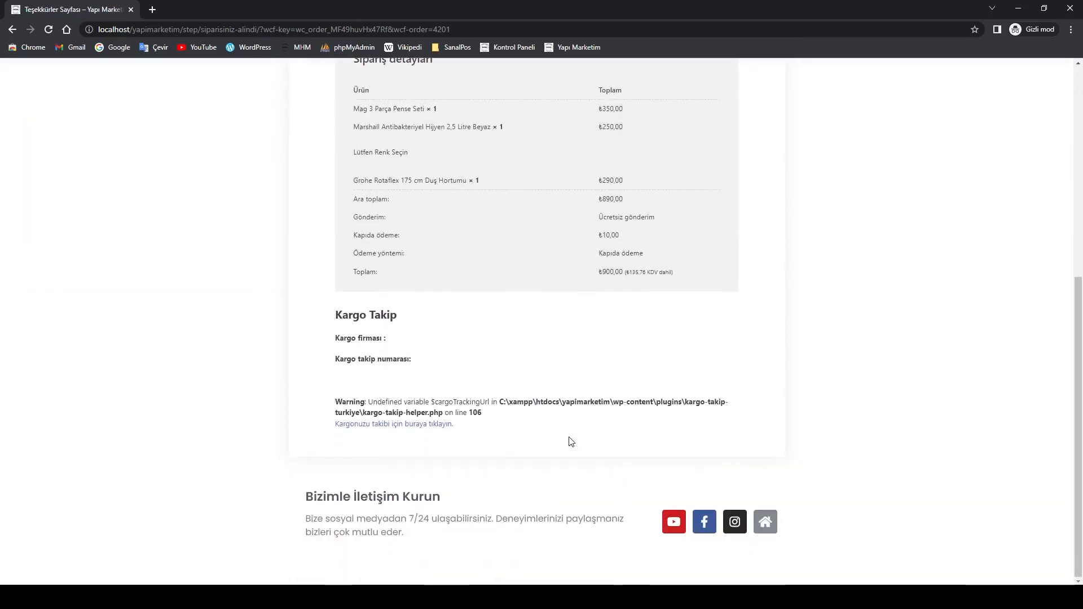
Open the store home page in a new tab and scroll through it
click(770, 527)
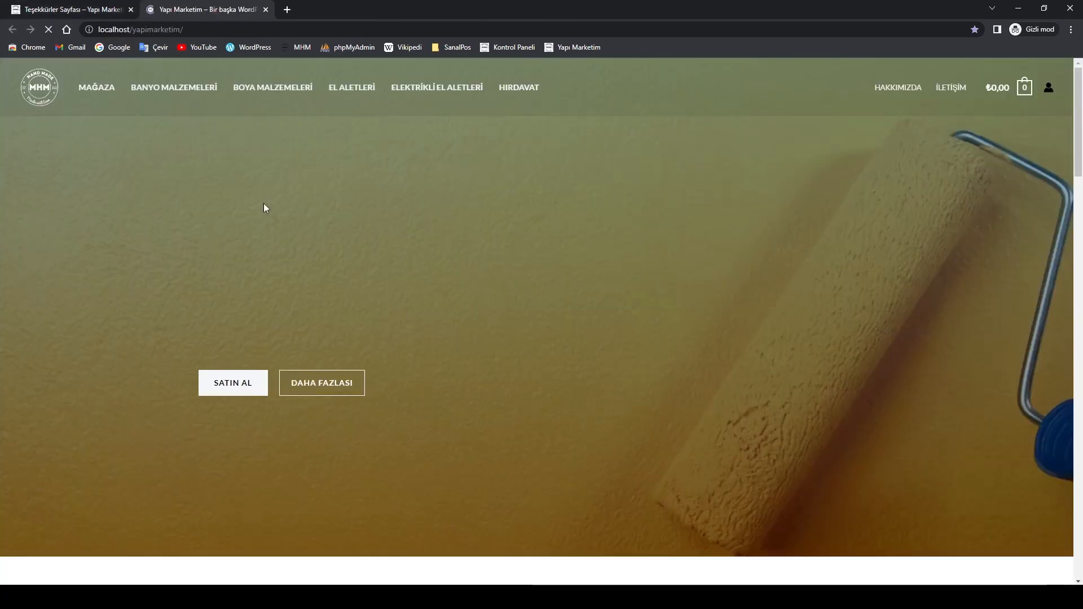
scroll(504, 358, down, 7)
scroll(504, 360, down, 19)
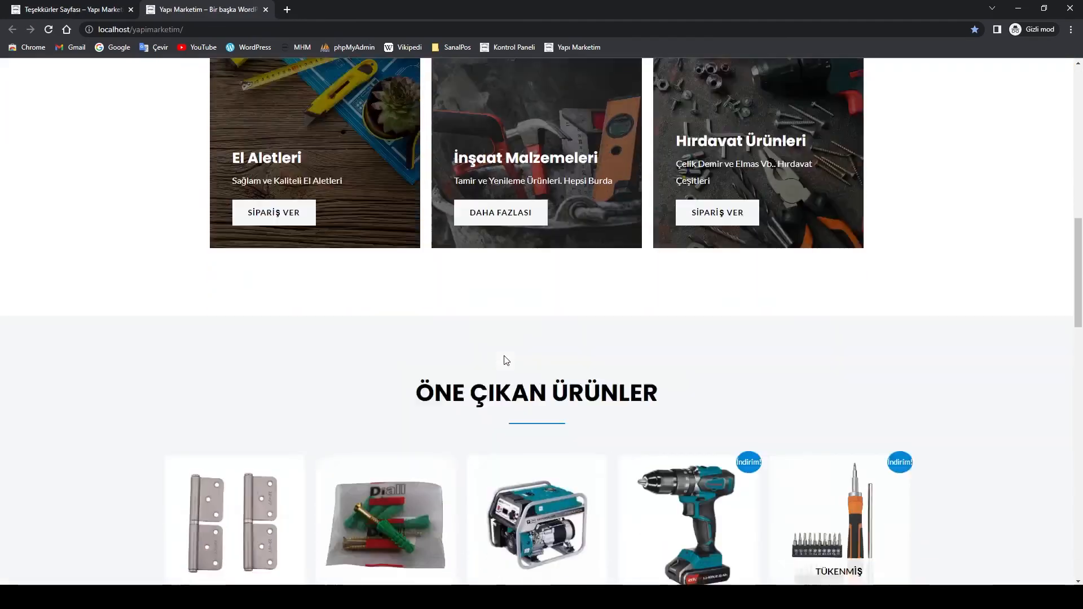
scroll(506, 361, up, 2)
scroll(507, 362, up, 17)
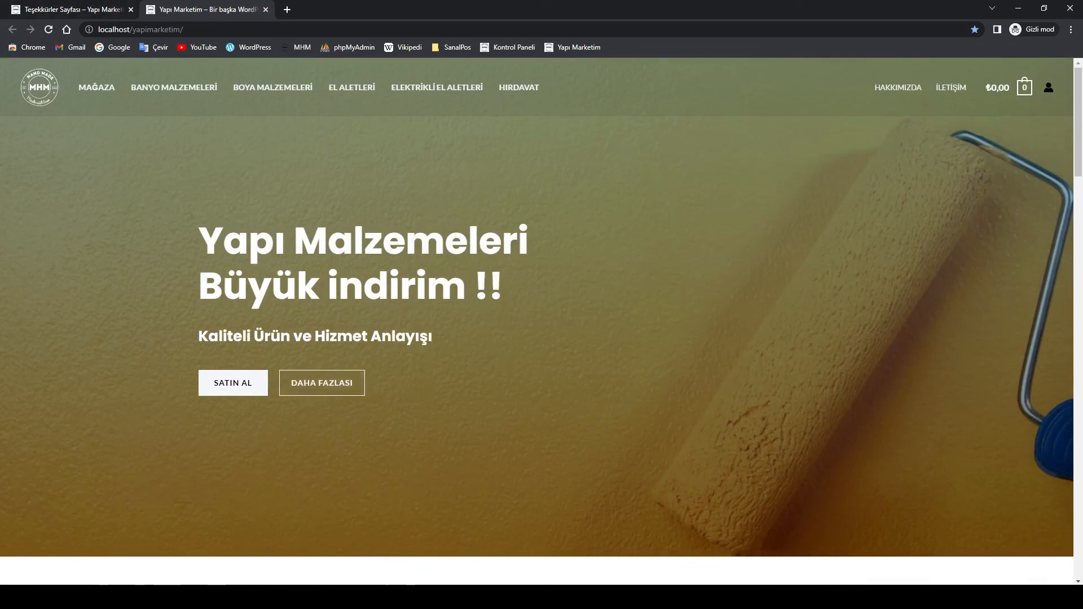
Move among the thank-you page, checkout and other browser windows, then show the Yapı Marketim home page window
click(320, 597)
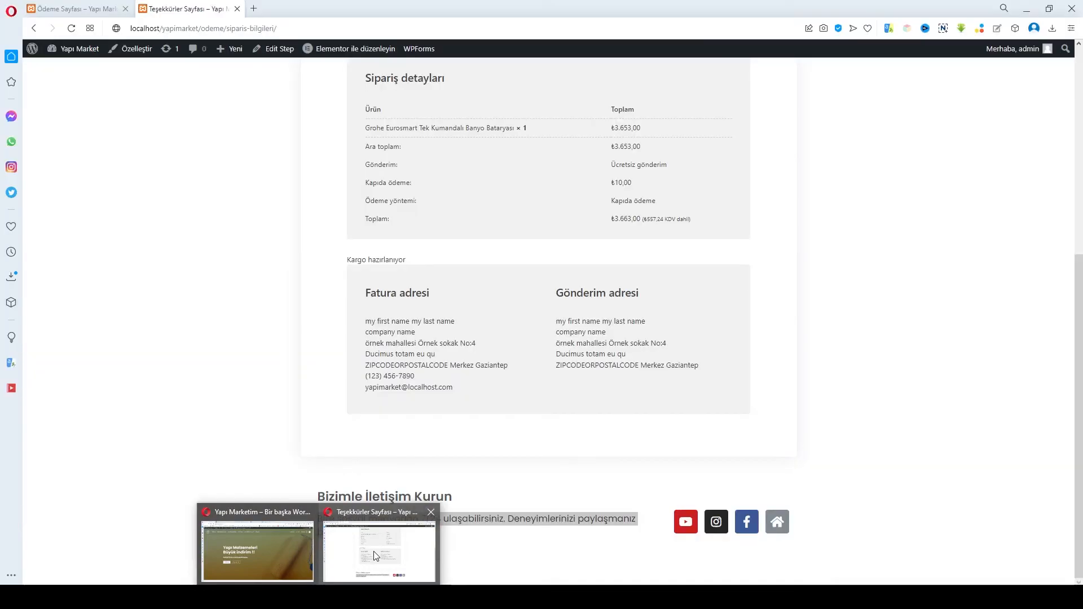
click(374, 553)
scroll(503, 404, up, 6)
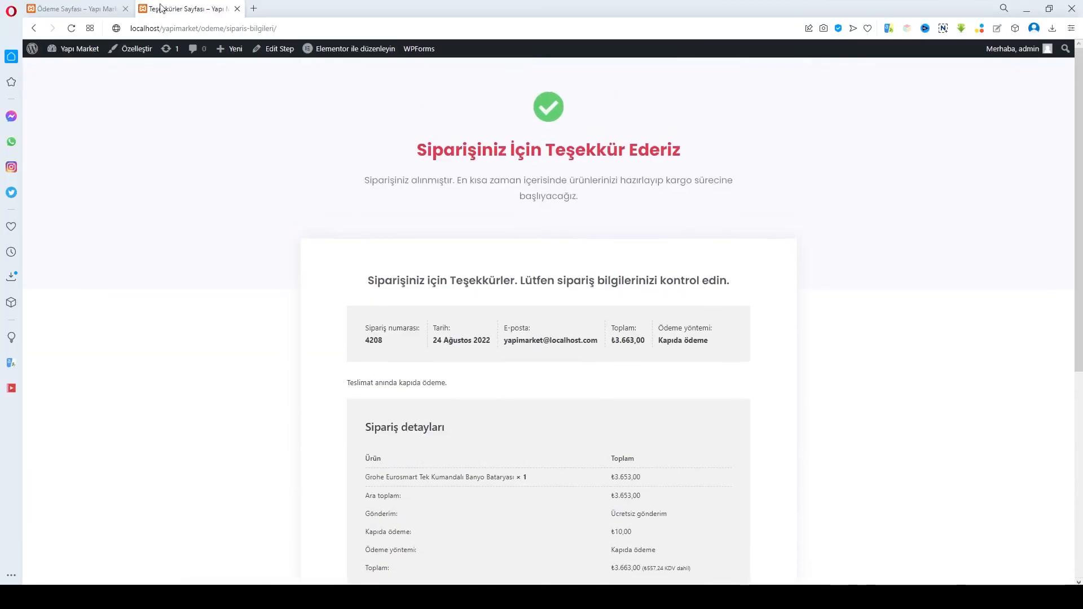
click(81, 8)
scroll(601, 327, up, 10)
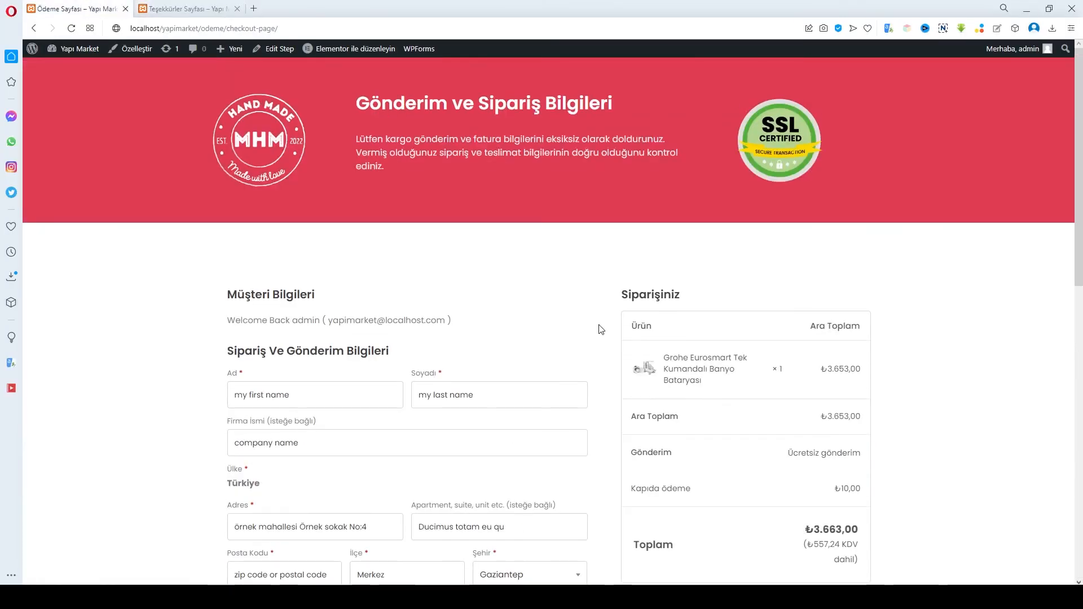
scroll(602, 330, down, 4)
scroll(601, 329, down, 4)
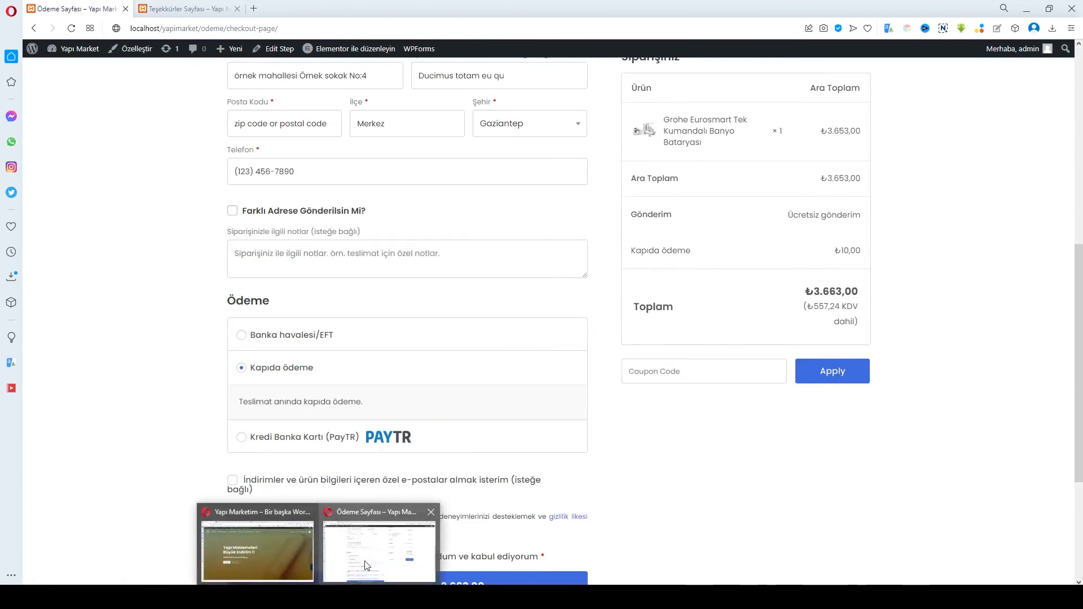
click(318, 596)
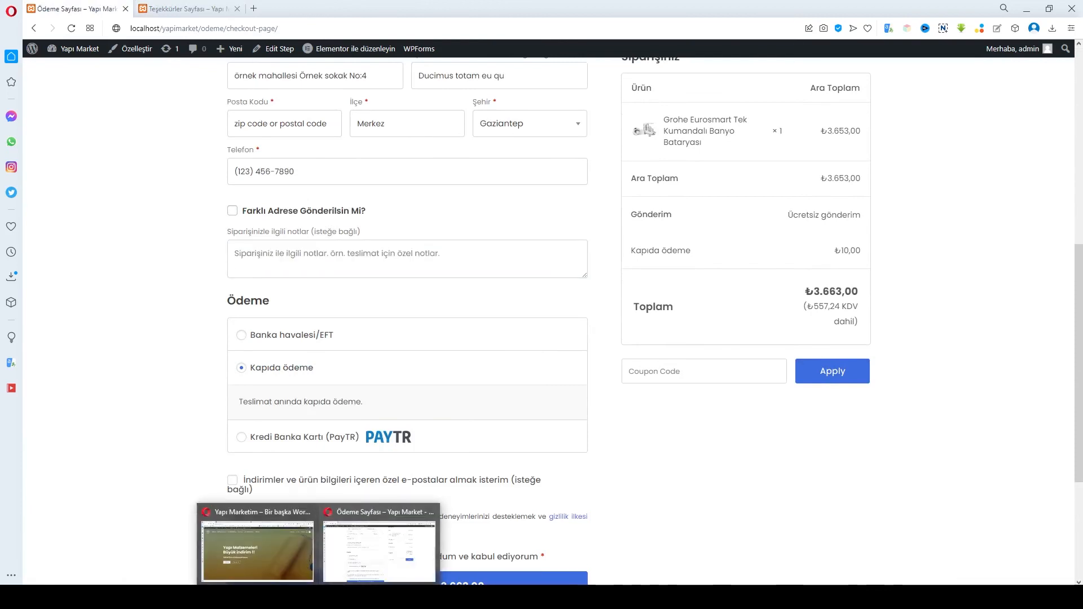
click(414, 547)
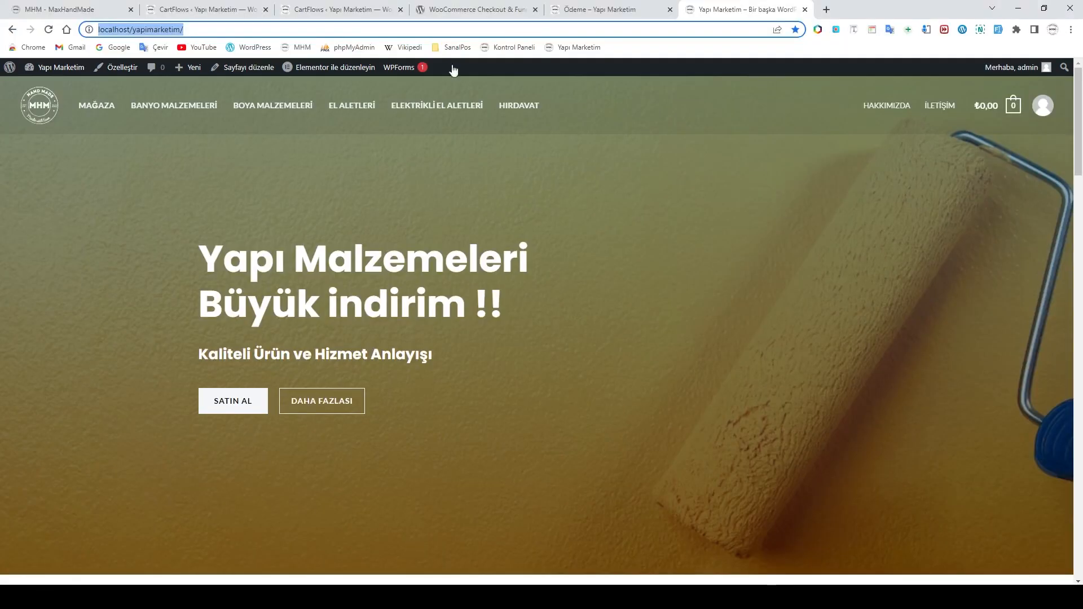
Move through the CartFlows flow, step editor and plugin tabs to the Ödeme – Yapı Marketim checkout
click(353, 14)
click(256, 9)
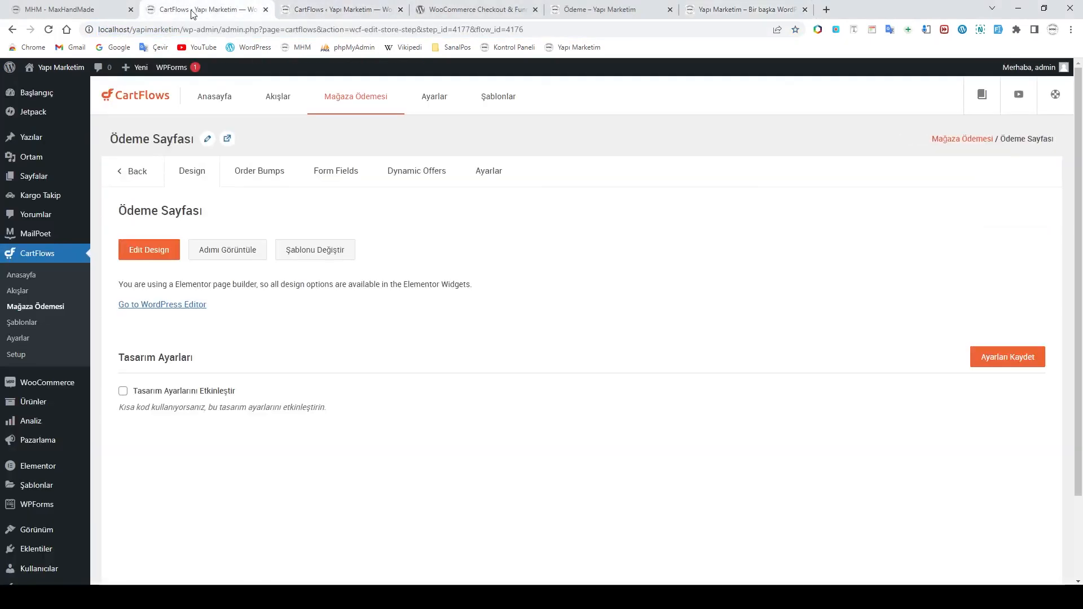
click(504, 13)
click(610, 11)
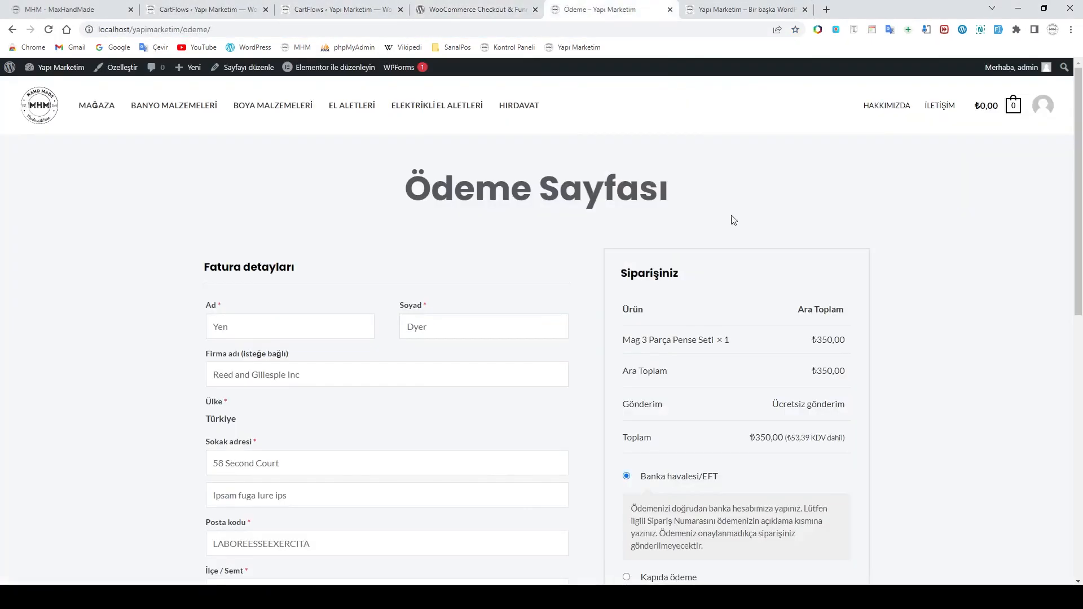
scroll(773, 268, down, 3)
scroll(774, 271, up, 3)
Review the prefilled billing fields, payment options and the ₺350,00 Mag 3 Parça Pense Seti summary
scroll(754, 268, down, 3)
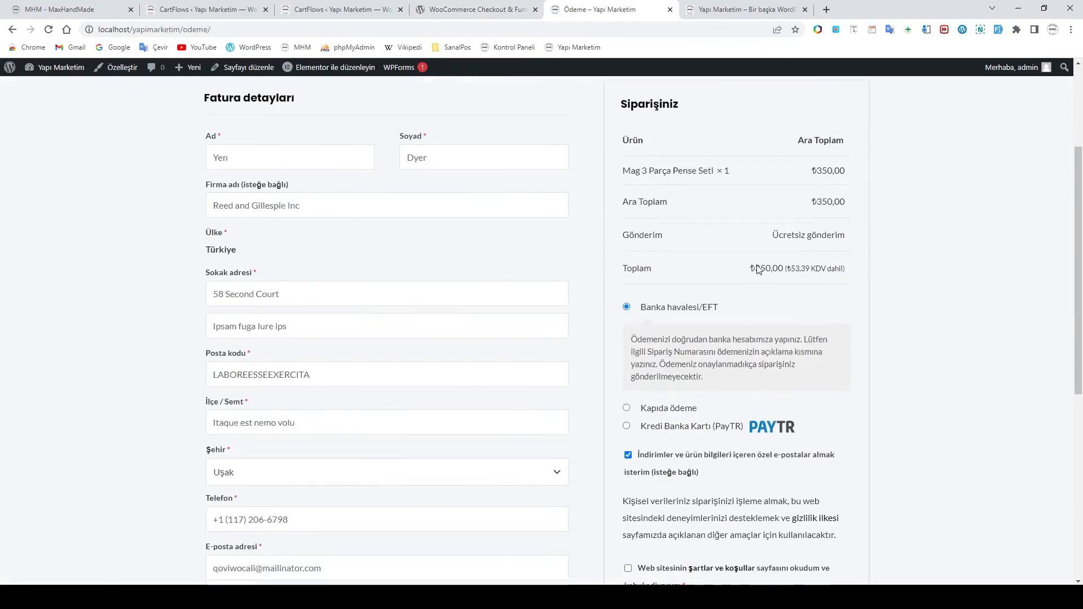
scroll(768, 279, down, 3)
scroll(764, 280, up, 6)
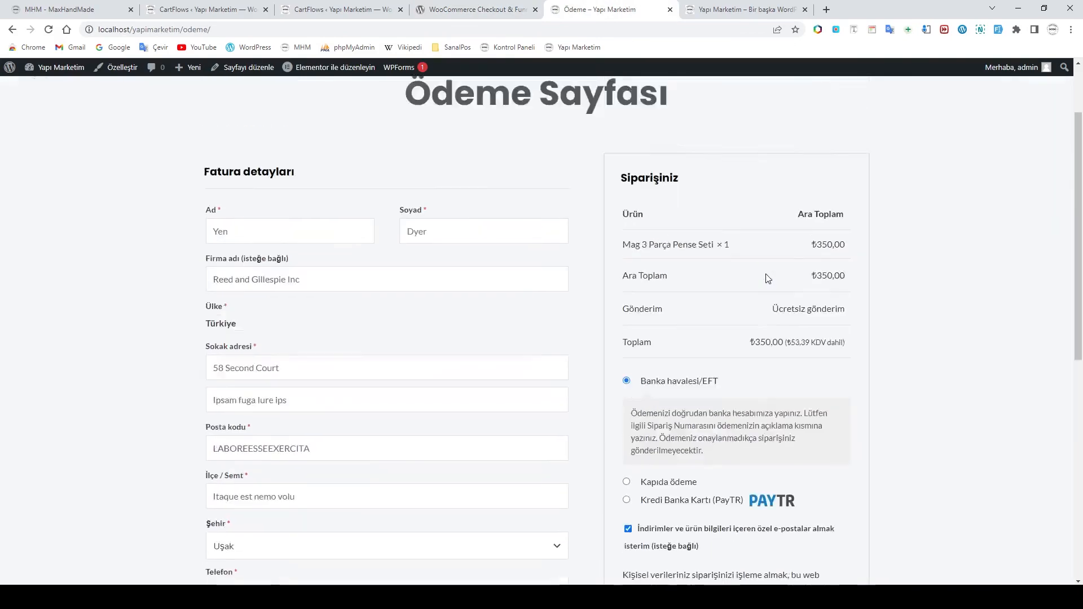
scroll(647, 356, down, 4)
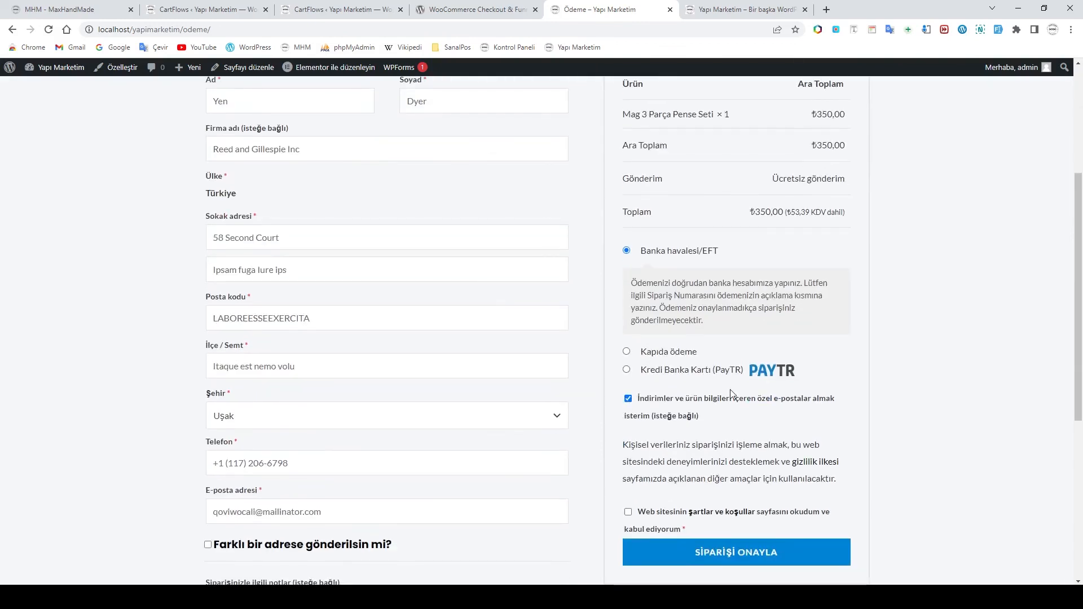
scroll(730, 390, down, 4)
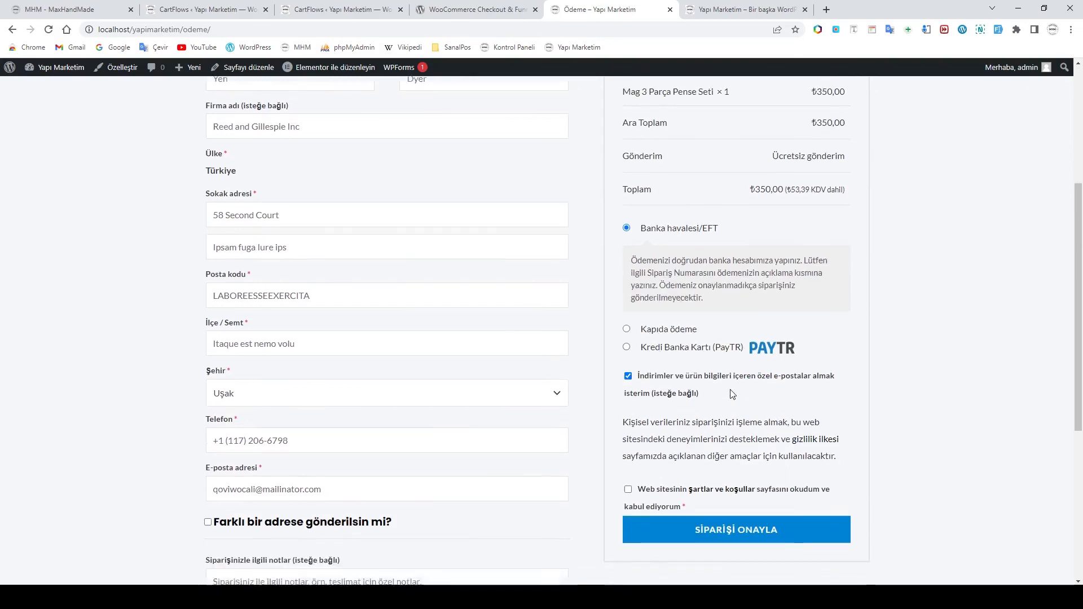
scroll(732, 394, up, 4)
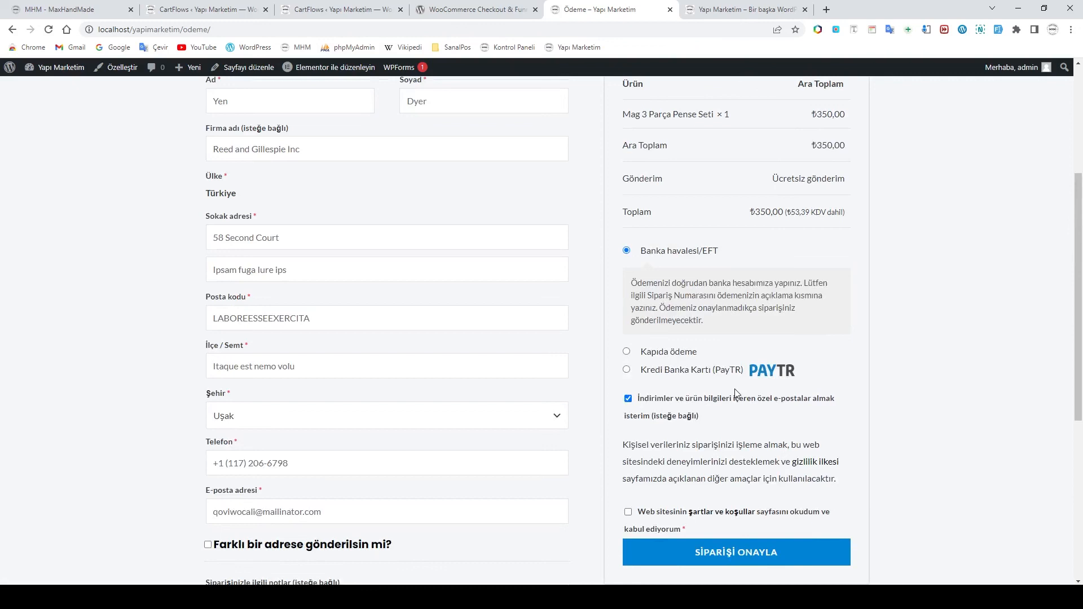
scroll(735, 393, up, 3)
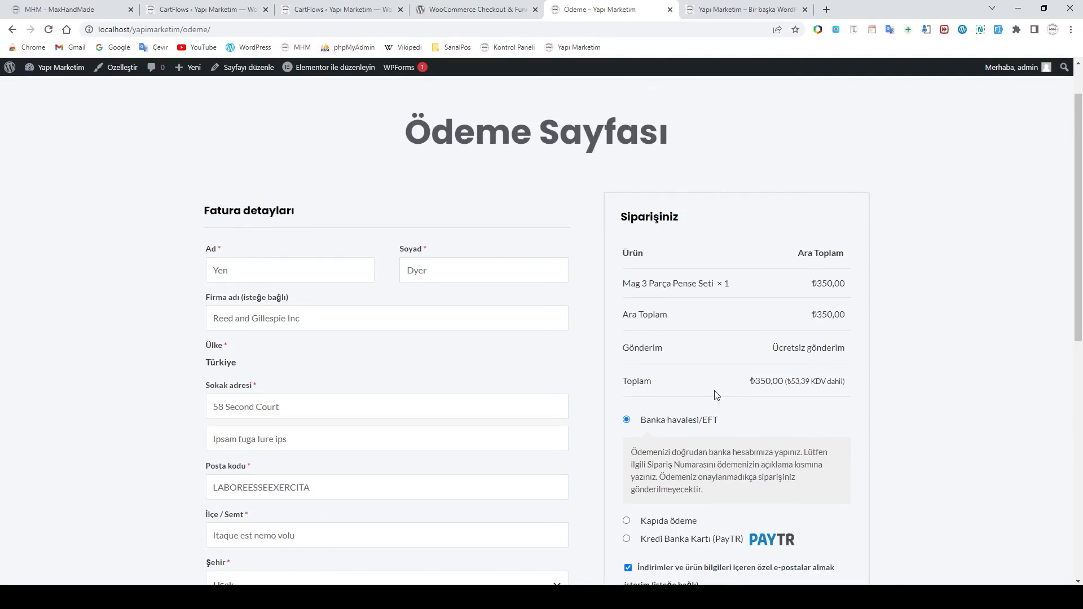
scroll(717, 395, down, 2)
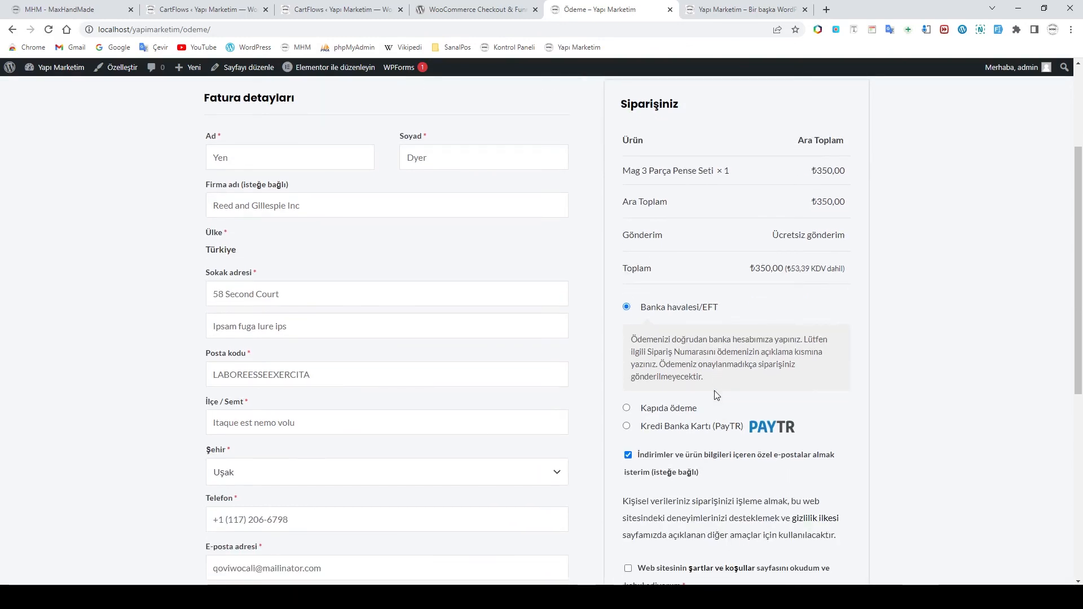
scroll(716, 395, down, 7)
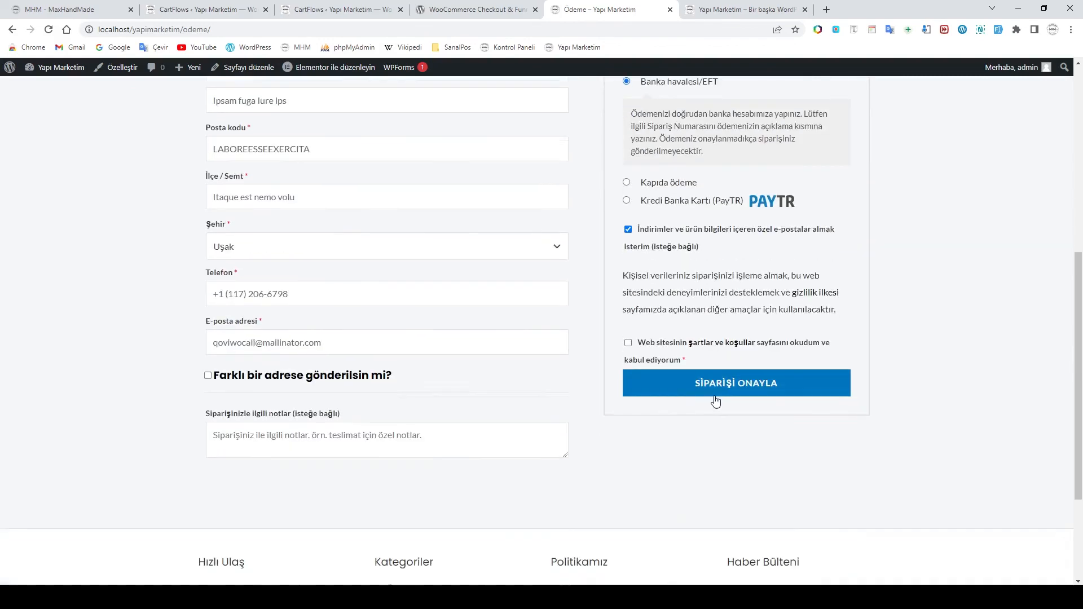
scroll(714, 428, up, 10)
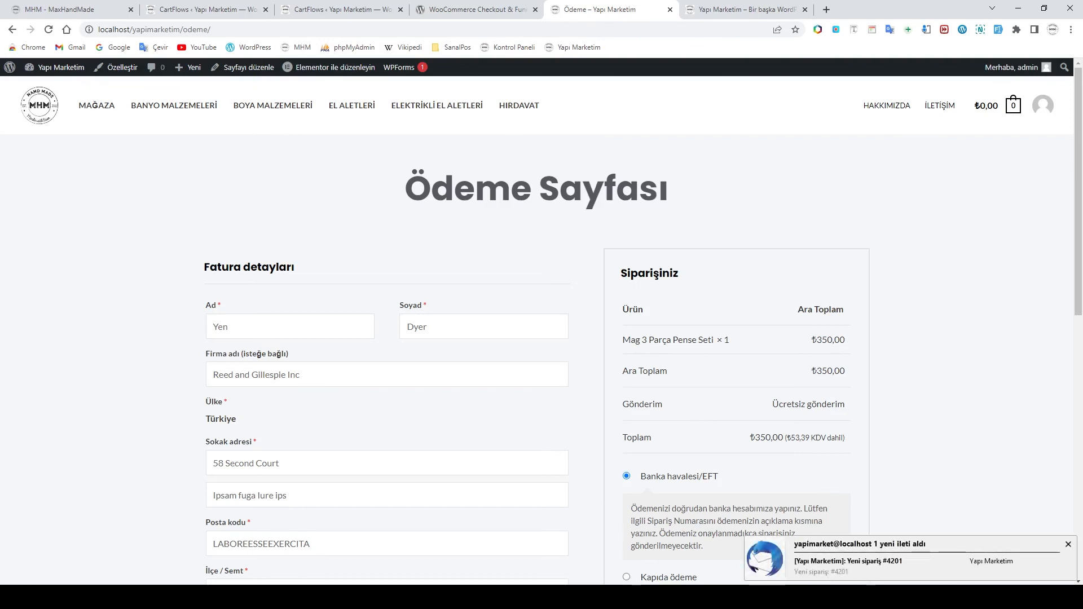
Read the store's 'Yeni sipariş #4201' notification email in Thunderbird
click(553, 597)
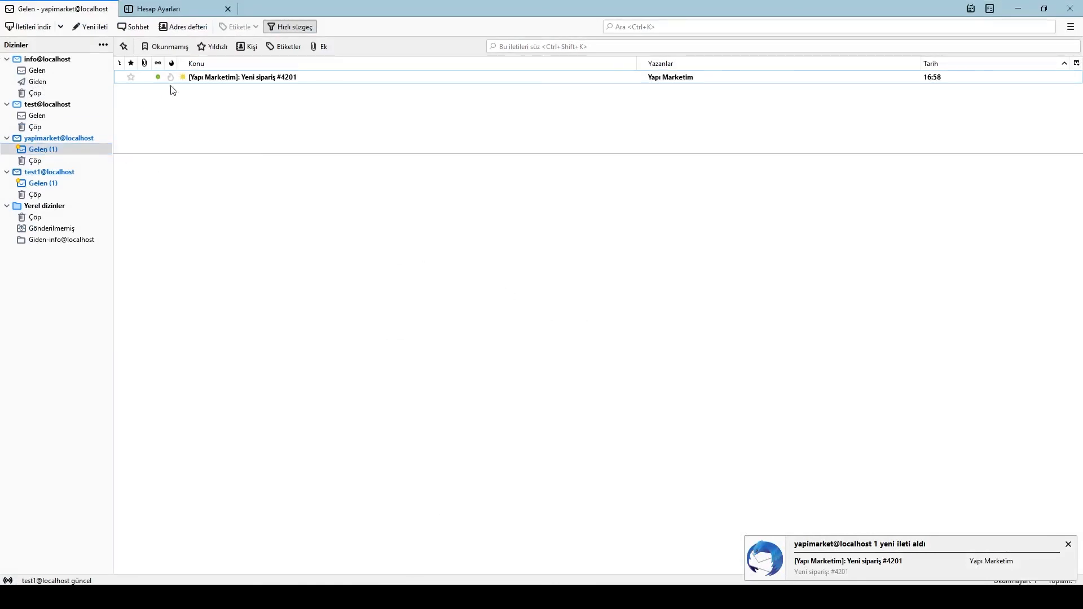
click(228, 79)
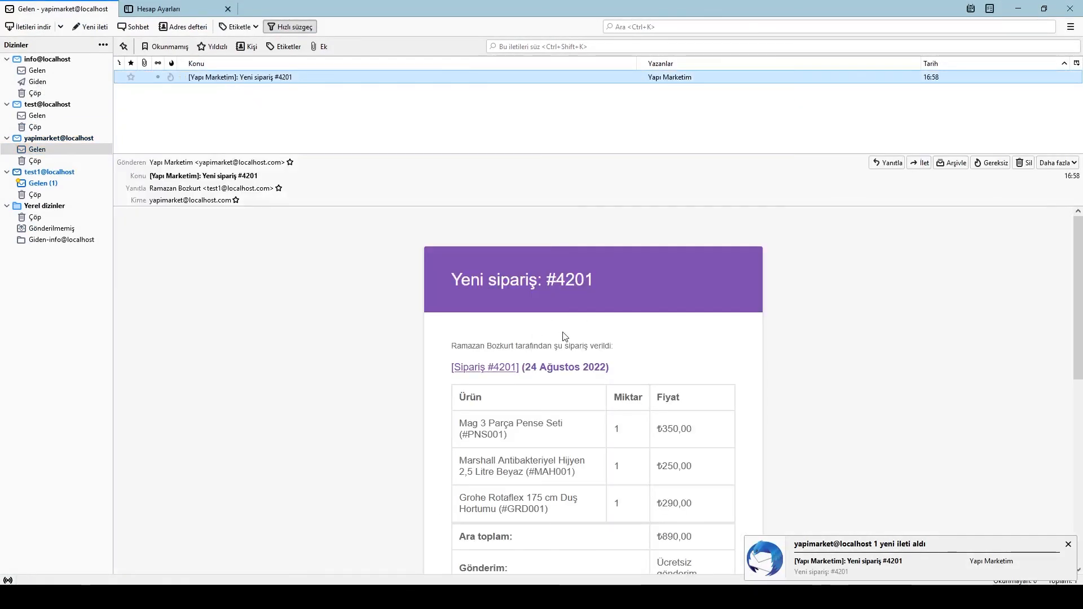
scroll(614, 337, down, 2)
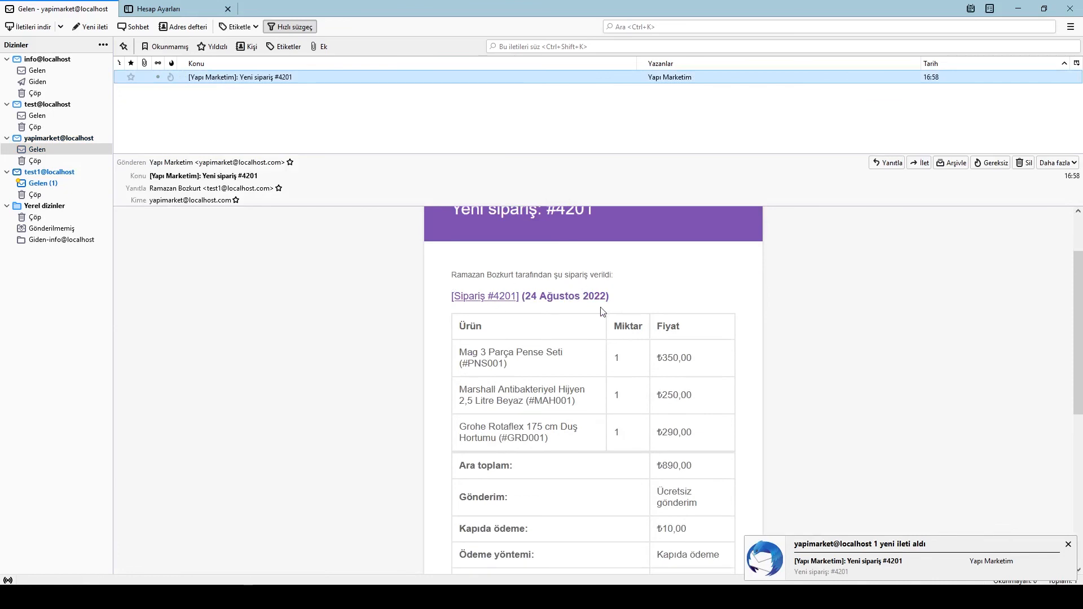
scroll(615, 333, up, 3)
scroll(618, 328, down, 5)
scroll(618, 327, down, 4)
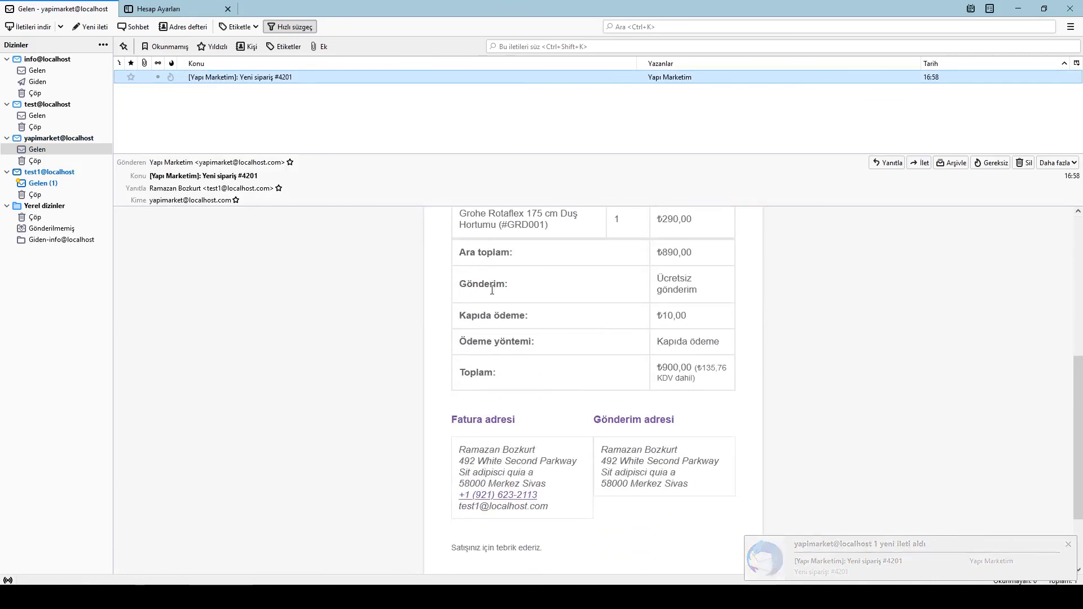
Read the customer's 'siparişiniz alındı' email in the test1 inbox, then minimize Thunderbird
click(42, 187)
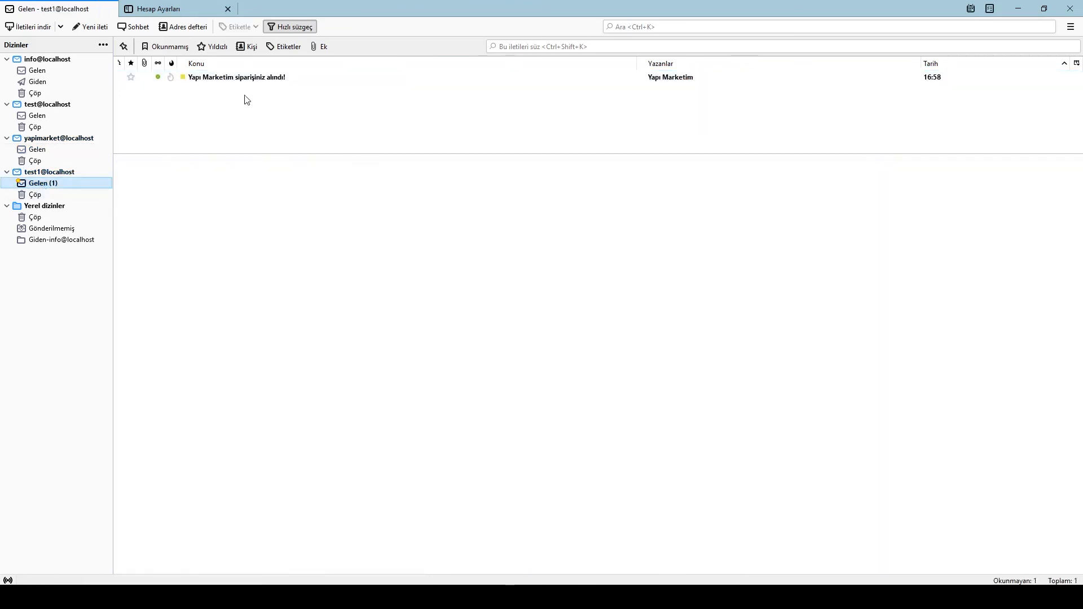
click(238, 79)
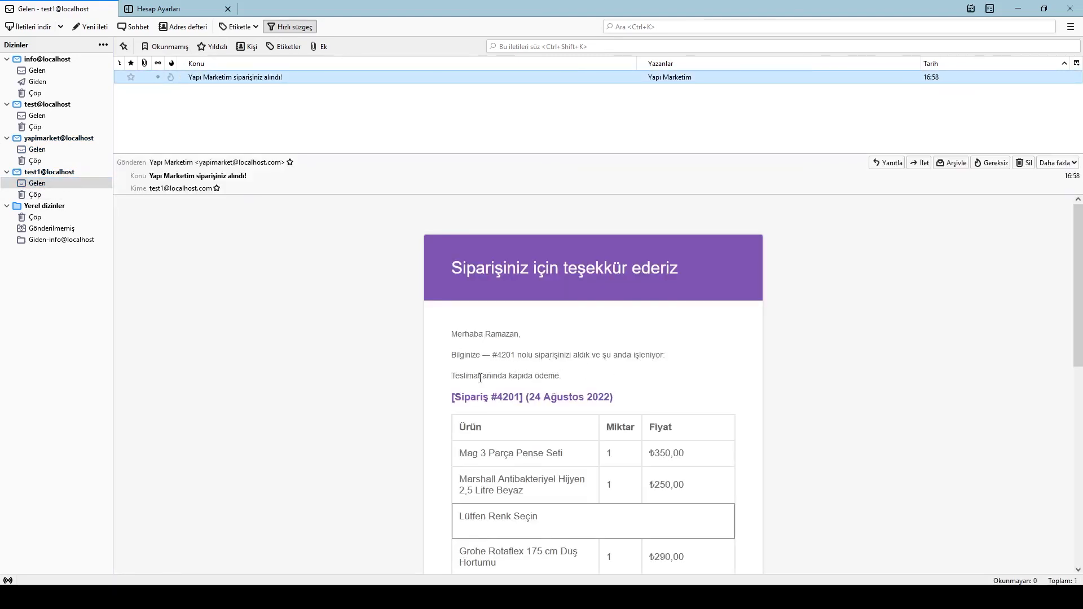
scroll(603, 379, down, 3)
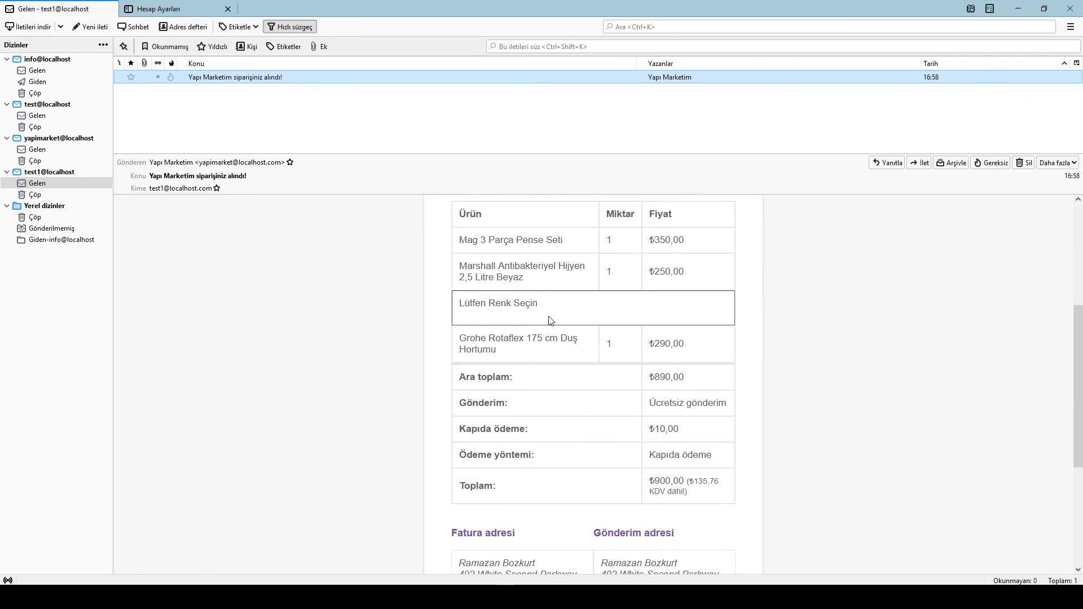
scroll(575, 327, down, 3)
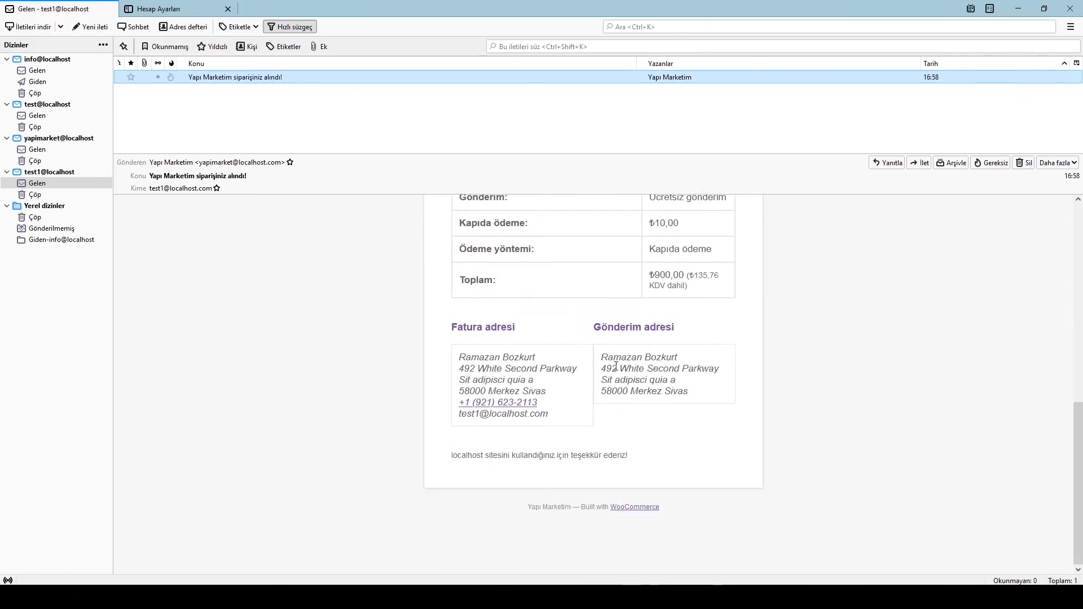
scroll(615, 370, up, 6)
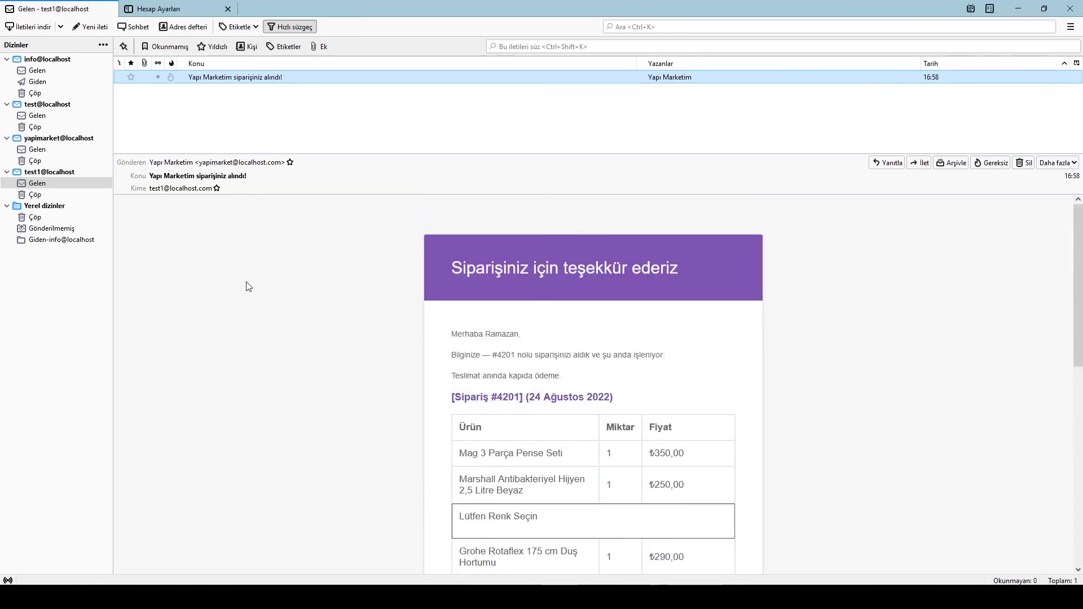
click(1019, 8)
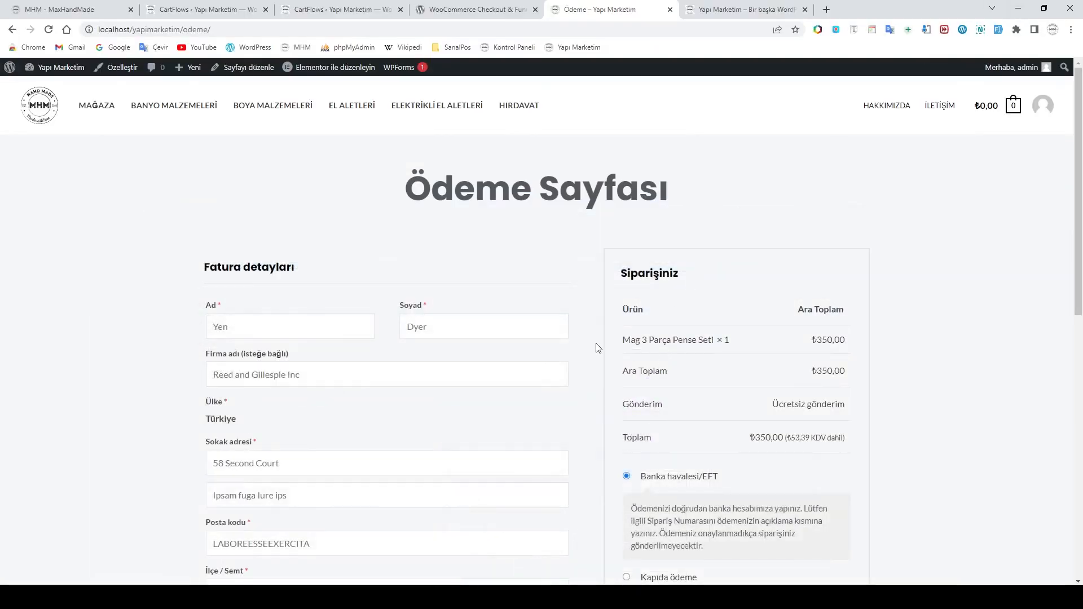
View the WooCommerce Checkout & Funnel plugin page, then scroll the MaxHandMade 'İnternete Farklı Bakın' home page
click(471, 9)
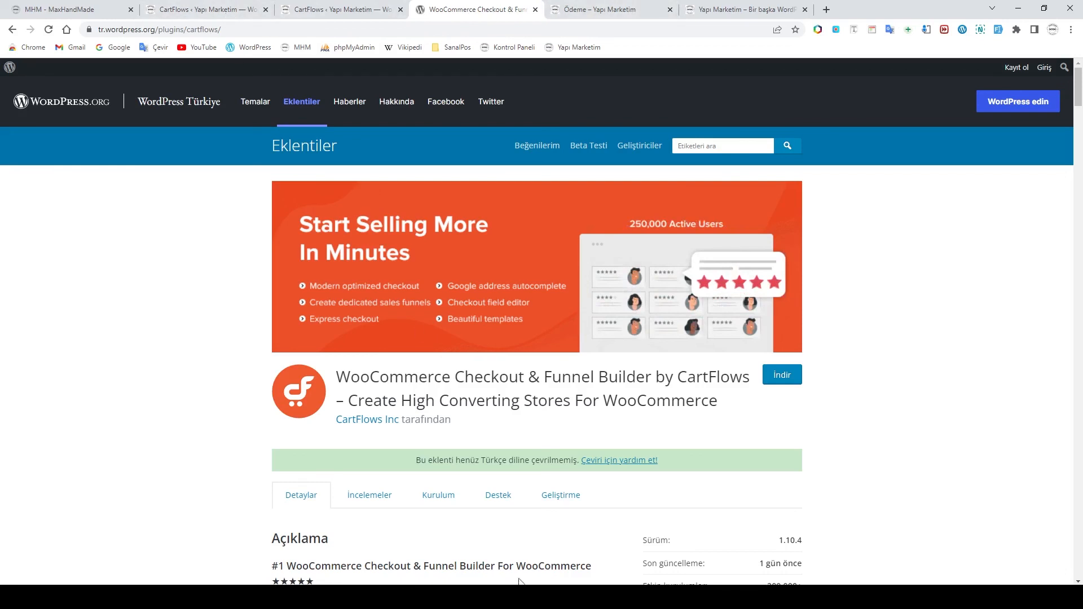
click(69, 9)
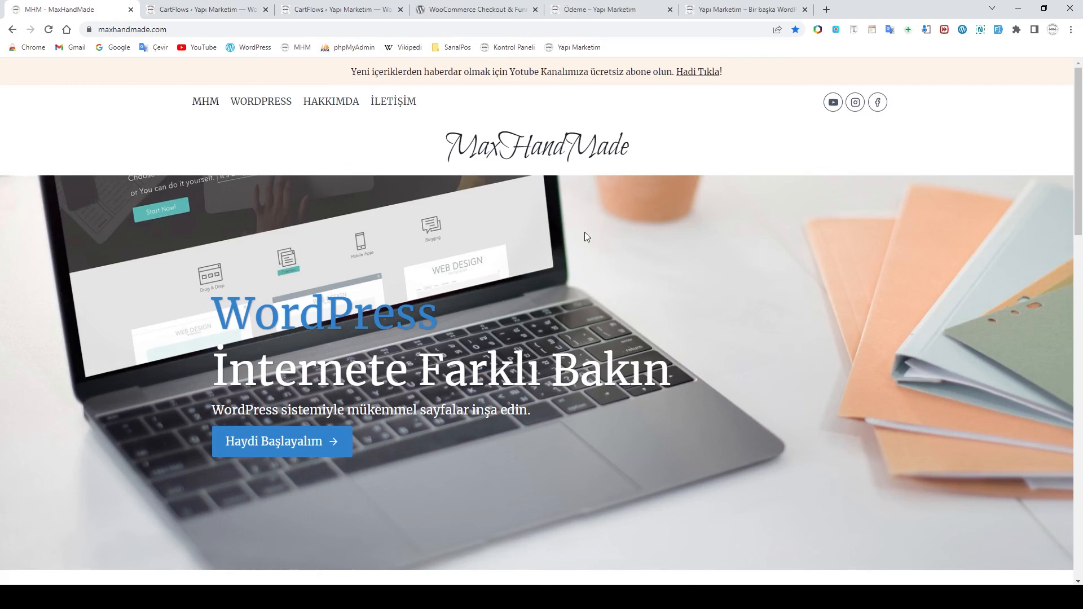
scroll(587, 233, down, 10)
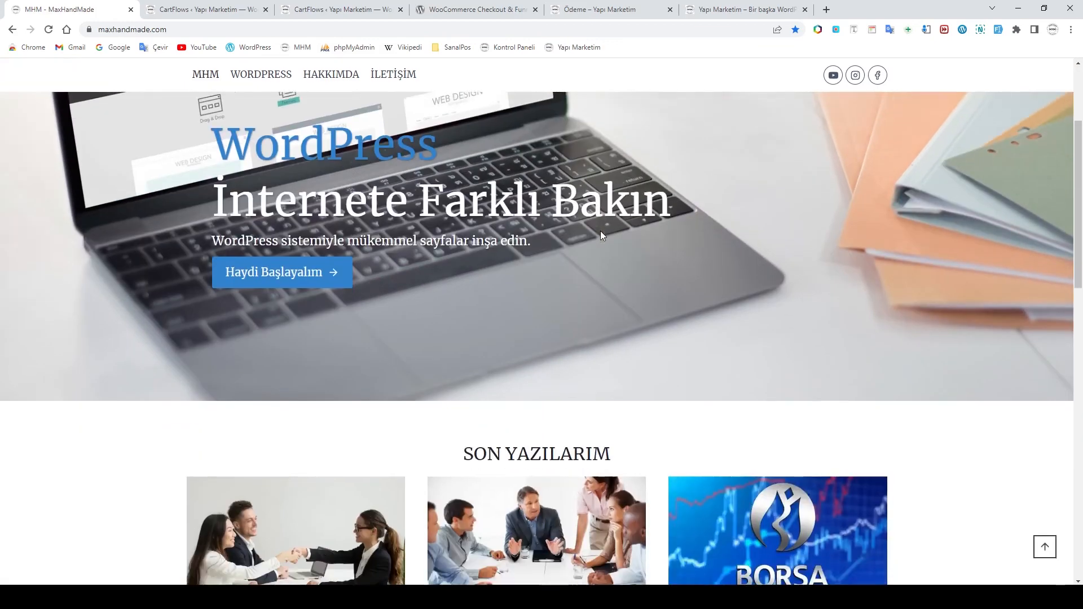
scroll(601, 235, up, 10)
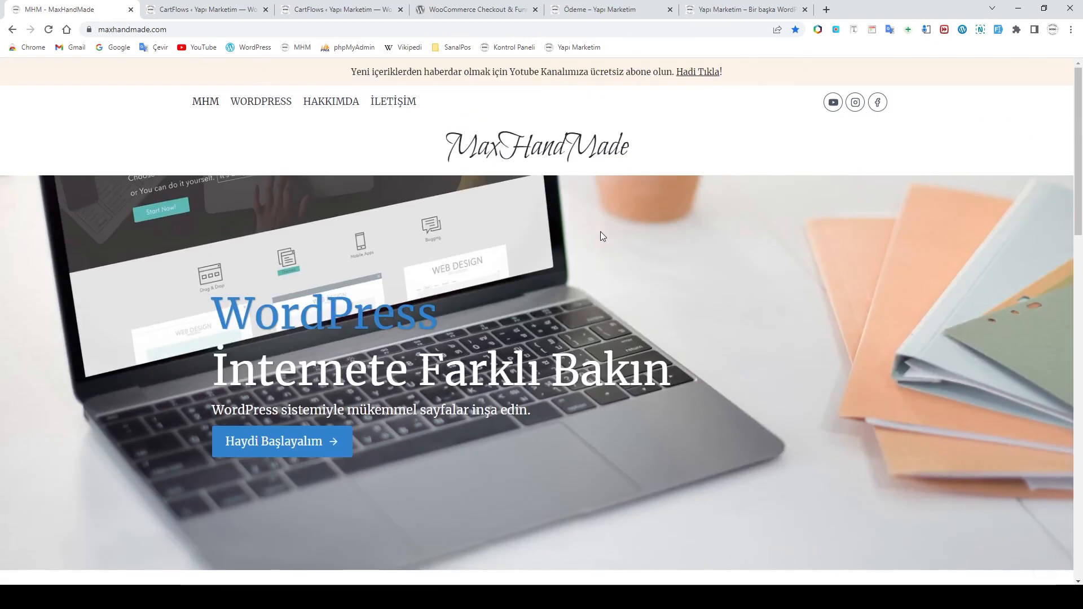